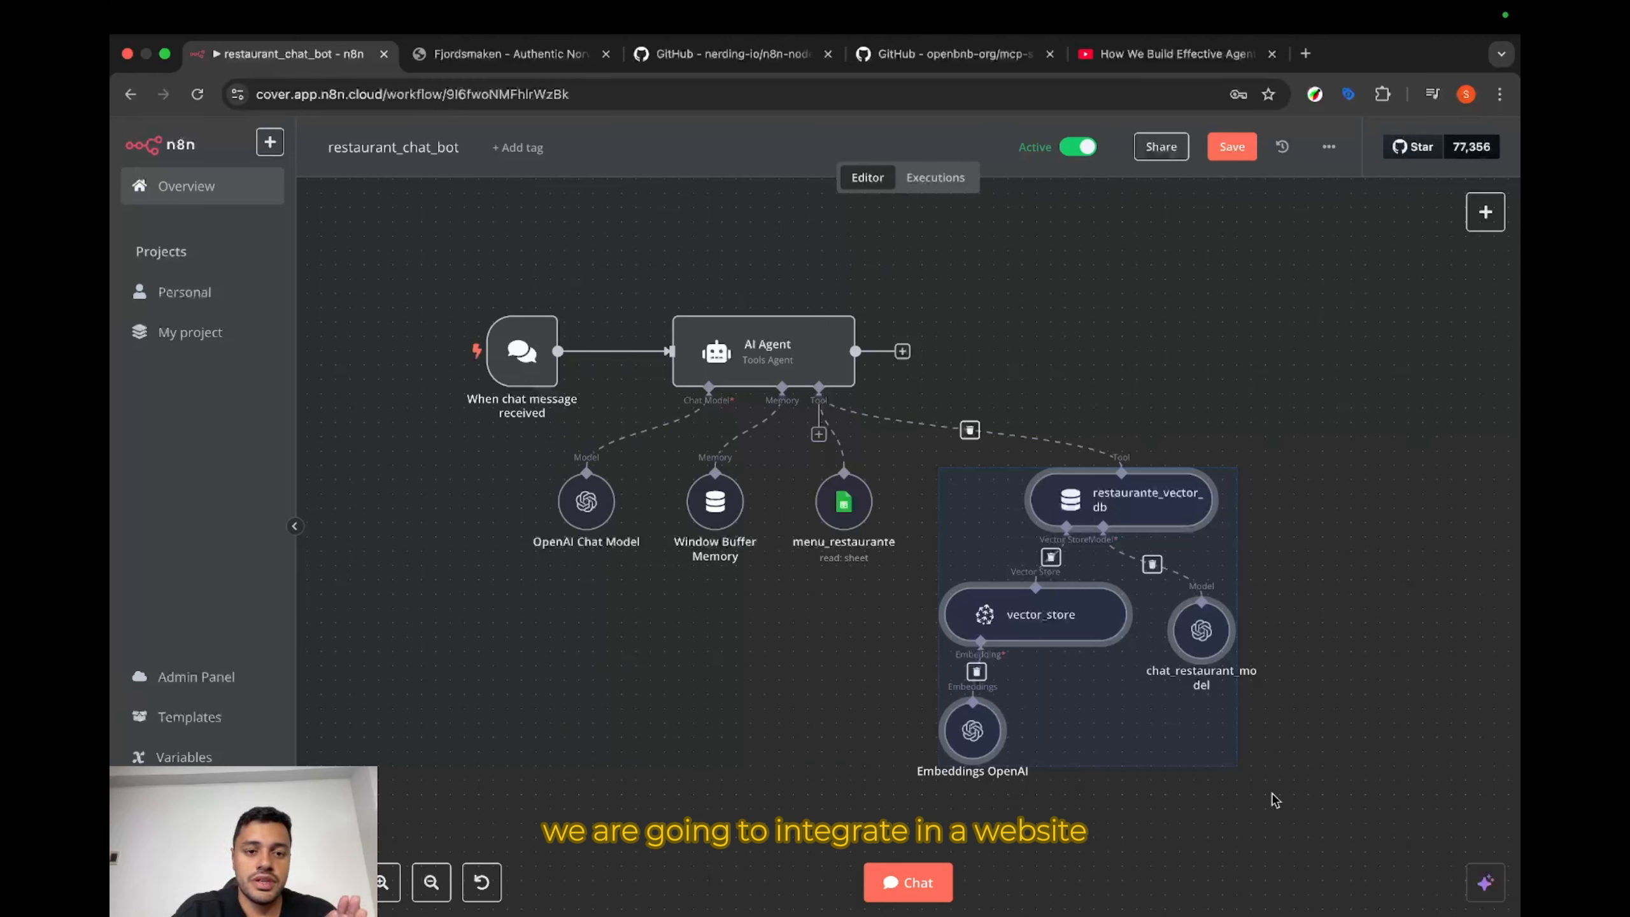
Step: Open the chat widget on the Fjordsmaken restaurant website and ask whether salmon is on the menu
{"action": "left_click", "coordinate": [532, 56]}
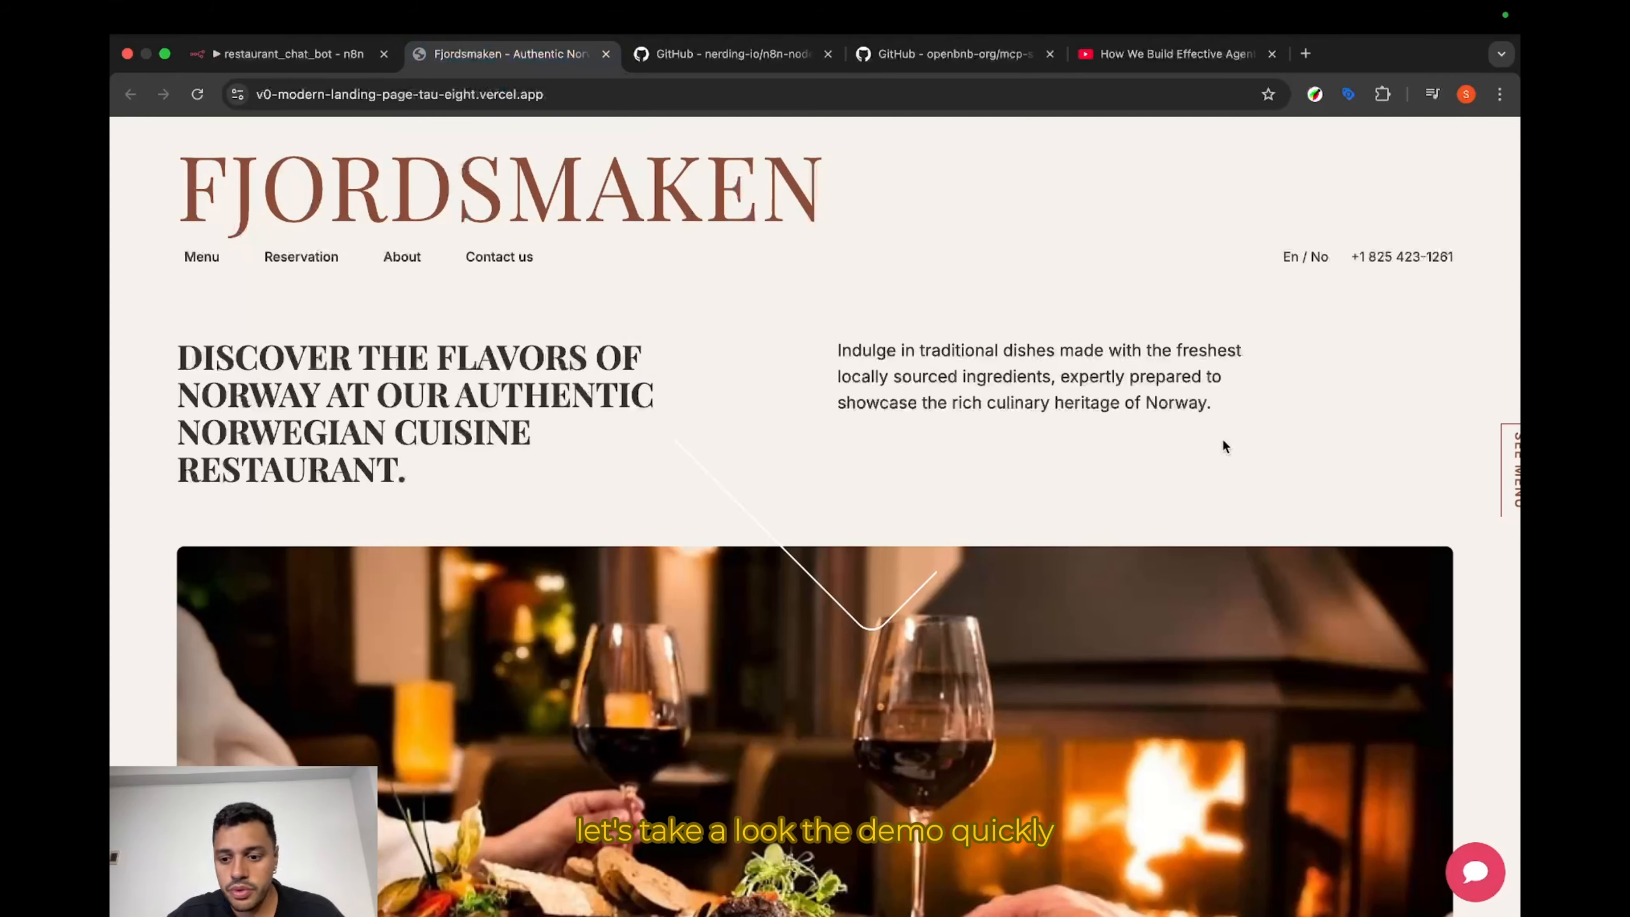
{"action": "left_click", "coordinate": [1476, 881]}
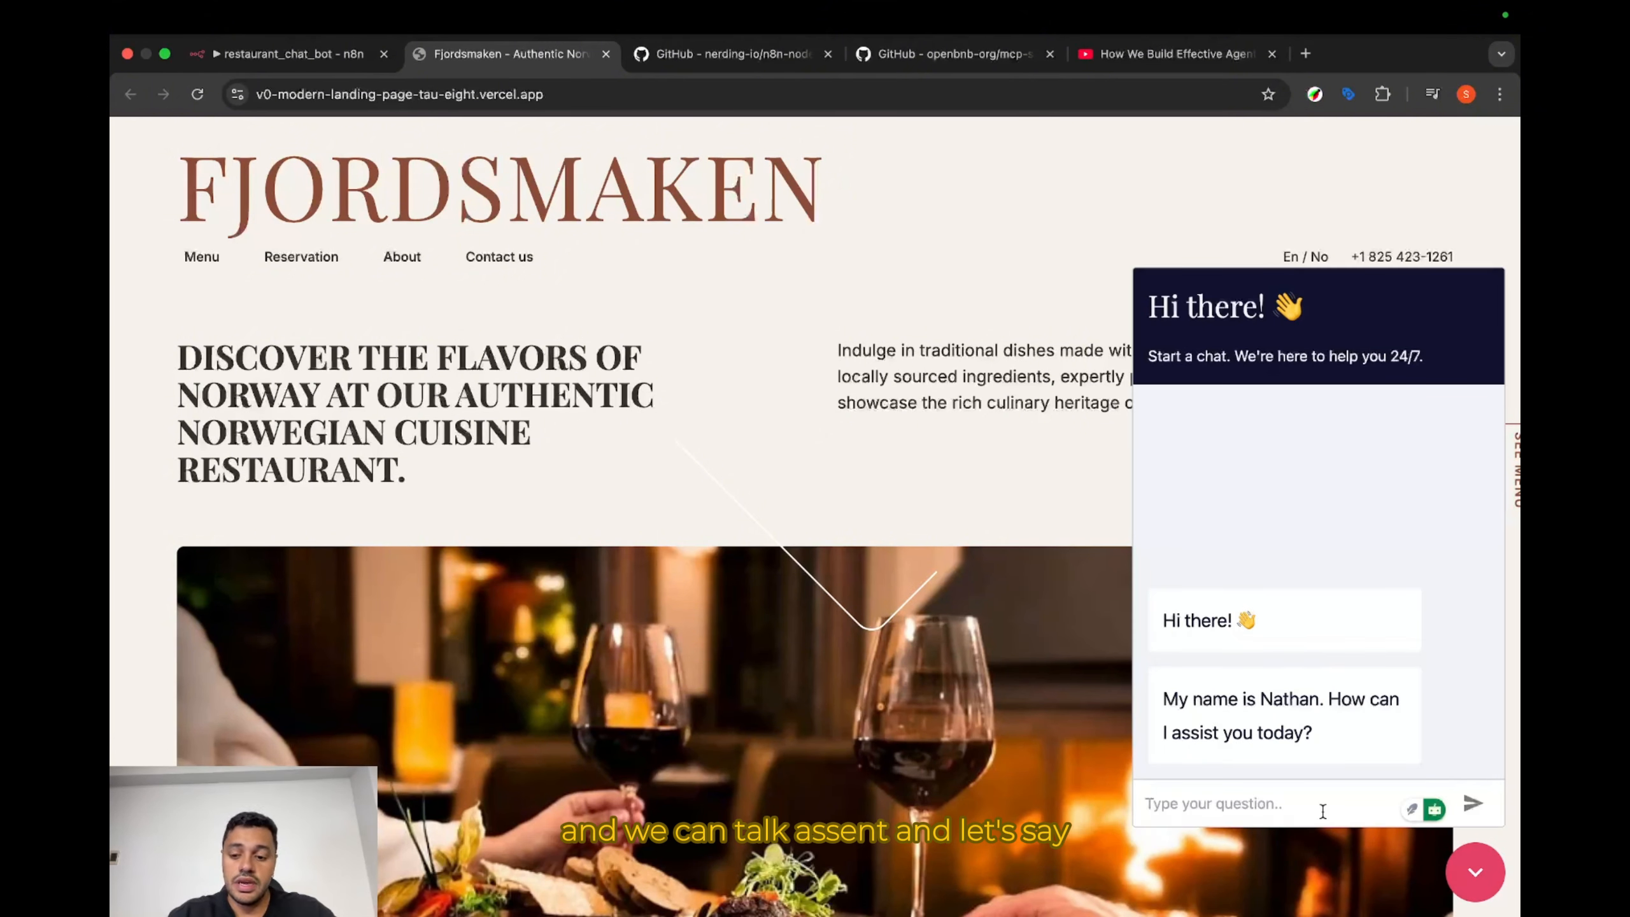
{"action": "left_click", "coordinate": [1323, 811]}
{"action": "type", "text": "do you h"}
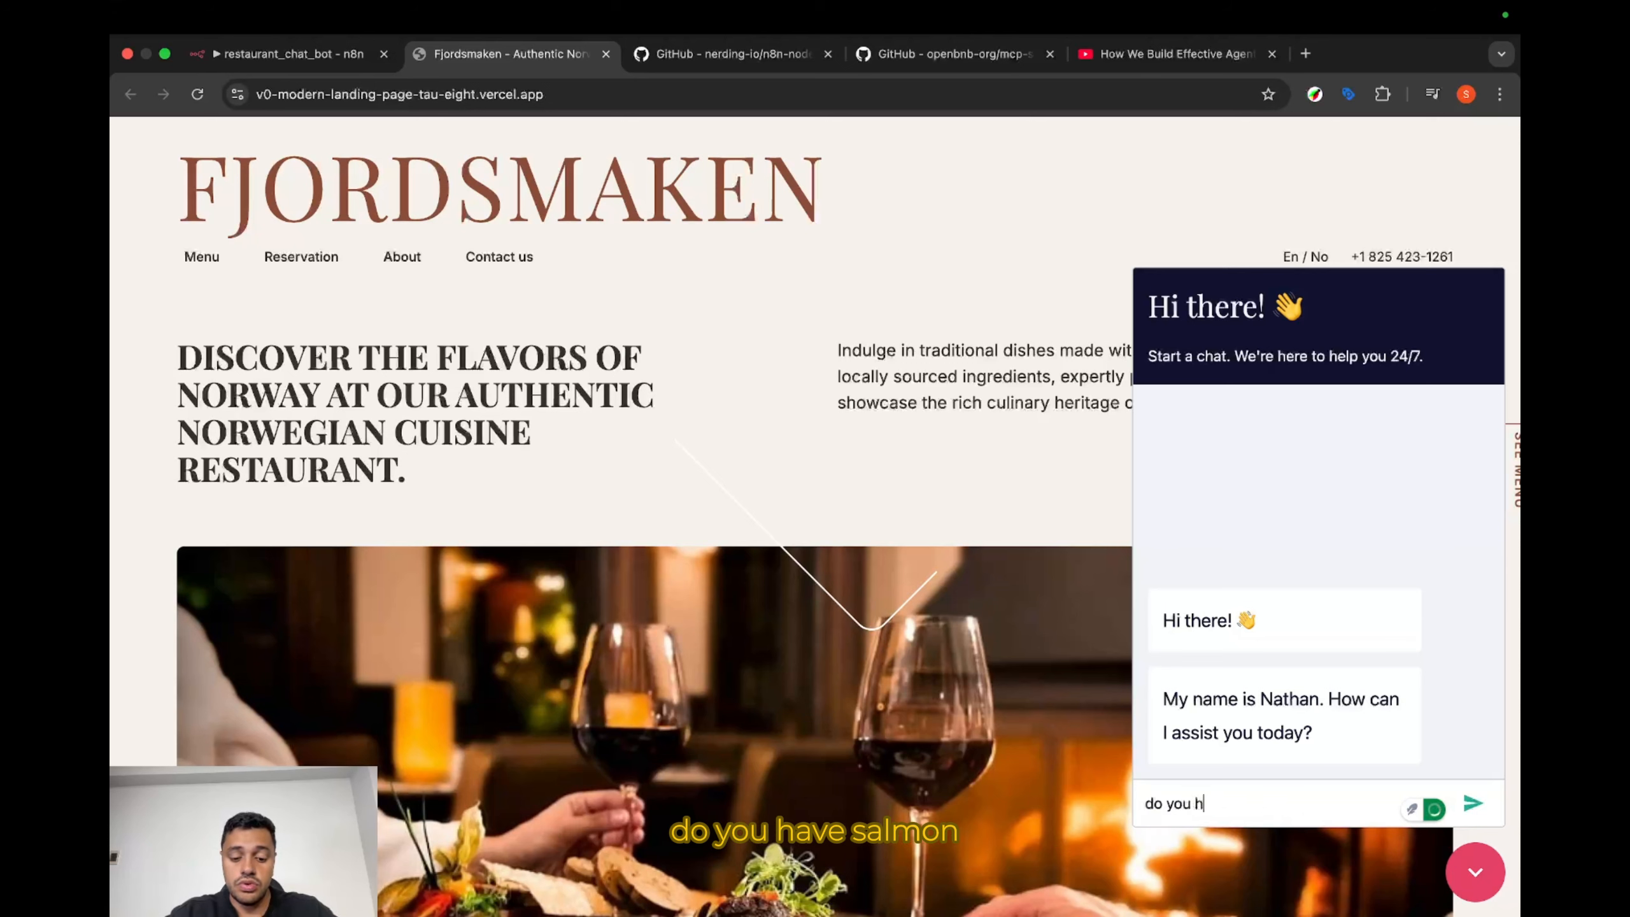
{"action": "type", "text": "ave salomon on the menu?"}
{"action": "key", "text": "Return"}
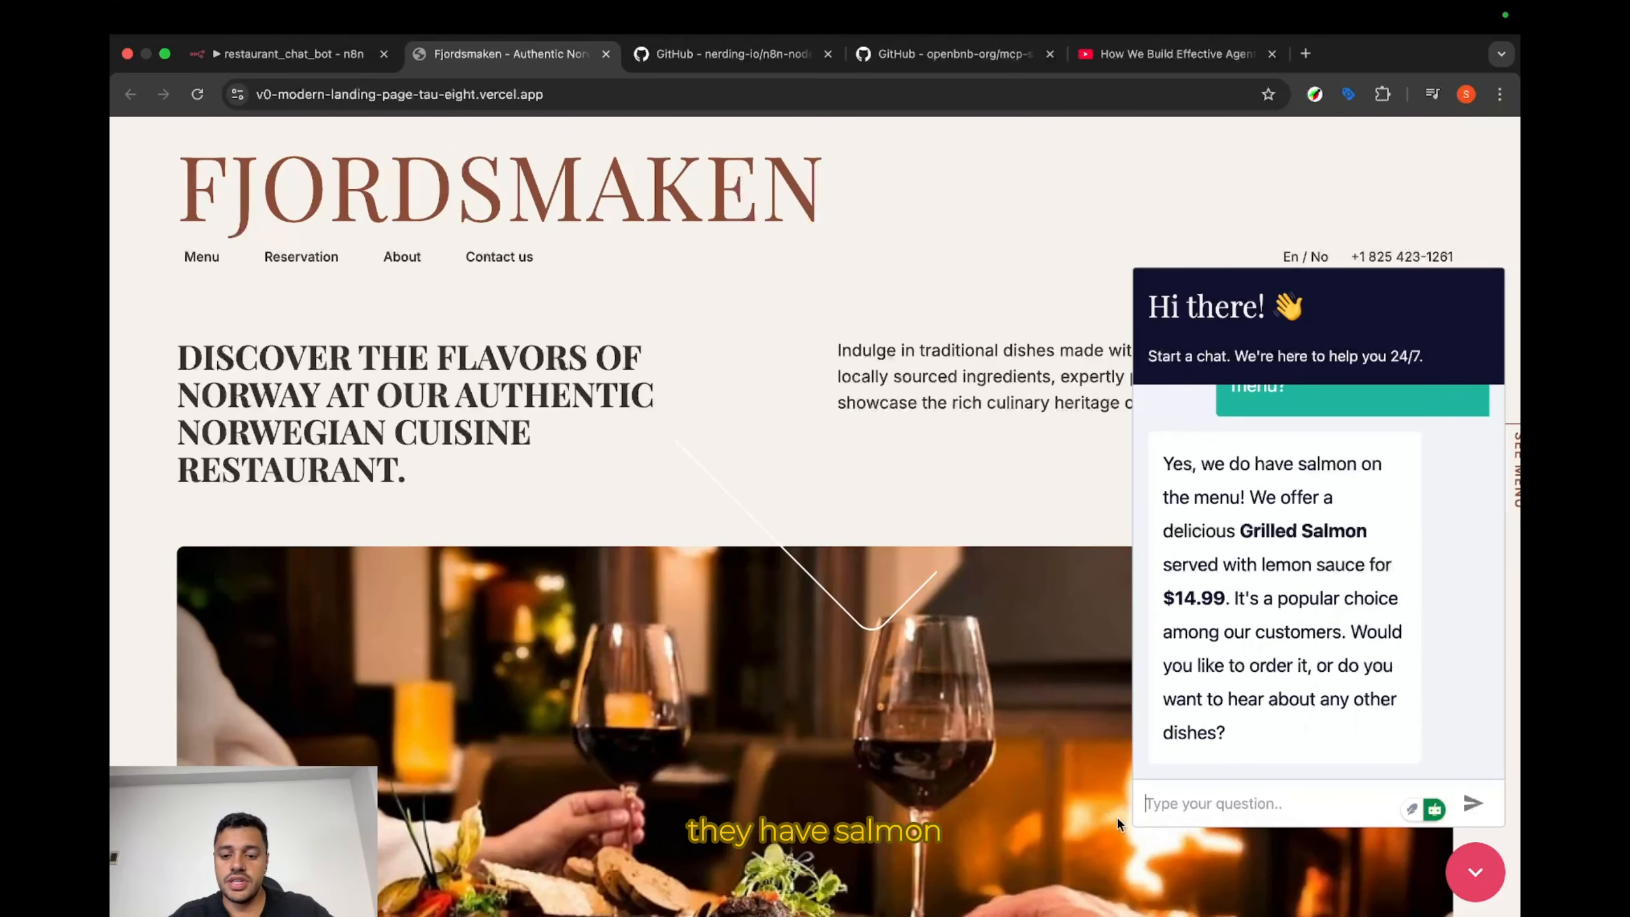
Step: Ask the chatbot "Do you have coke as well?" and request both items for delivery
{"action": "type", "text": "Do you have coke as well?"}
{"action": "key", "text": "Return"}
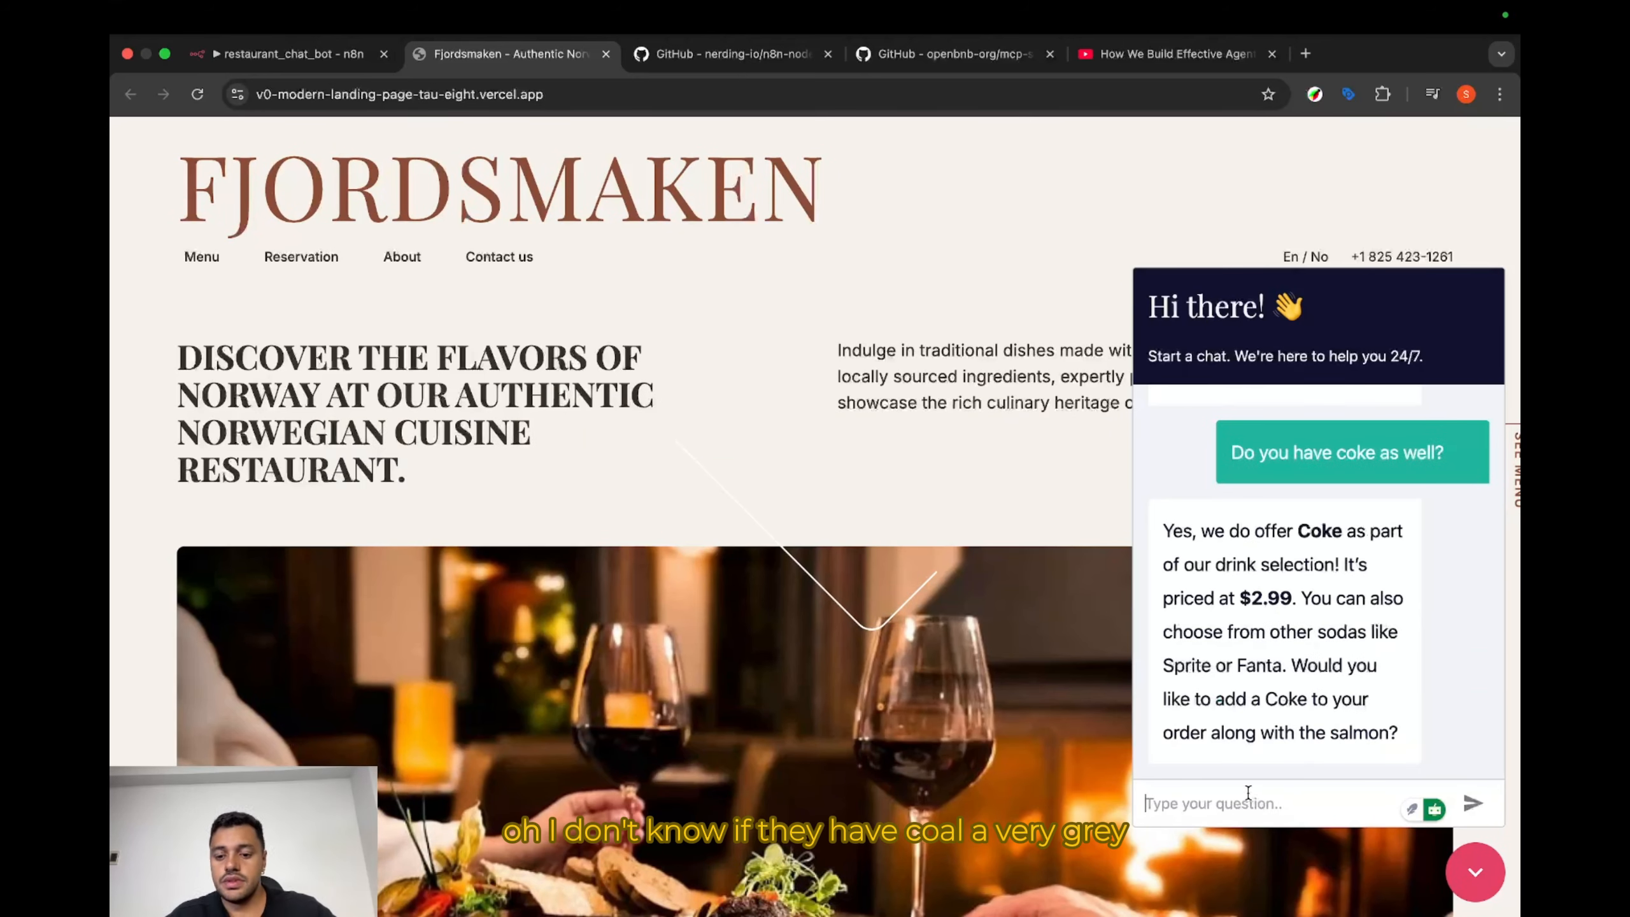
{"action": "type", "text": "Ok great I WOULD LIKE TO ADD BOH"}
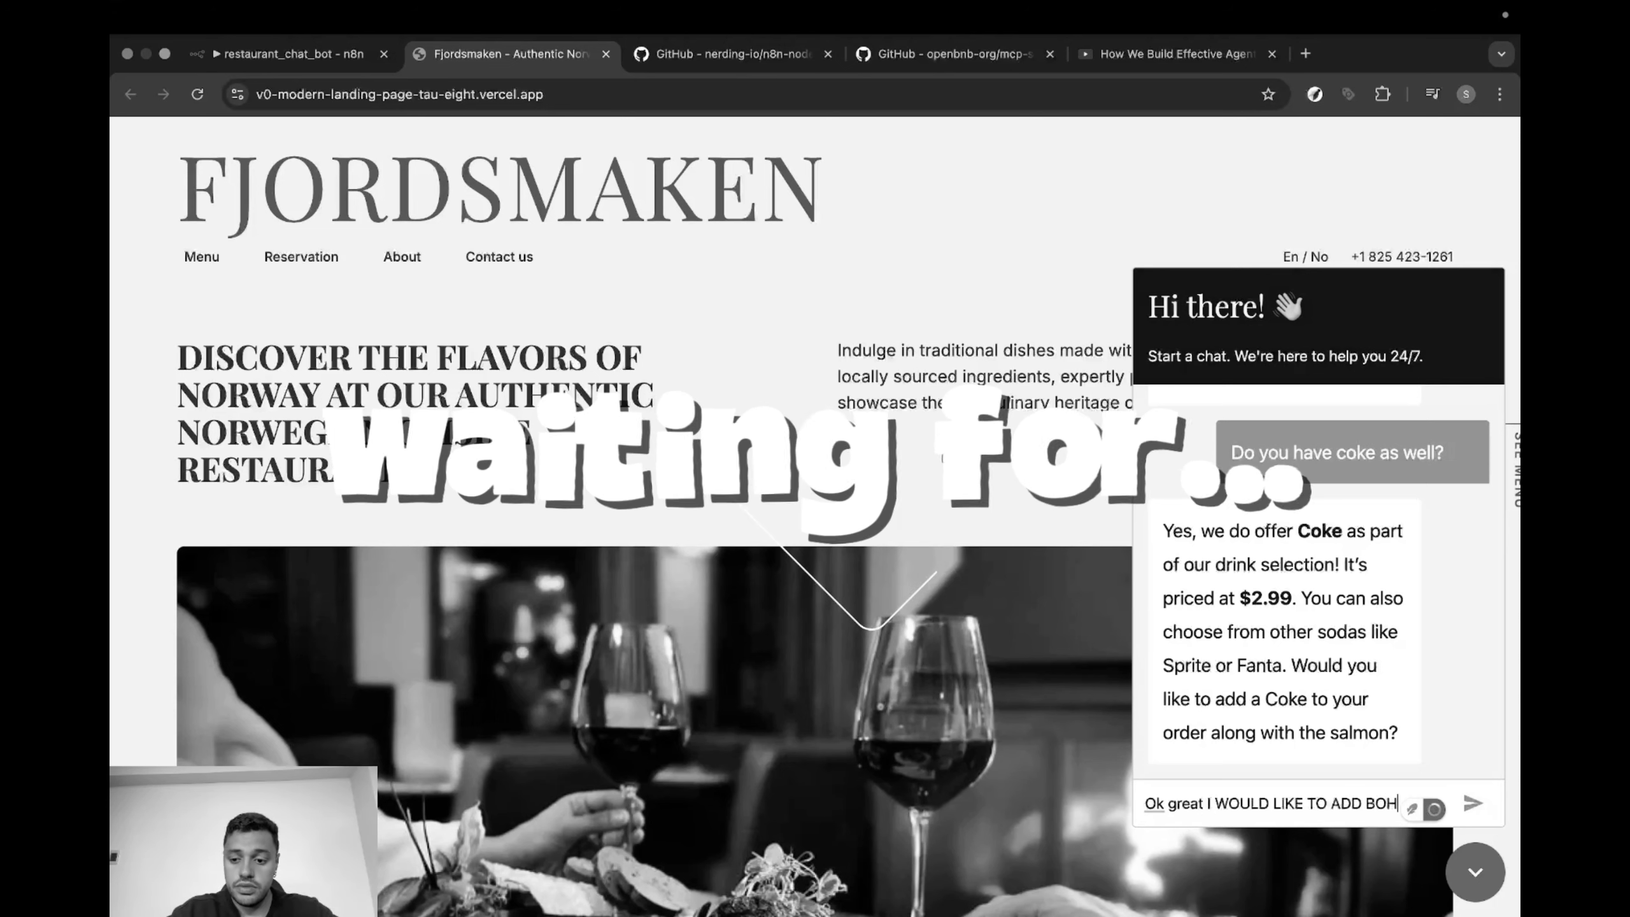
{"action": "key", "text": "BackSpace"}
{"action": "type", "text": "TH AND IT WILL BE FOT DELIVERY"}
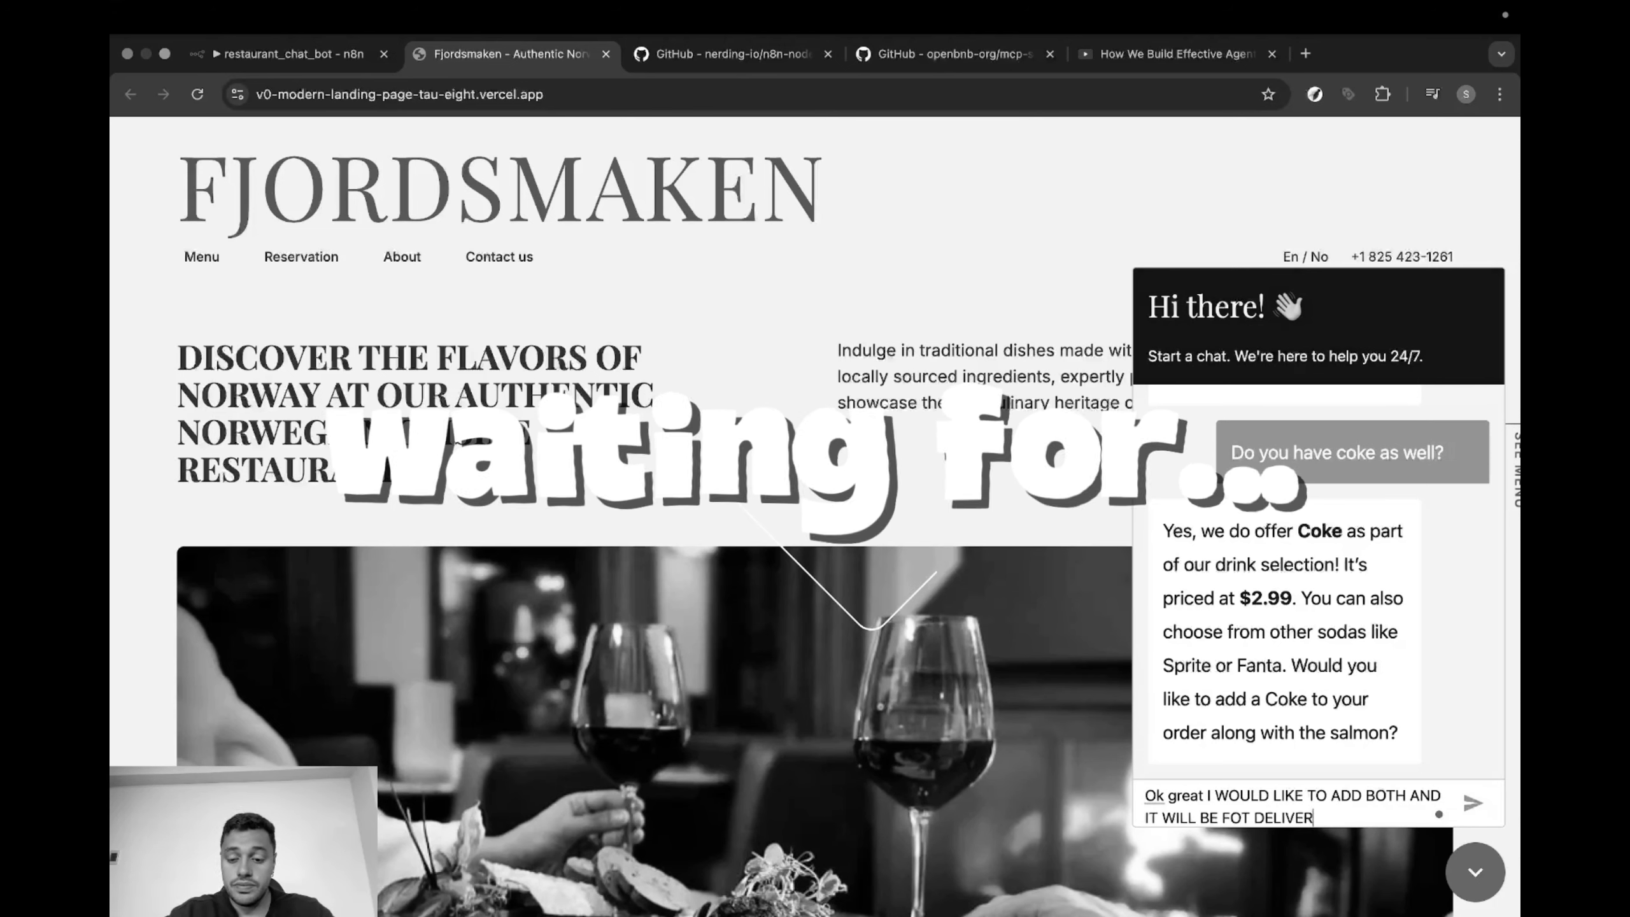
{"action": "key", "text": "Return"}
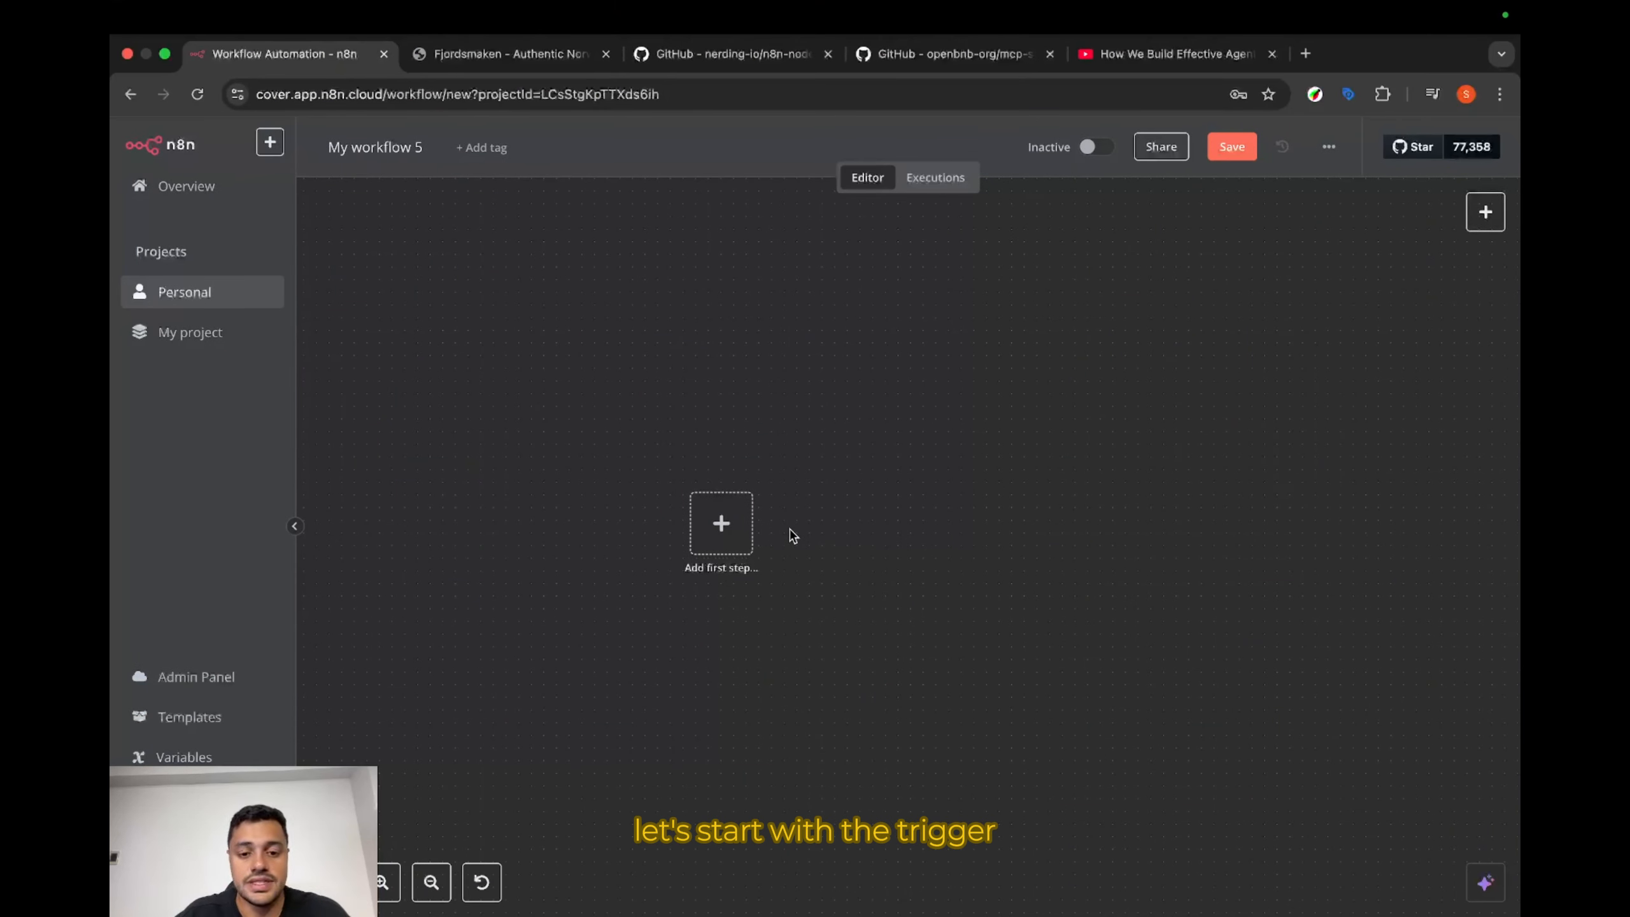
Step: Add a Chat Trigger as the first step of the new n8n workflow
{"action": "left_click", "coordinate": [736, 546]}
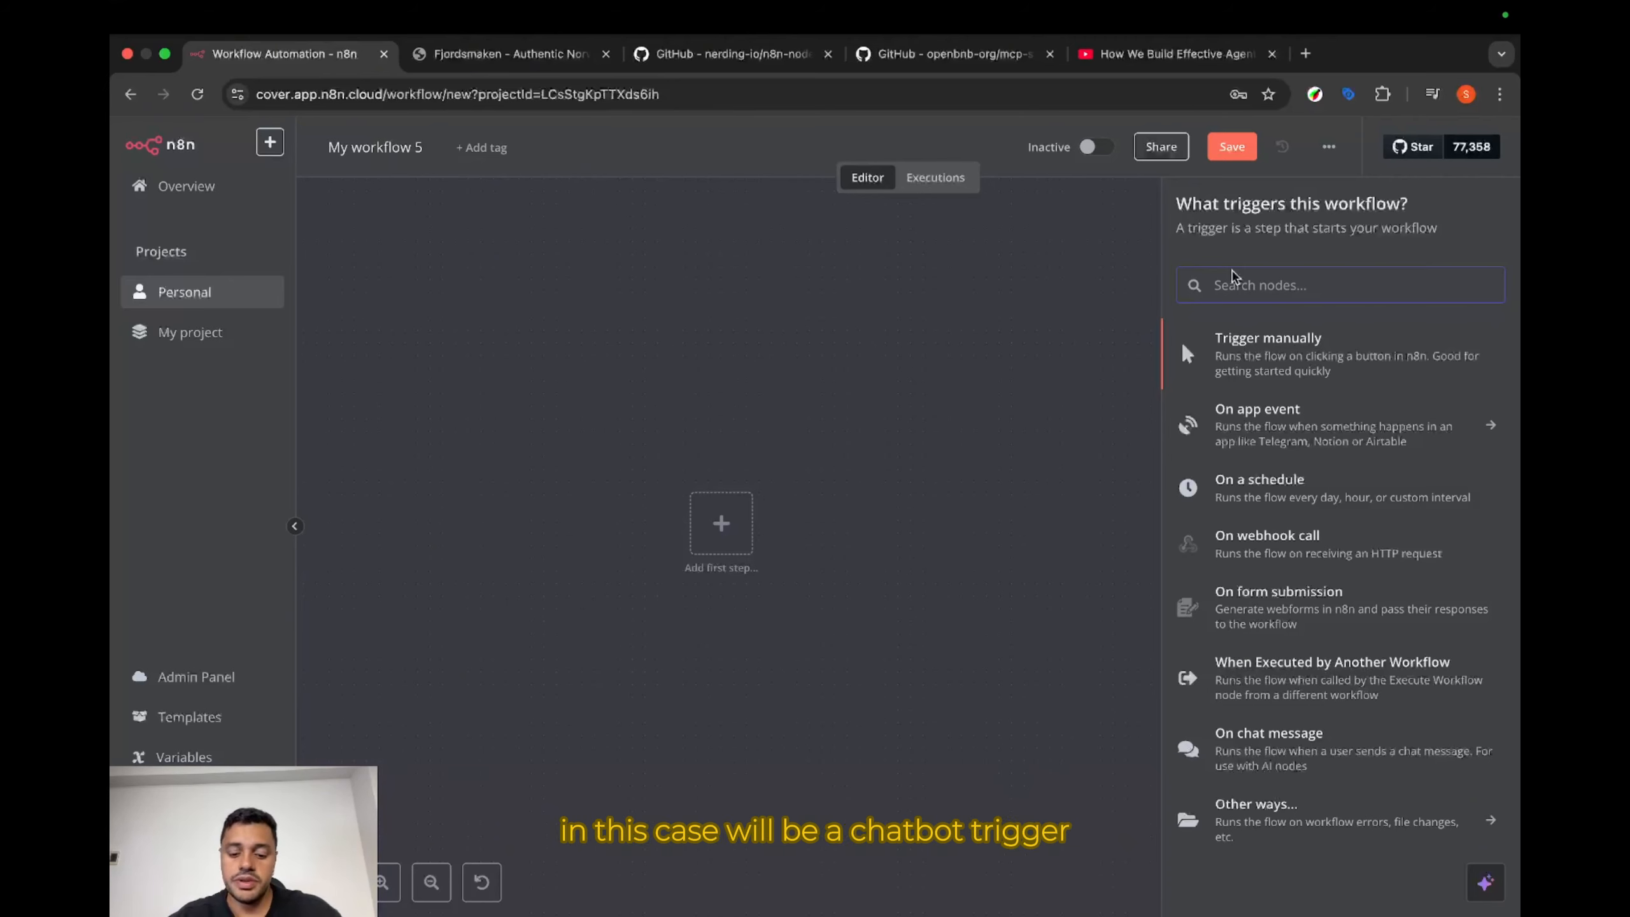
{"action": "type", "text": "chat"}
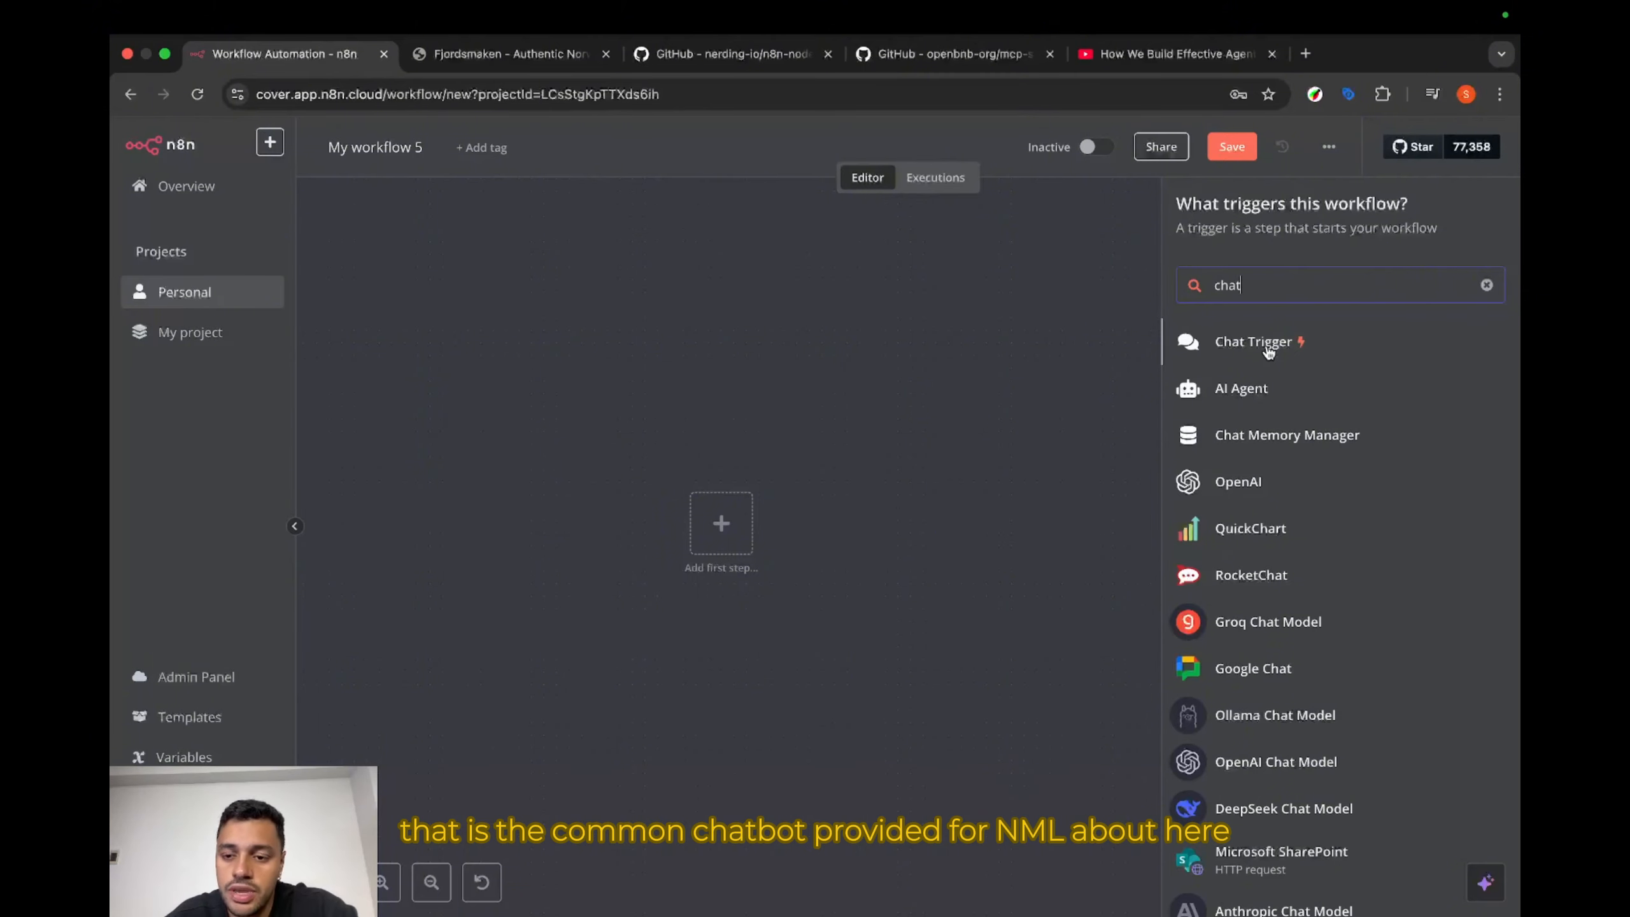
{"action": "left_click", "coordinate": [1269, 351]}
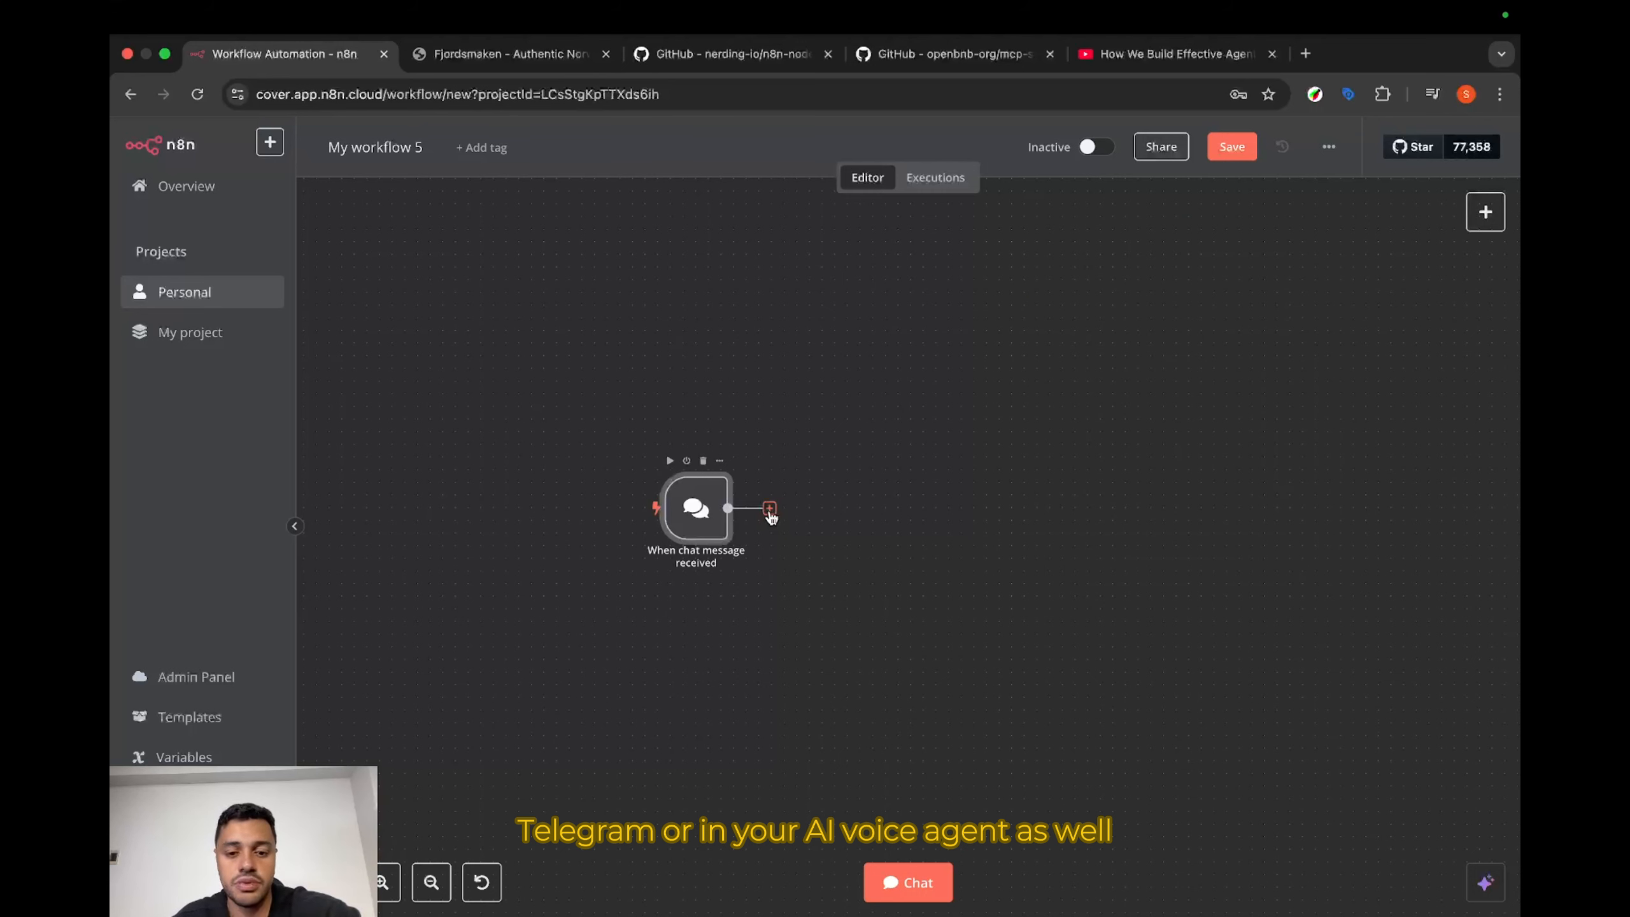
Step: Connect an AI Agent node after the chat trigger, keeping its default parameters
{"action": "left_click", "coordinate": [770, 509]}
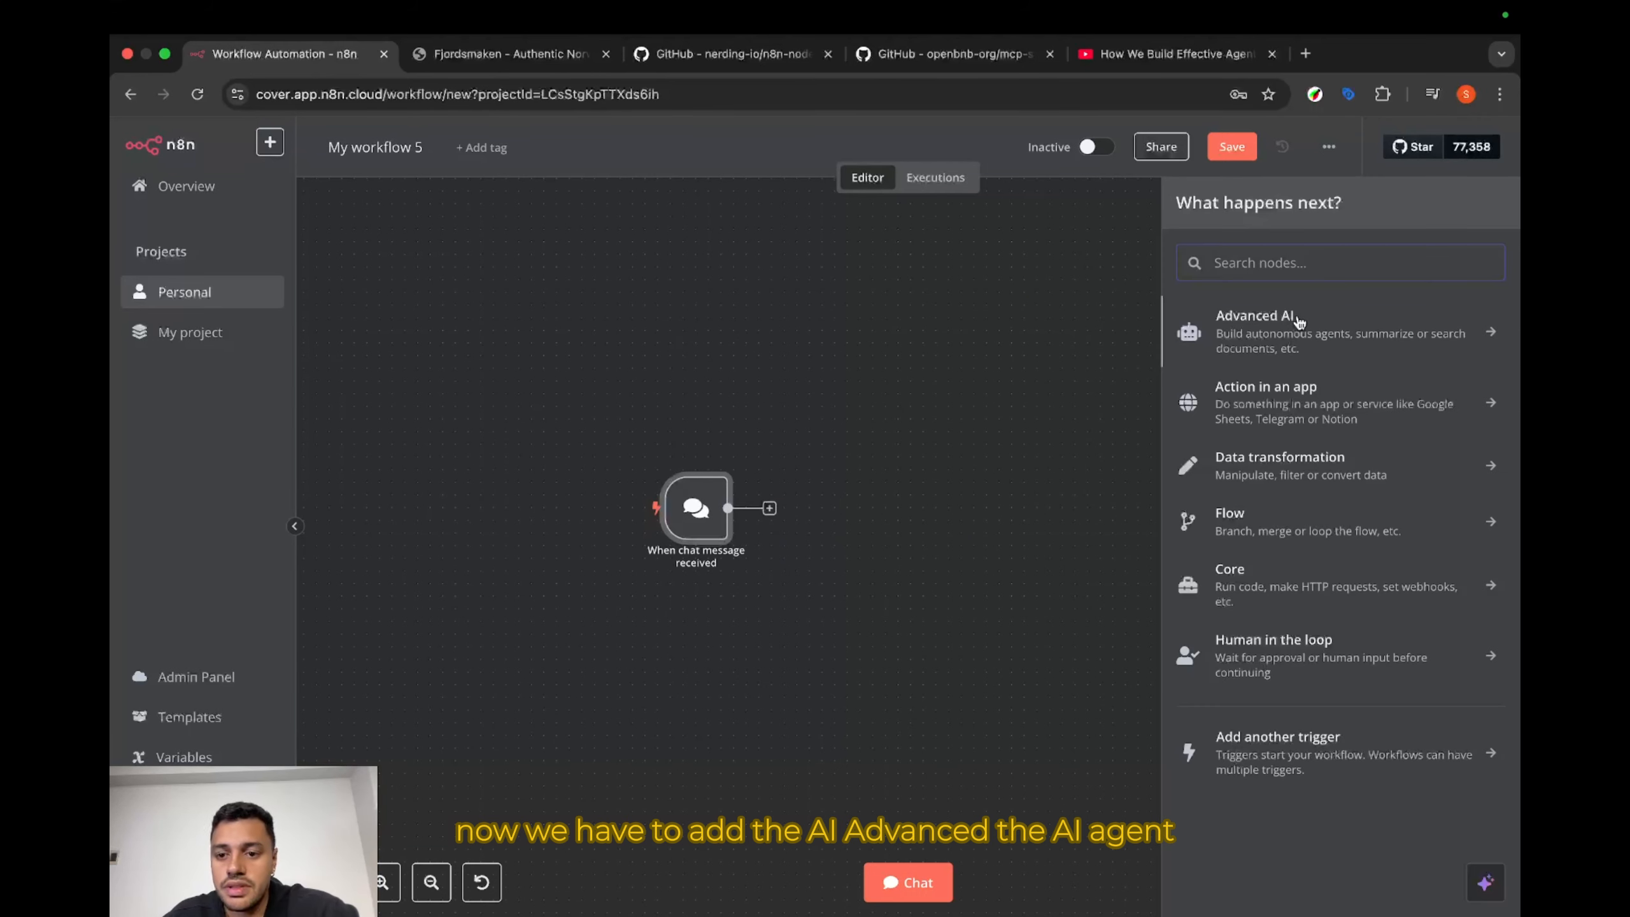
{"action": "left_click", "coordinate": [1294, 332]}
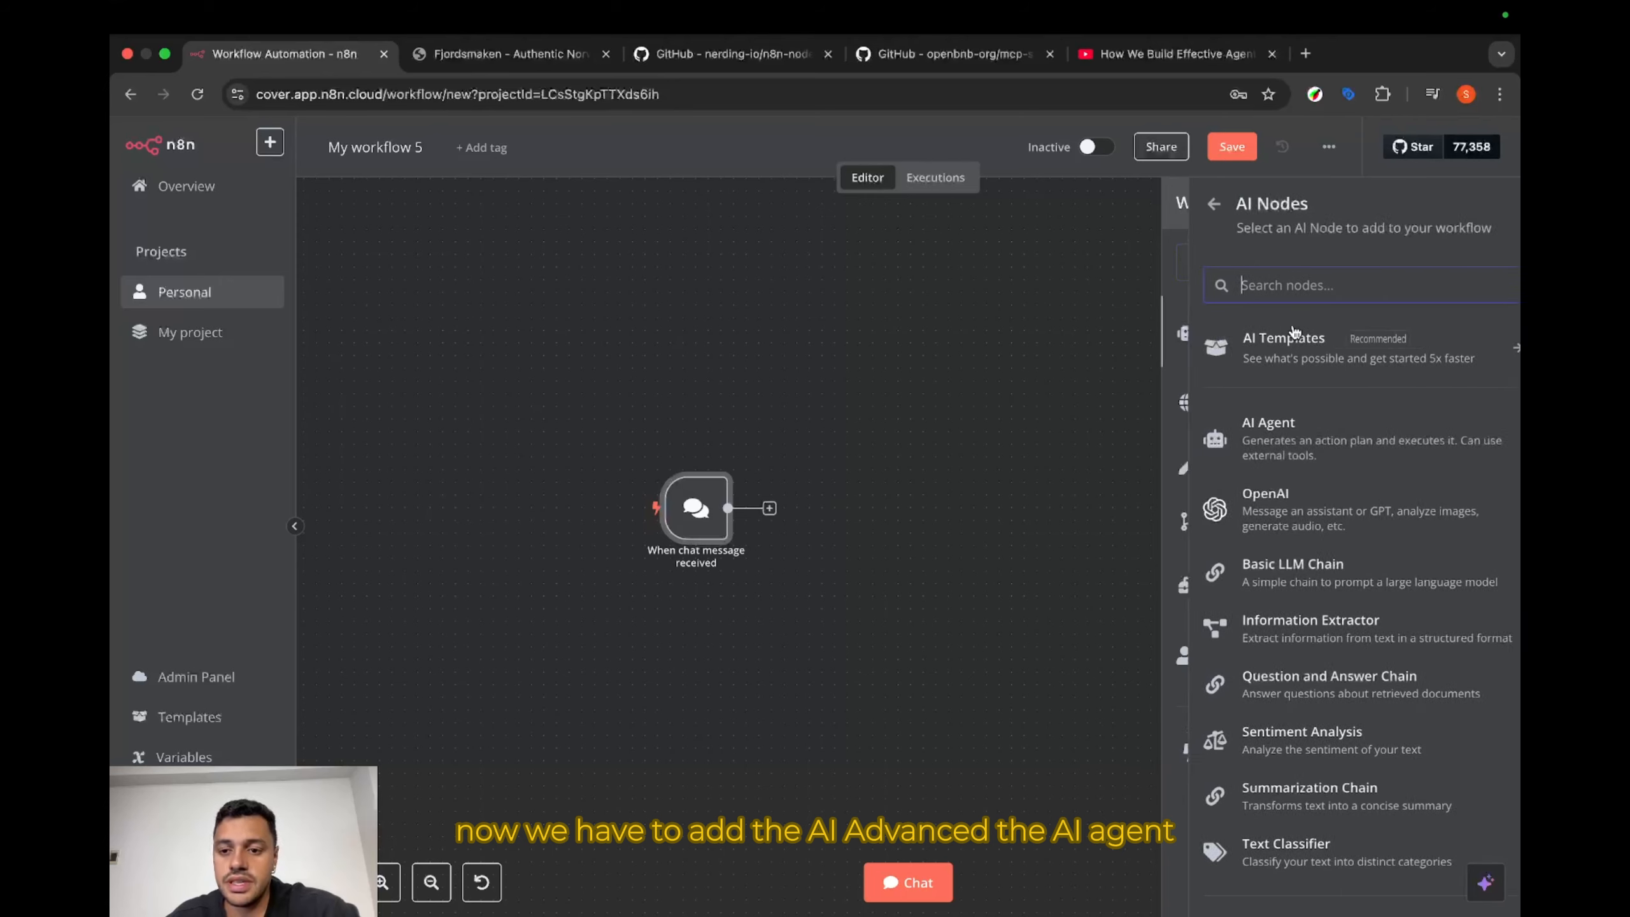
{"action": "left_click", "coordinate": [1251, 452]}
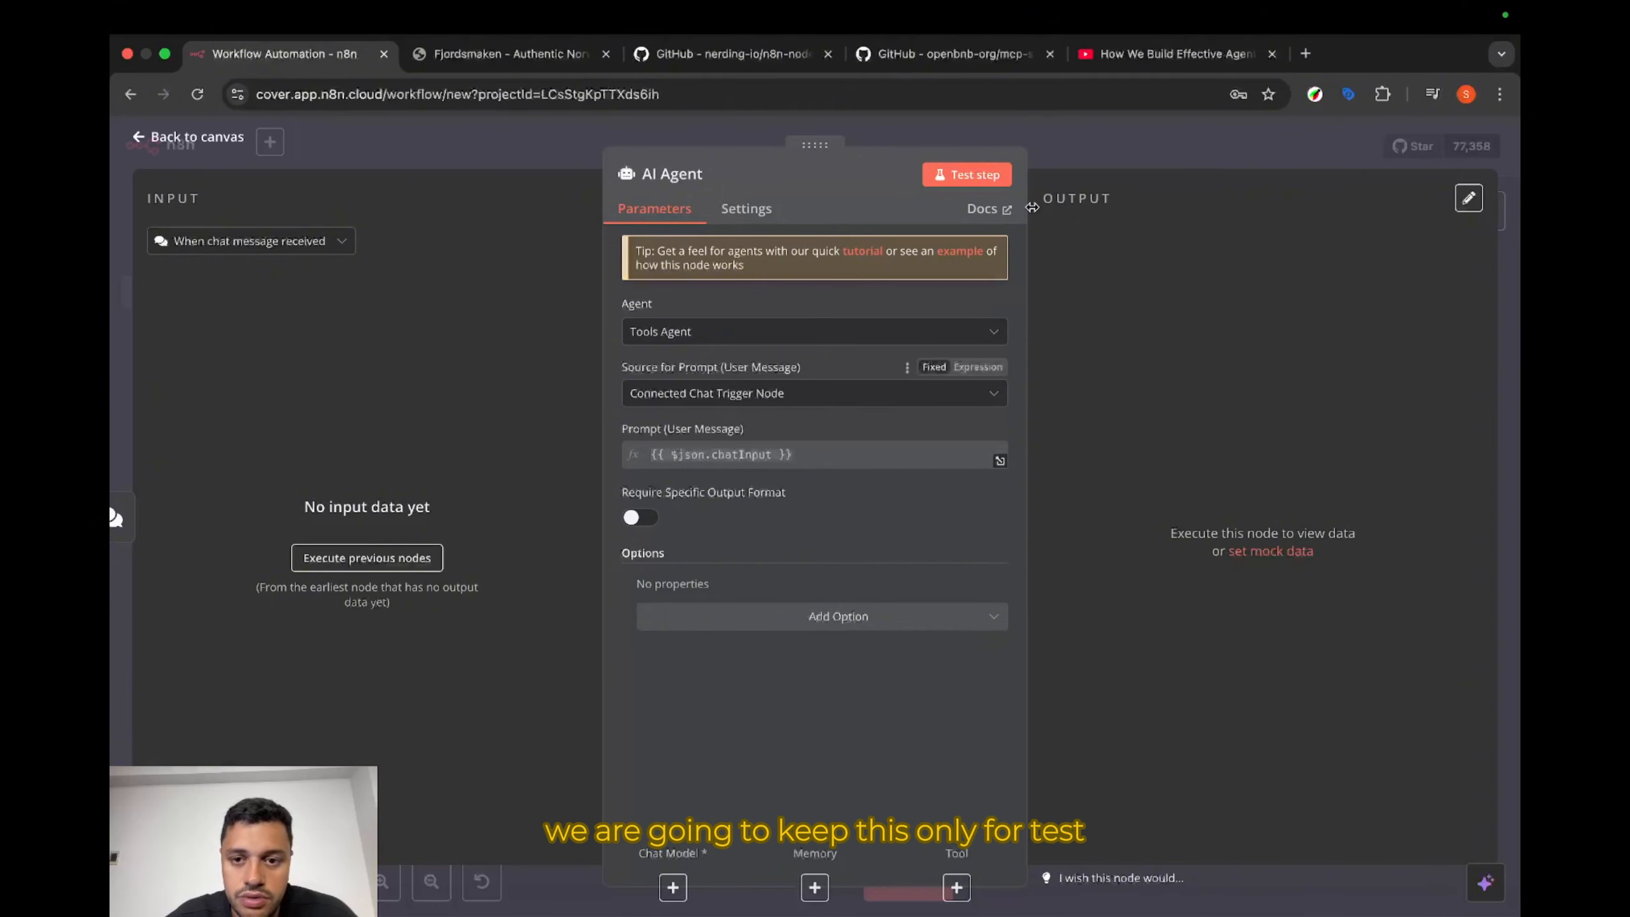
{"action": "left_click", "coordinate": [1076, 156]}
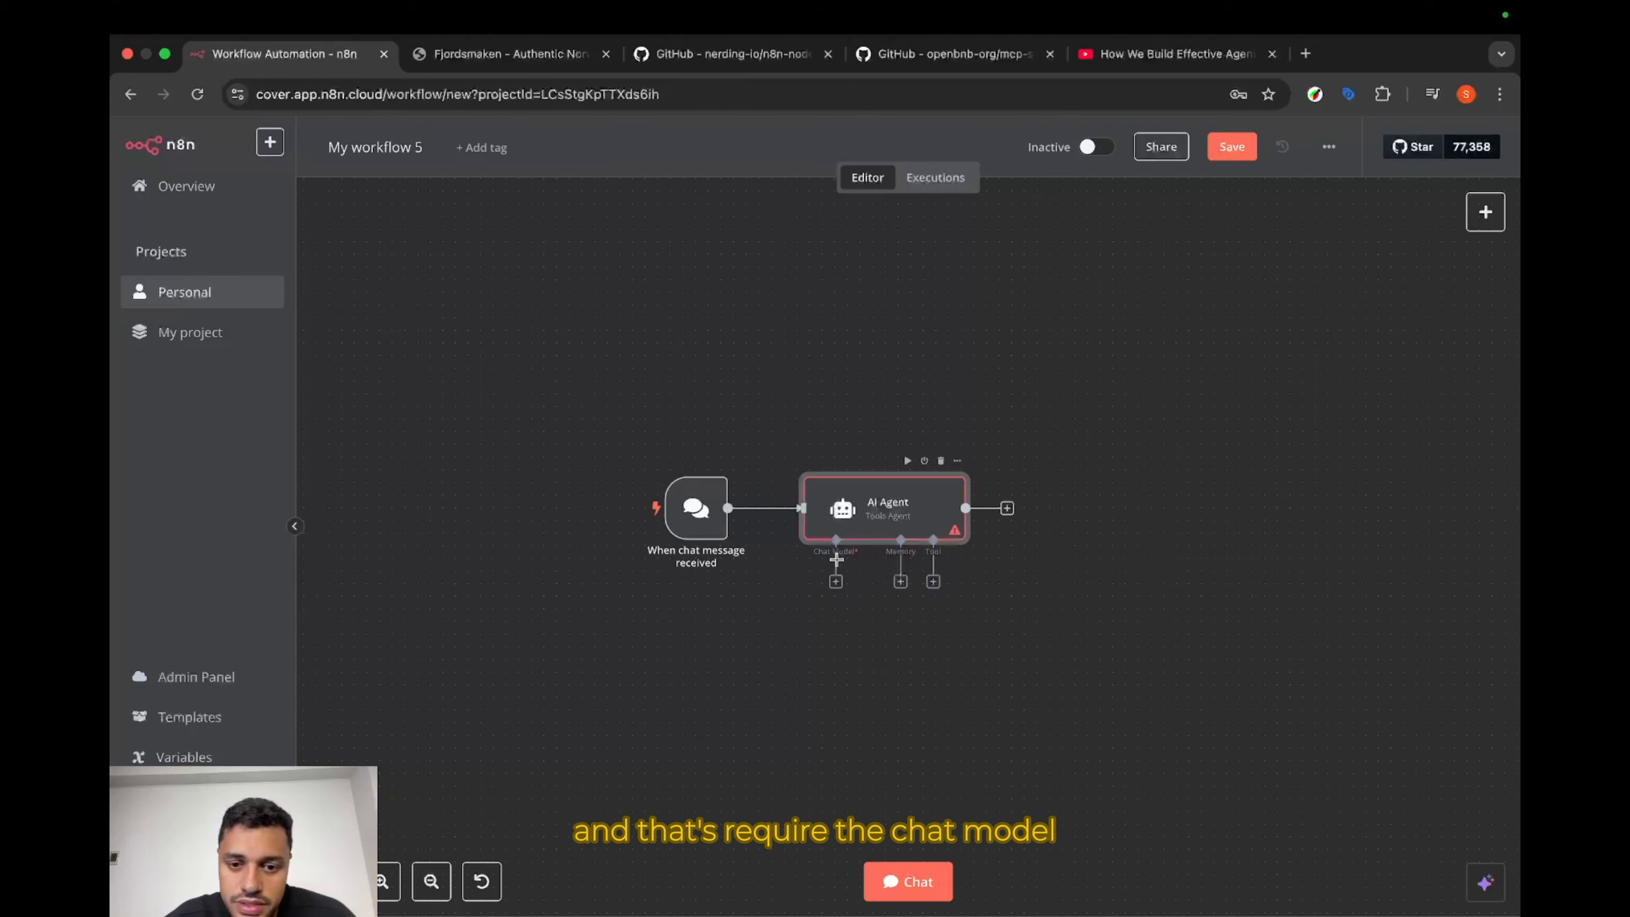
Step: Attach an OpenAI Chat Model to the AI Agent as its chat model
{"action": "left_click", "coordinate": [836, 582]}
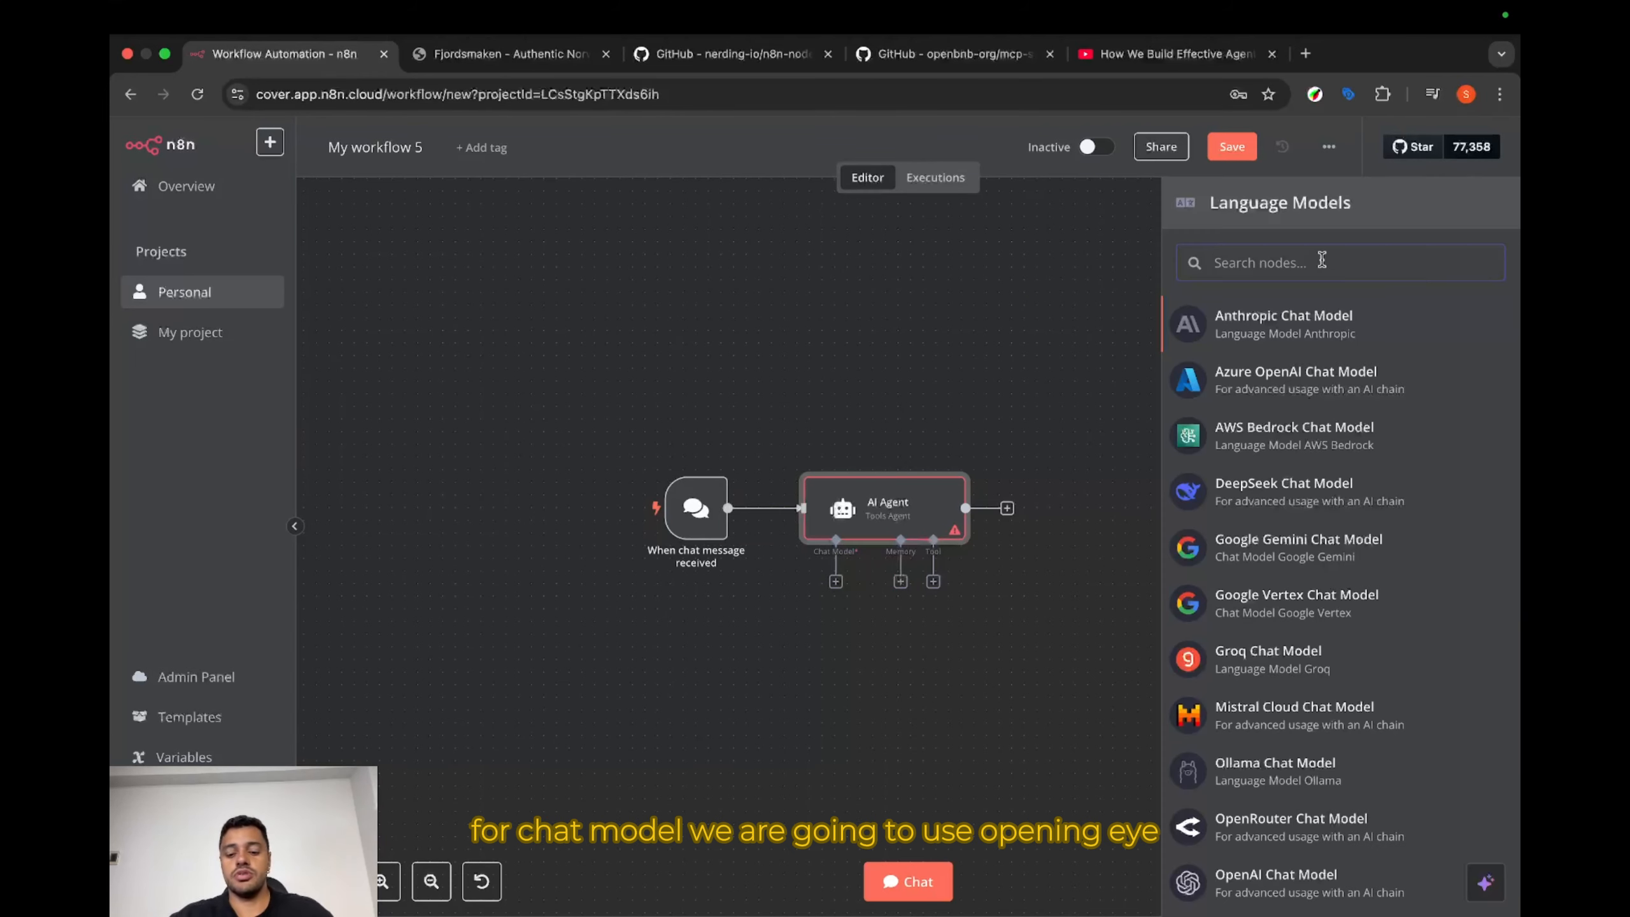
{"action": "type", "text": "ope"}
{"action": "left_click", "coordinate": [1308, 303]}
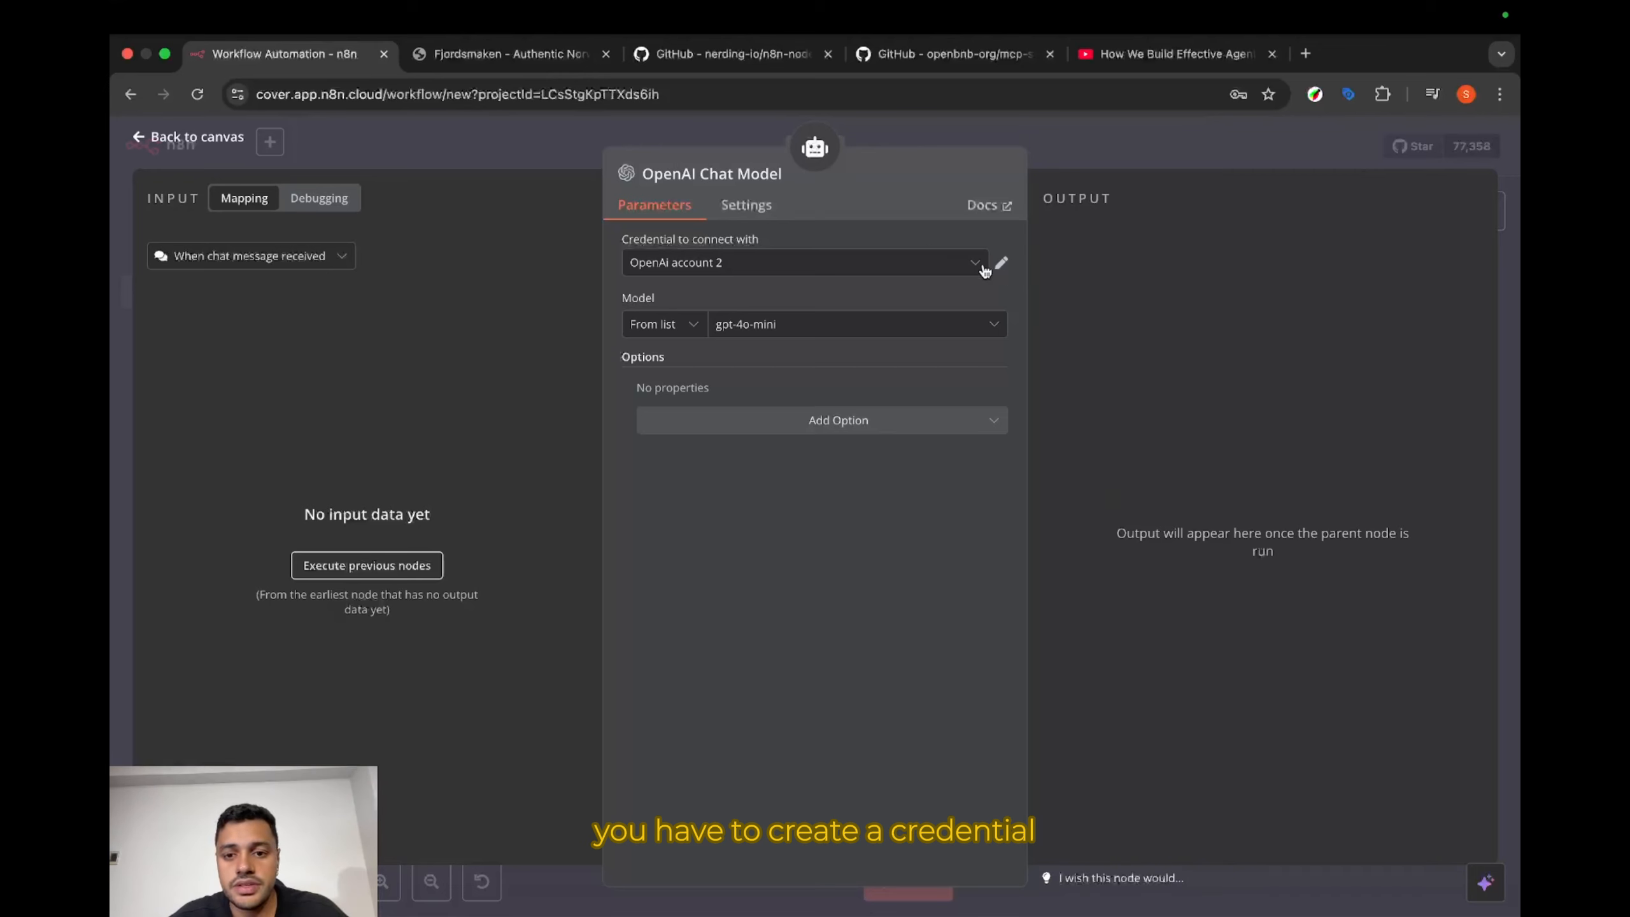
Step: View the chat model's existing OpenAI credential, close it, and start creating a new credential
{"action": "left_click", "coordinate": [1002, 263]}
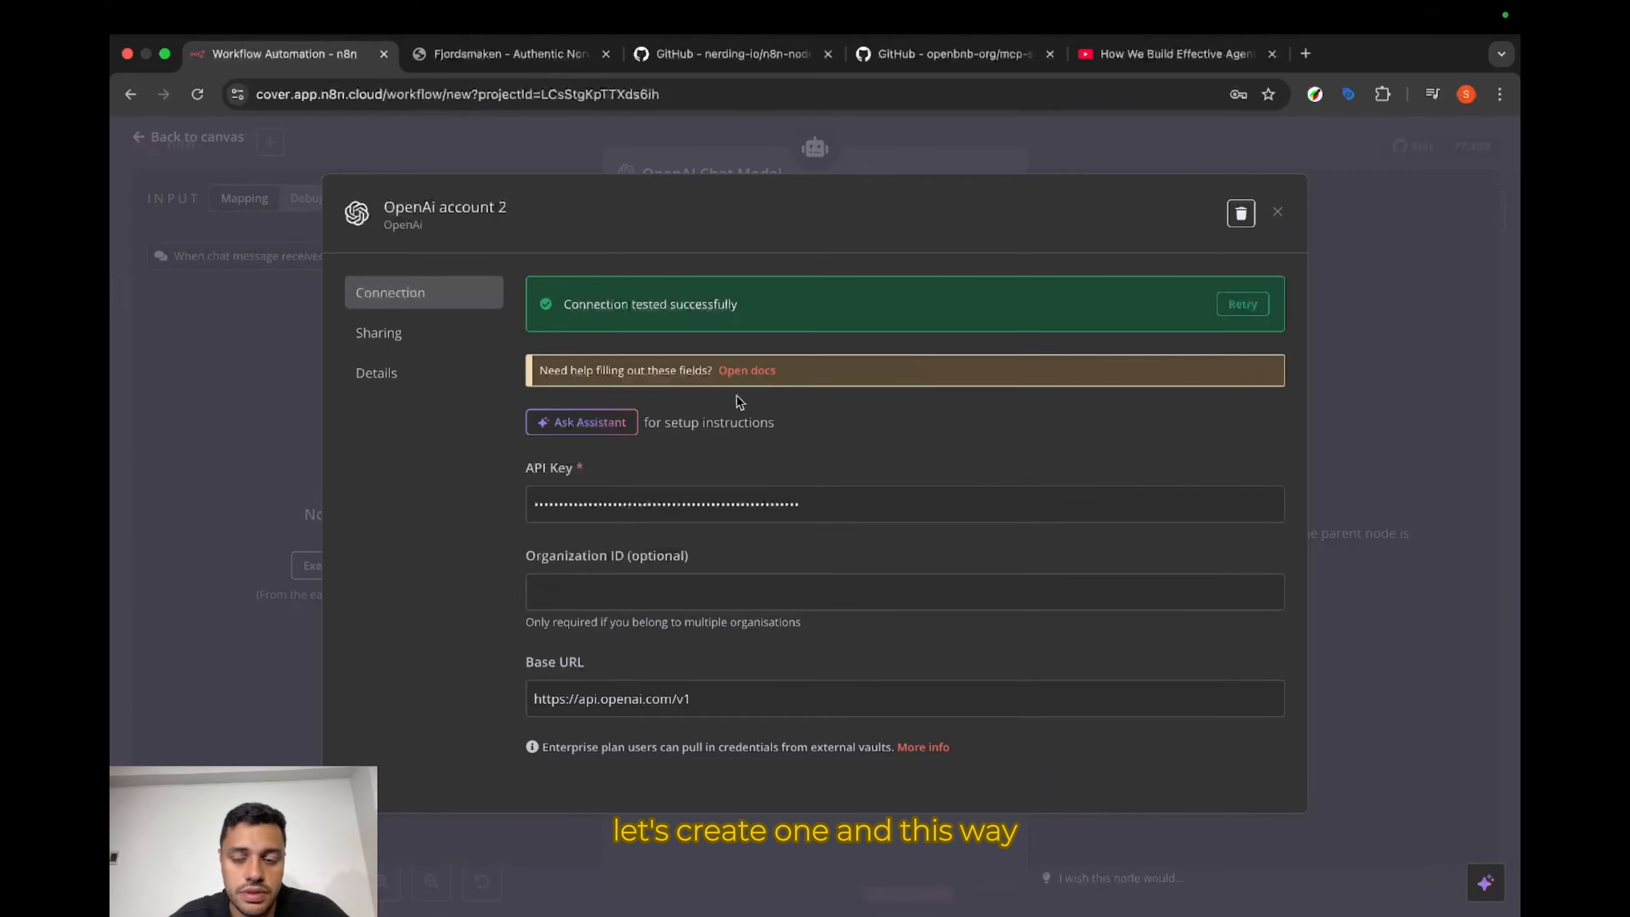
{"action": "left_click", "coordinate": [1277, 212]}
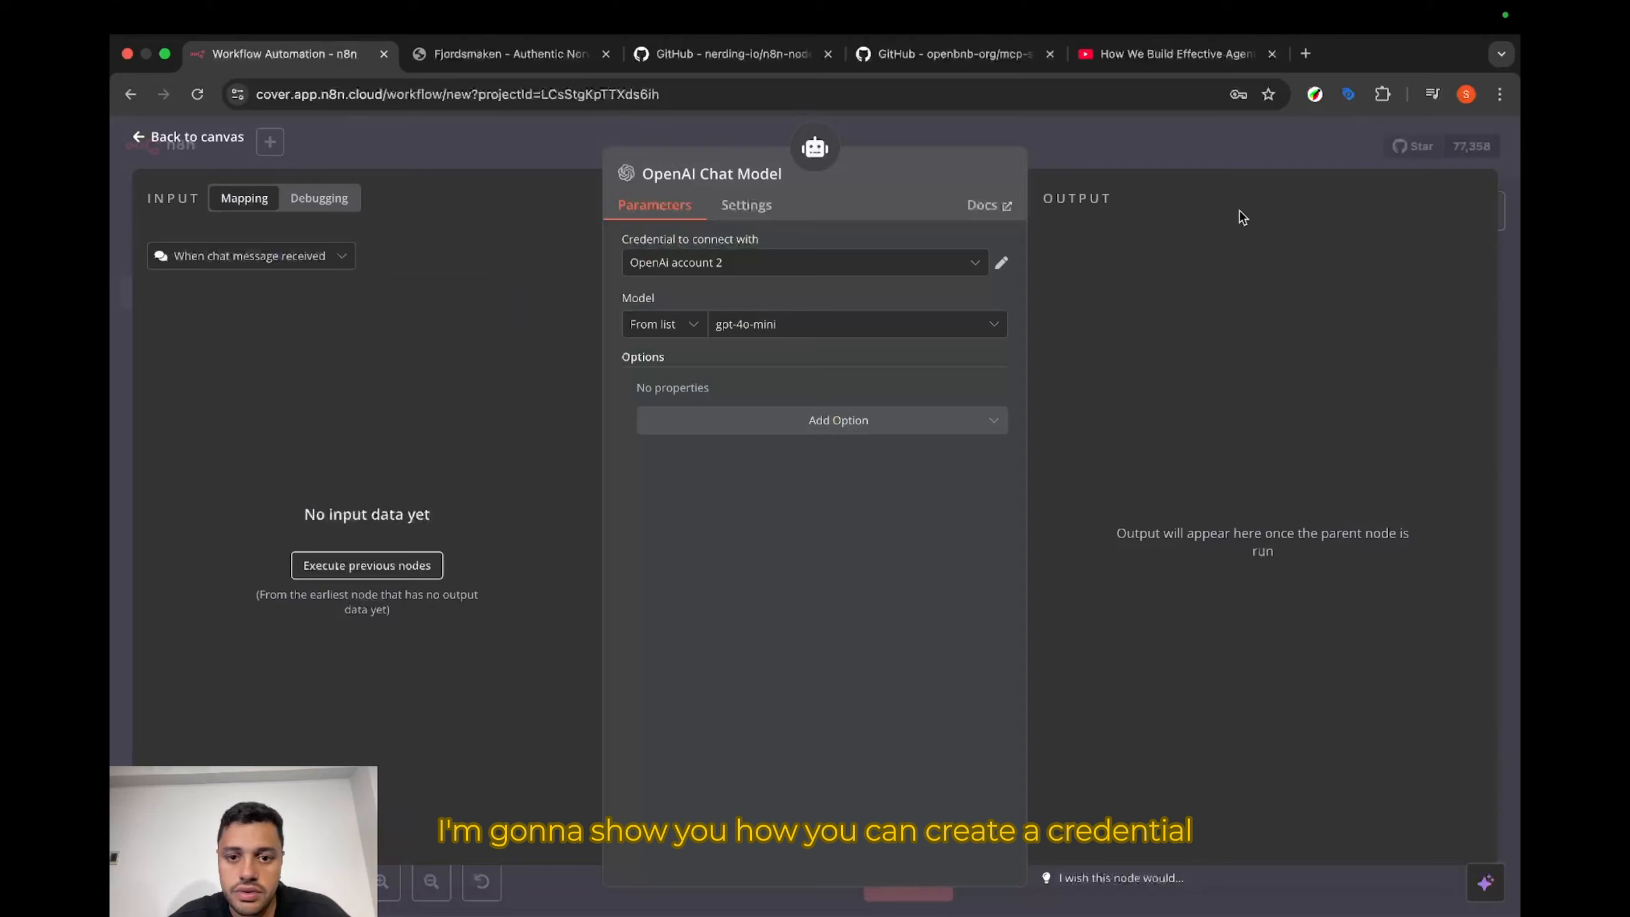
{"action": "left_click", "coordinate": [971, 273]}
{"action": "left_click", "coordinate": [816, 411]}
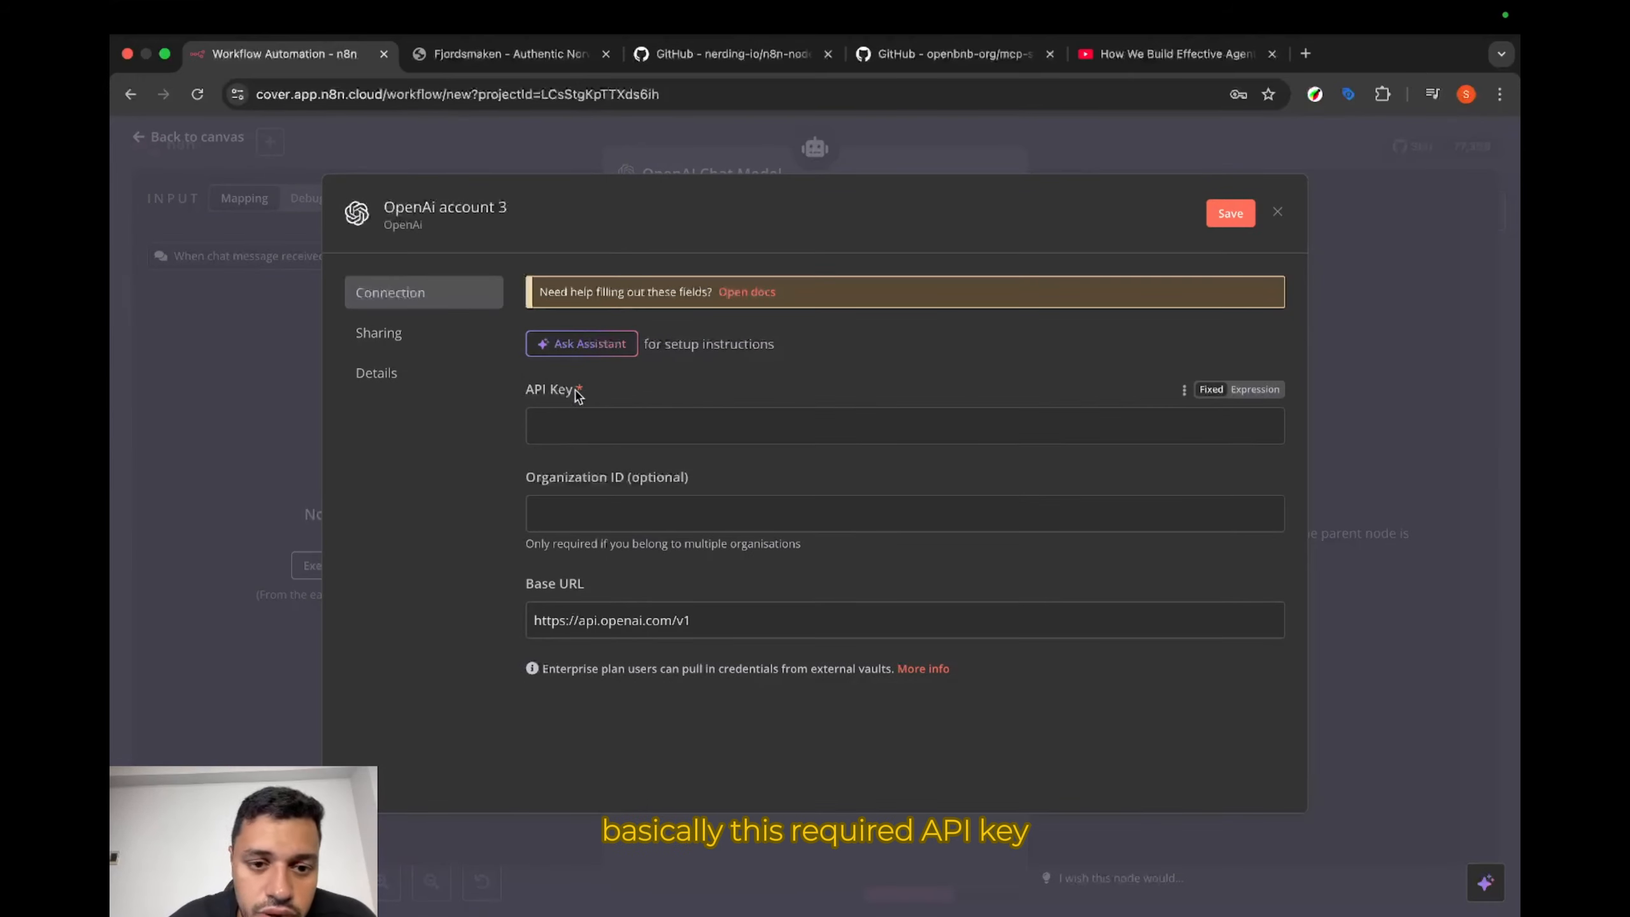
{"action": "left_click_drag", "start_coordinate": [578, 395], "coordinate": [524, 390]}
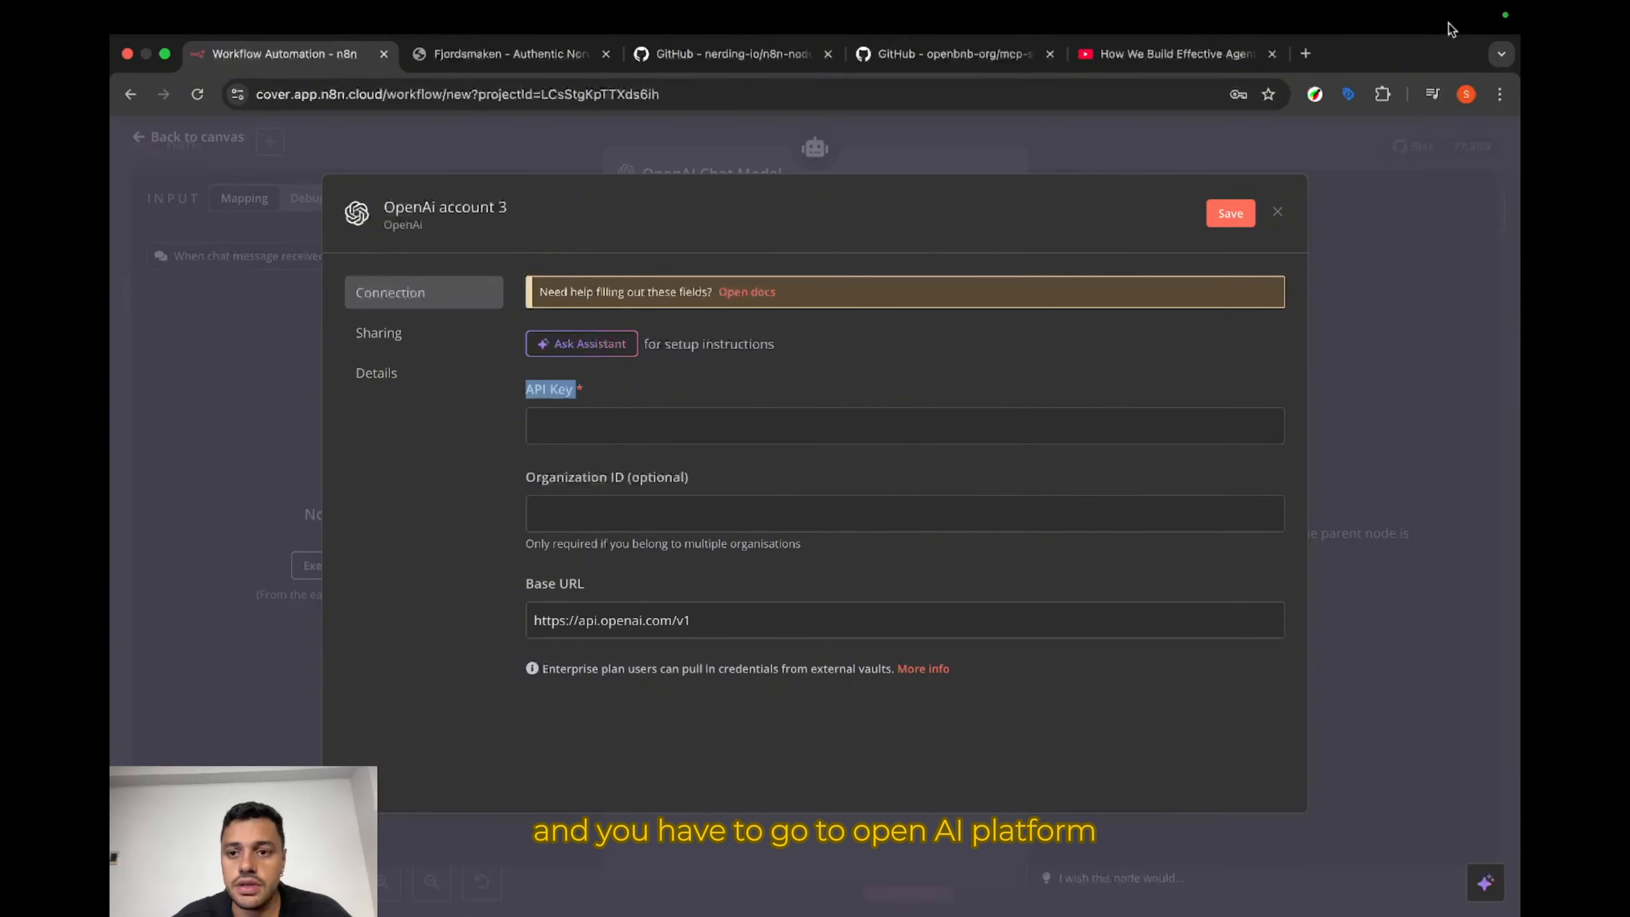
Step: Search the web for the OpenAI platform in a new browser tab and open its API keys page
{"action": "left_click", "coordinate": [1306, 53]}
{"action": "type", "text": "op"}
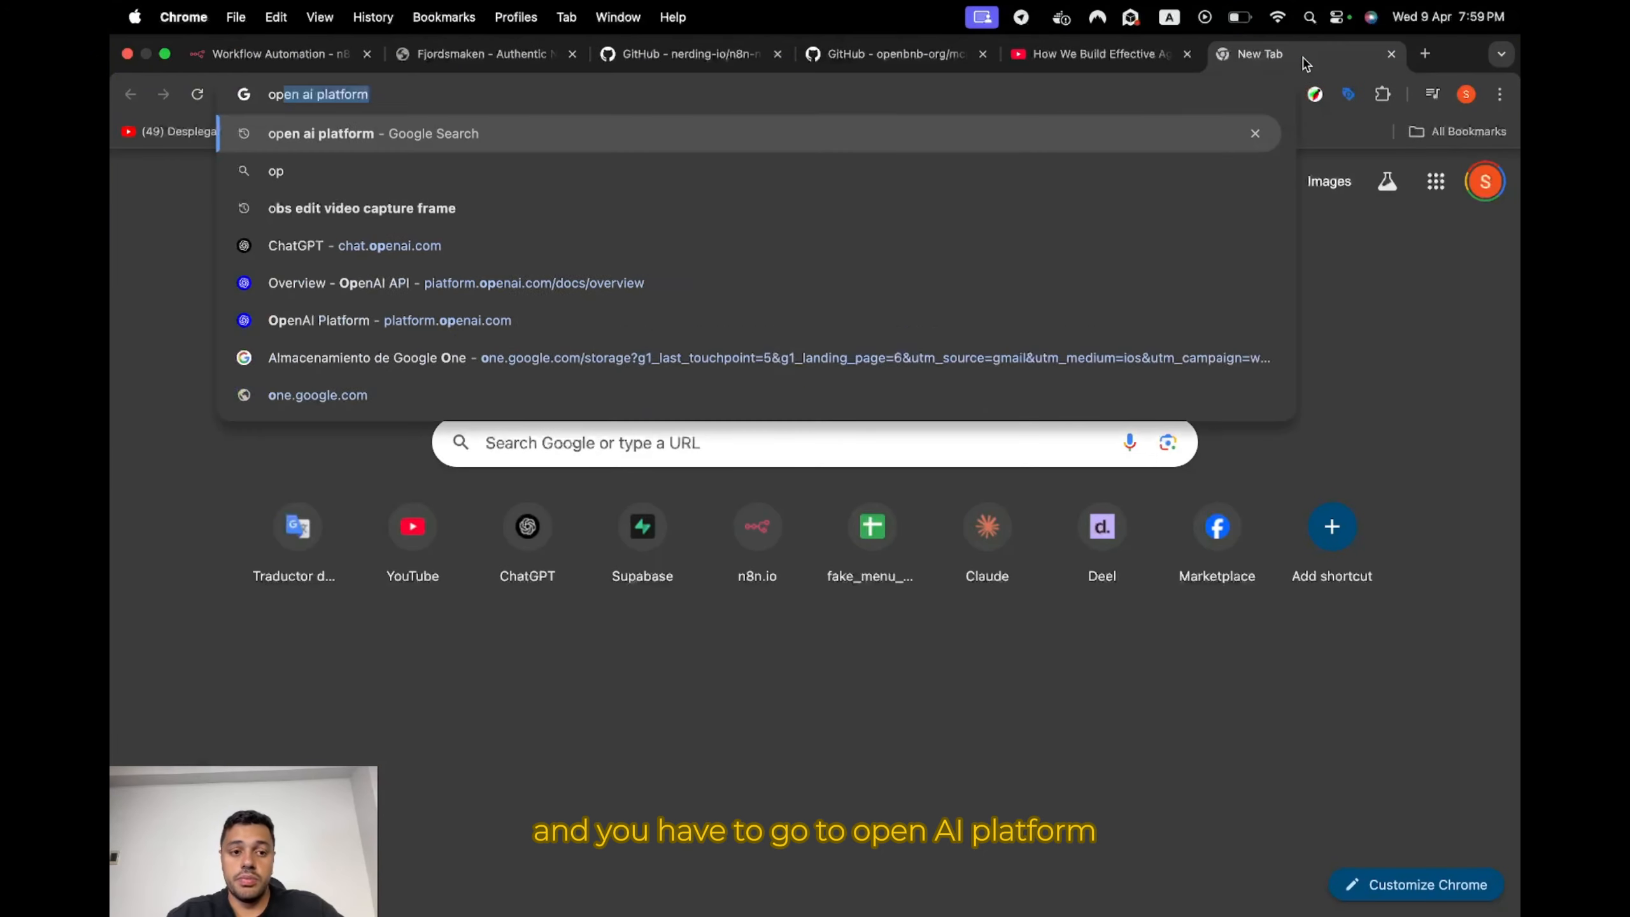
{"action": "type", "text": "en"}
{"action": "key", "text": "Return"}
{"action": "left_click", "coordinate": [396, 418]}
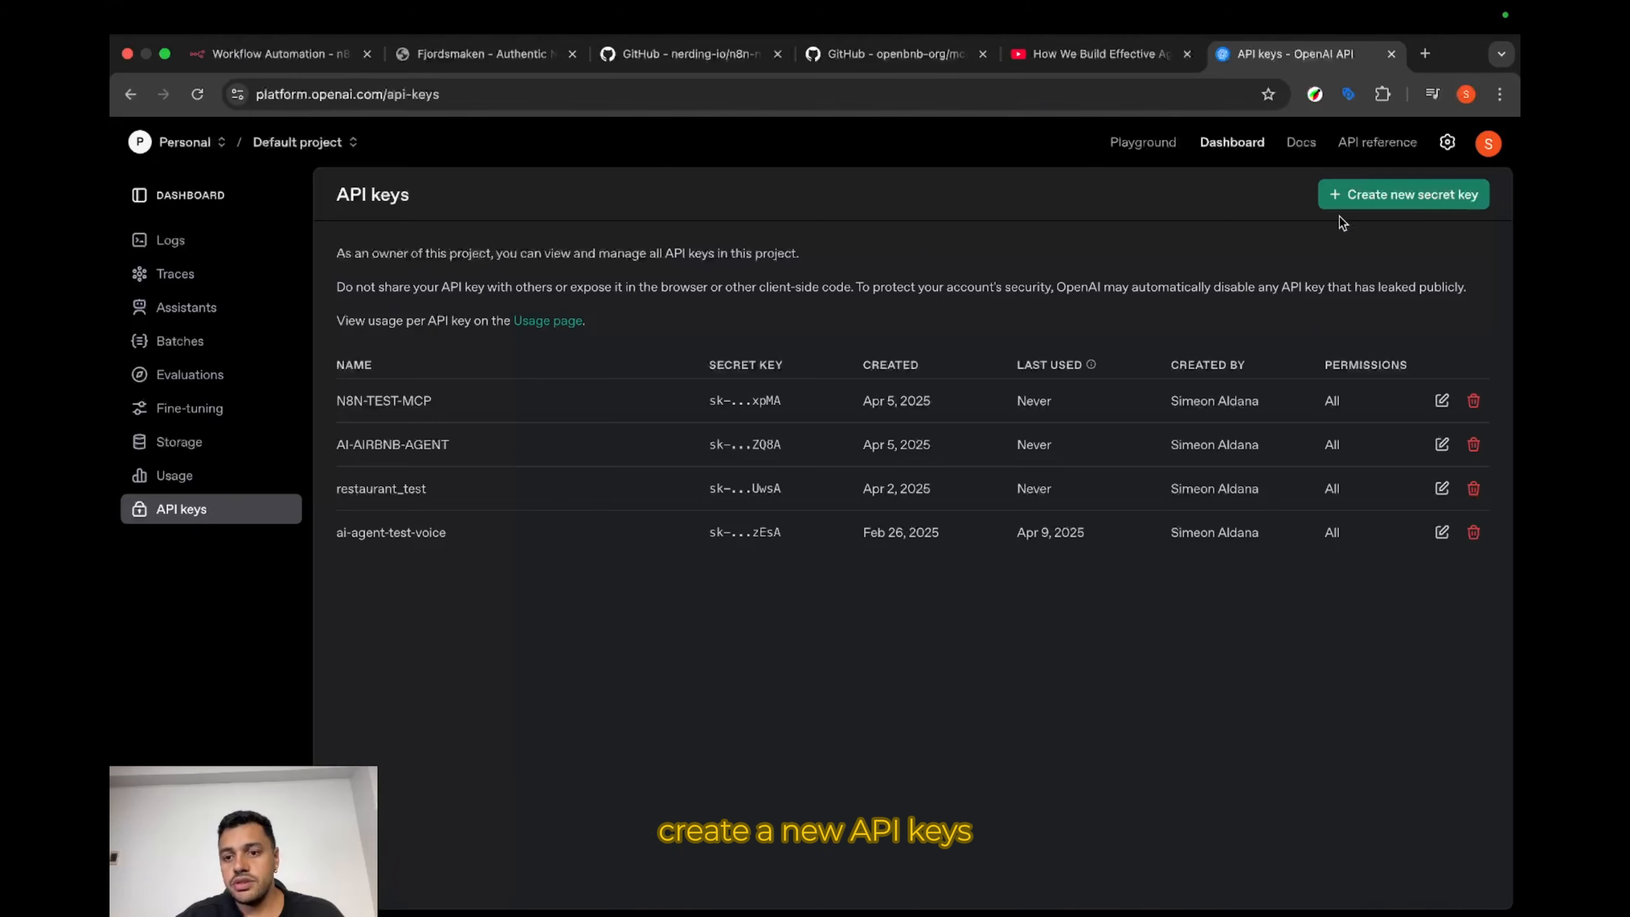
Step: Create a new OpenAI secret key named restaurant-test-n8n-youtube in the Default project with All permissions
{"action": "left_click", "coordinate": [1361, 196]}
{"action": "type", "text": "restaurant-test-n8n-youtube"}
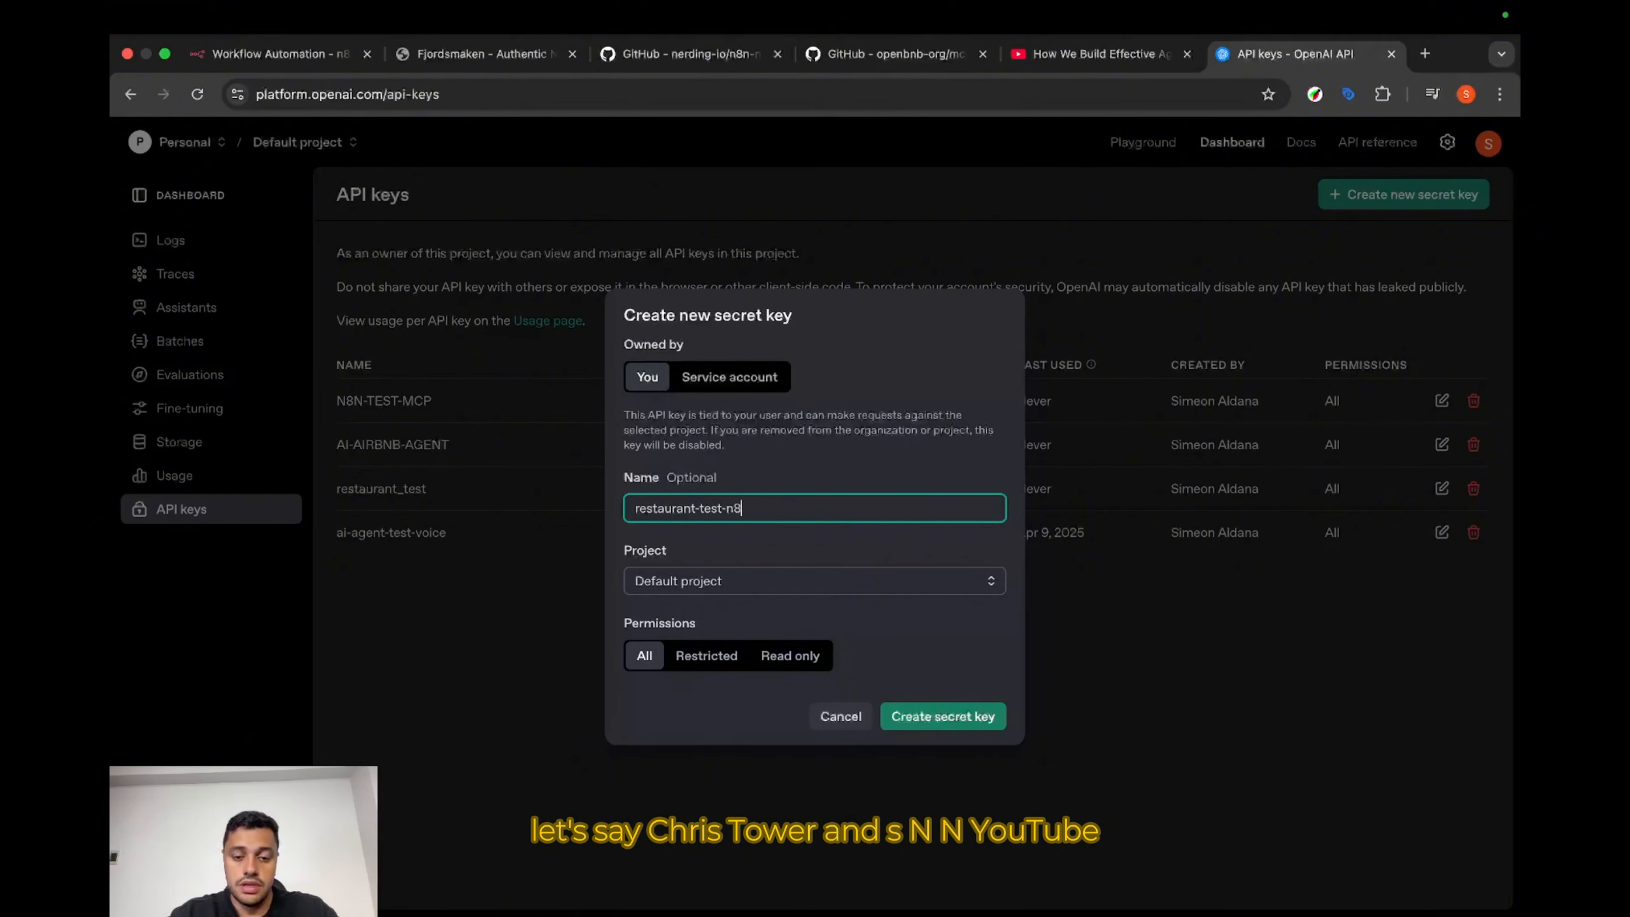
{"action": "left_click", "coordinate": [936, 731]}
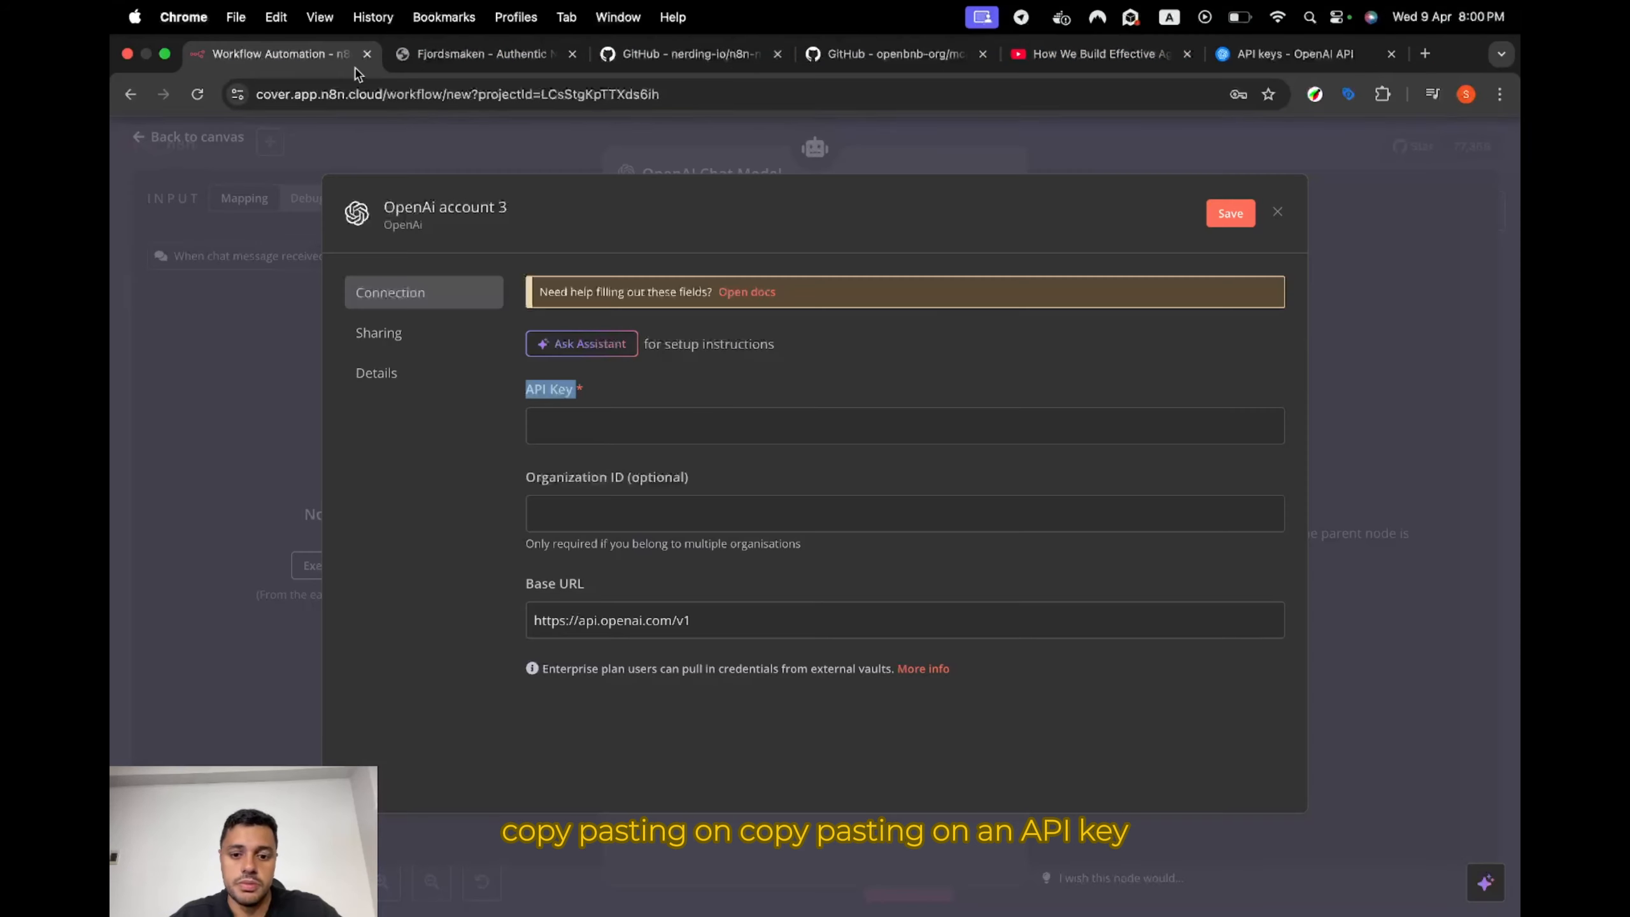
Step: Paste the API key into the new OpenAI credential in n8n, save it, and shift the OpenAI Chat Model node left
{"action": "left_click", "coordinate": [616, 426]}
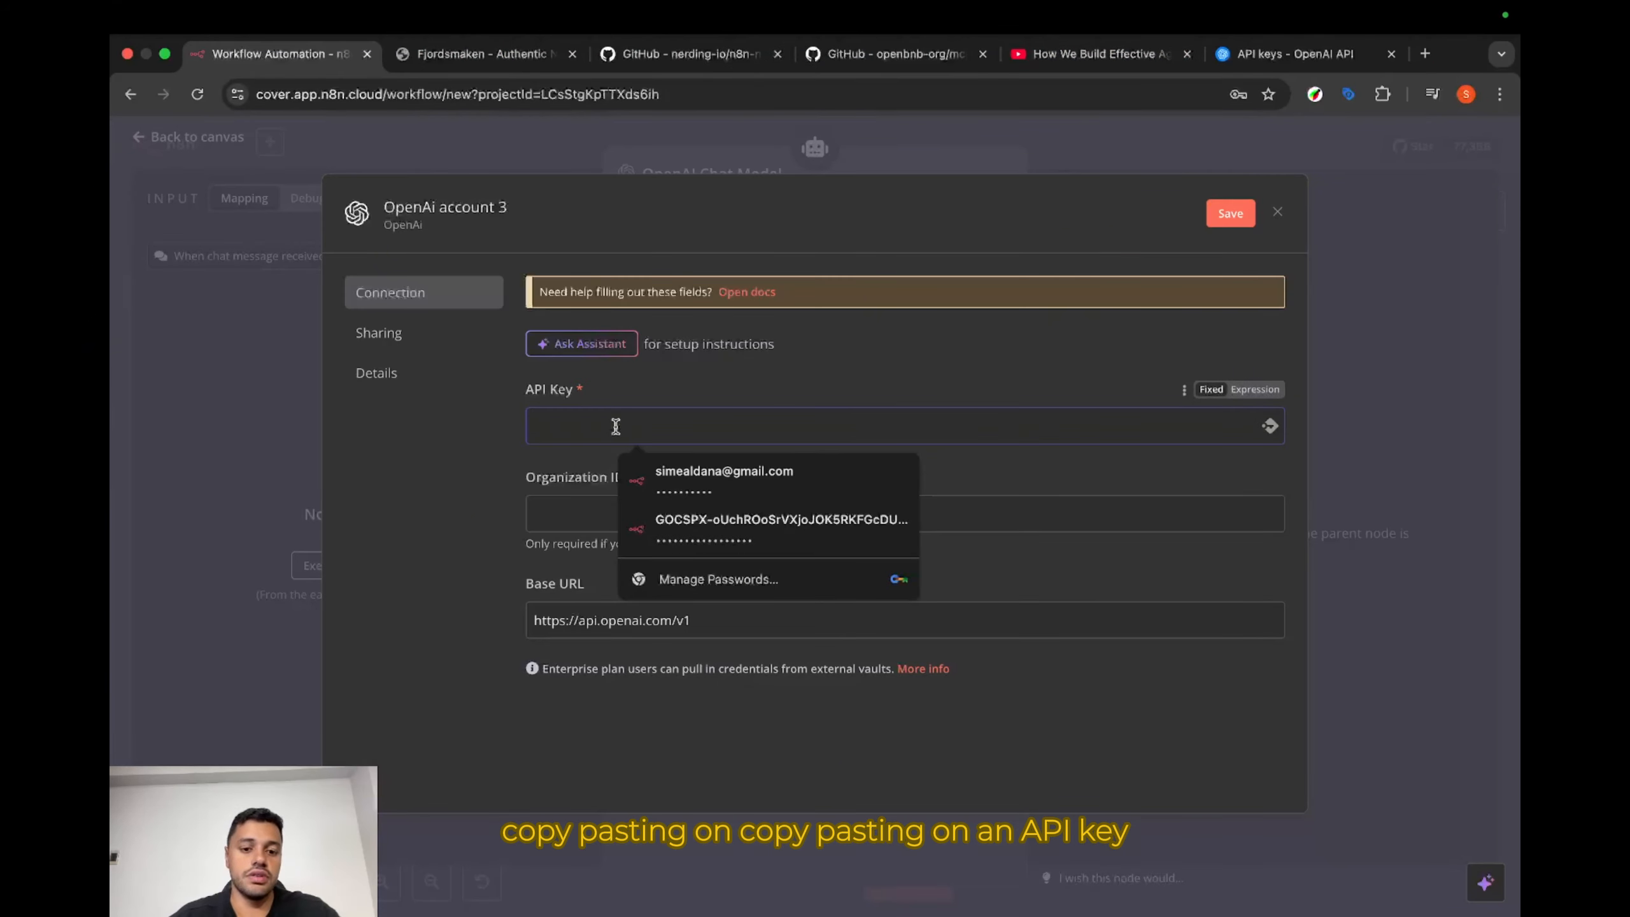
{"action": "key", "text": "super+v"}
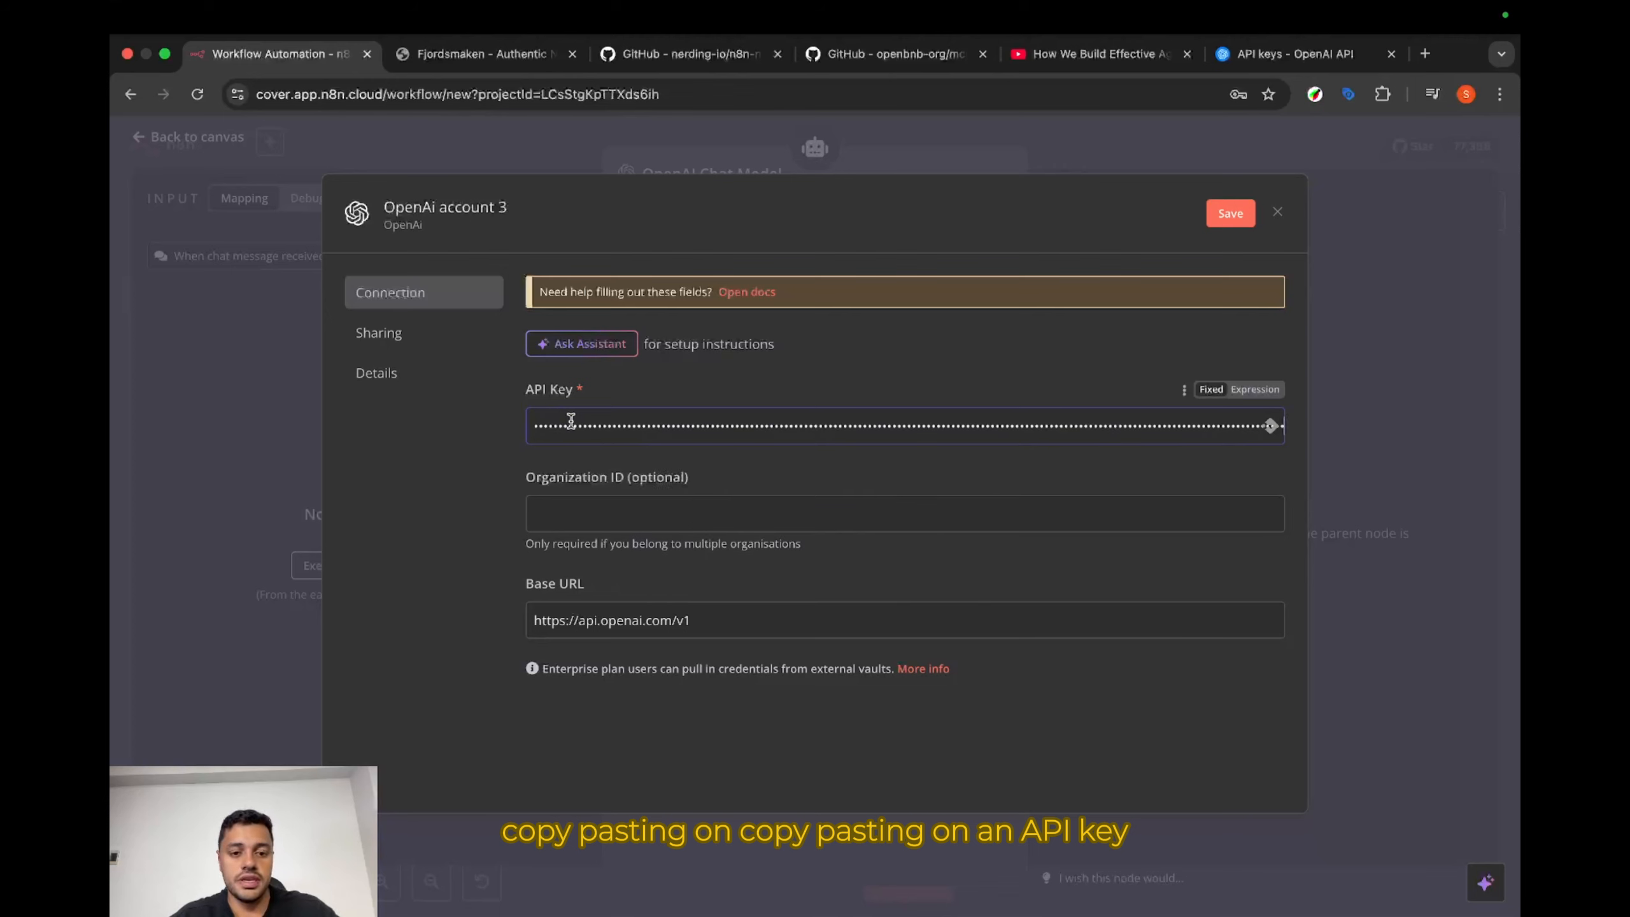
{"action": "left_click", "coordinate": [1231, 215]}
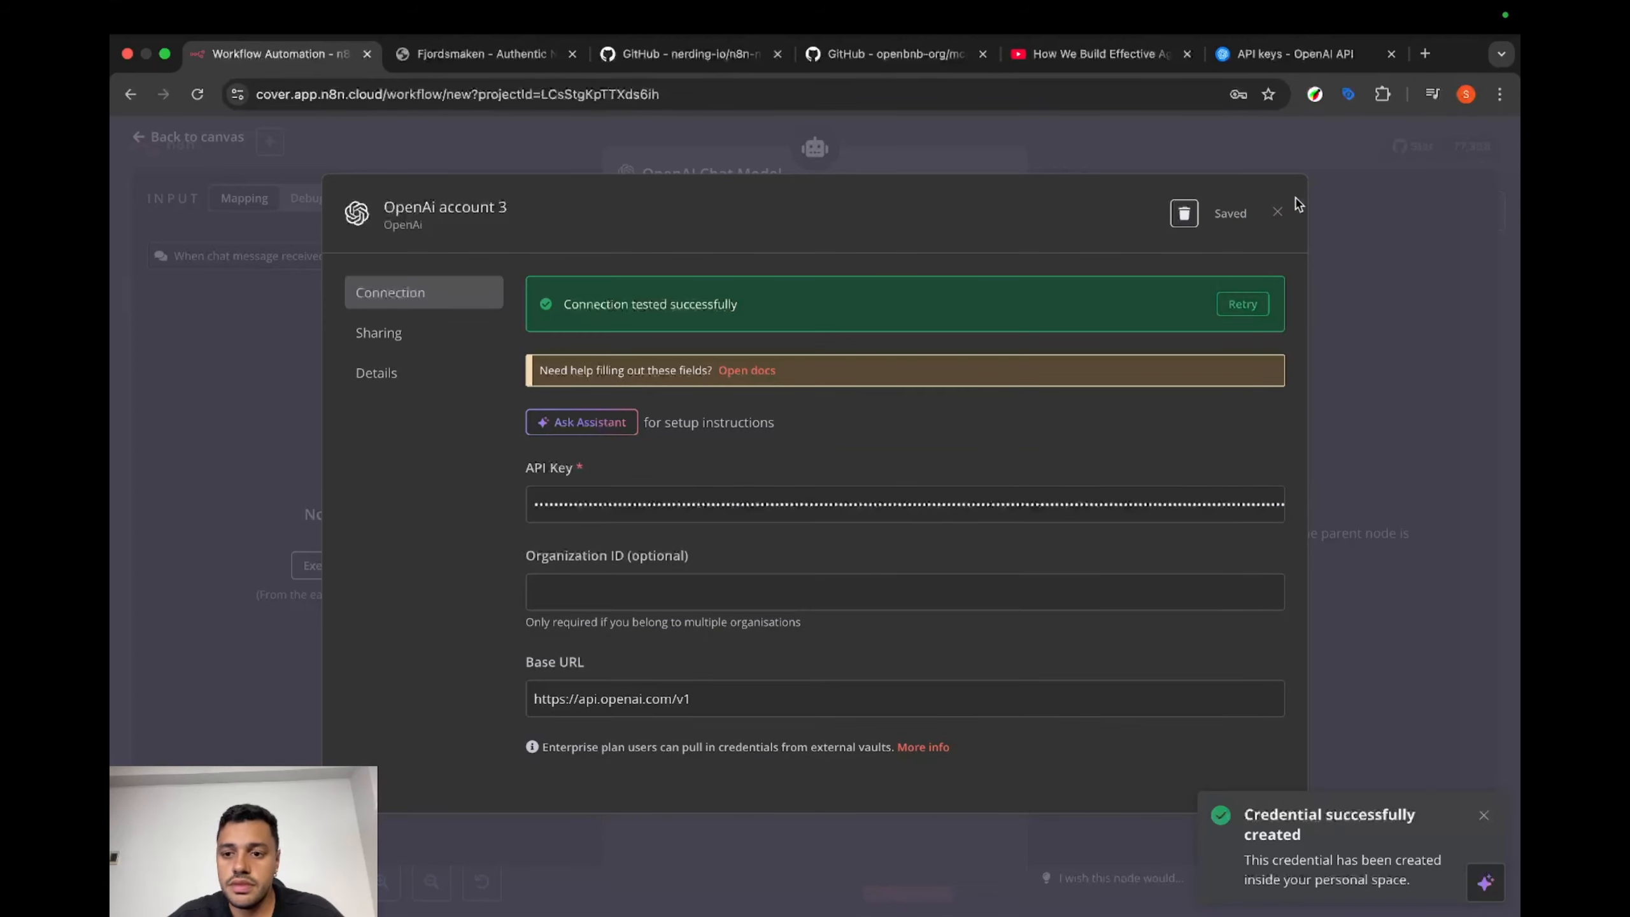
{"action": "left_click", "coordinate": [1278, 212]}
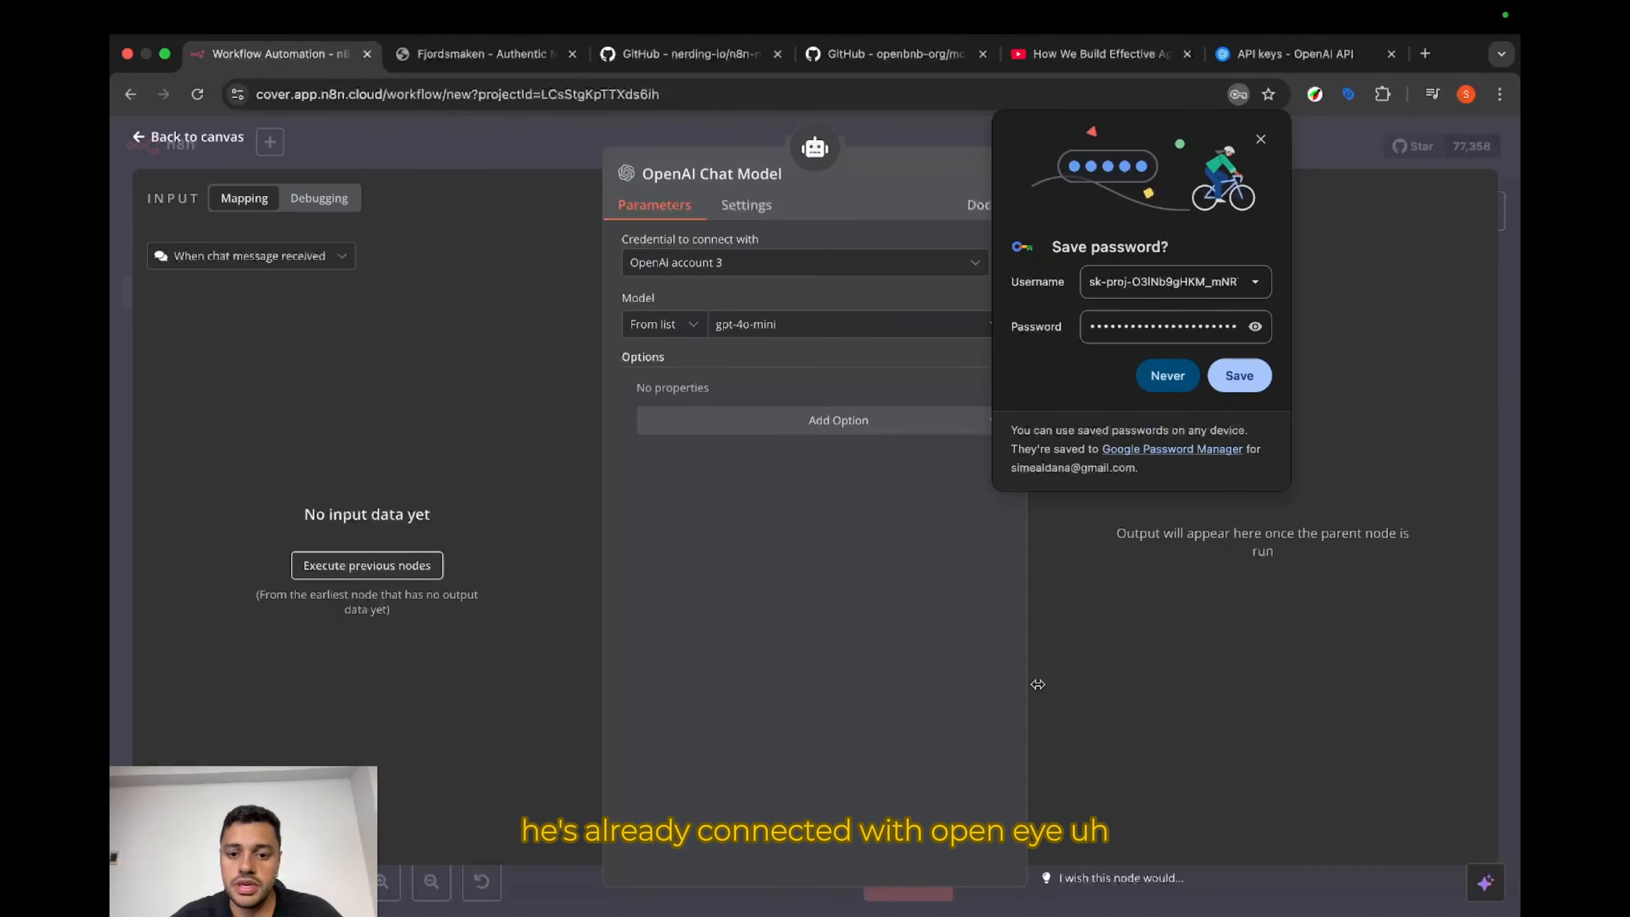
{"action": "key", "text": "Escape"}
{"action": "left_click_drag", "start_coordinate": [854, 642], "coordinate": [803, 642]}
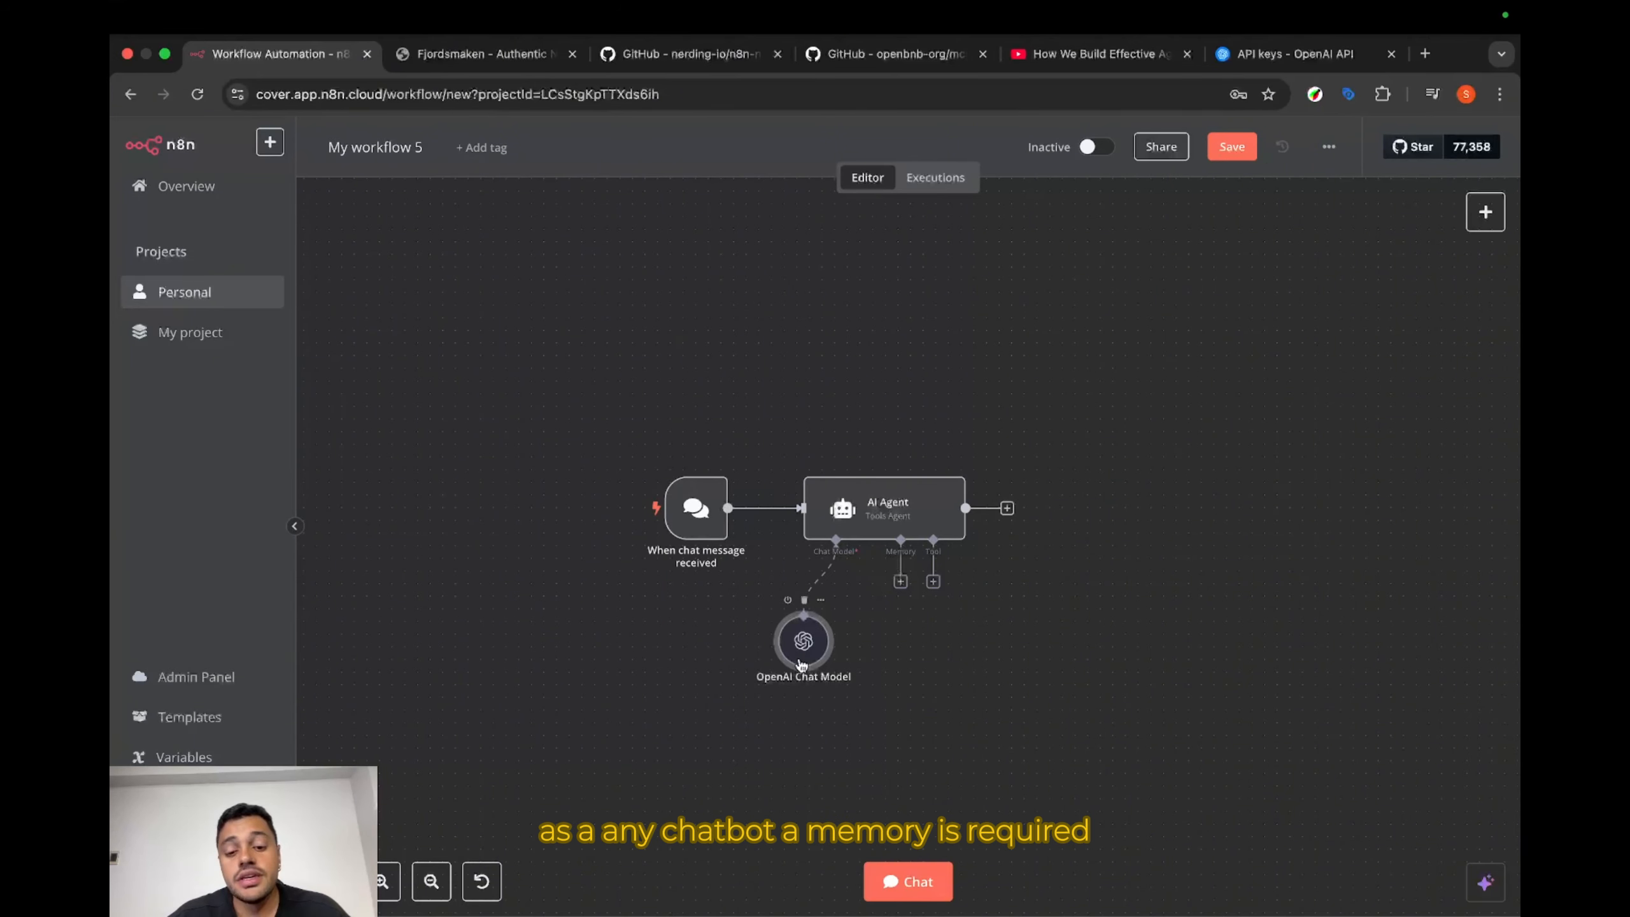
Step: Attach a Window Buffer Memory to the AI Agent with a context window length of 10
{"action": "left_click", "coordinate": [901, 582]}
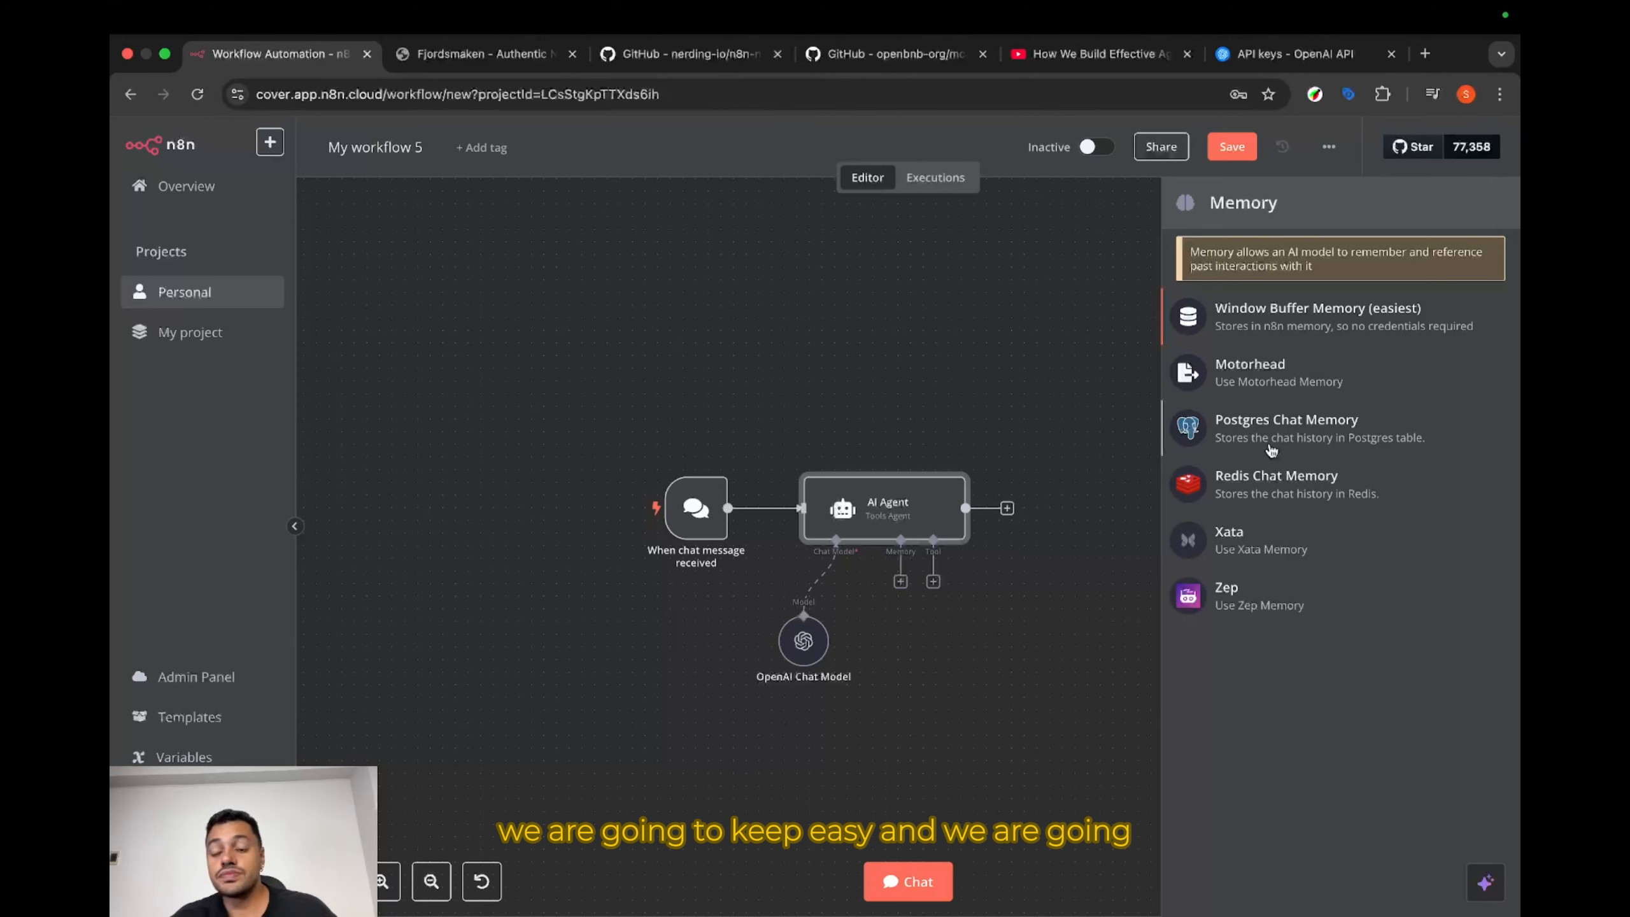
{"action": "left_click", "coordinate": [1332, 319]}
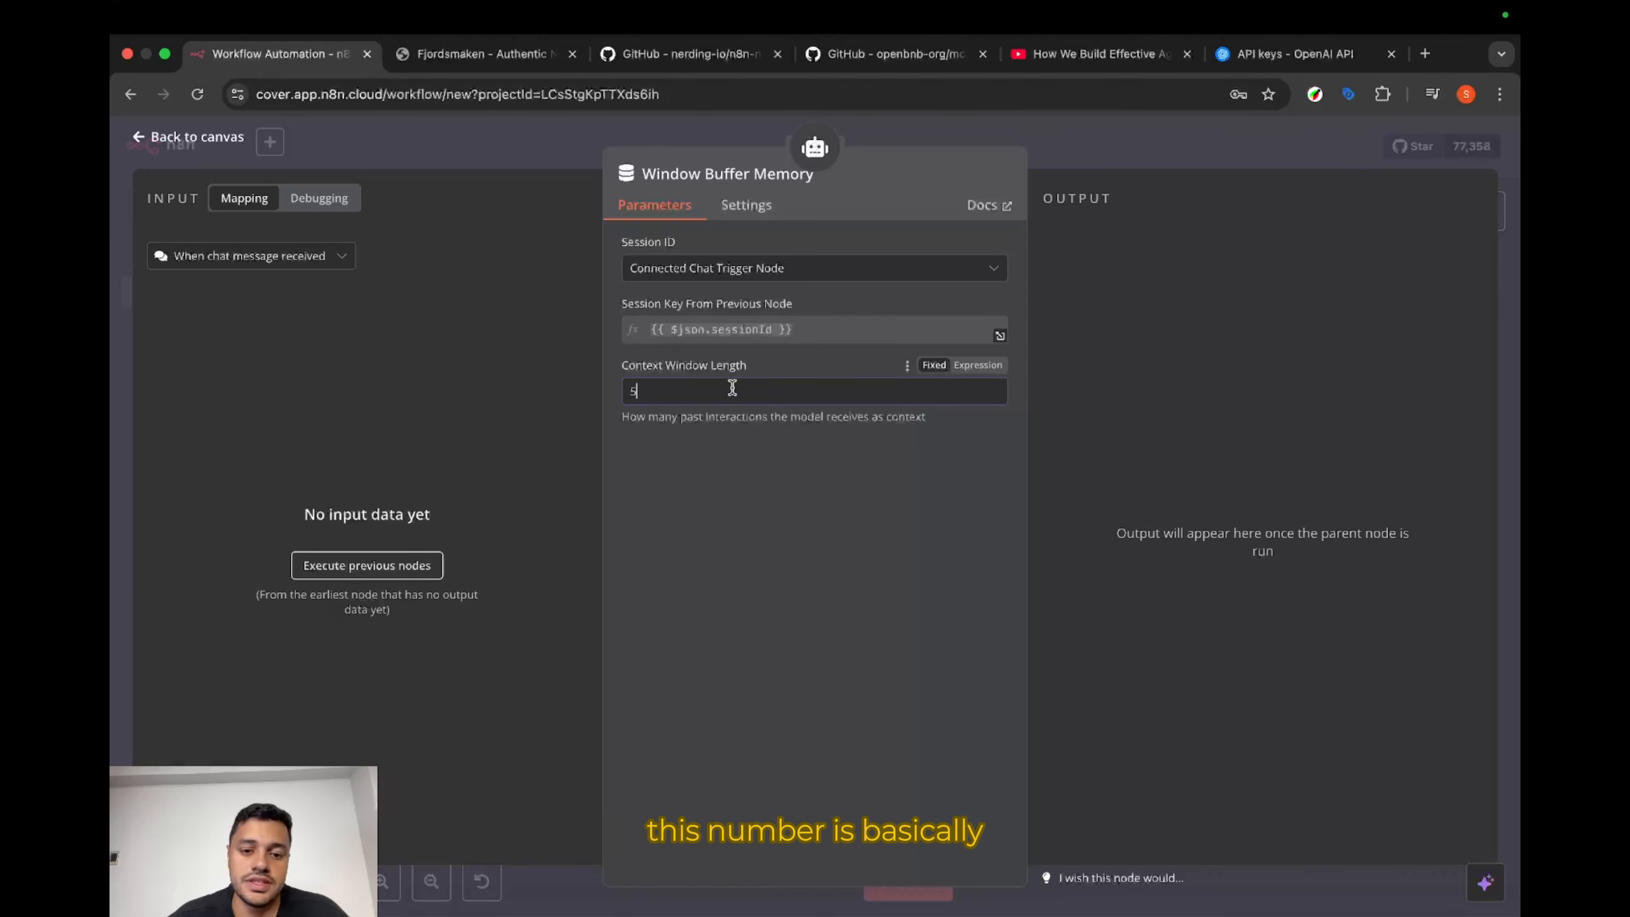
{"action": "double_click", "coordinate": [633, 386]}
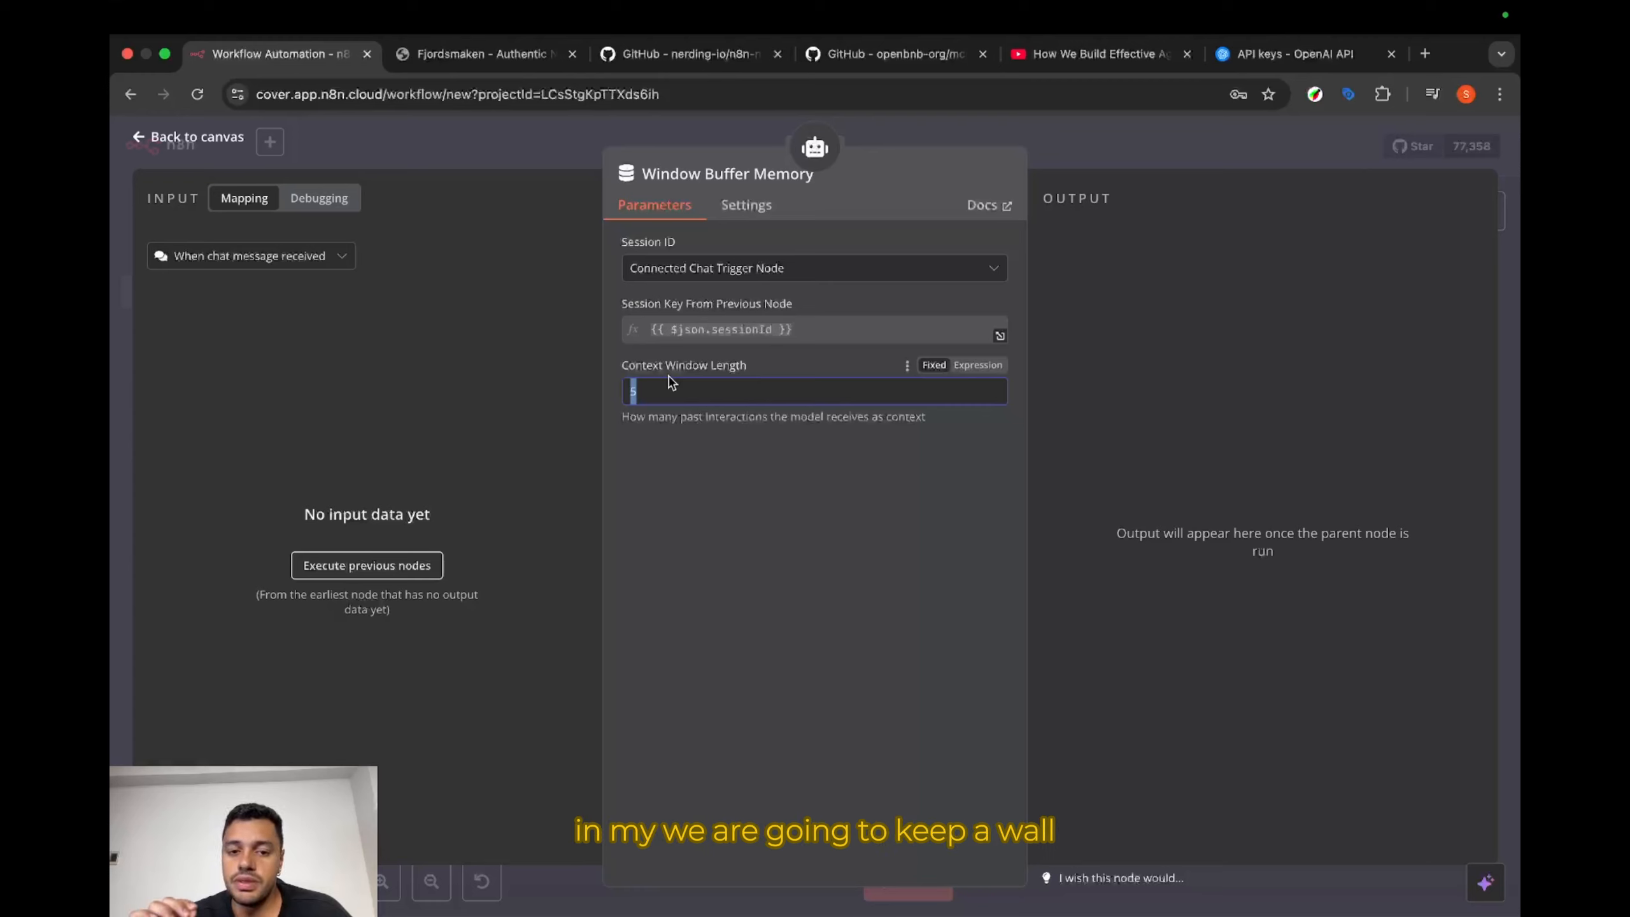
{"action": "type", "text": "10"}
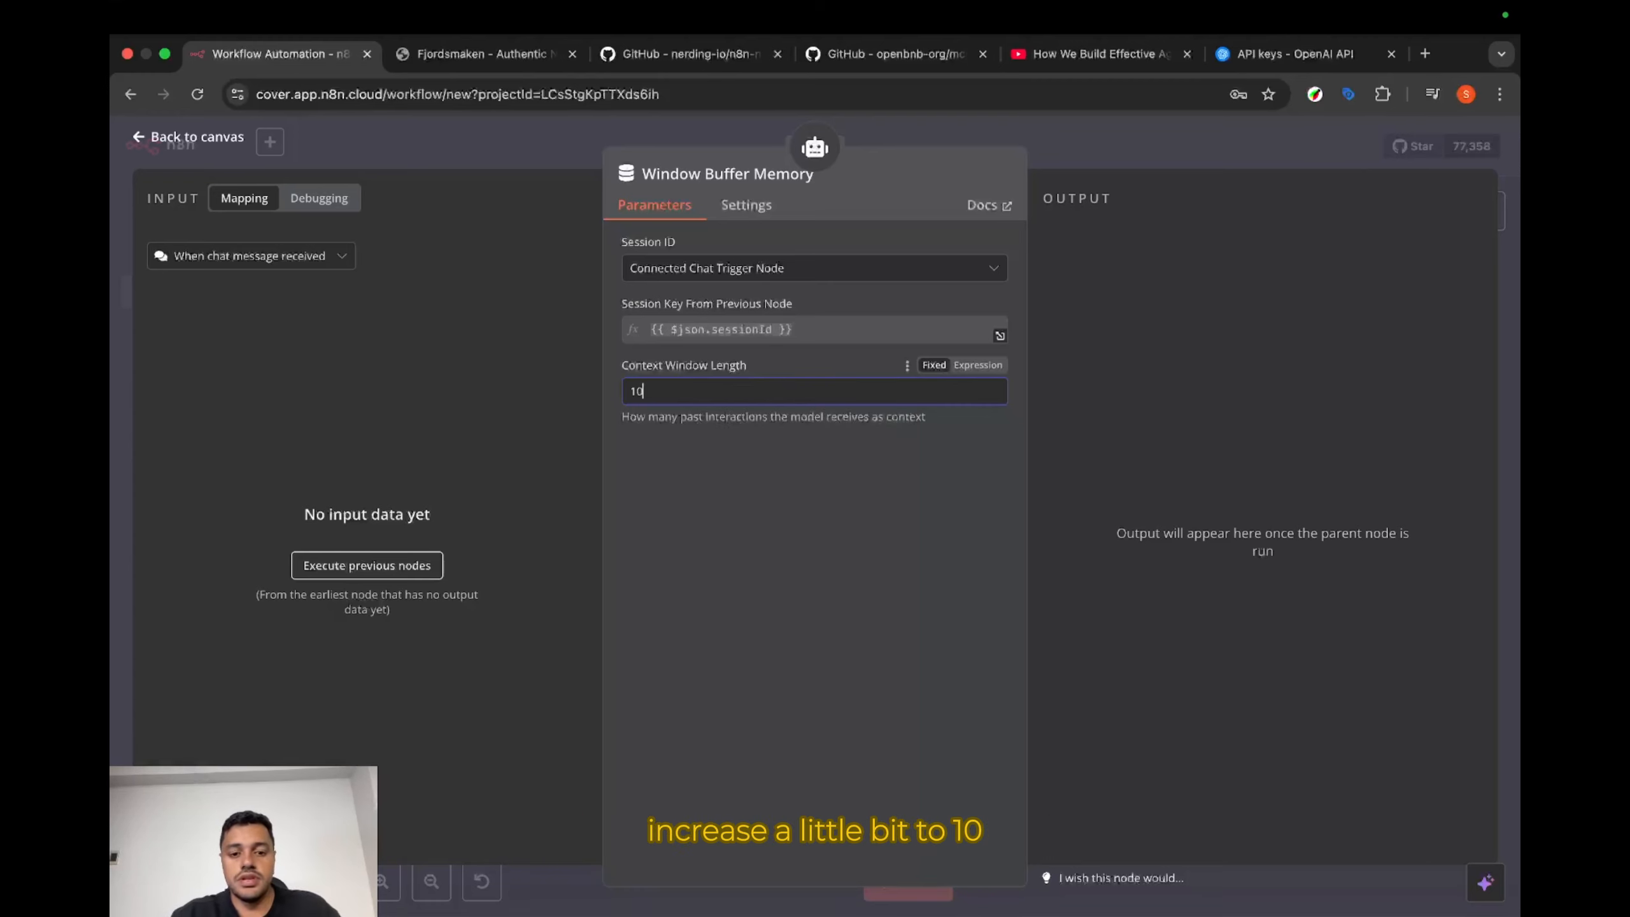
{"action": "left_click", "coordinate": [1137, 142]}
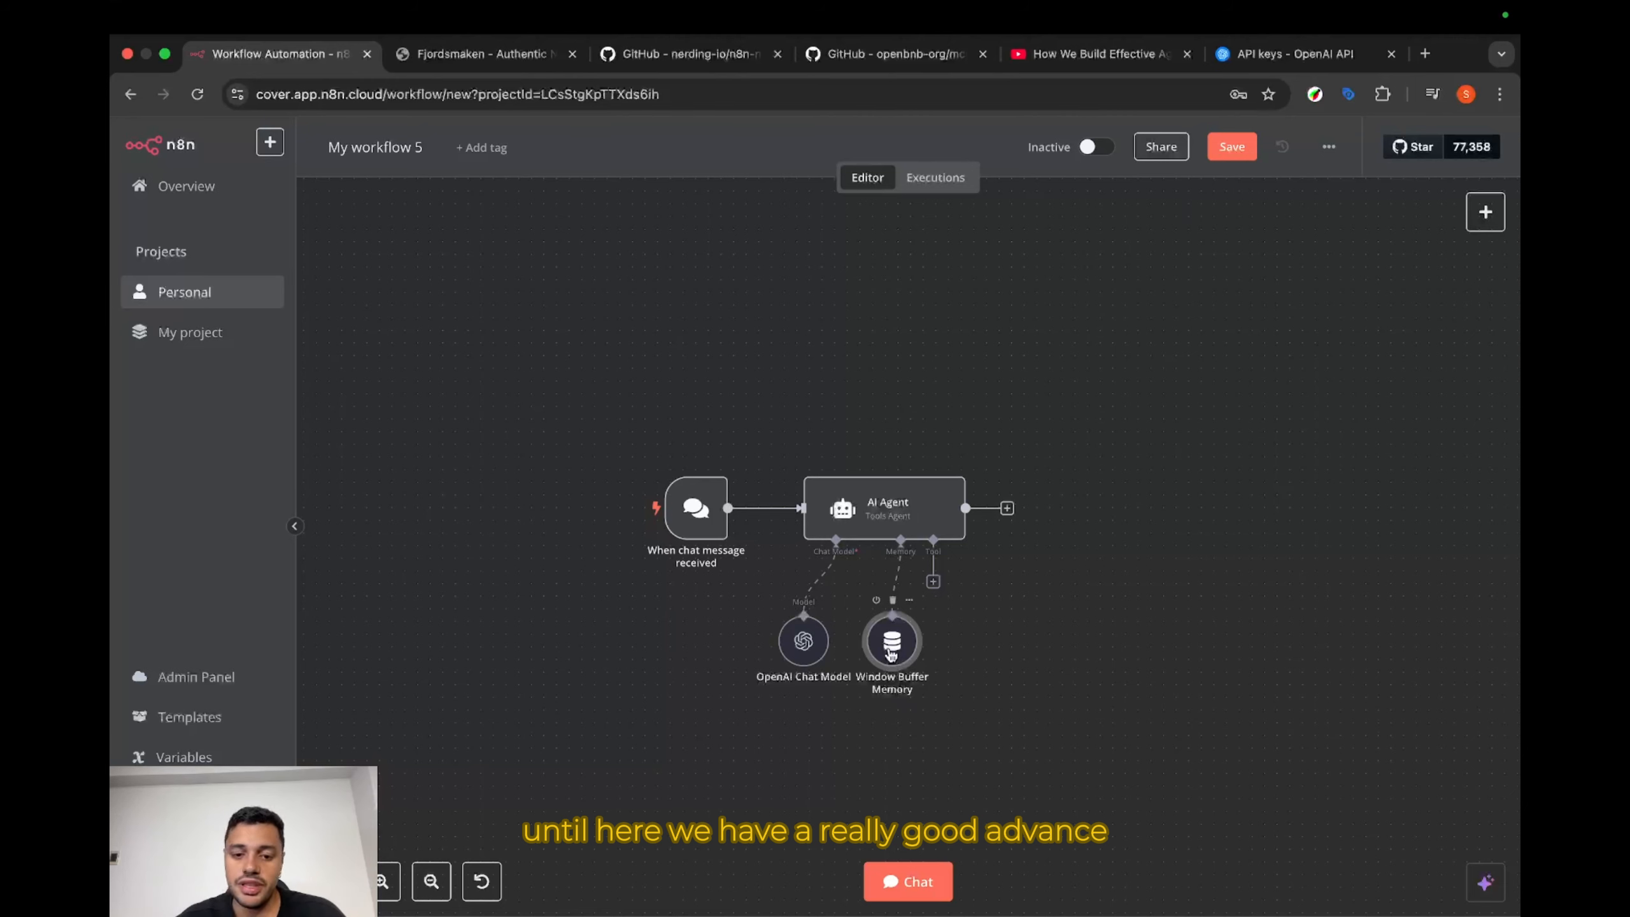
Step: Test the workflow by sending the chat message "Hey how are you?" and select the agent's reply text
{"action": "left_click", "coordinate": [909, 883]}
{"action": "scroll", "coordinate": [874, 514], "scroll_direction": "down", "scroll_amount": 2}
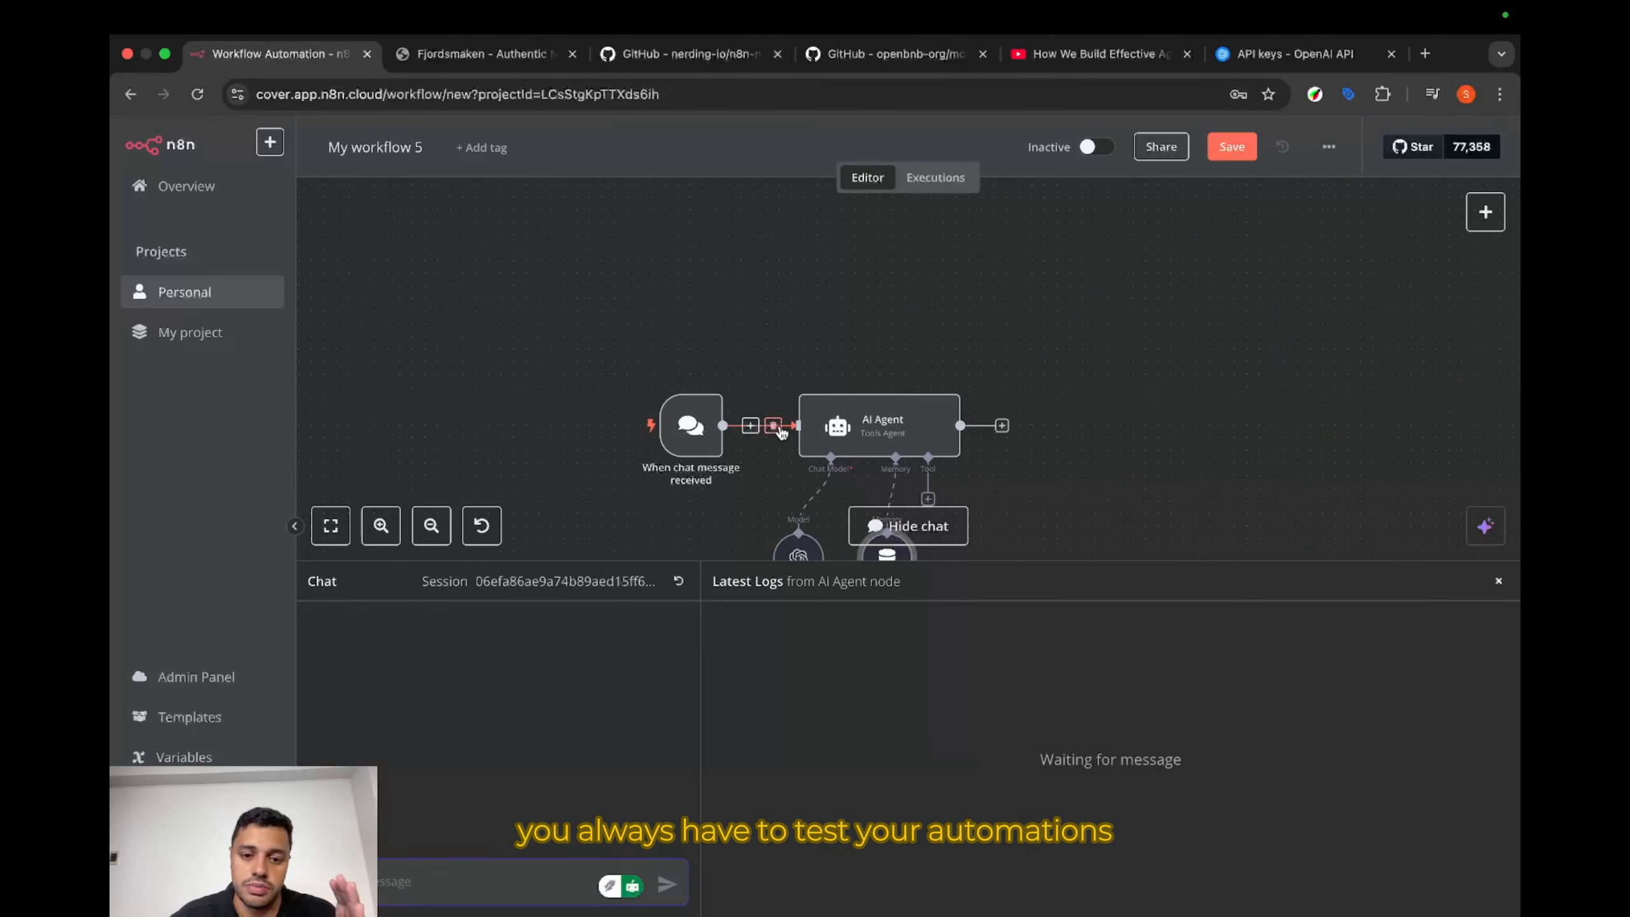
{"action": "scroll", "coordinate": [787, 432], "scroll_direction": "down", "scroll_amount": 2}
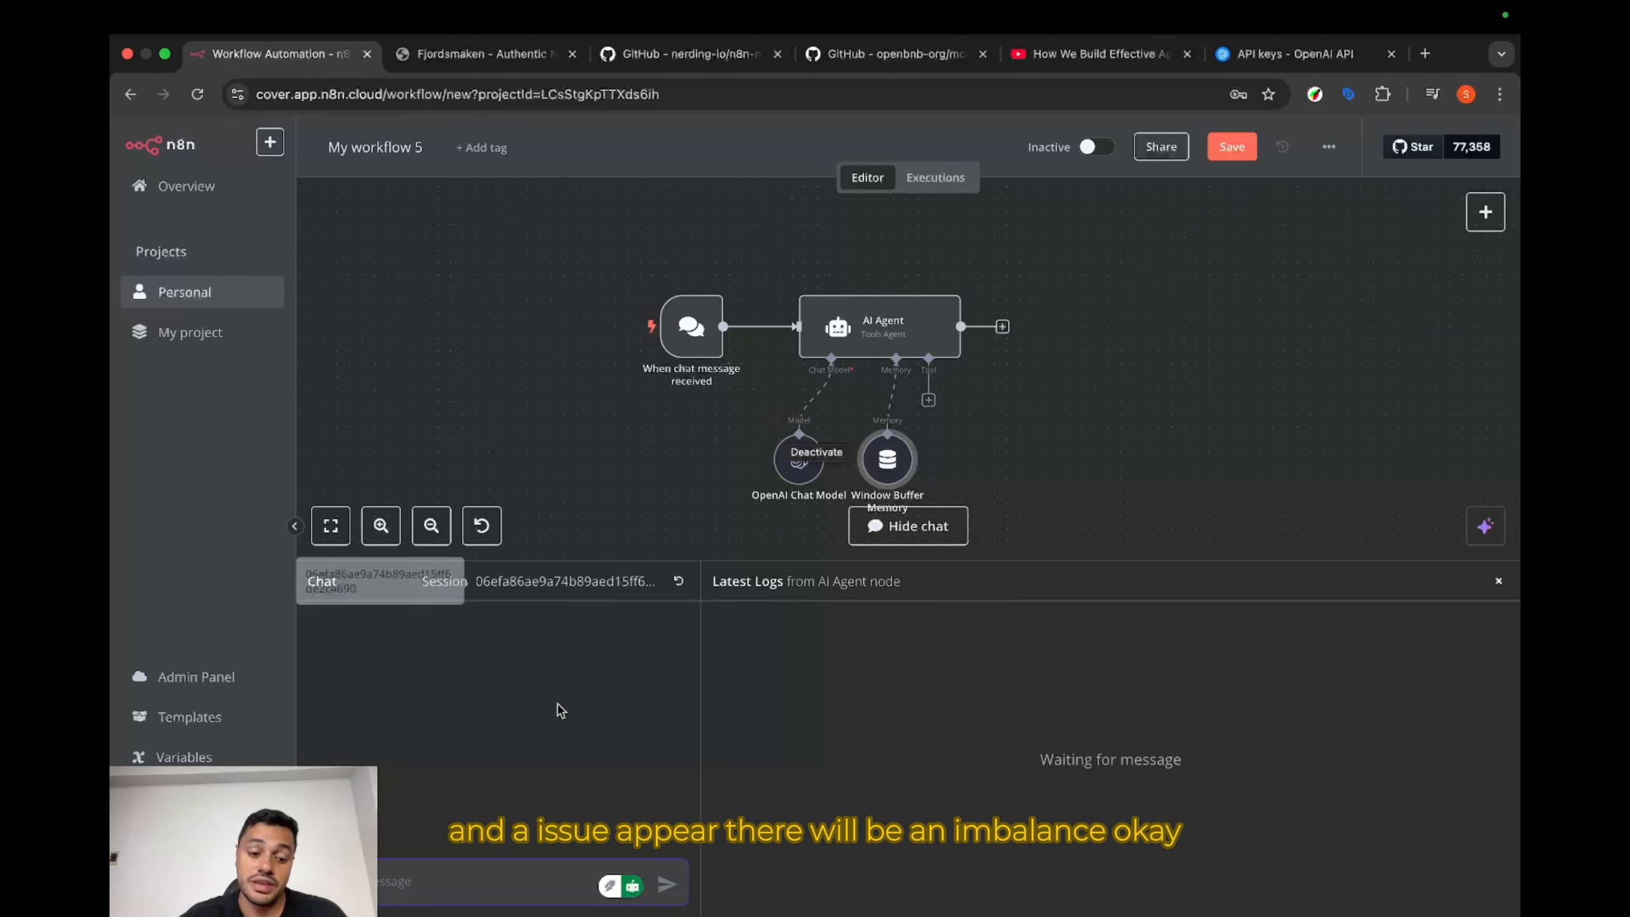
{"action": "left_click", "coordinate": [412, 888]}
{"action": "type", "text": "hi how are you?"}
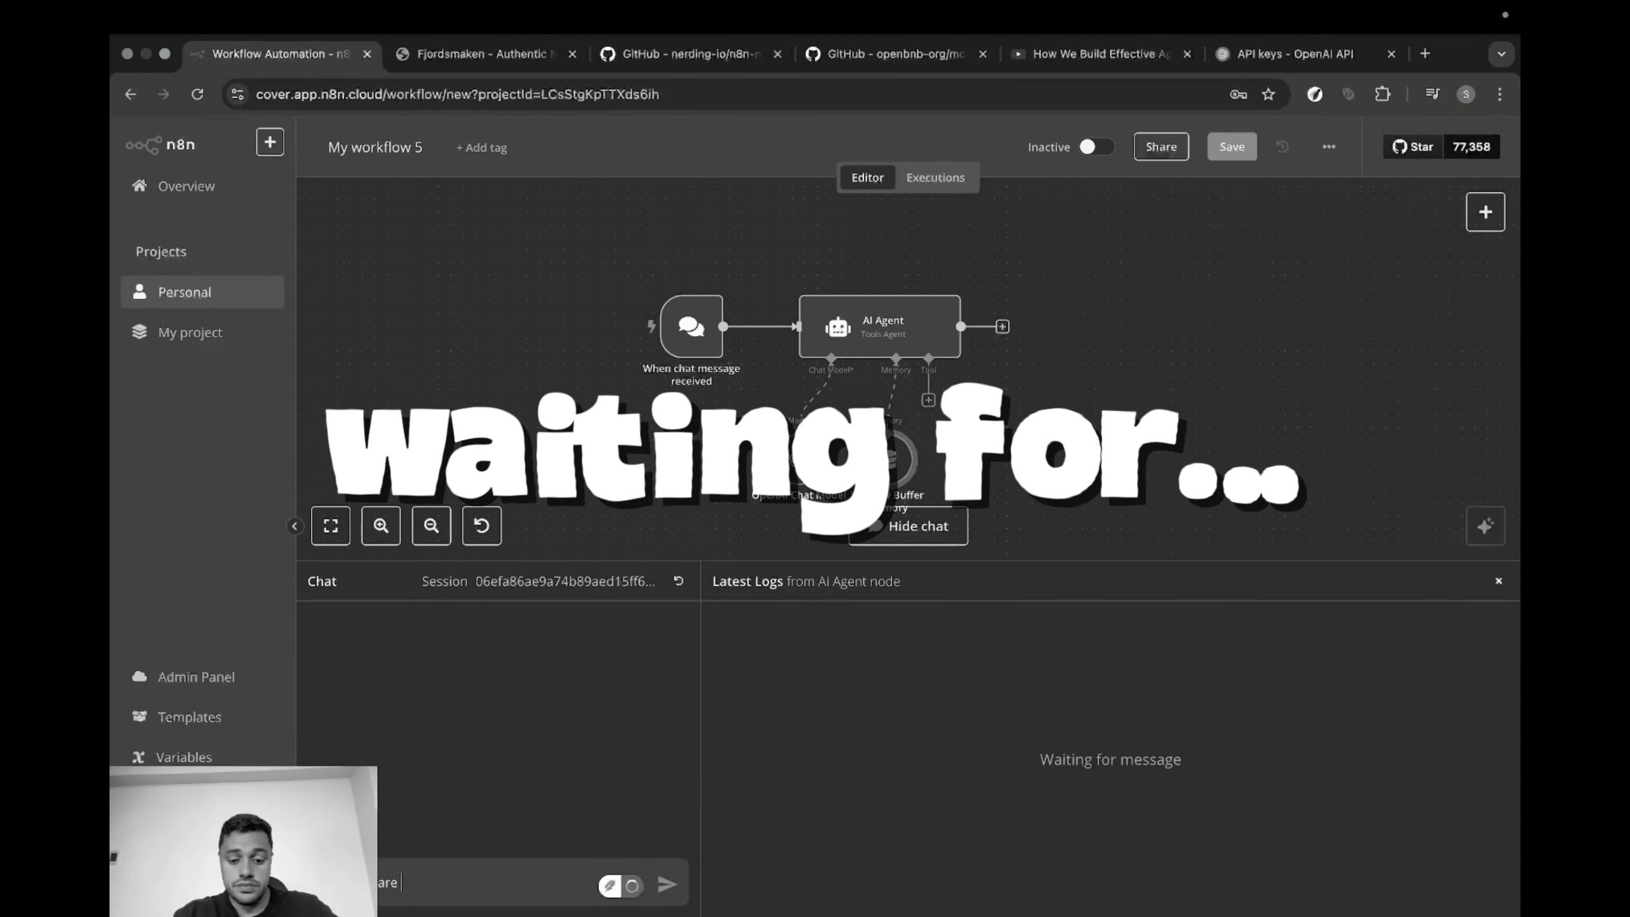
{"action": "key", "text": "Return"}
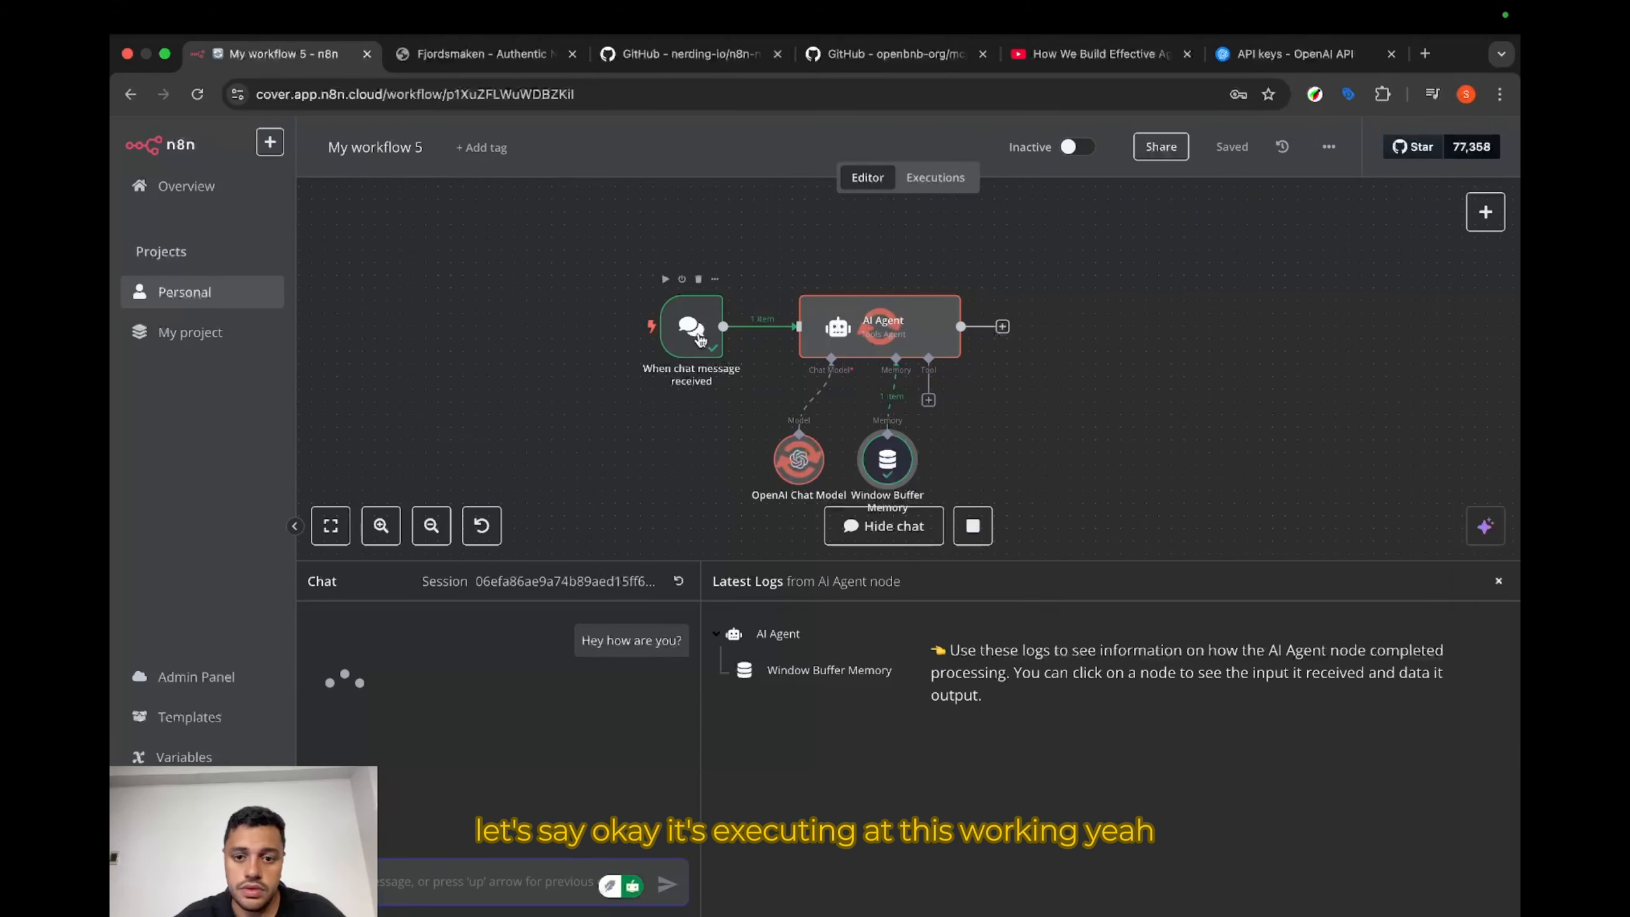
{"action": "left_click_drag", "start_coordinate": [435, 705], "coordinate": [314, 684]}
{"action": "scroll", "coordinate": [1095, 423], "scroll_direction": "down", "scroll_amount": 1}
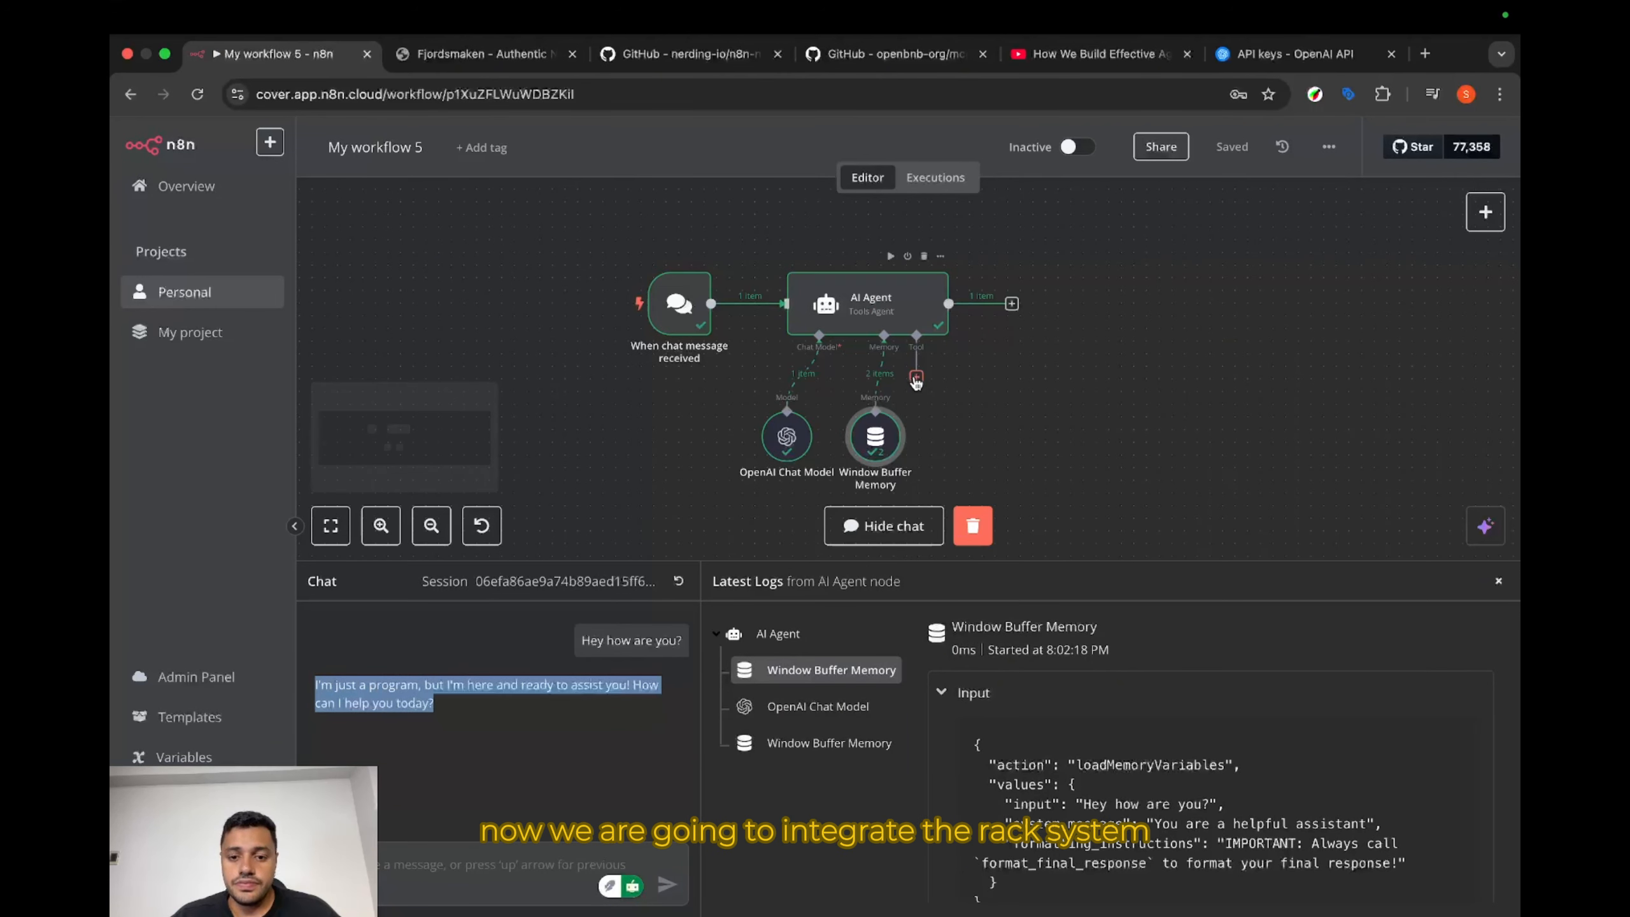
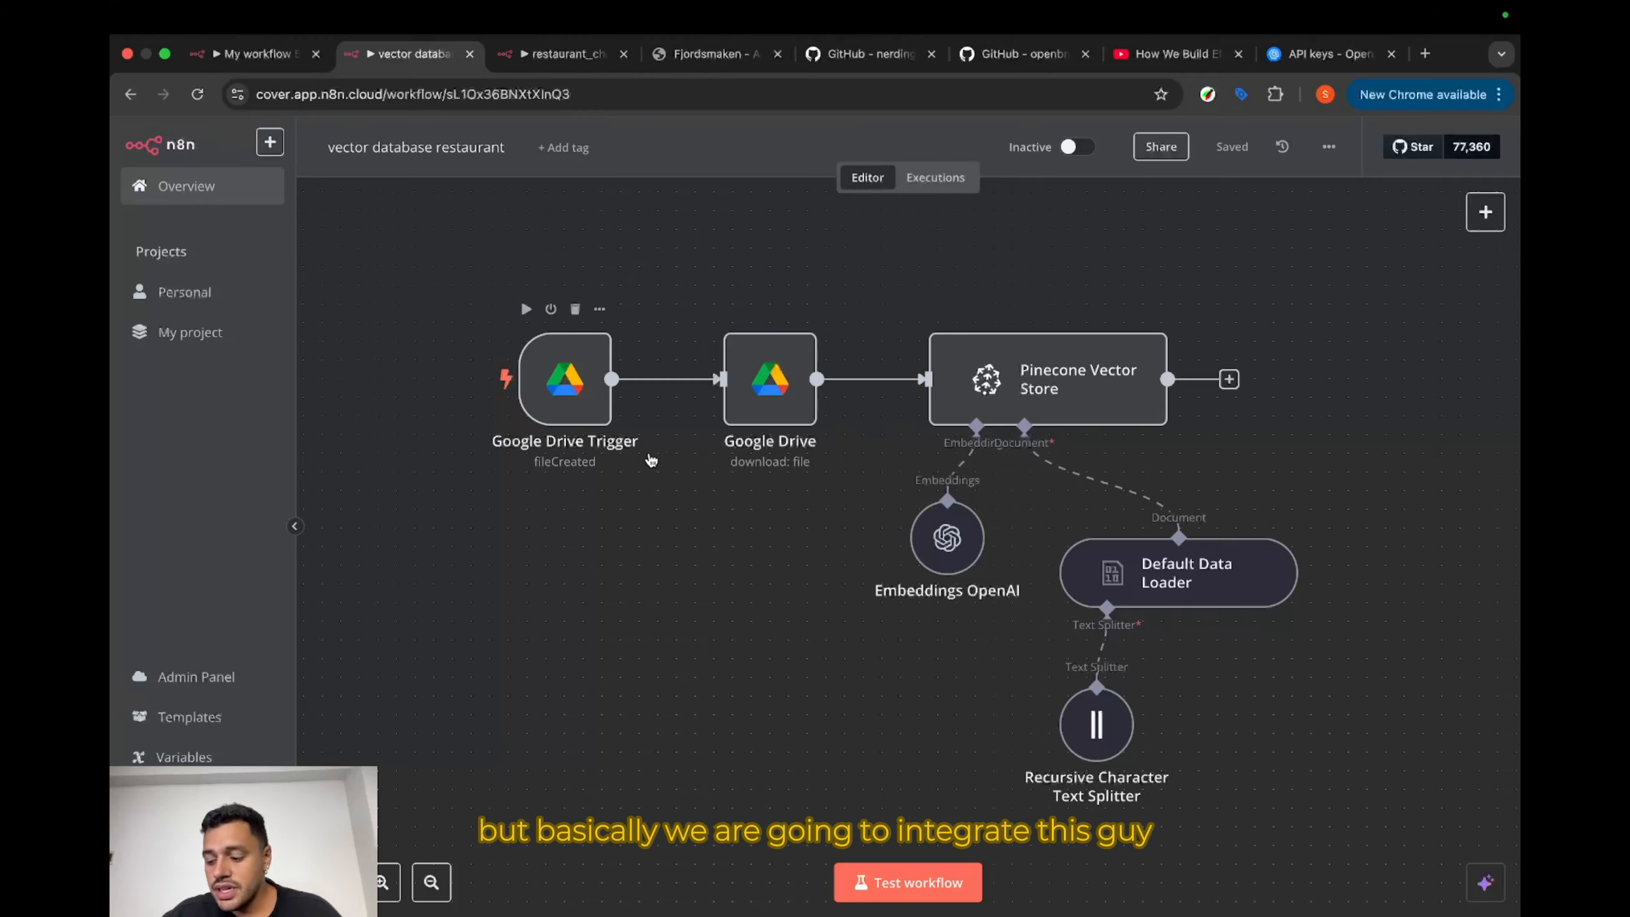
Step: In My workflow 5, attach a Vector Store Question Answer Tool to the AI Agent's Tool connection
{"action": "left_click", "coordinate": [257, 54]}
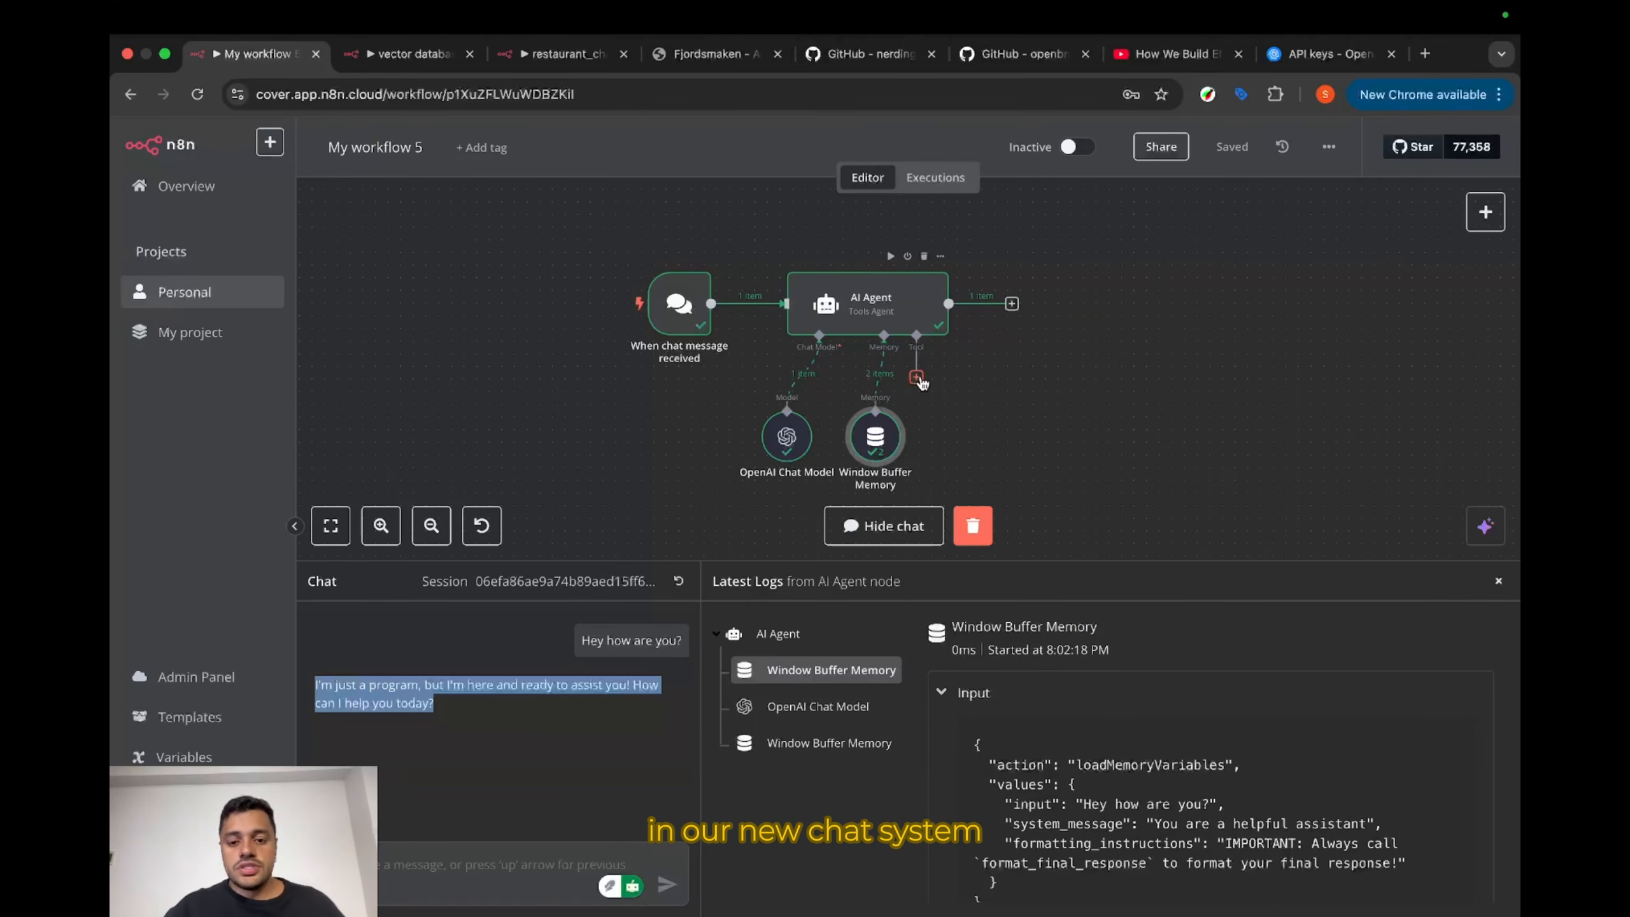
{"action": "left_click", "coordinate": [916, 377]}
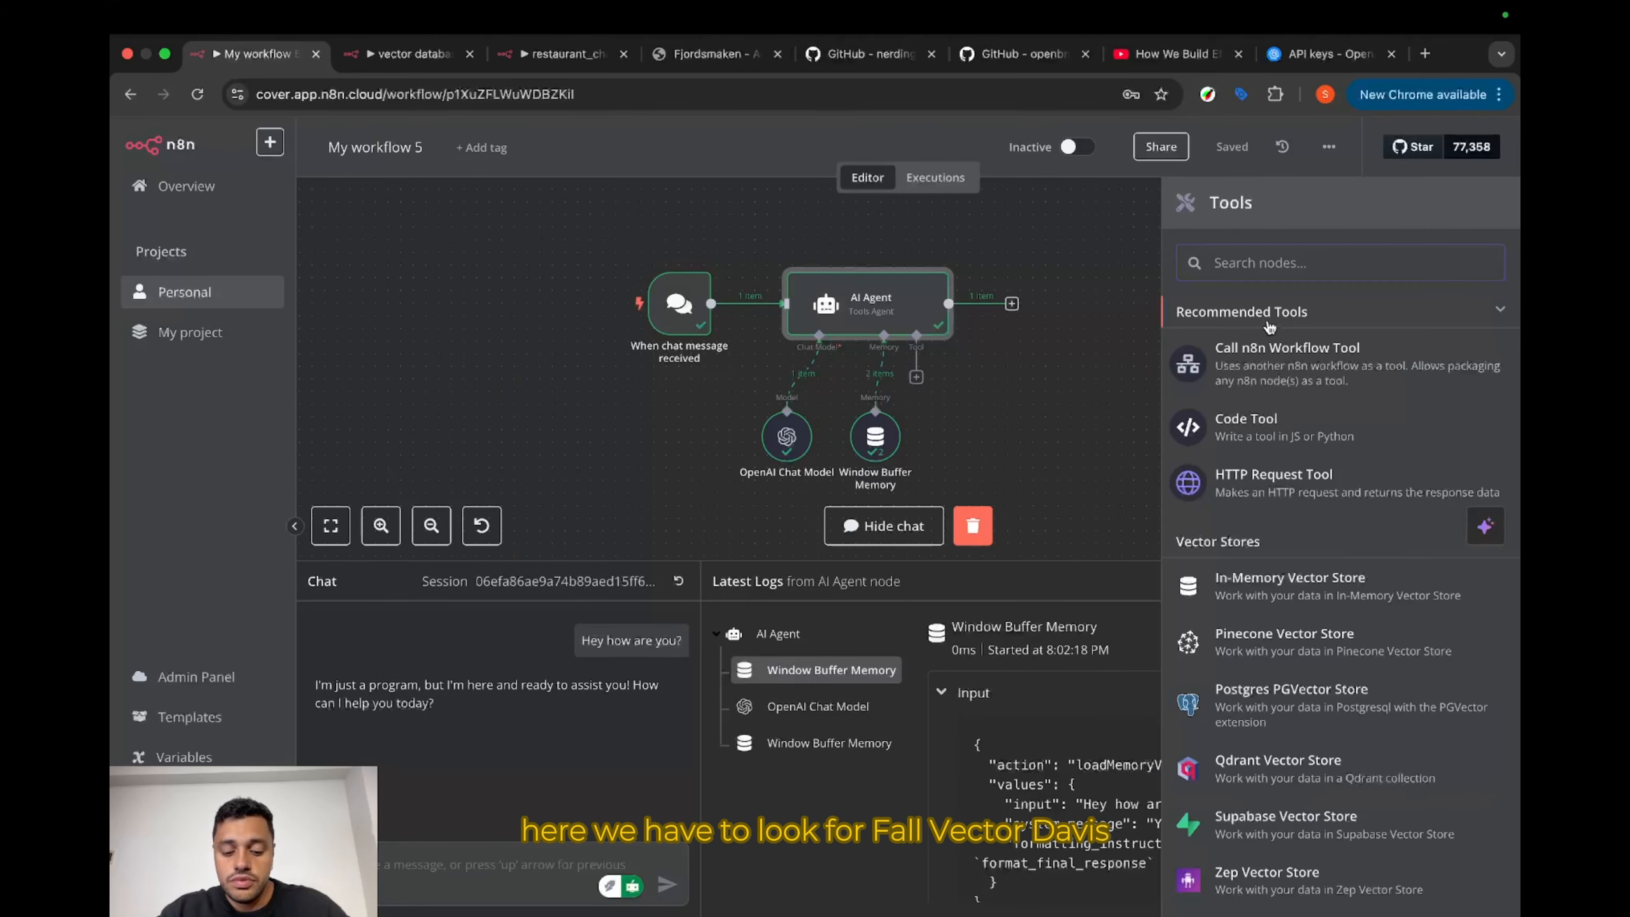
{"action": "type", "text": "v"}
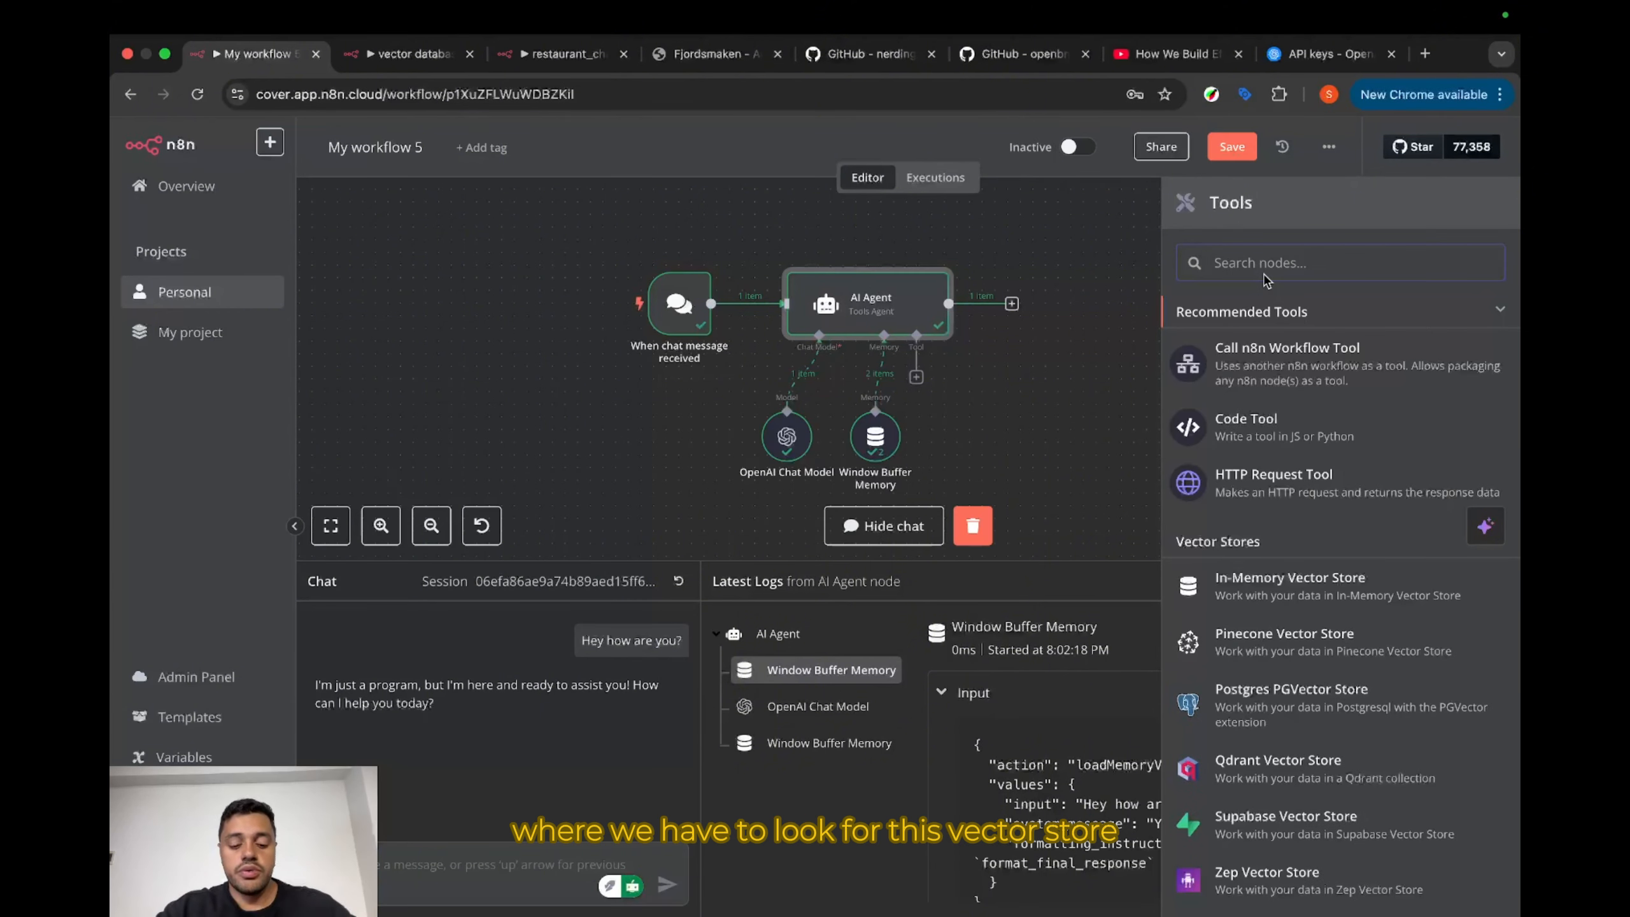
{"action": "type", "text": "vect"}
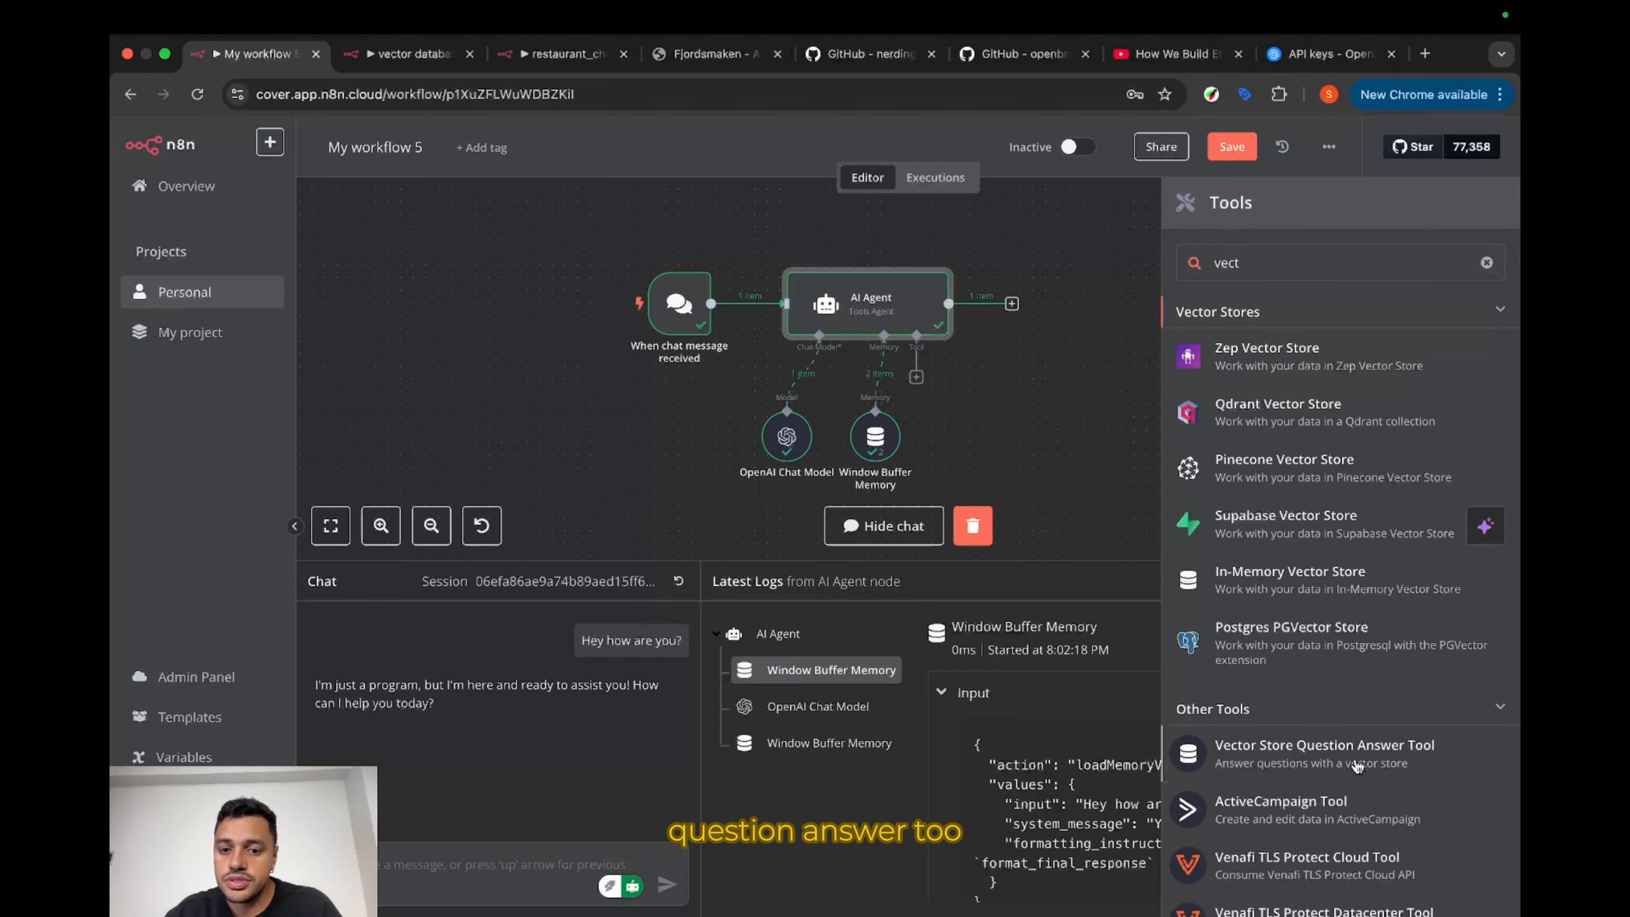
{"action": "left_click", "coordinate": [1358, 767]}
Step: Set the tool's data name to restaurant_db_vector and describe its data as returning data about the restaurant
{"action": "left_click", "coordinate": [669, 427]}
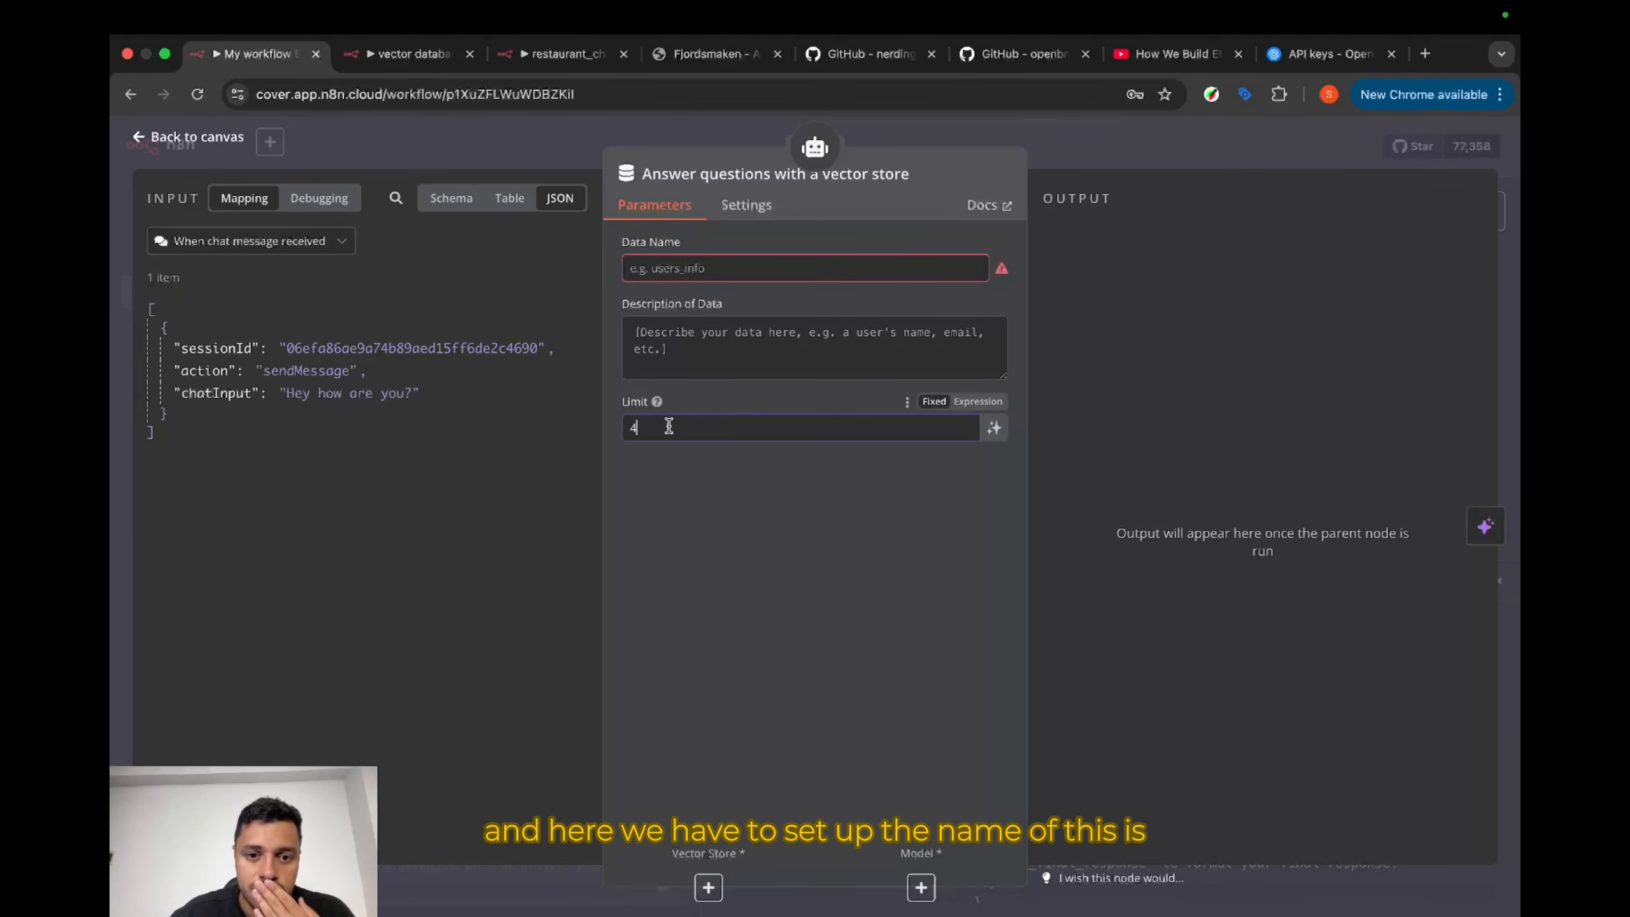
{"action": "left_click", "coordinate": [707, 267]}
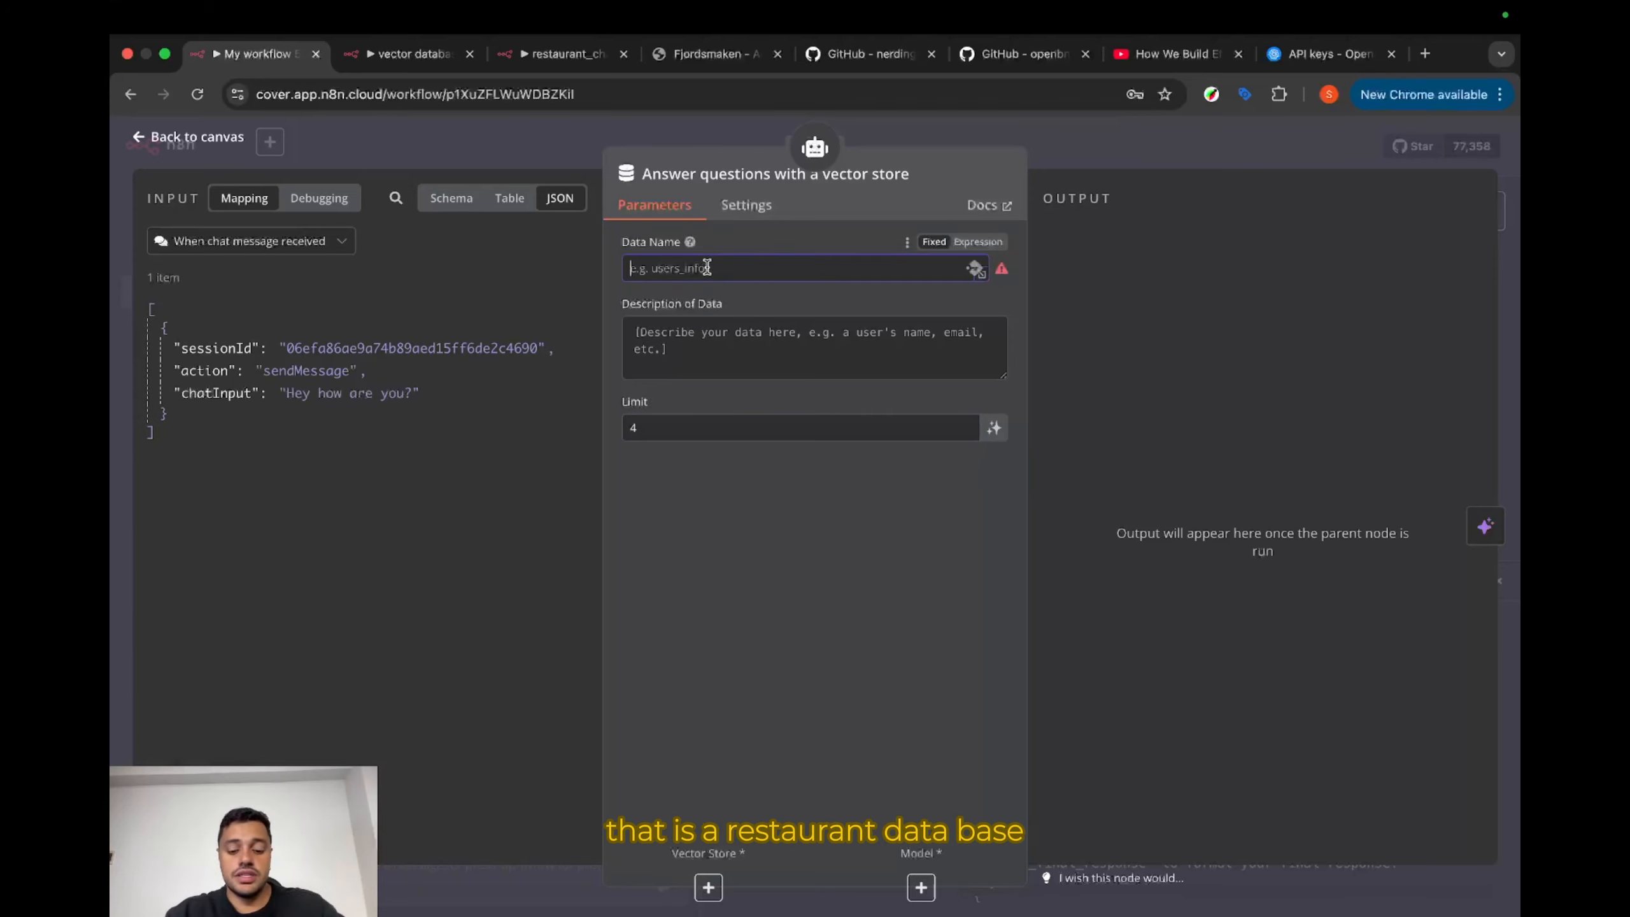
{"action": "type", "text": "restaurant_db"}
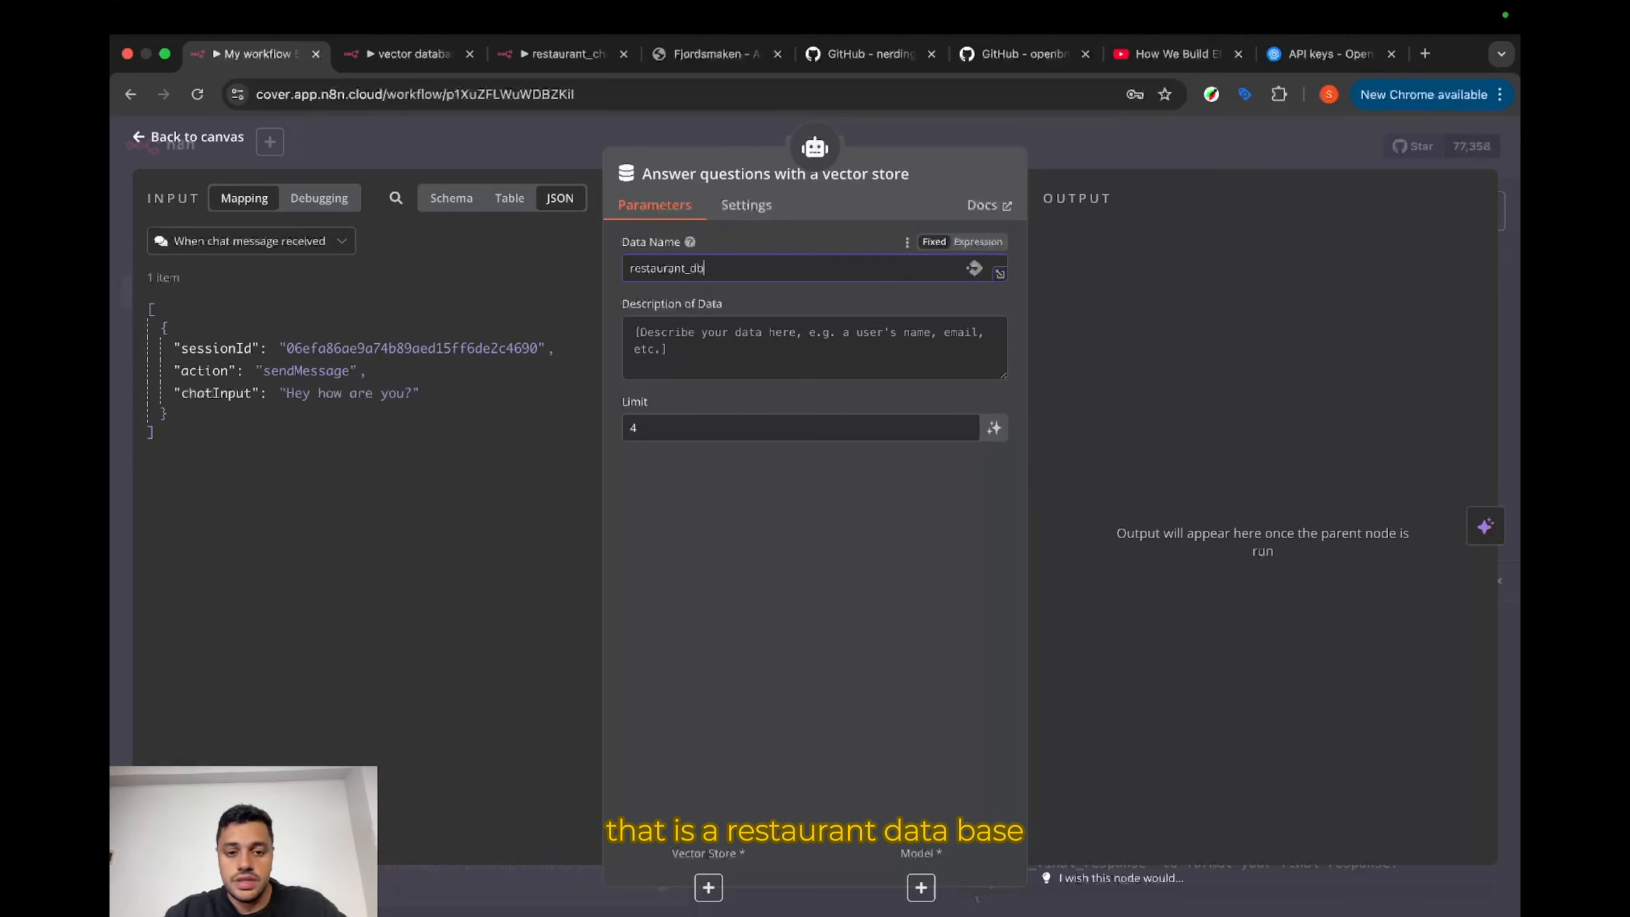
{"action": "type", "text": "_vector"}
{"action": "left_click", "coordinate": [691, 331]}
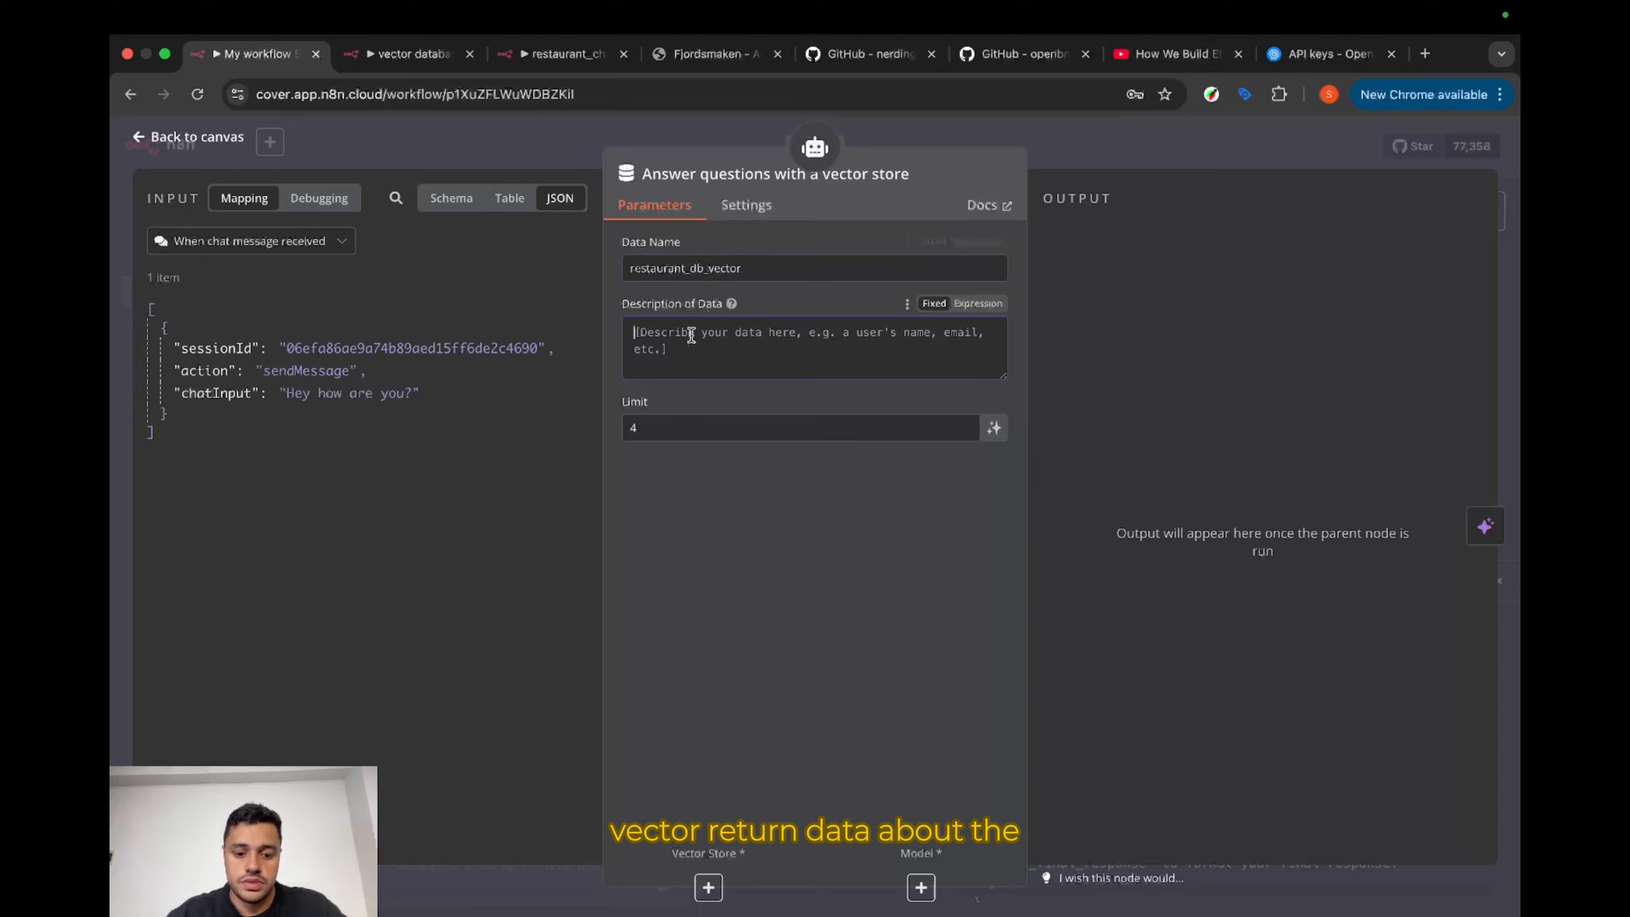
{"action": "type", "text": "Return data"}
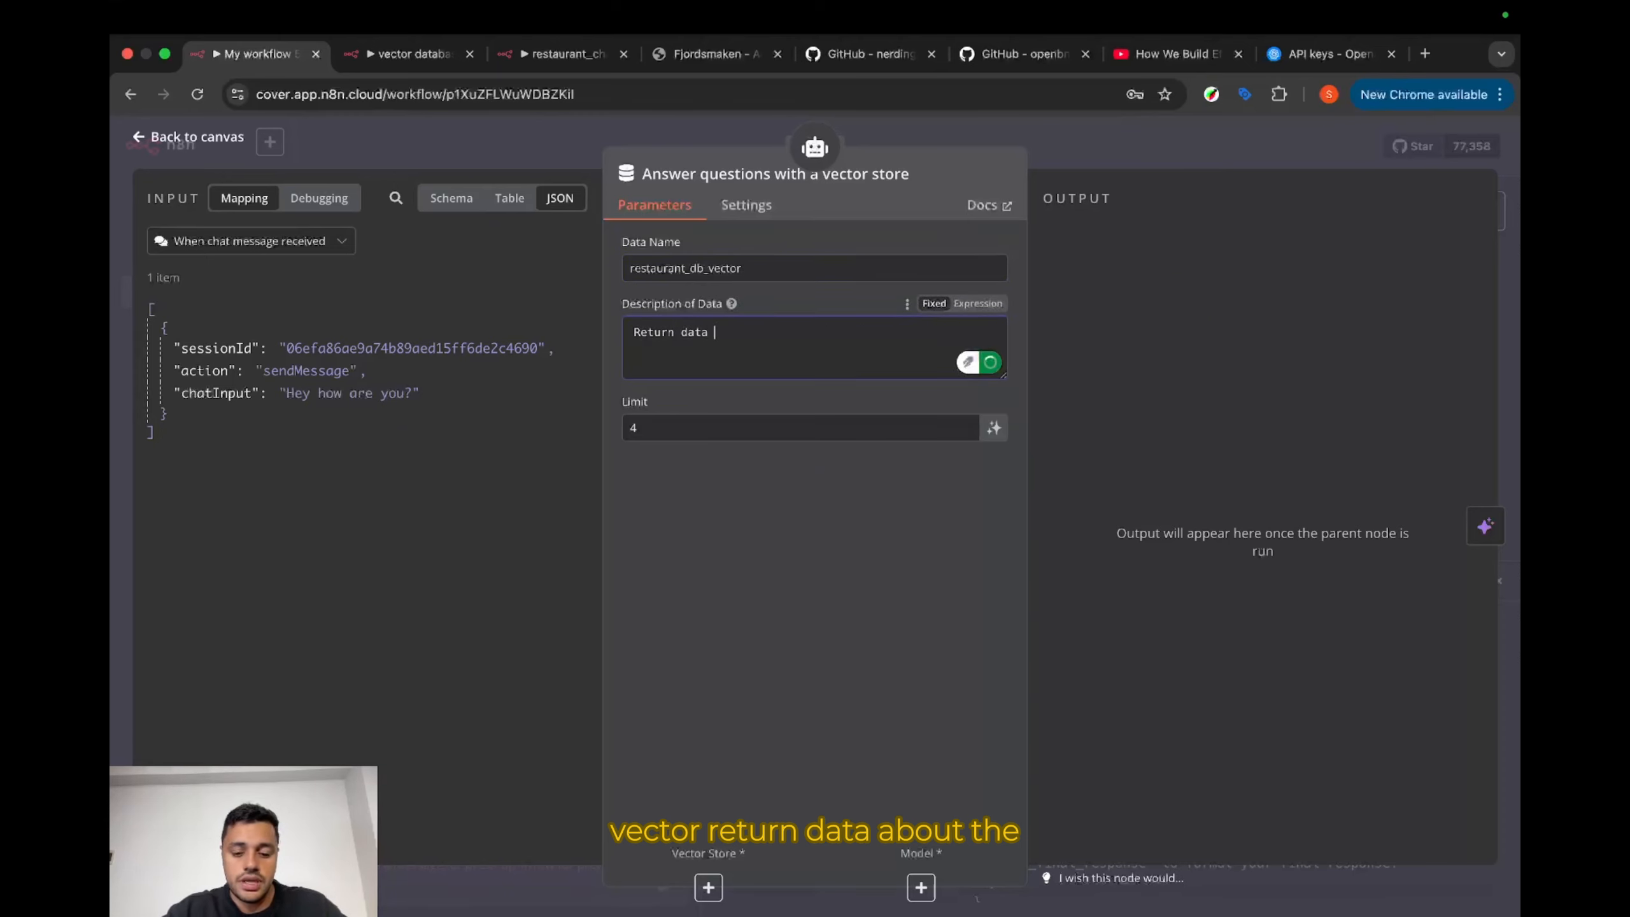
{"action": "type", "text": " about the resp"}
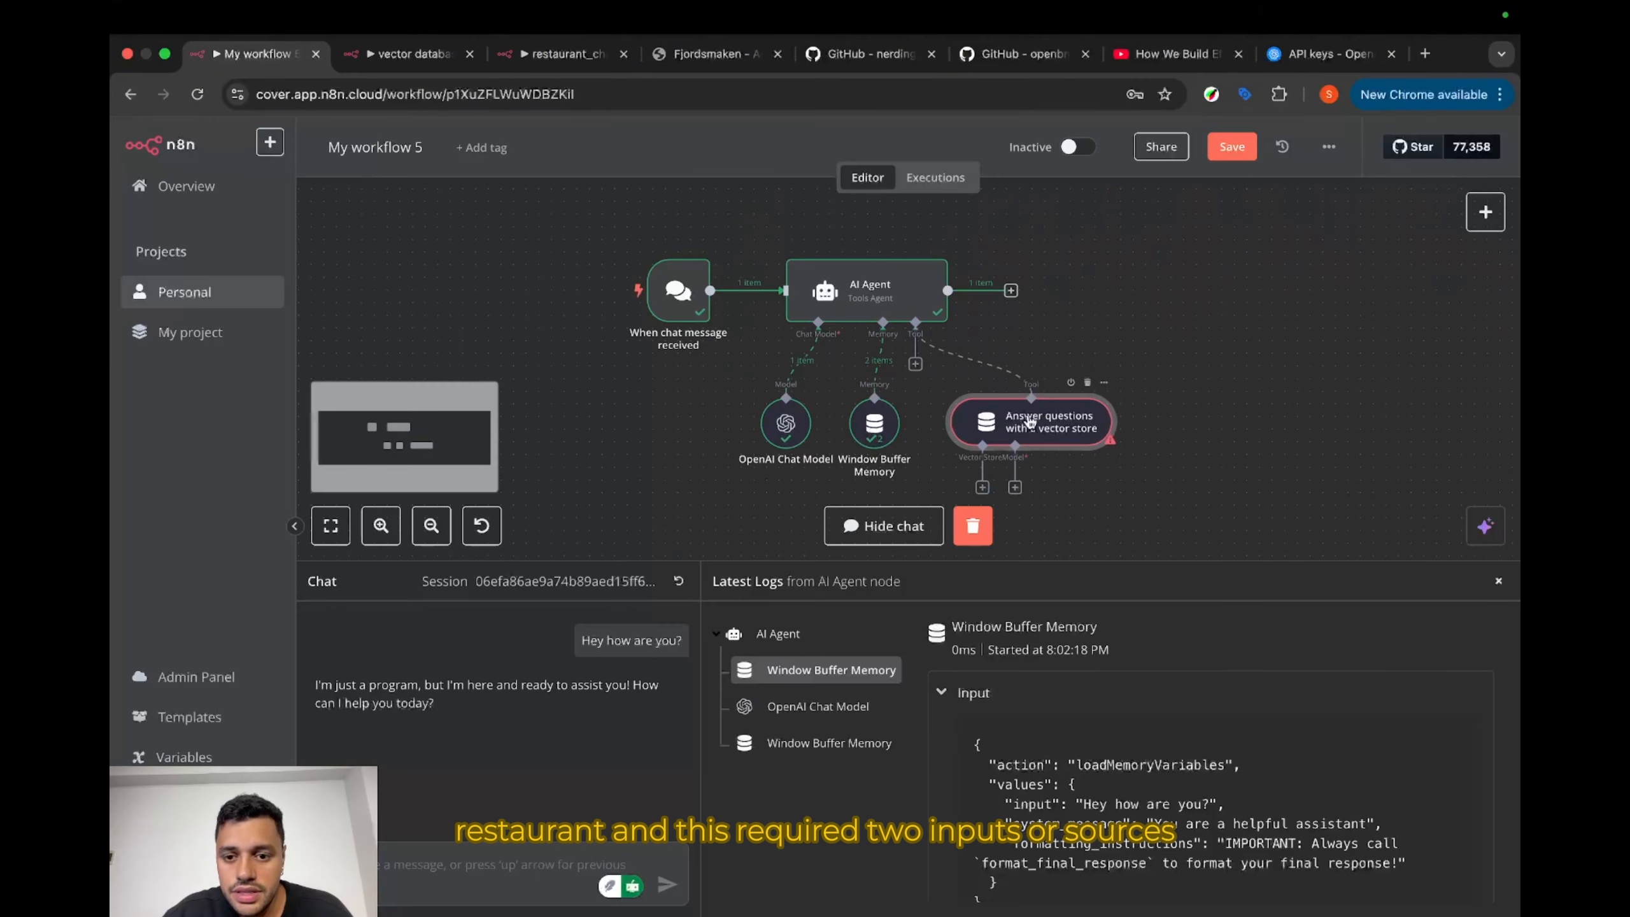
Step: Attach an OpenAI Chat Model using gpt-4o-mini to the vector store question tool's Model connection
{"action": "scroll", "coordinate": [1030, 421], "scroll_direction": "up", "scroll_amount": 5}
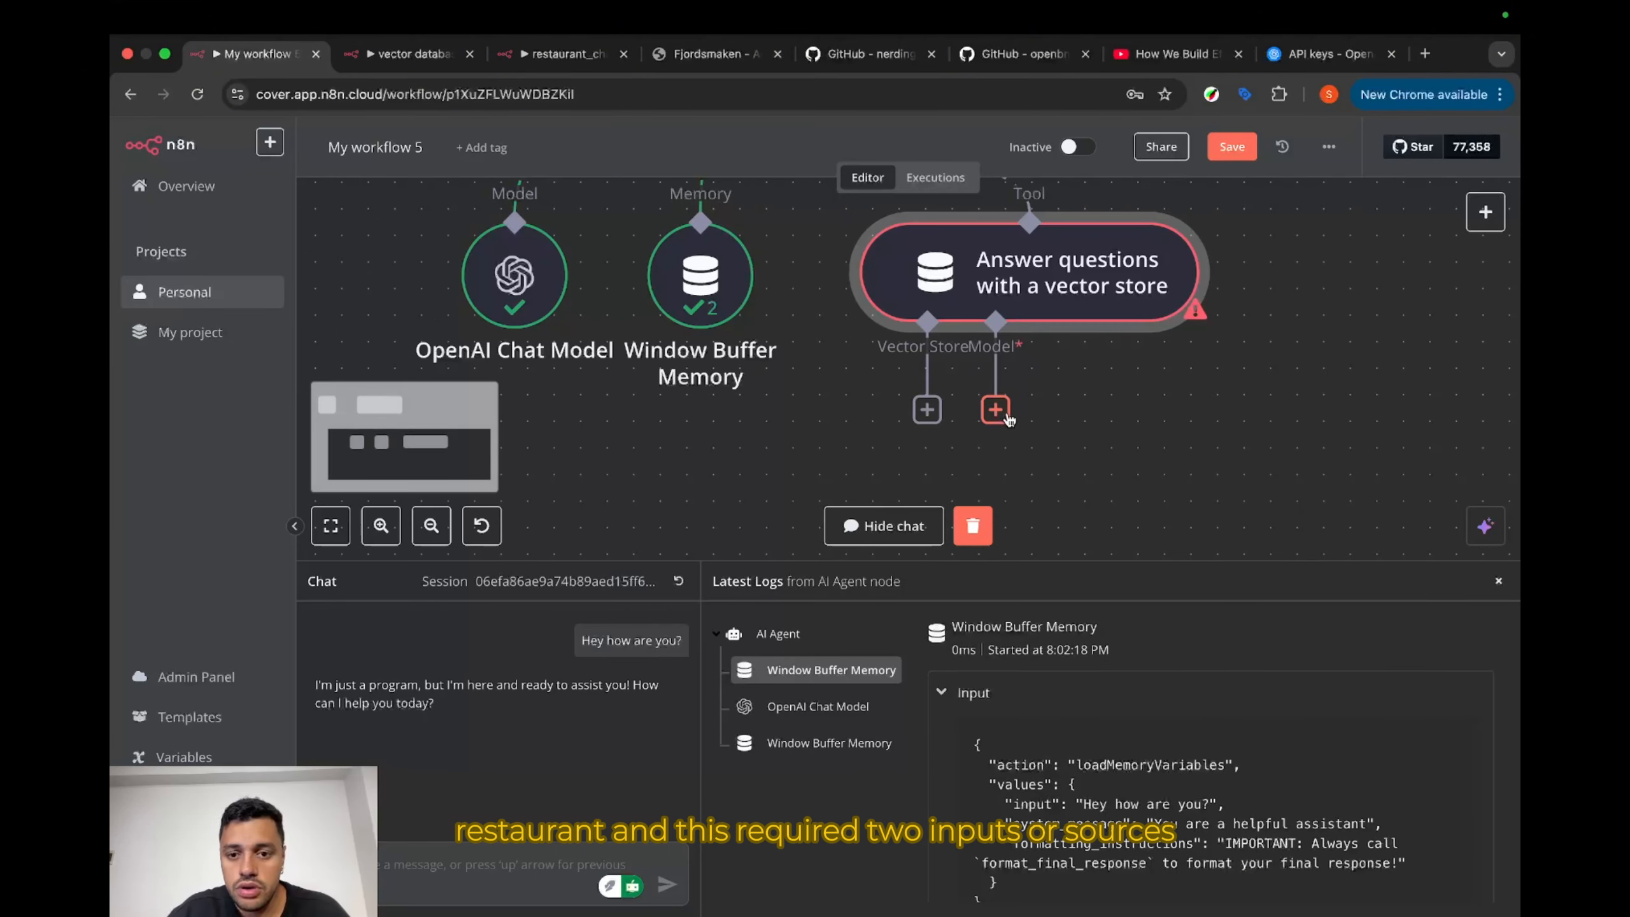
{"action": "left_click", "coordinate": [999, 412]}
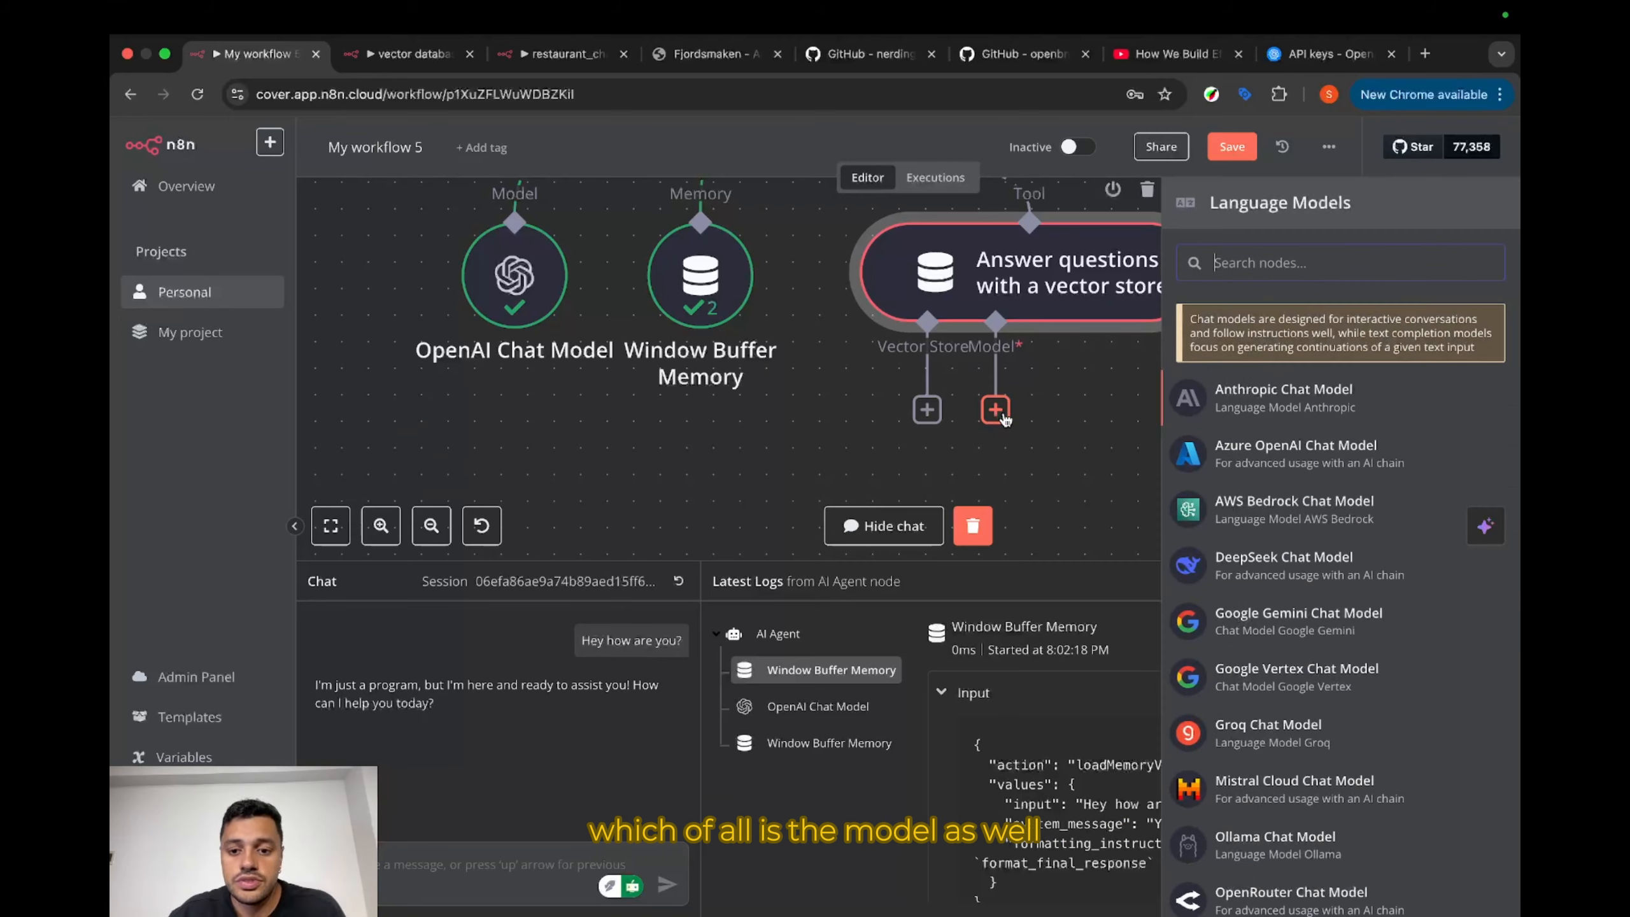
{"action": "type", "text": "open"}
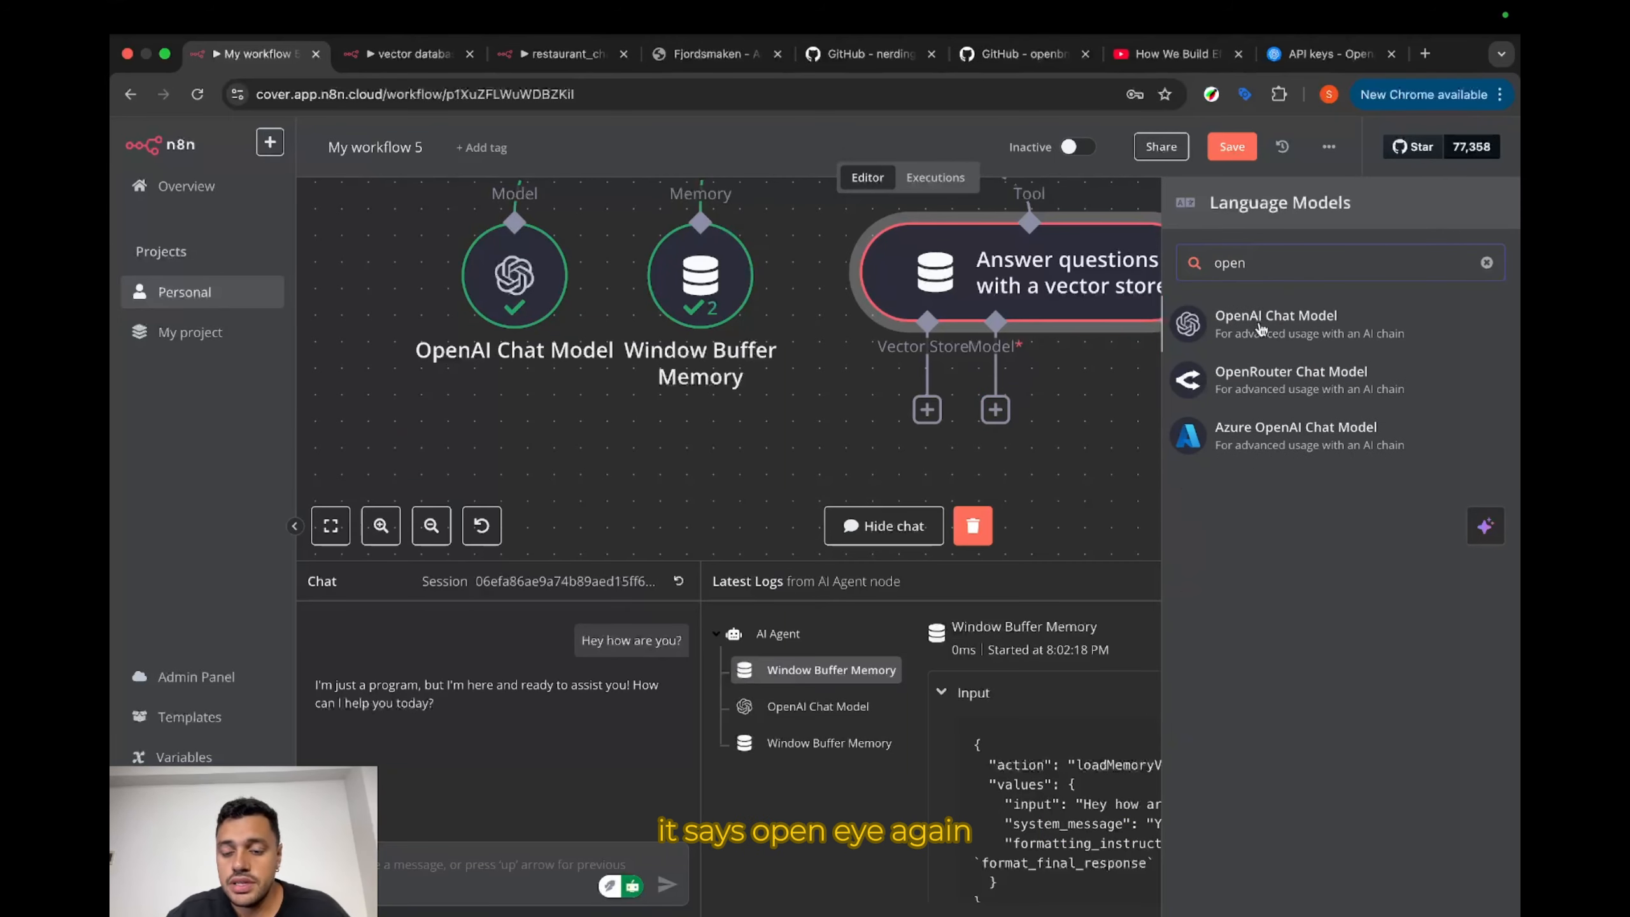
{"action": "left_click", "coordinate": [1261, 330]}
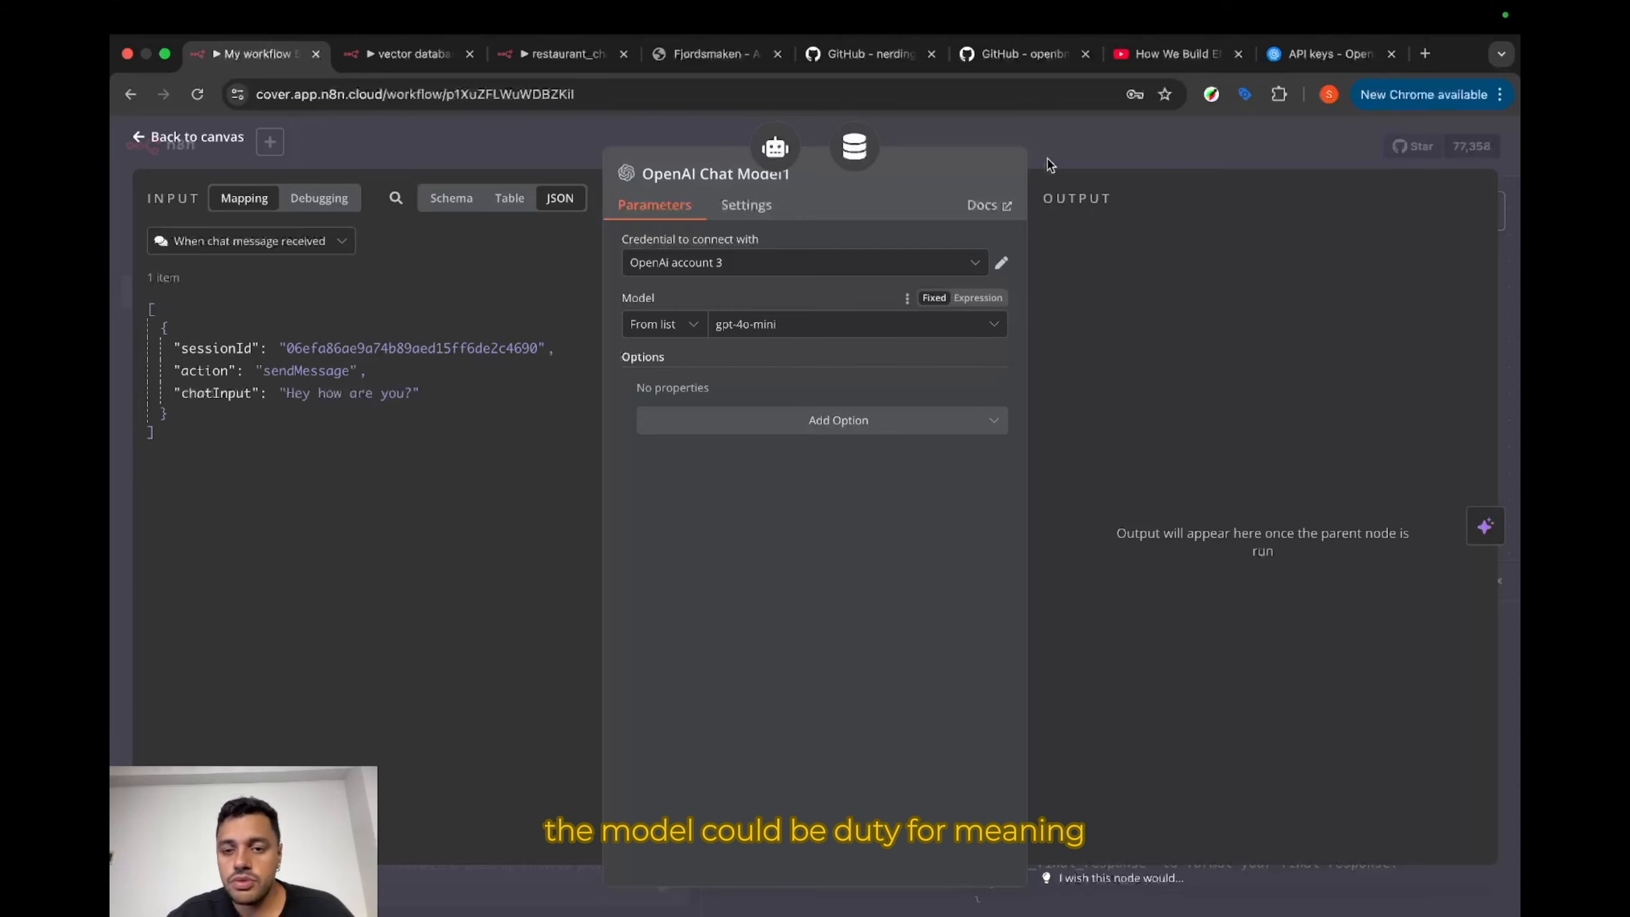
{"action": "left_click", "coordinate": [1091, 139]}
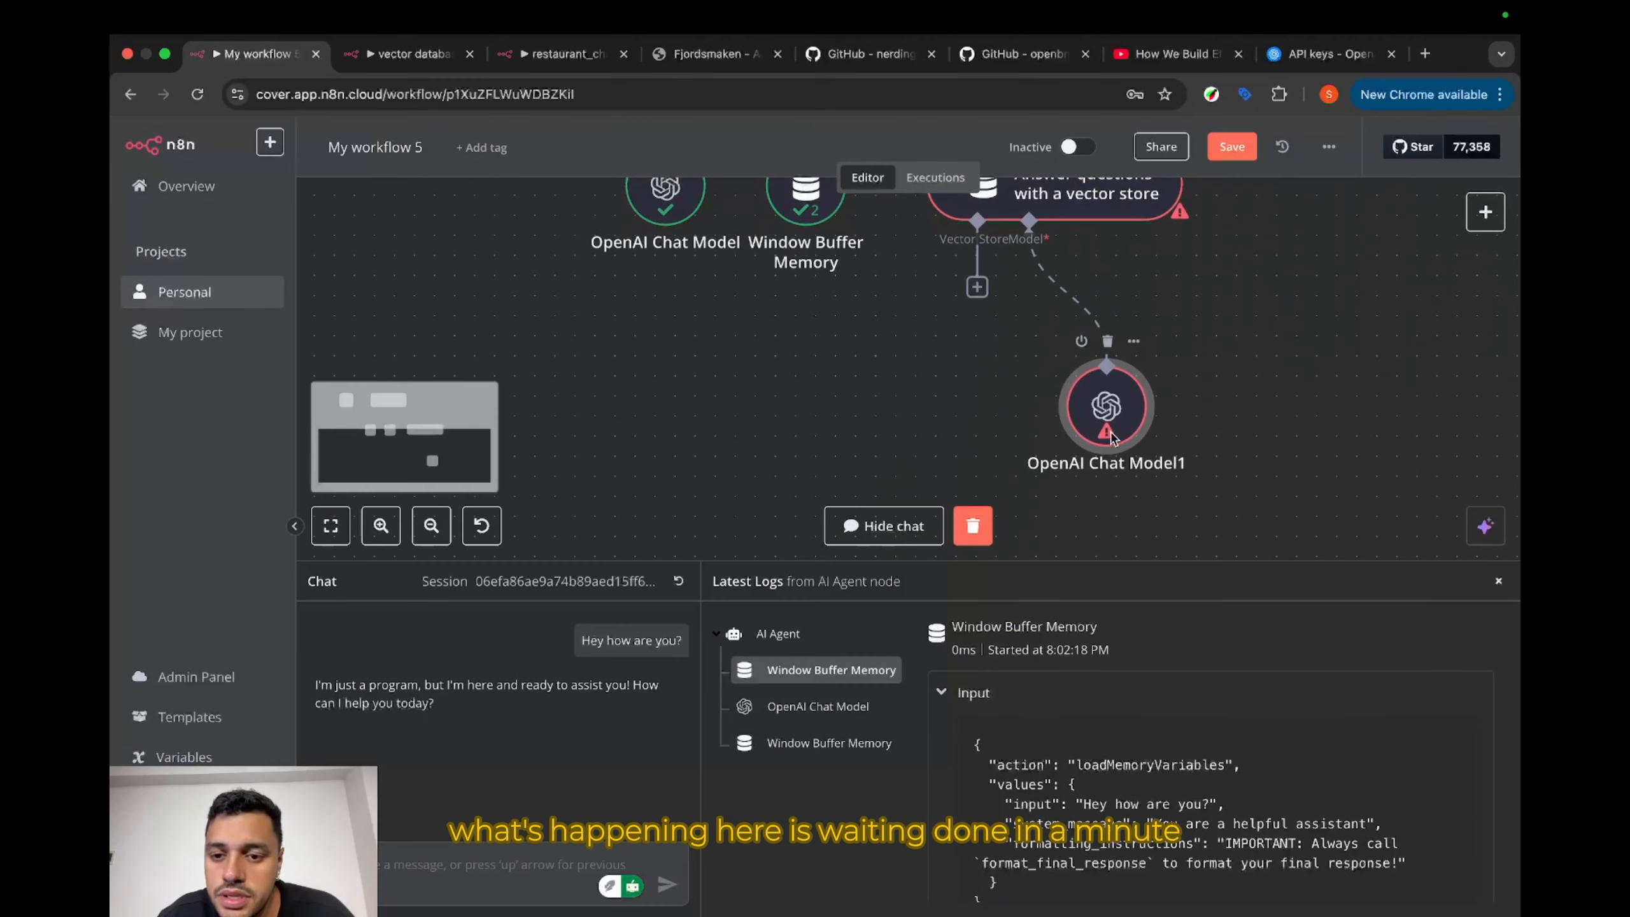
{"action": "double_click", "coordinate": [1116, 436]}
{"action": "key", "text": "Escape"}
{"action": "scroll", "coordinate": [1104, 392], "scroll_direction": "up", "scroll_amount": 1}
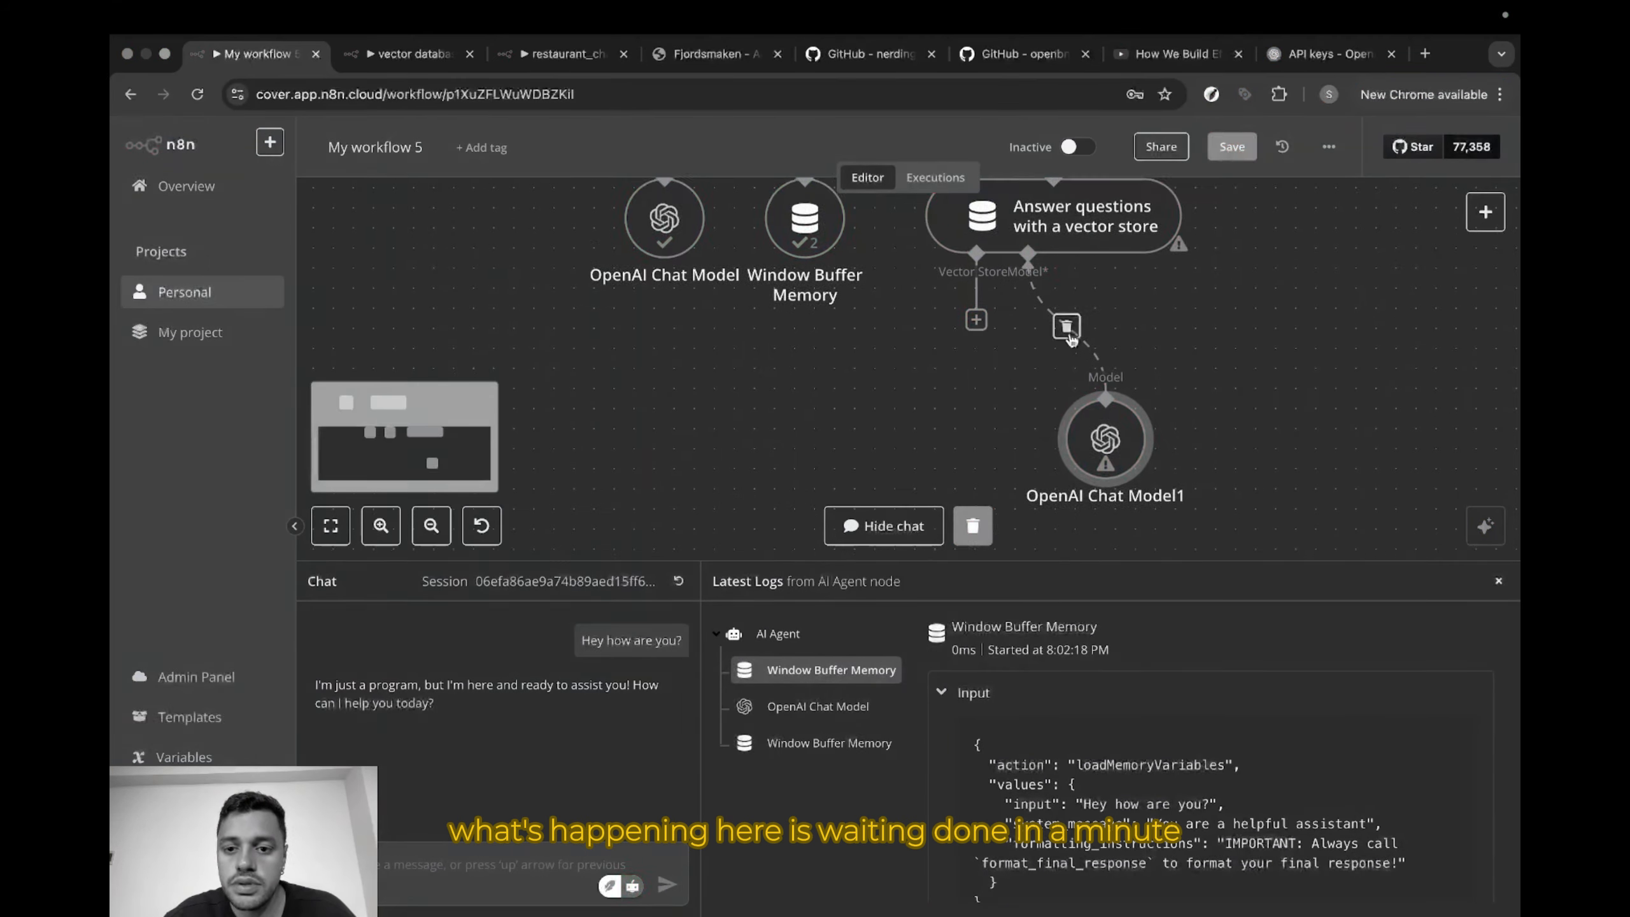
Step: Attach a Pinecone Vector Store to the vector store question tool's Vector Store connection
{"action": "left_click", "coordinate": [977, 321]}
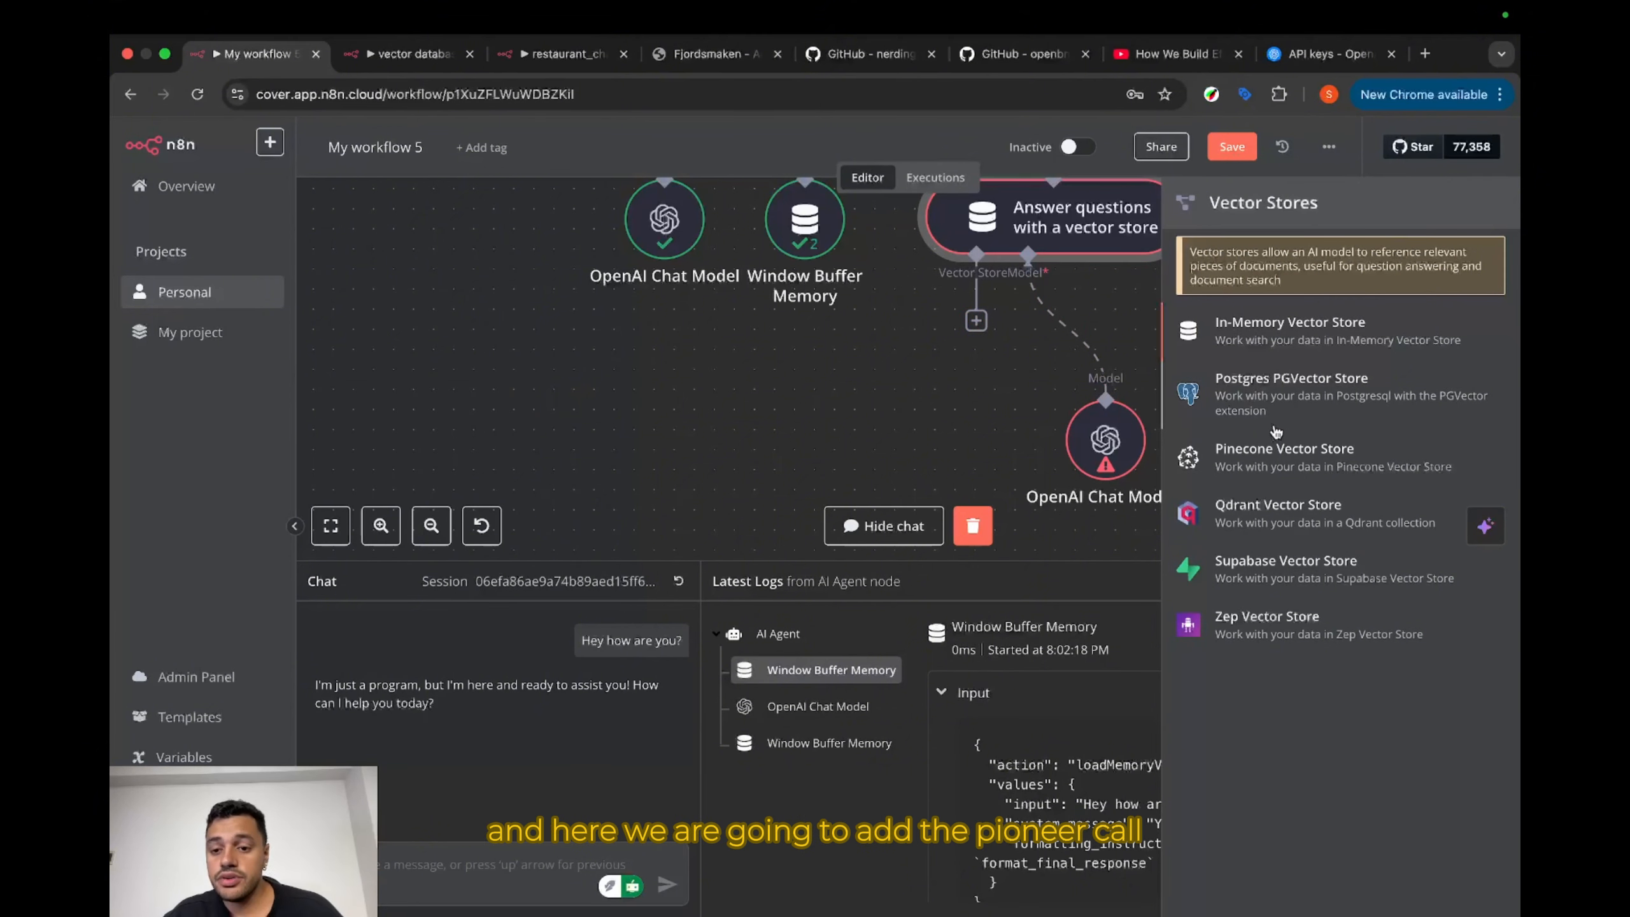
{"action": "left_click", "coordinate": [1286, 474]}
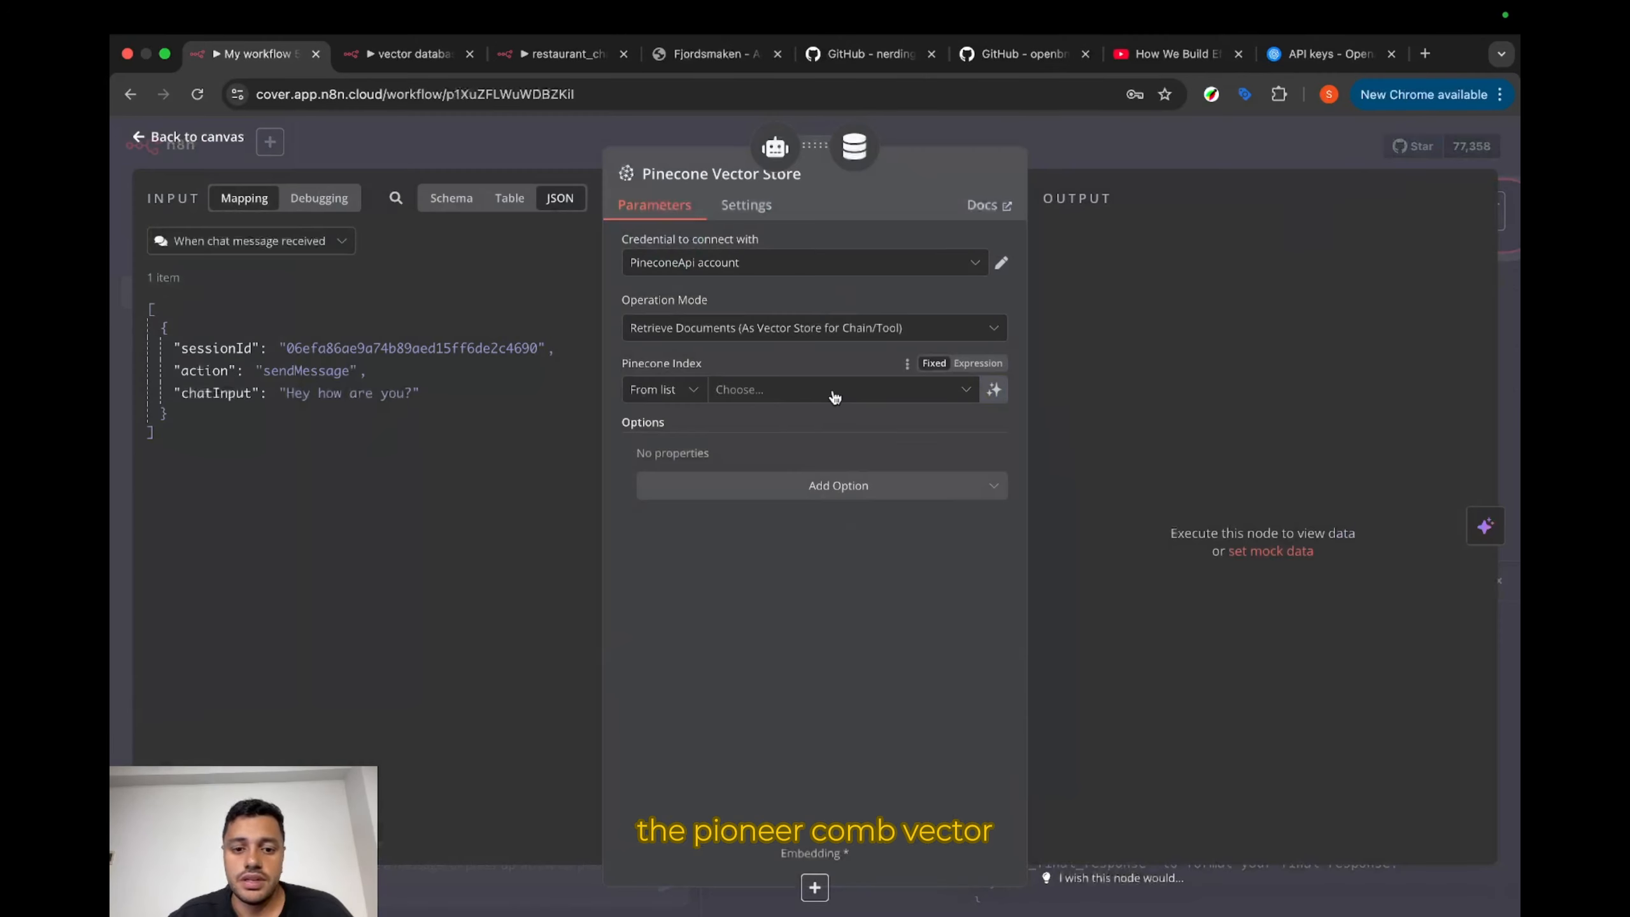
{"action": "left_click", "coordinate": [824, 274]}
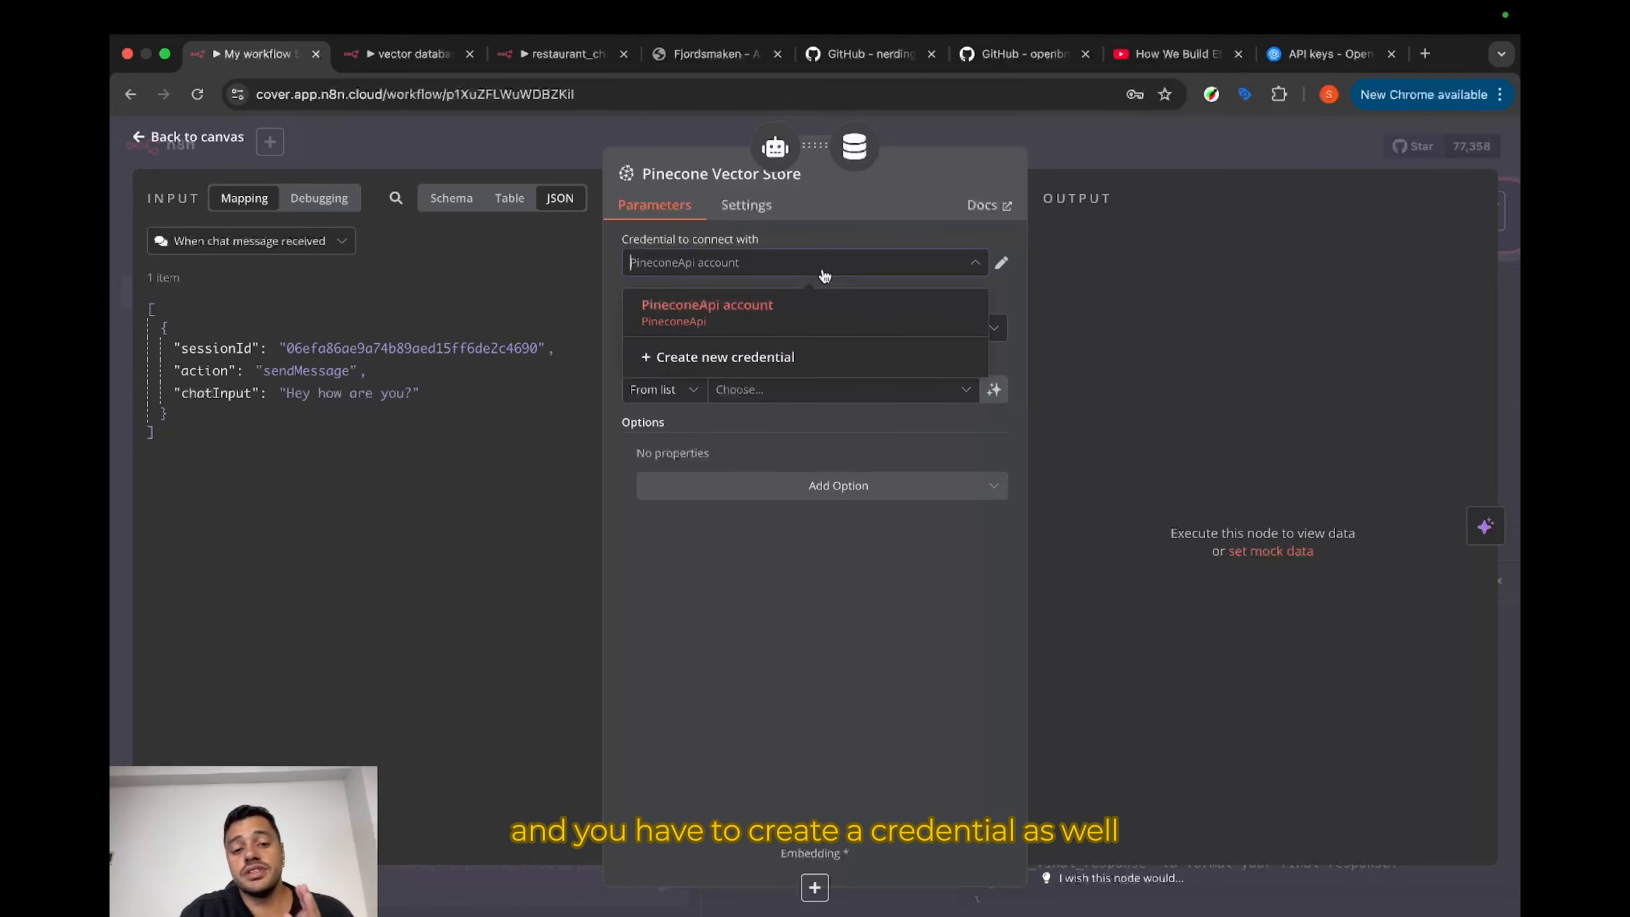
{"action": "left_click", "coordinate": [728, 360]}
{"action": "left_click", "coordinate": [634, 427]}
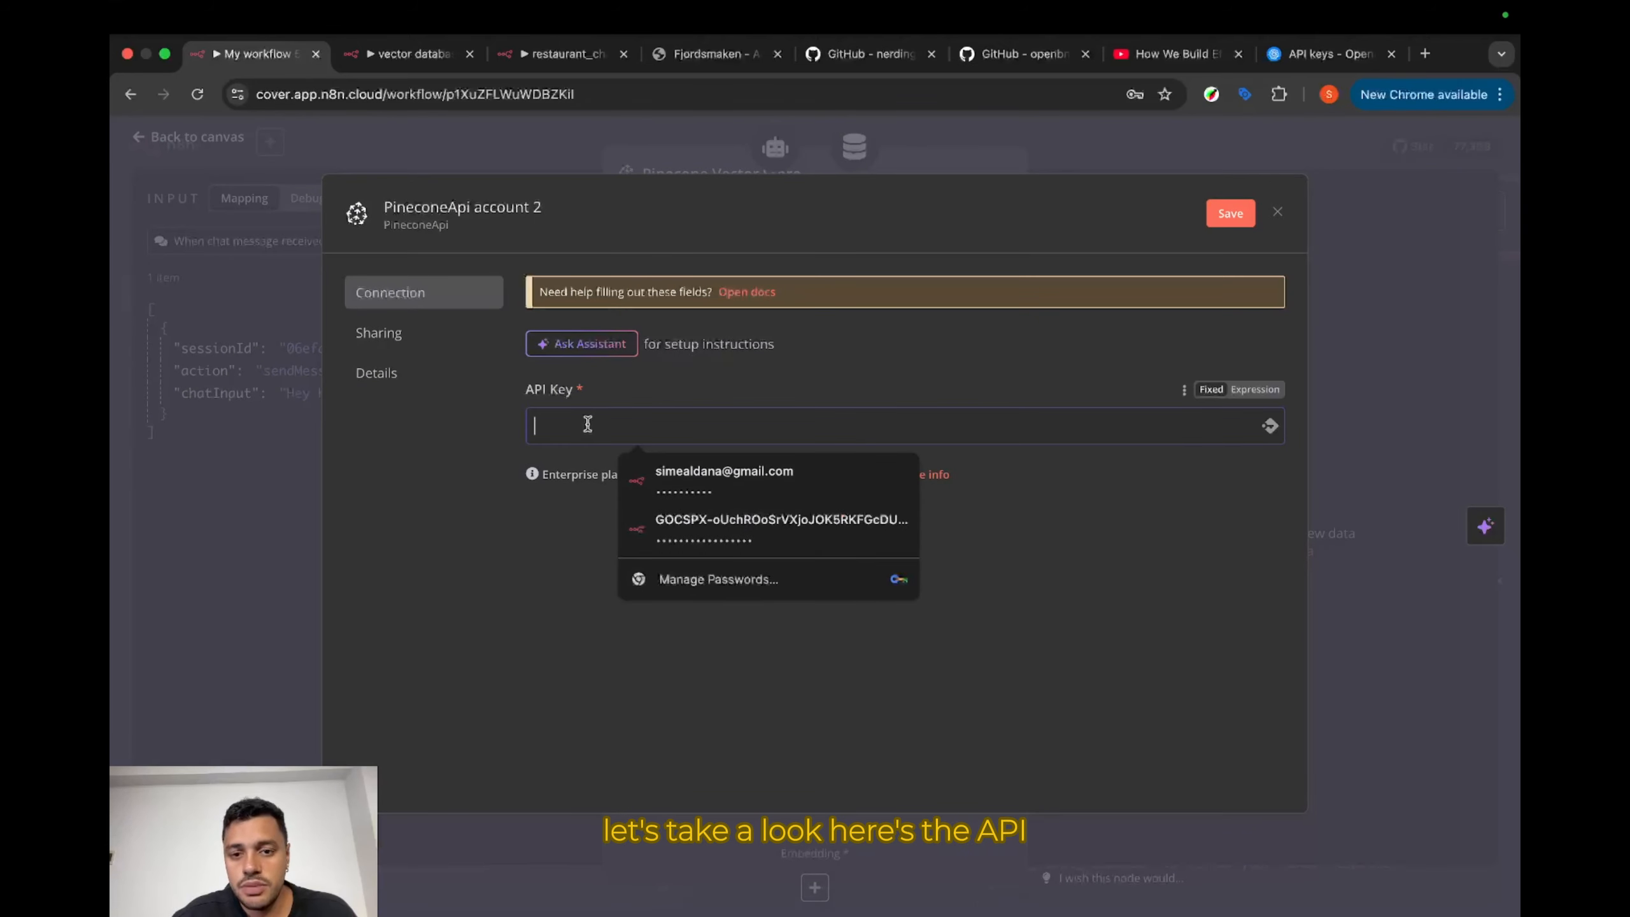
{"action": "left_click", "coordinate": [1424, 53]}
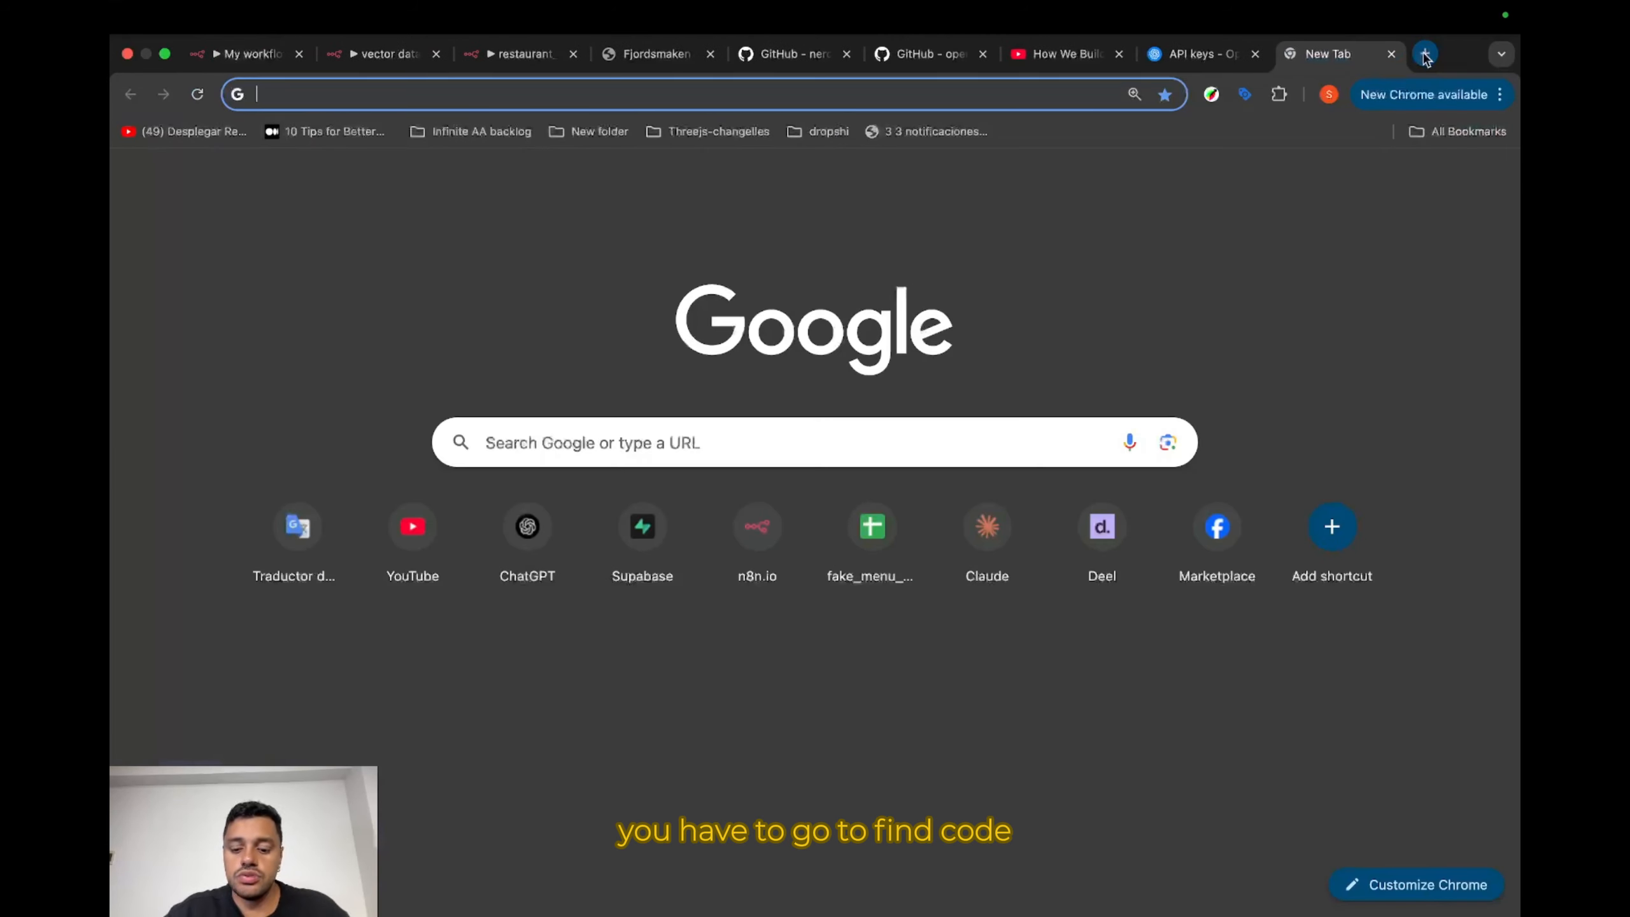
{"action": "type", "text": "pinecone"}
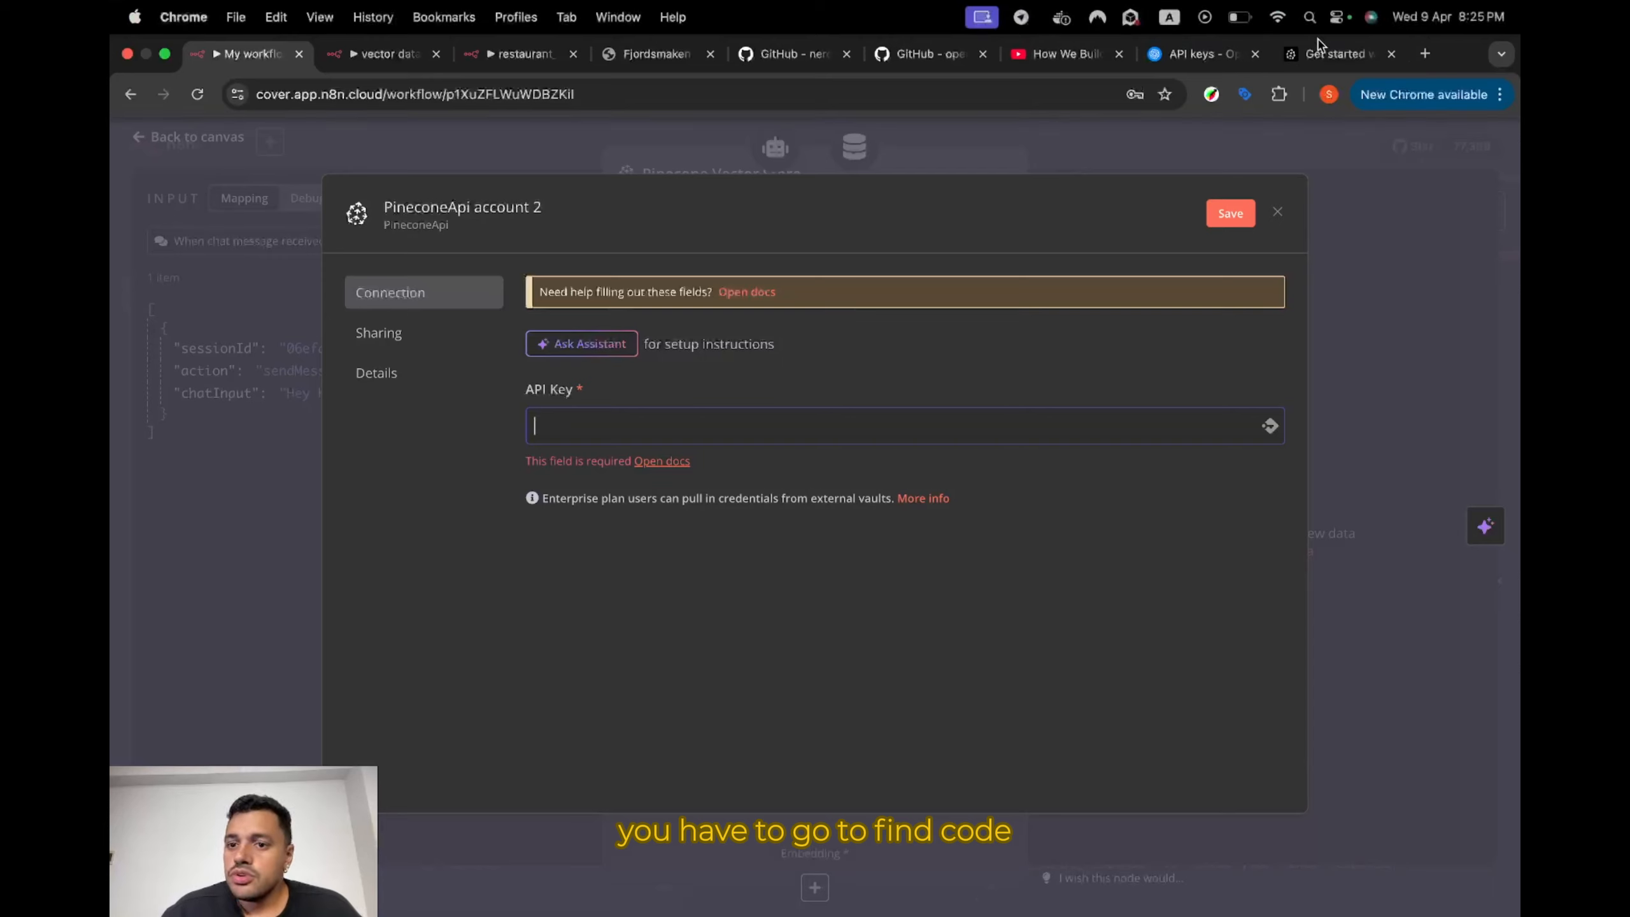
{"action": "left_click", "coordinate": [1335, 54]}
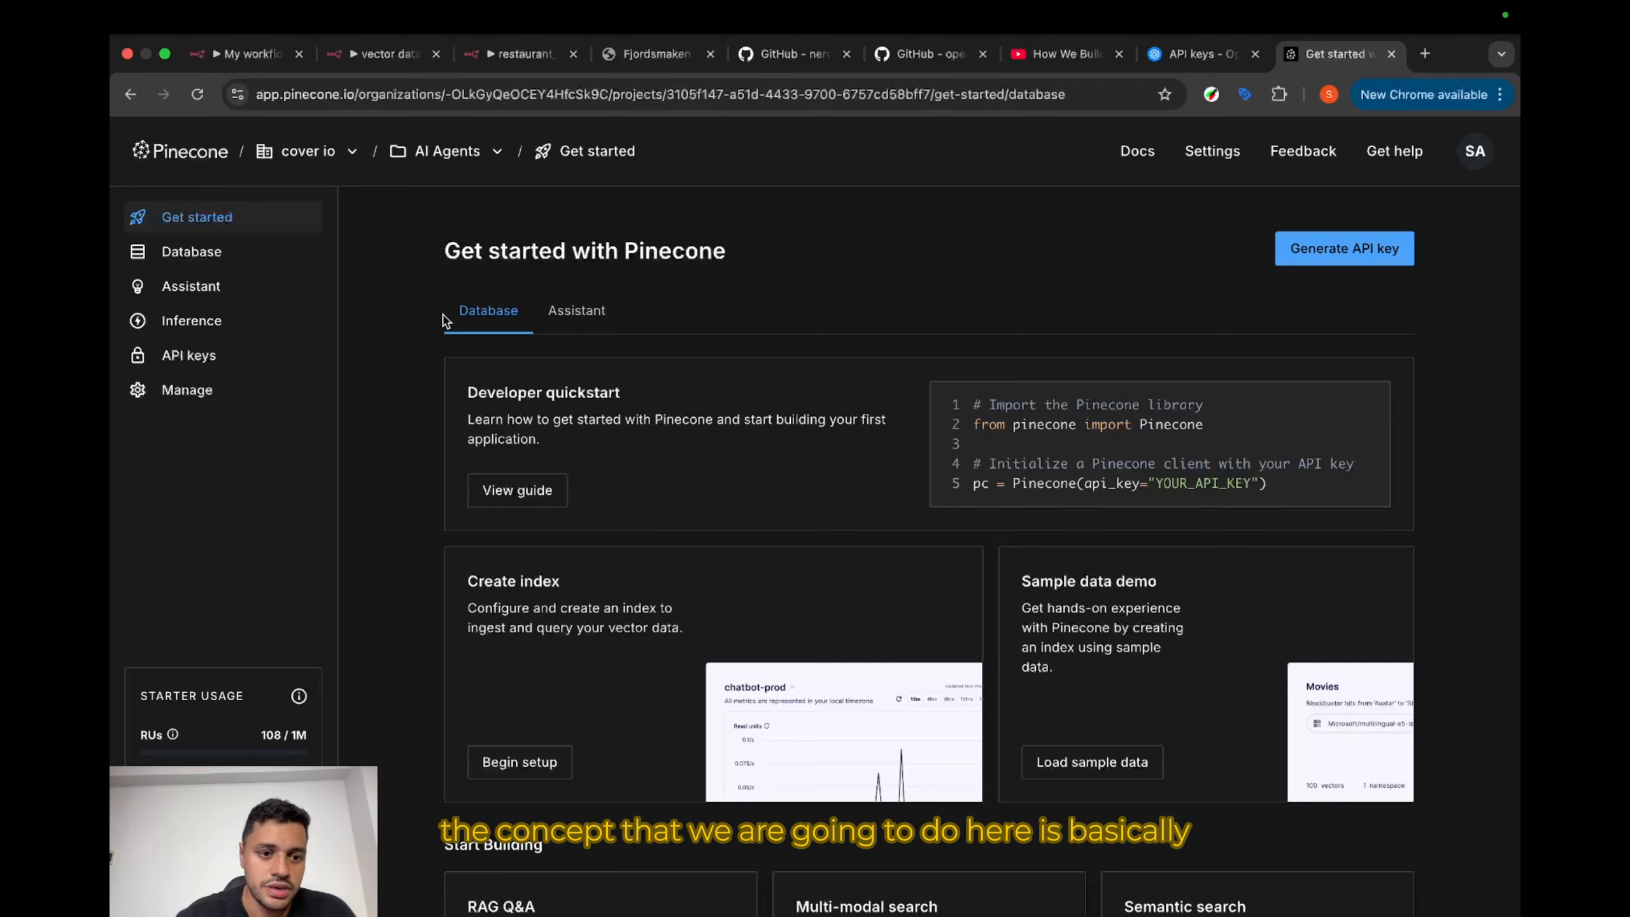
{"action": "left_click", "coordinate": [240, 354]}
{"action": "left_click", "coordinate": [1459, 248]}
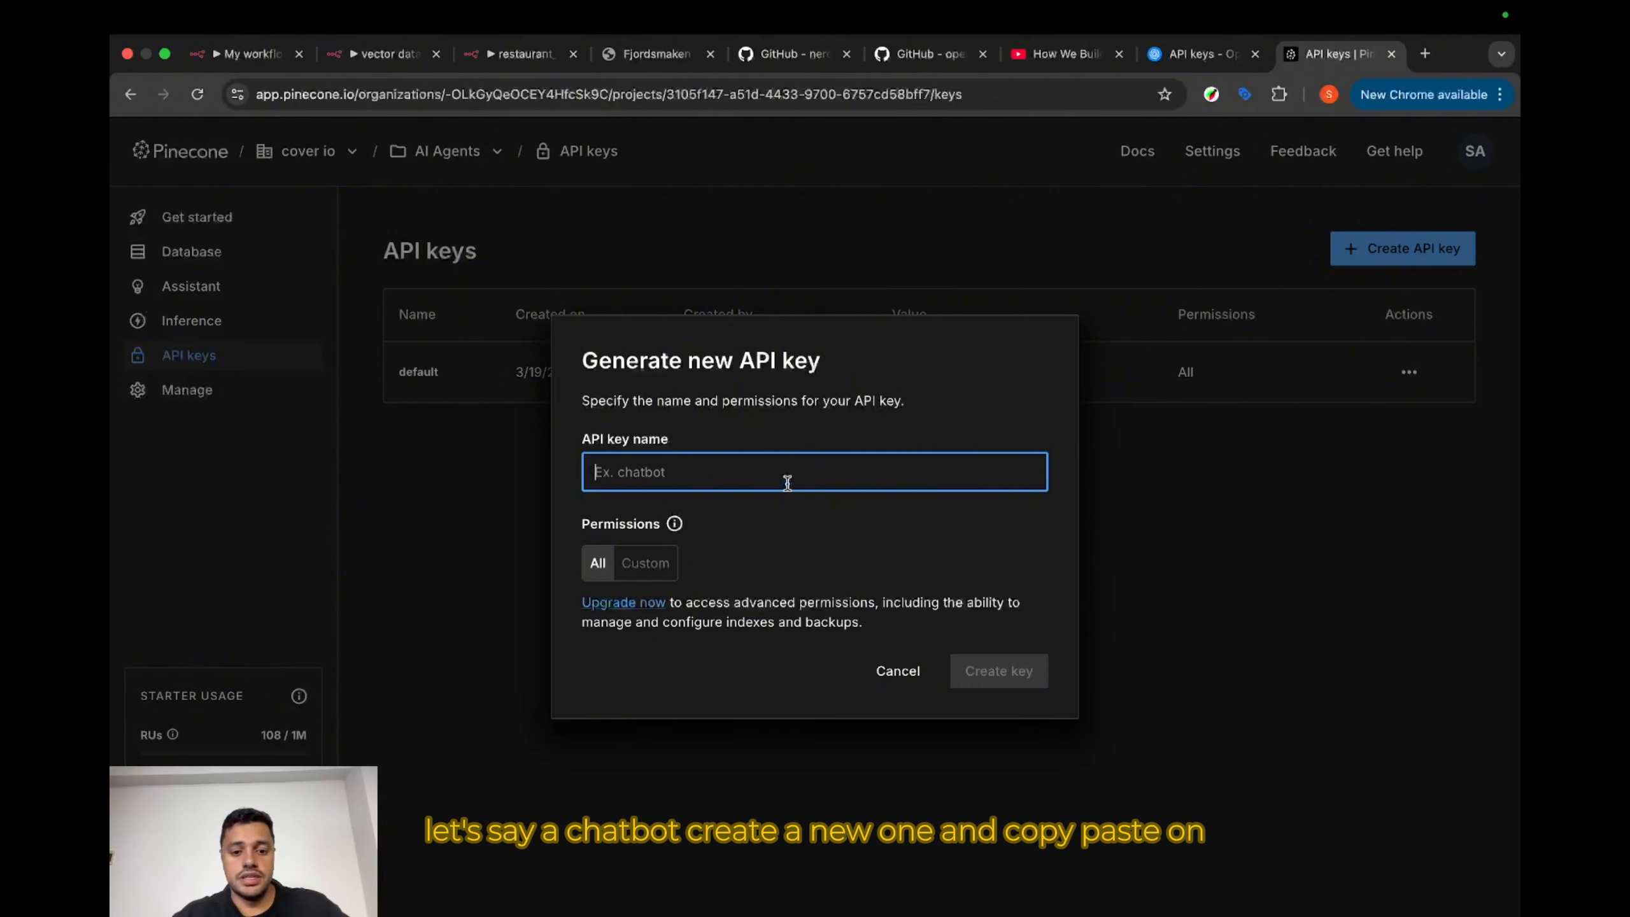
{"action": "type", "text": "chatbot"}
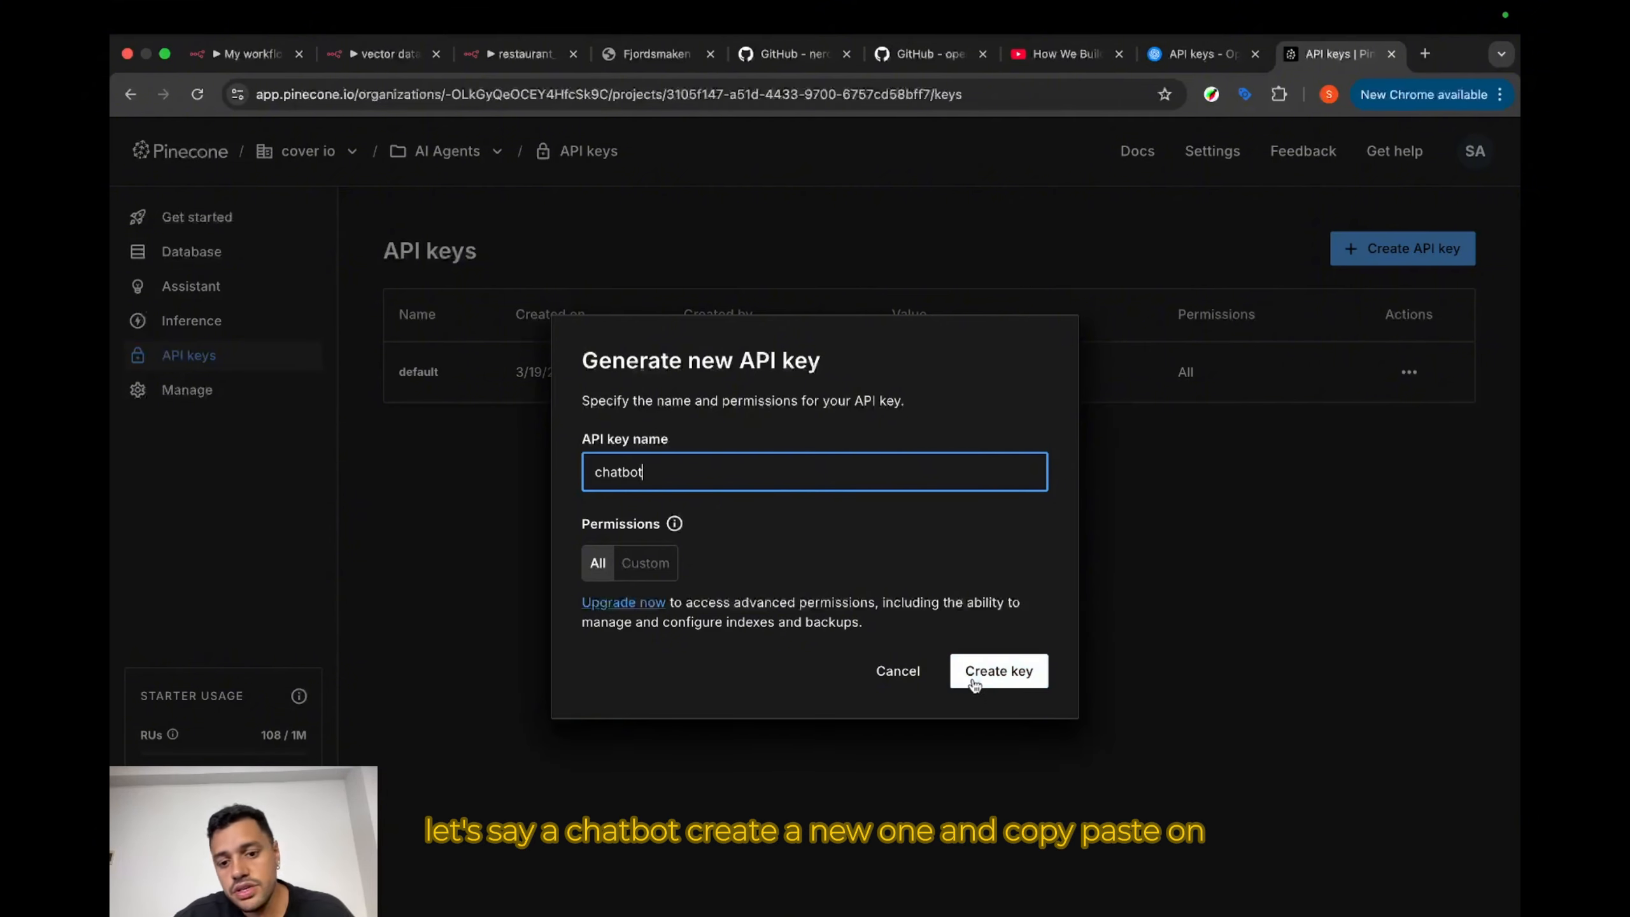
{"action": "left_click", "coordinate": [1186, 56]}
{"action": "left_click", "coordinate": [1329, 54]}
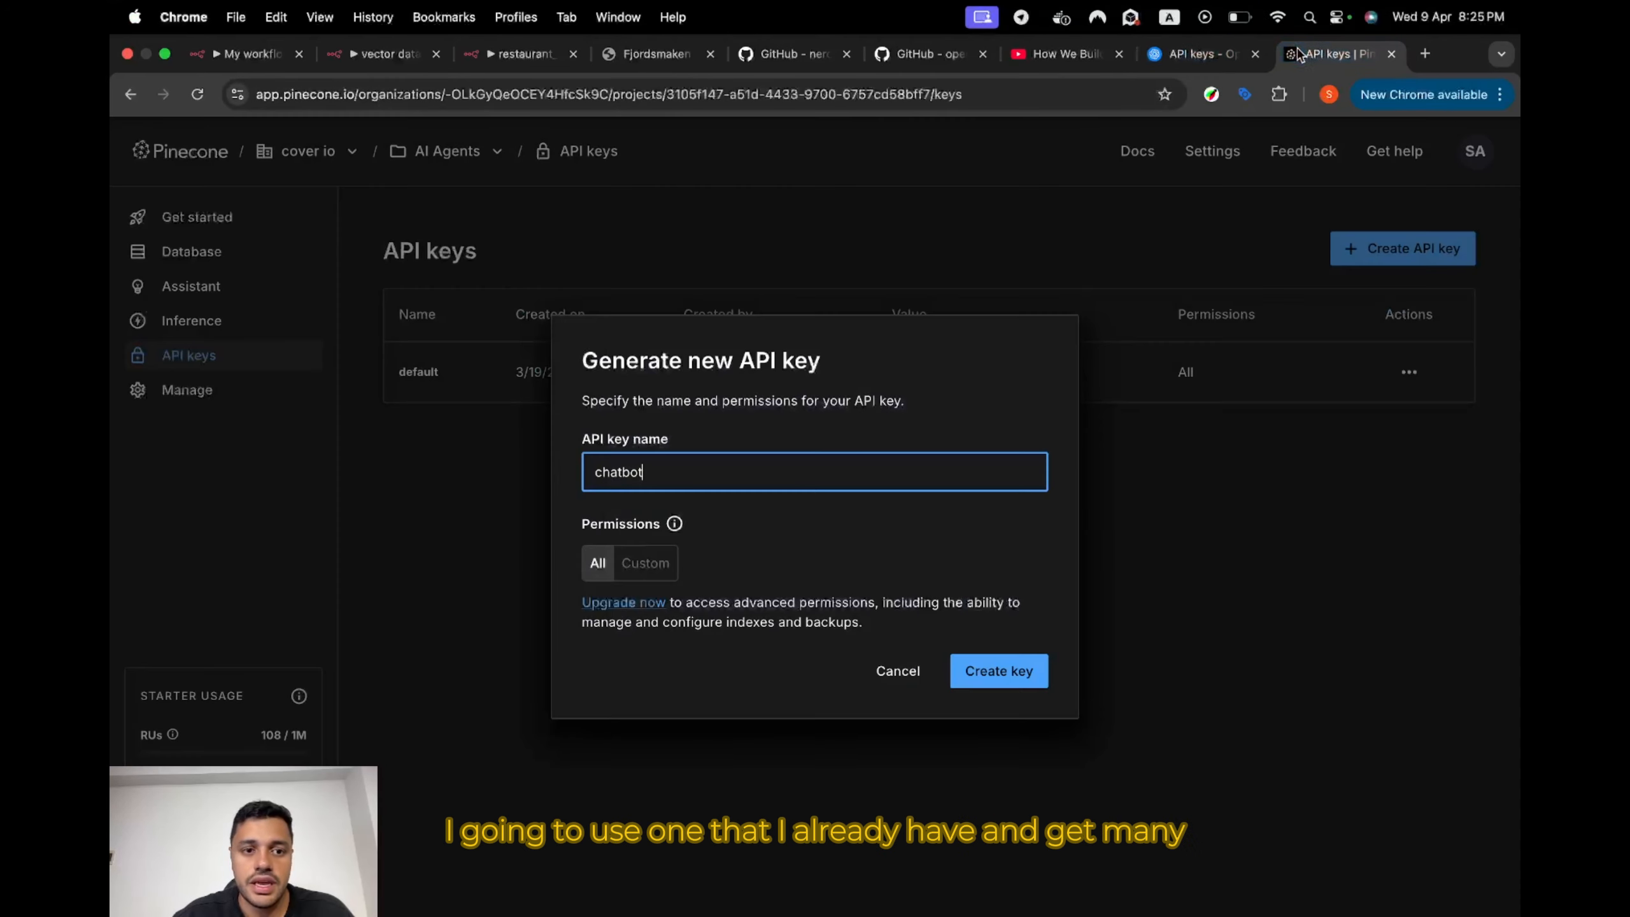
{"action": "left_click", "coordinate": [254, 54]}
{"action": "key", "text": "Escape"}
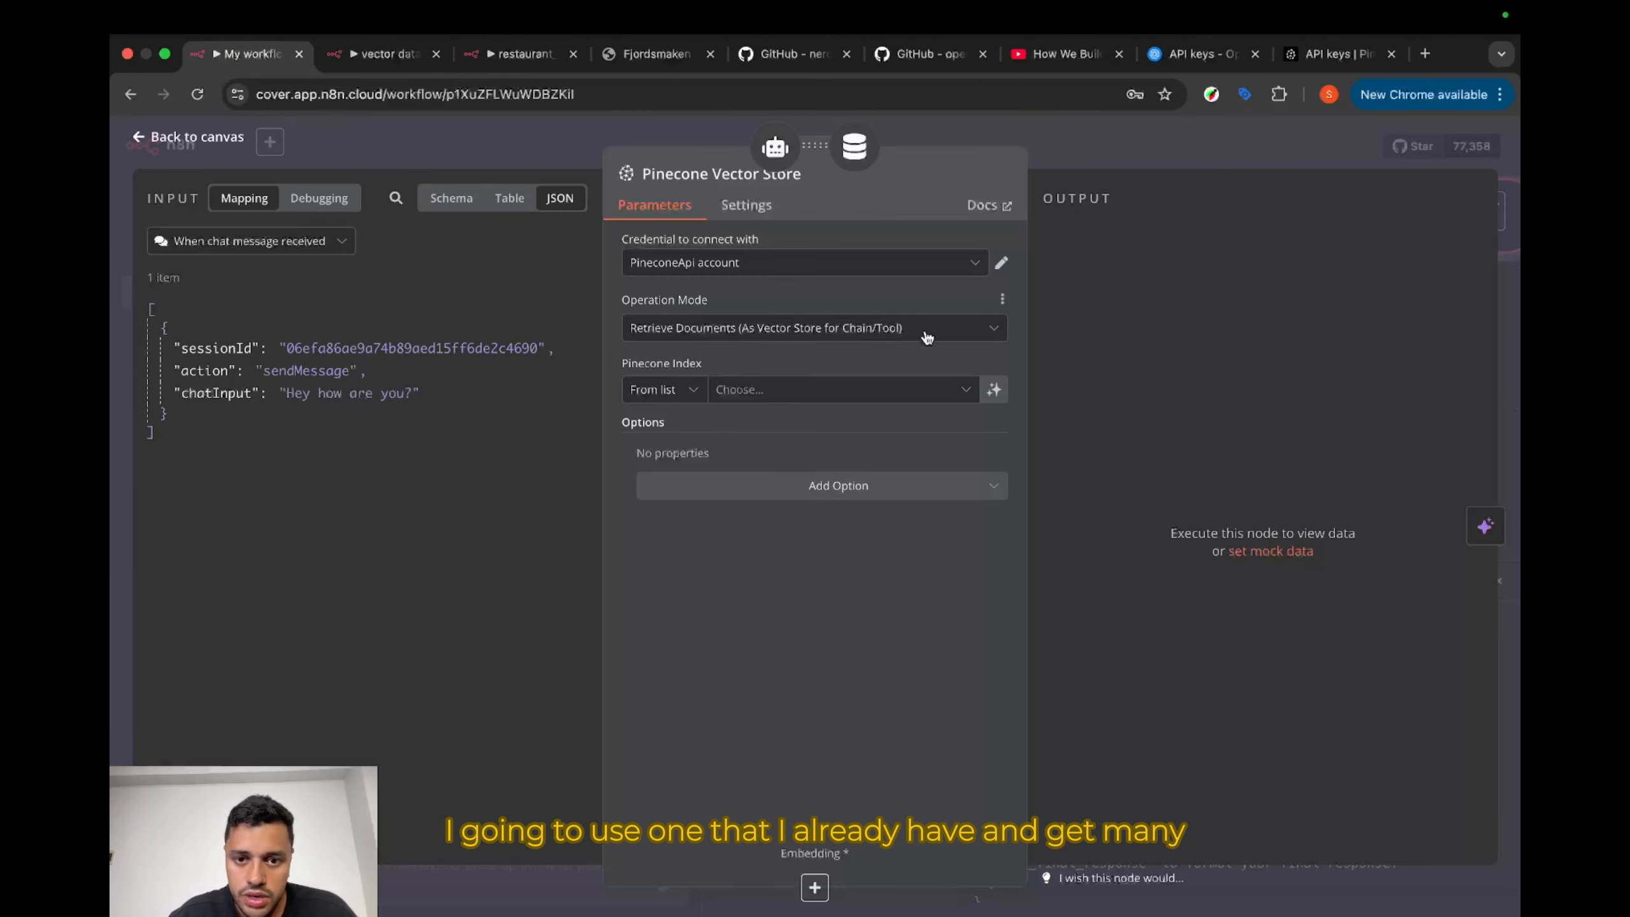
Step: Use the existing PineconeApi account credential and keep the operation mode Retrieve Documents (As Vector Store for Chain/Tool)
{"action": "left_click", "coordinate": [914, 264]}
{"action": "left_click", "coordinate": [889, 307]}
{"action": "left_click", "coordinate": [914, 331]}
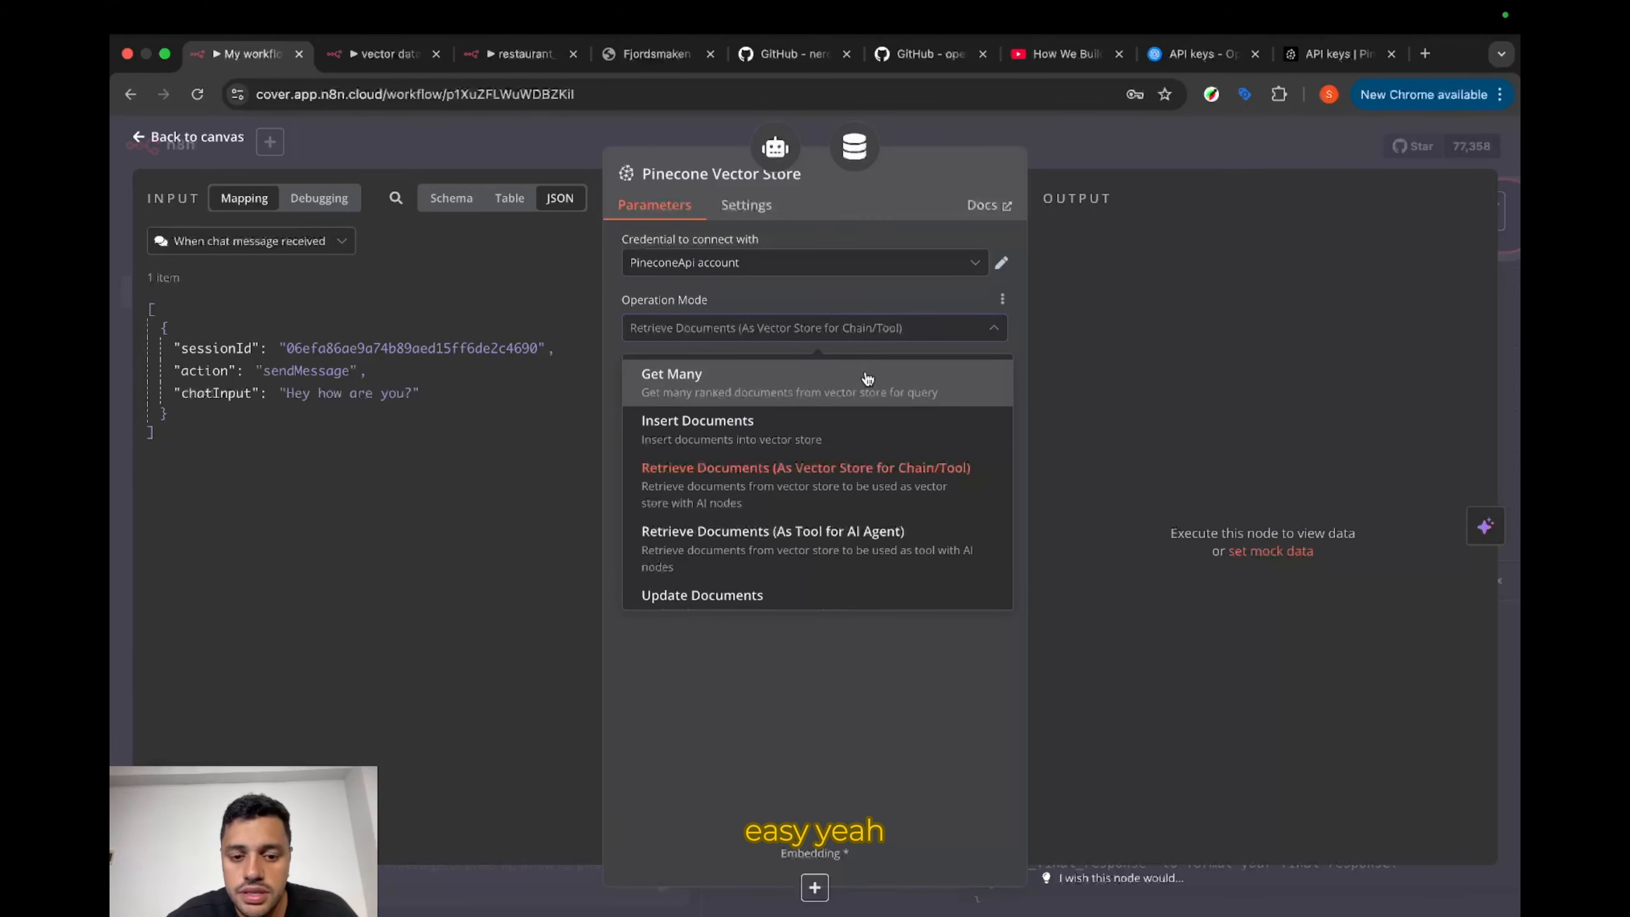
{"action": "left_click", "coordinate": [728, 703]}
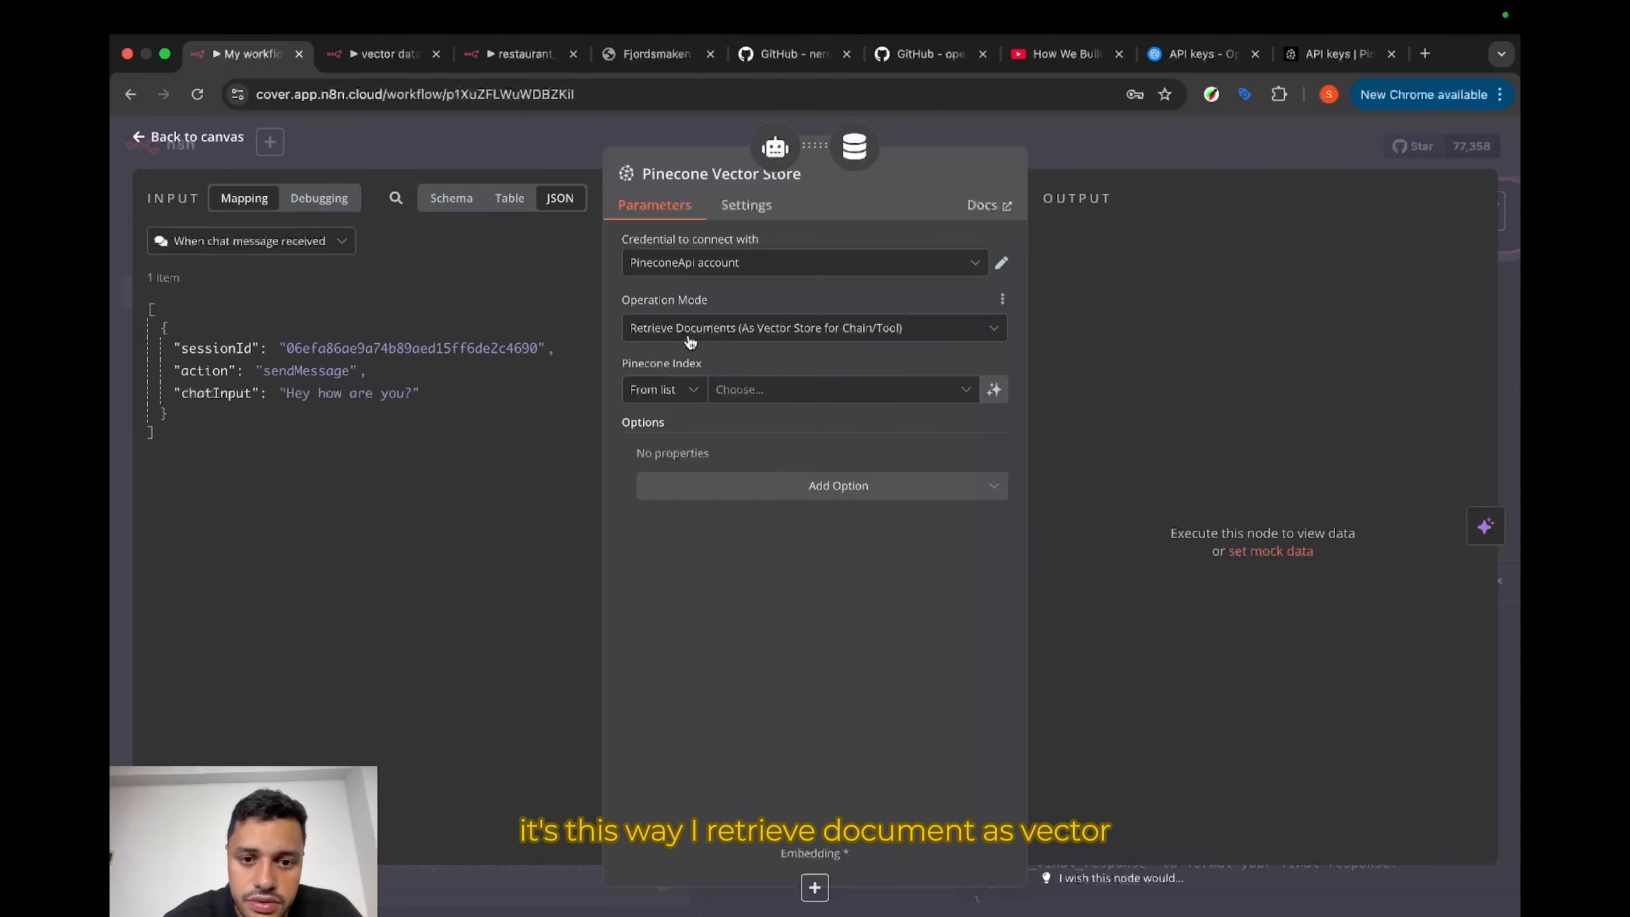
Step: Select n8n as the Pinecone Vector Store's index and add the Pinecone Namespace option
{"action": "left_click", "coordinate": [724, 390]}
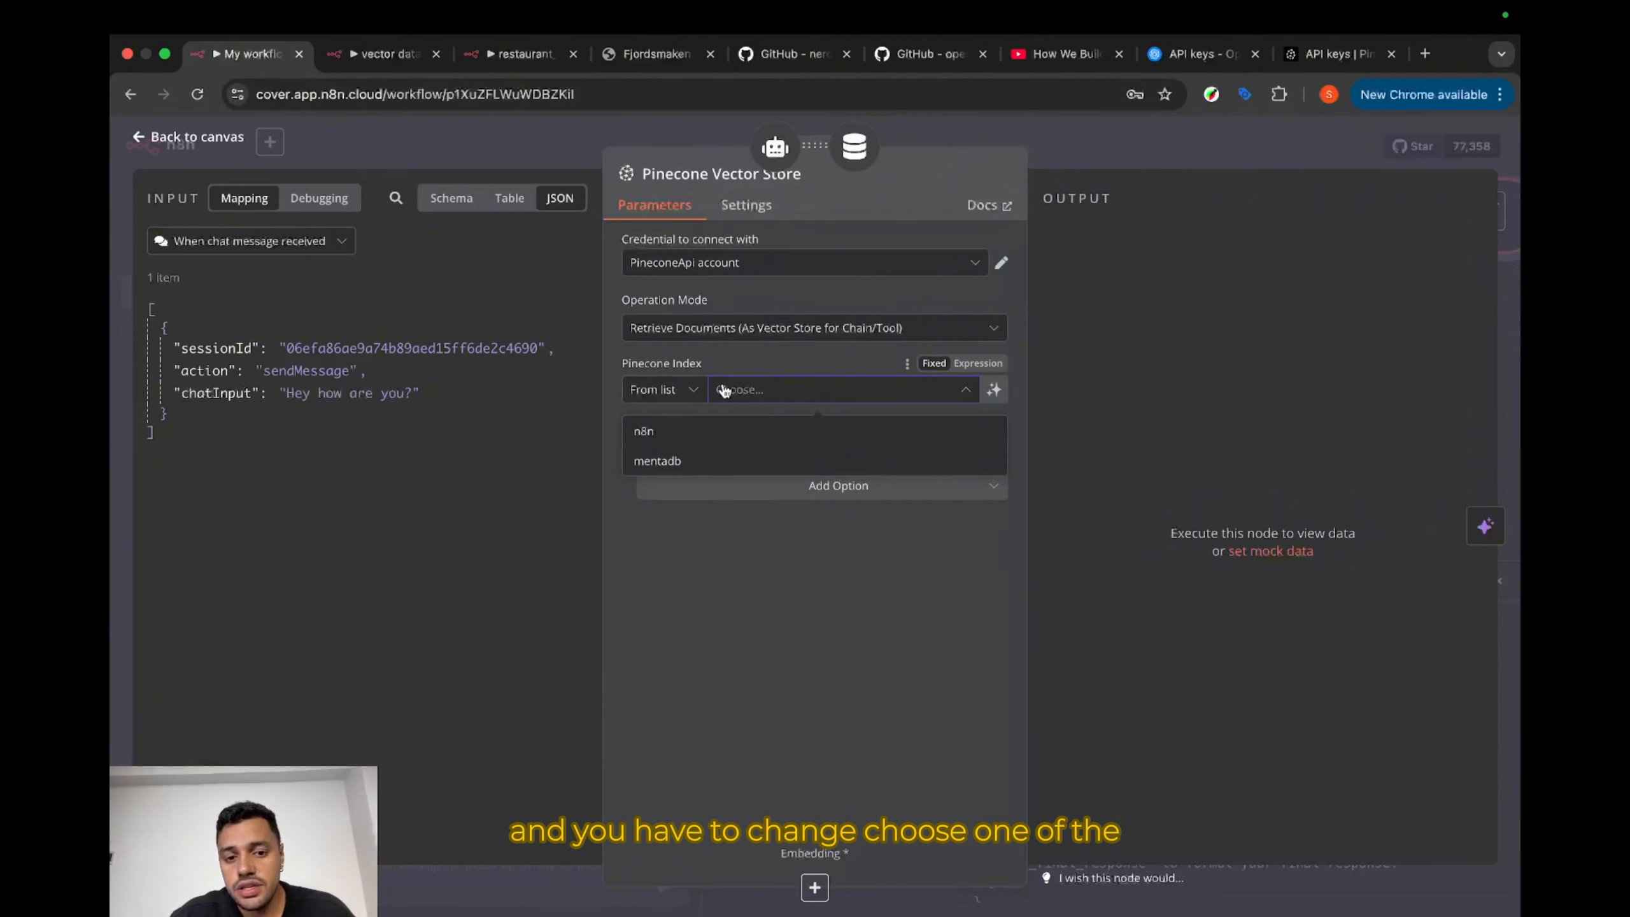
{"action": "left_click", "coordinate": [664, 438]}
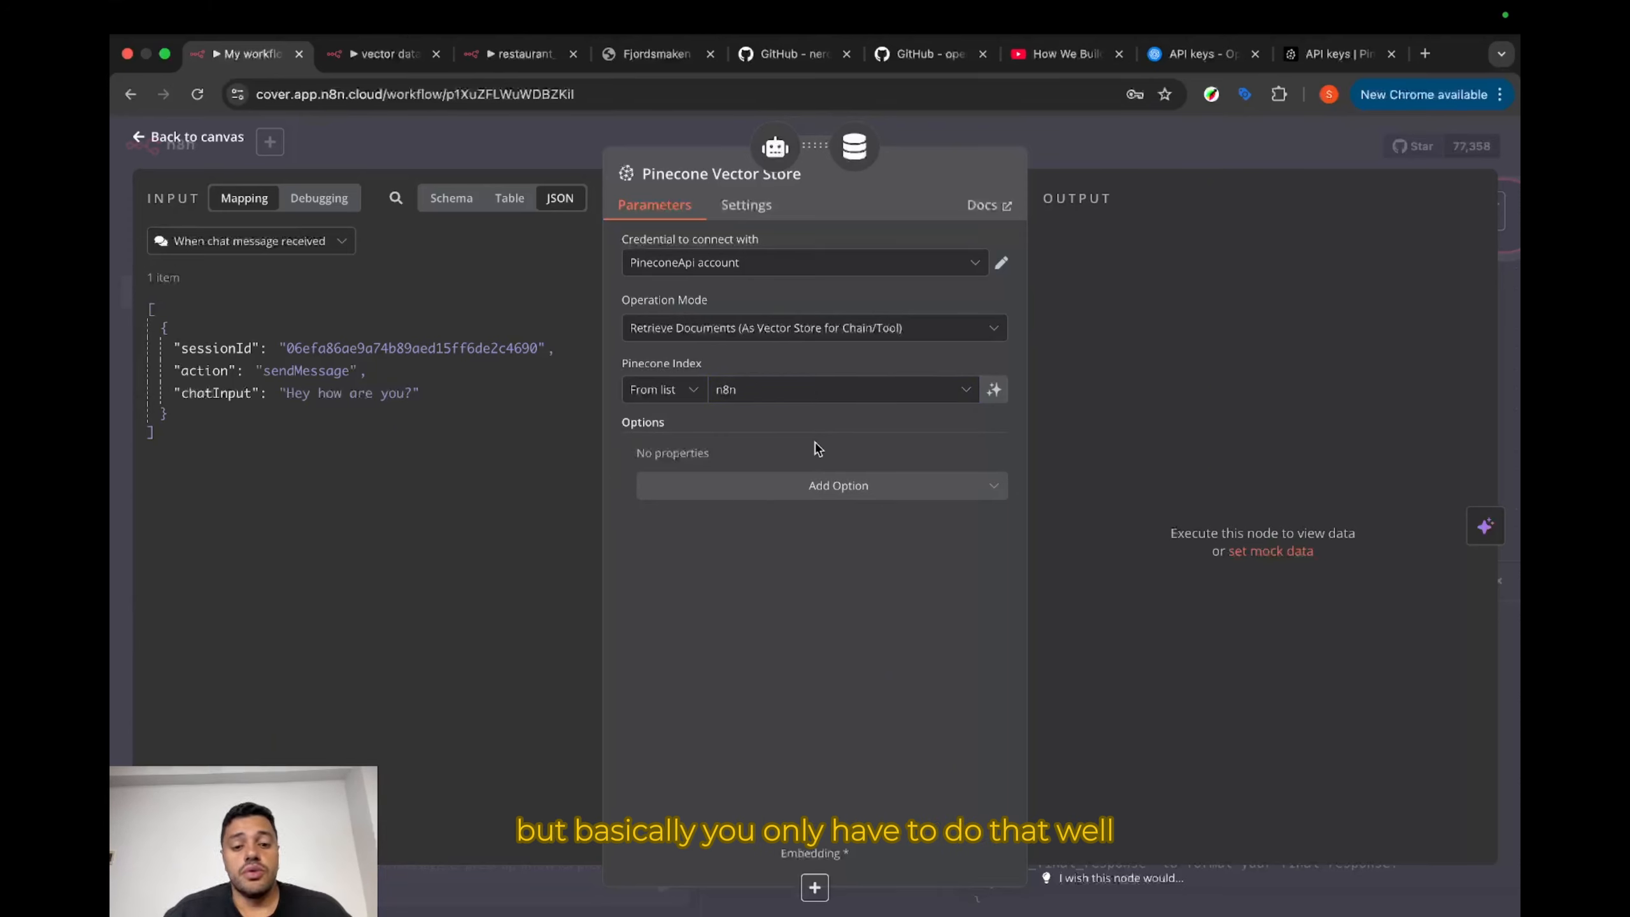
{"action": "left_click", "coordinate": [789, 492]}
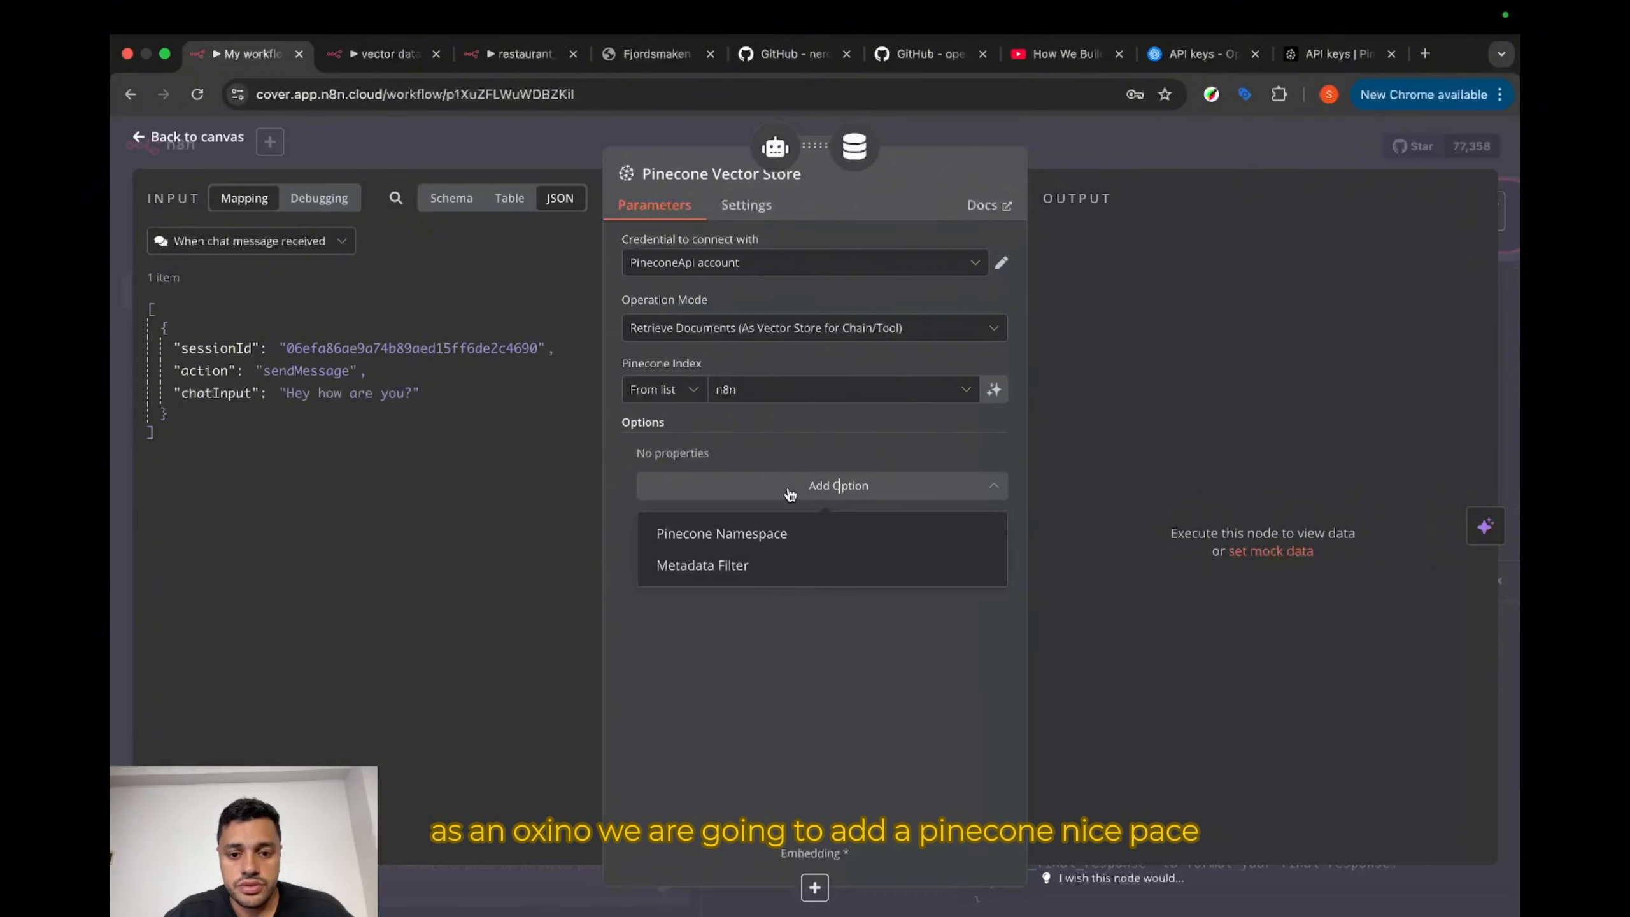
{"action": "left_click", "coordinate": [768, 538]}
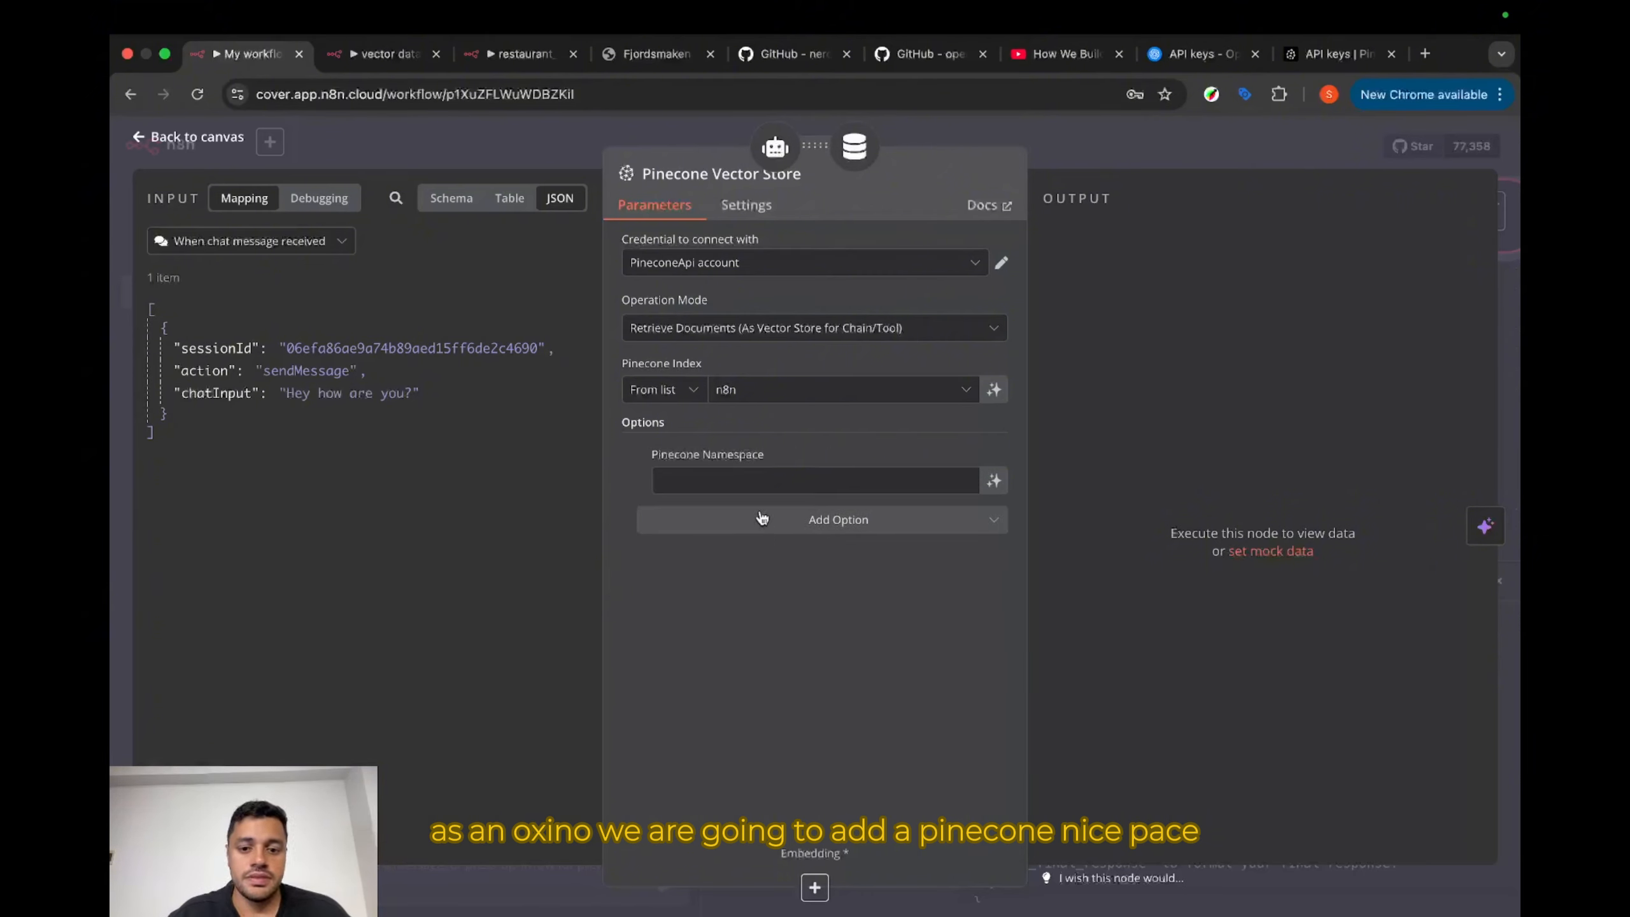
Step: In Pinecone, open the n8n index's namespaces and copy the namespace name restaurant_fake_test
{"action": "left_click", "coordinate": [1307, 56]}
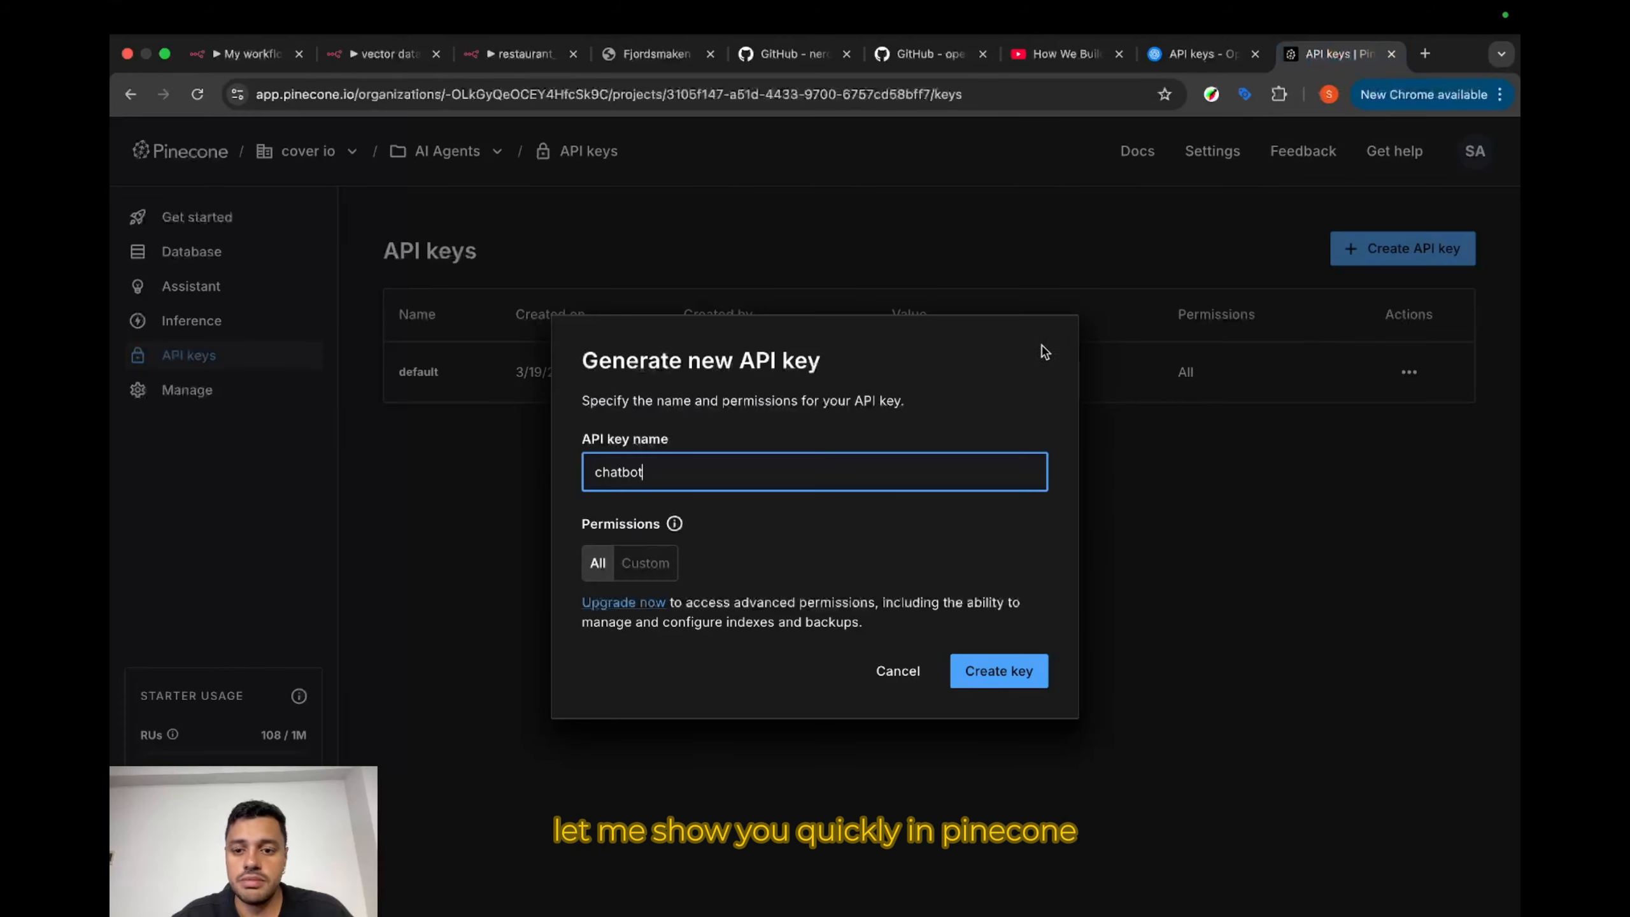
{"action": "left_click", "coordinate": [1004, 271]}
{"action": "left_click", "coordinate": [188, 254]}
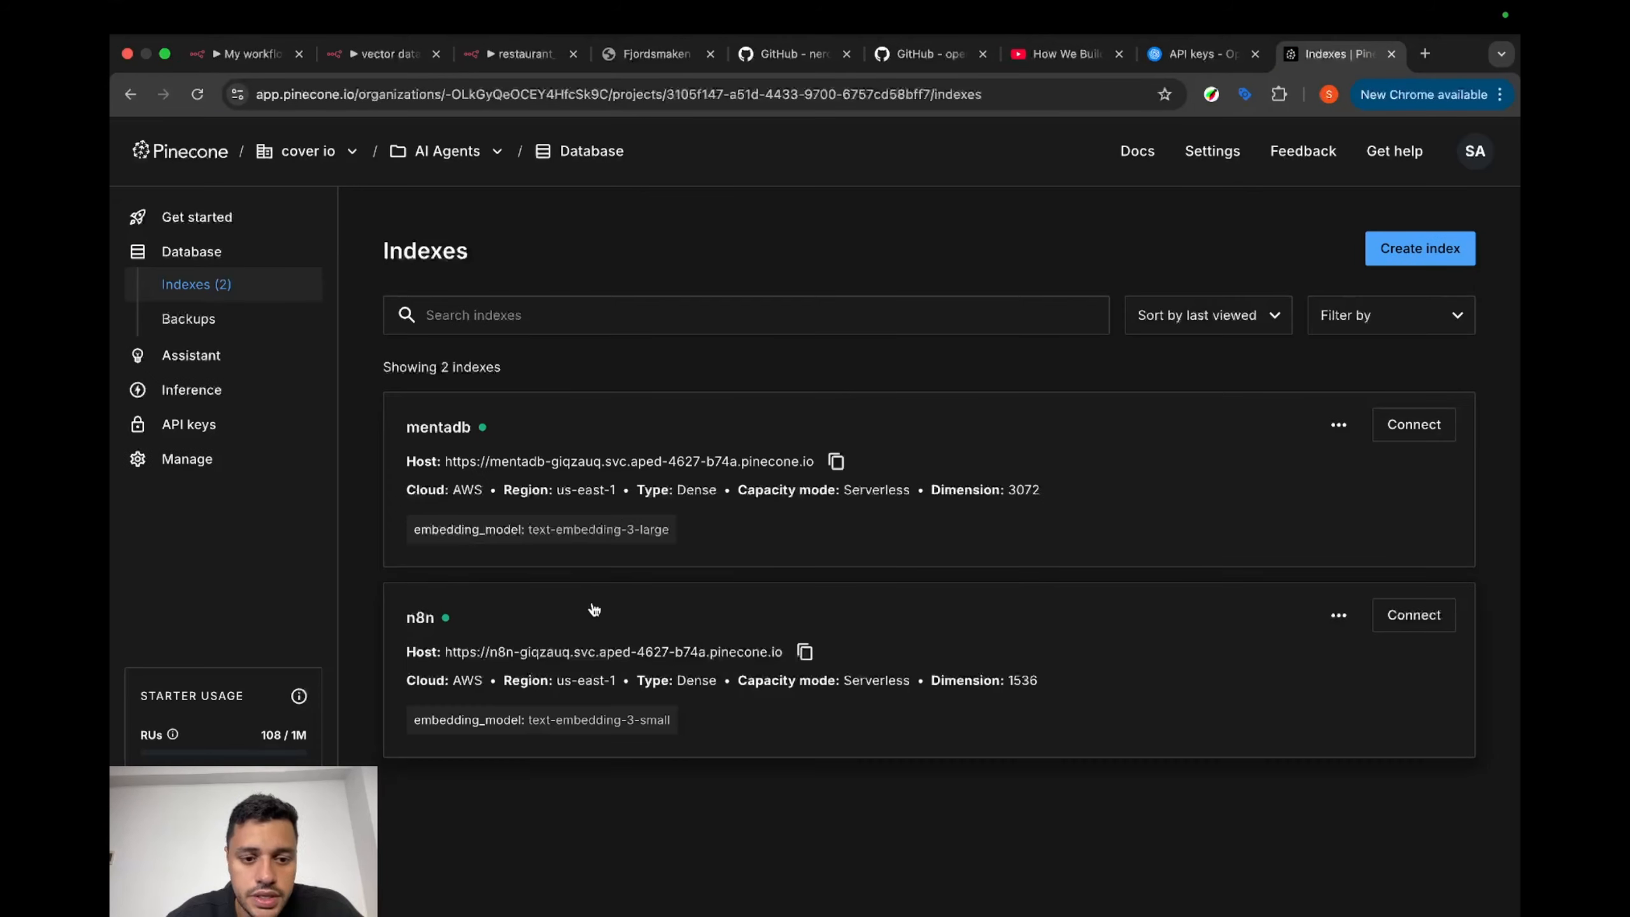
{"action": "left_click", "coordinate": [695, 614]}
{"action": "left_click", "coordinate": [680, 565]}
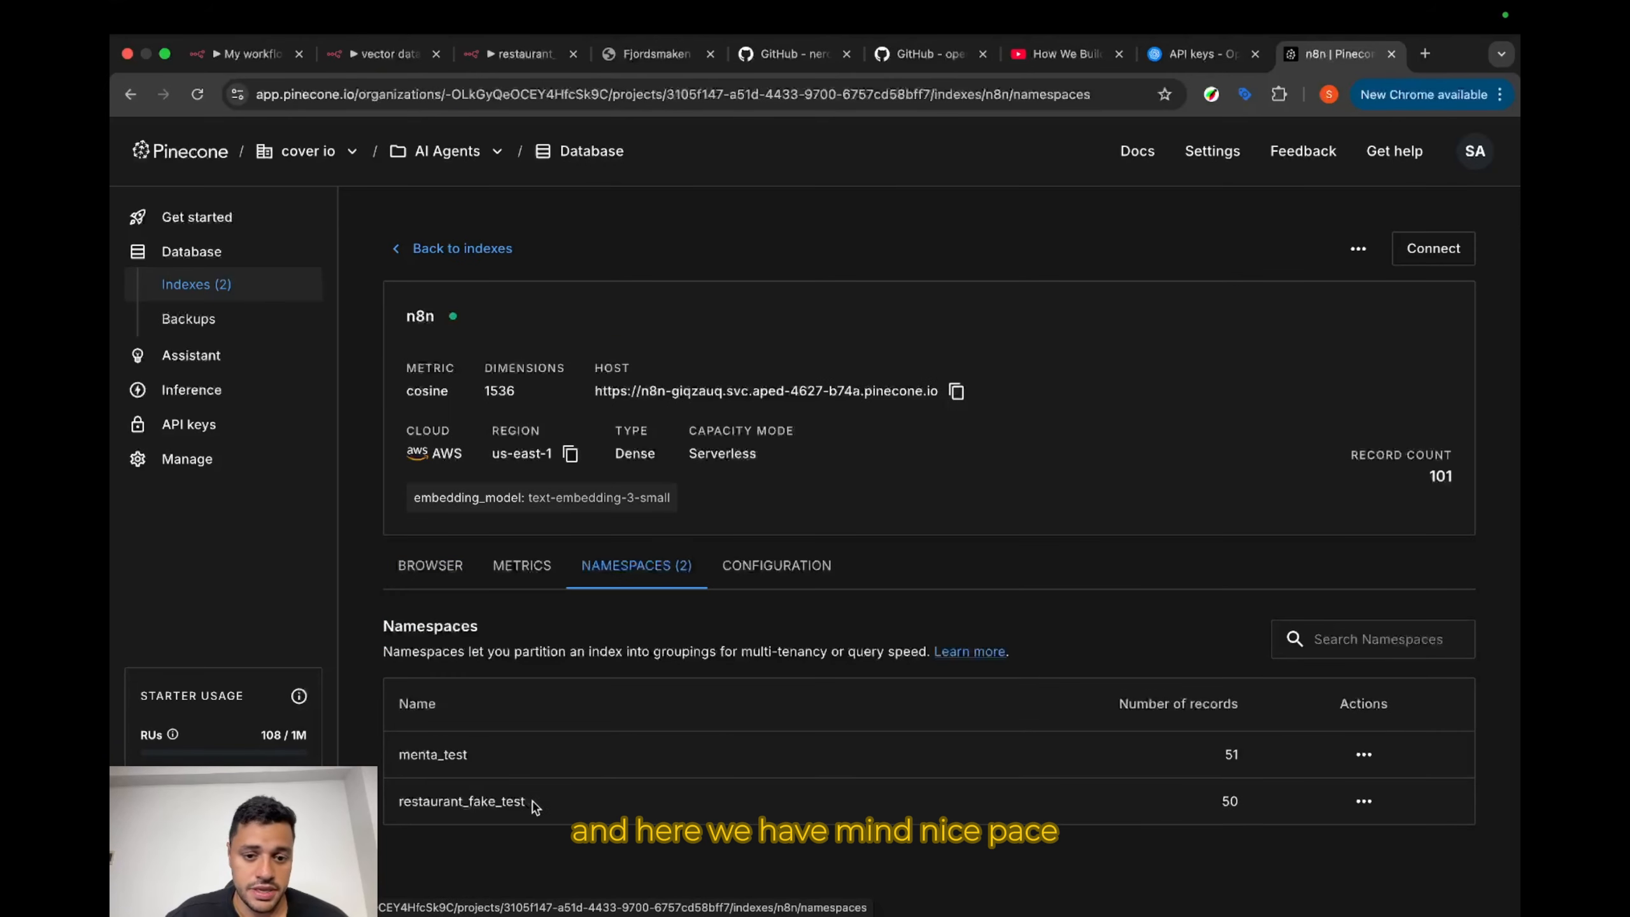
{"action": "left_click_drag", "start_coordinate": [535, 807], "coordinate": [399, 811]}
{"action": "key", "text": "super+c"}
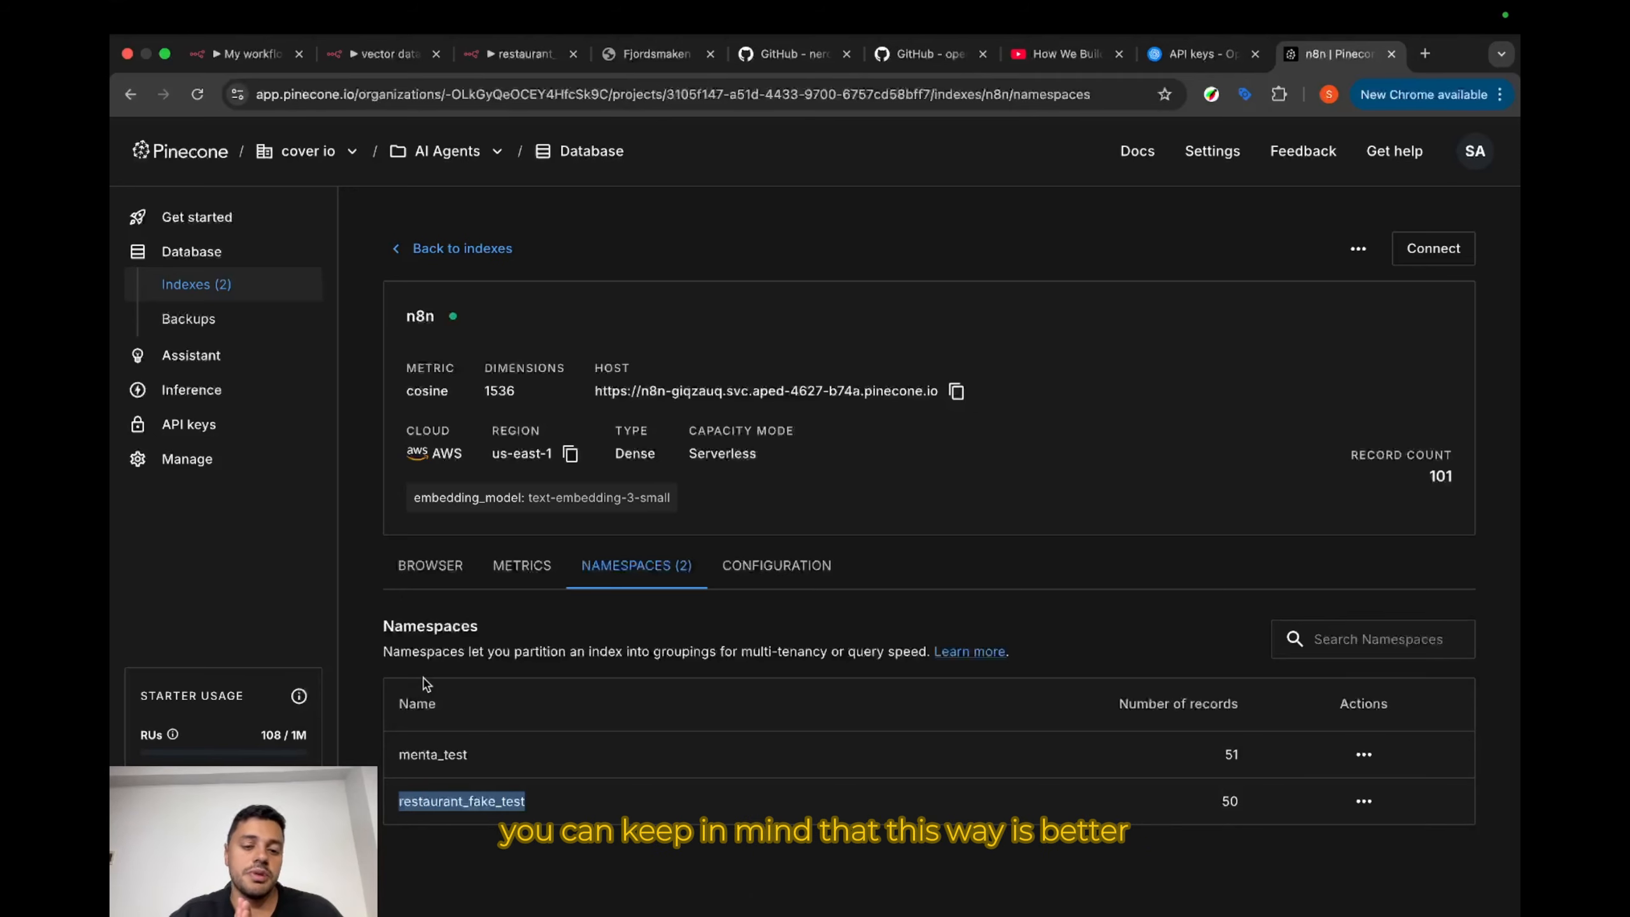
Step: Back in the n8n workflow, set the Pinecone Namespace to restaurant_fake_test and return to the canvas
{"action": "left_click", "coordinate": [244, 56]}
{"action": "left_click", "coordinate": [815, 481]}
{"action": "key", "text": "super+v"}
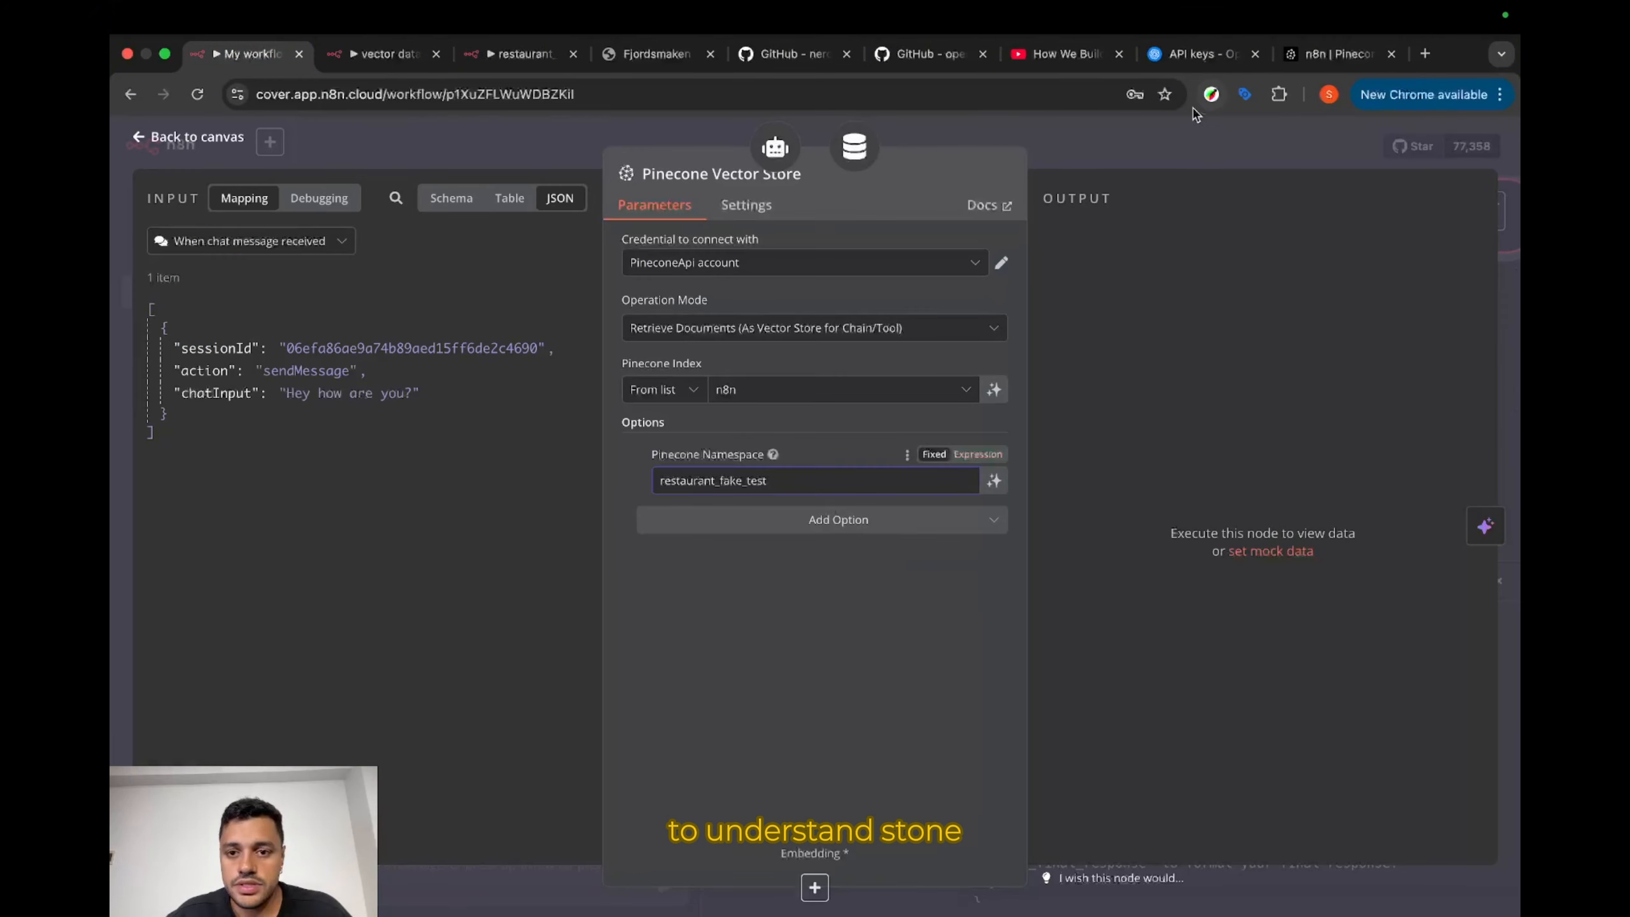
{"action": "left_click", "coordinate": [1154, 149]}
Step: Attach an Embeddings OpenAI node using text-embedding-3-small to the Pinecone Vector Store's Embedding connection
{"action": "scroll", "coordinate": [1160, 434], "scroll_direction": "right", "scroll_amount": 2}
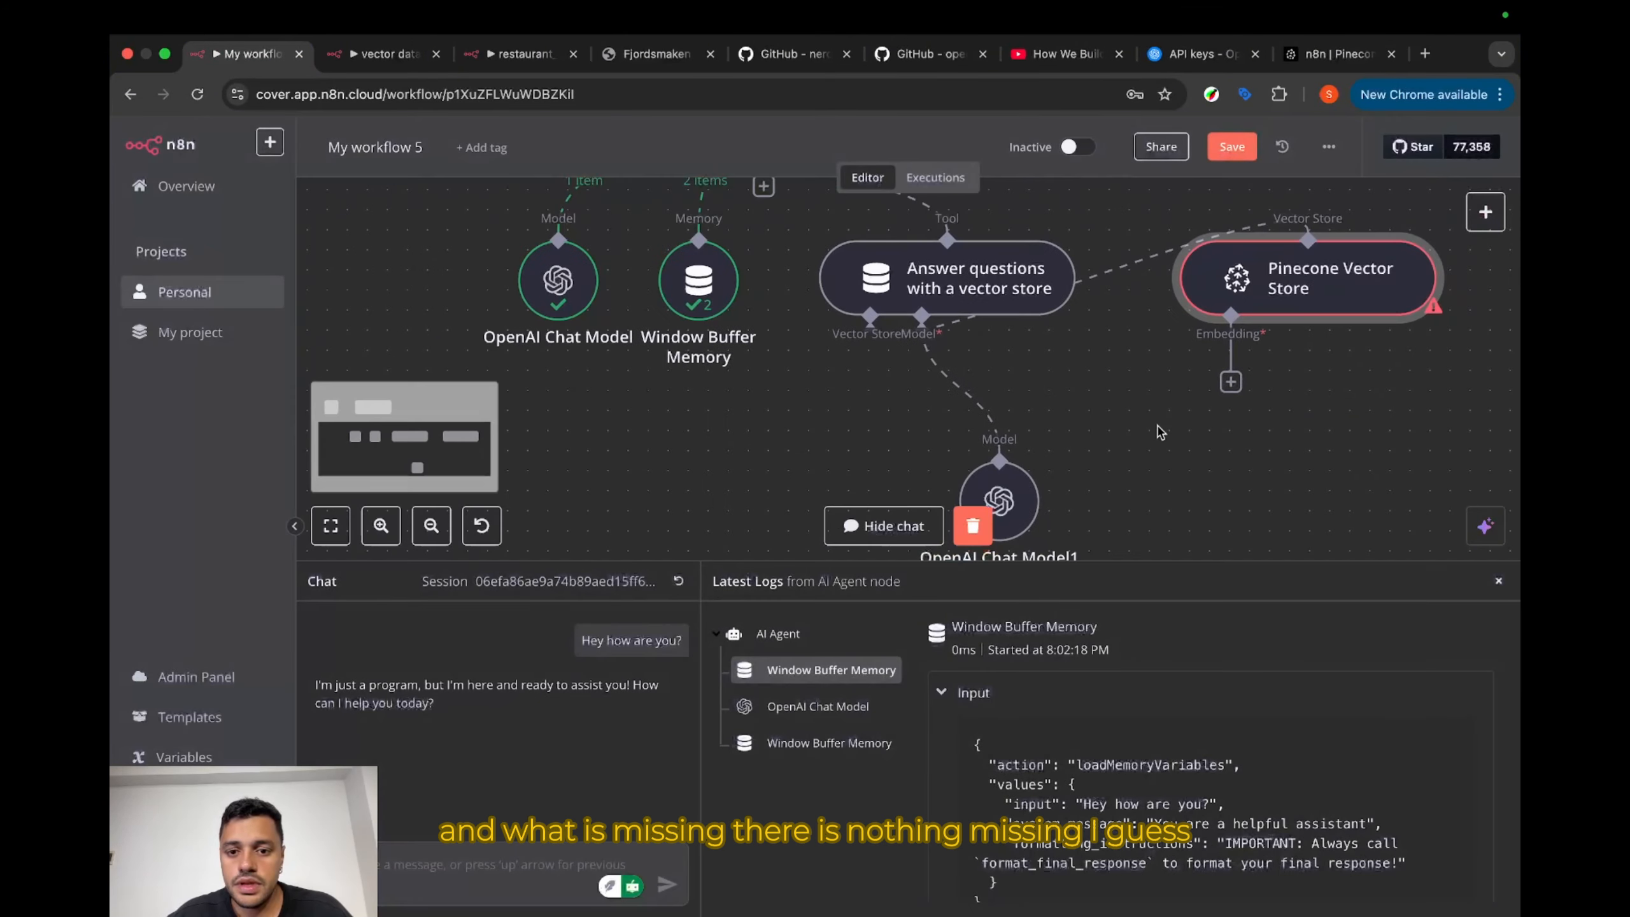
{"action": "left_click_drag", "start_coordinate": [1031, 500], "coordinate": [1089, 460]}
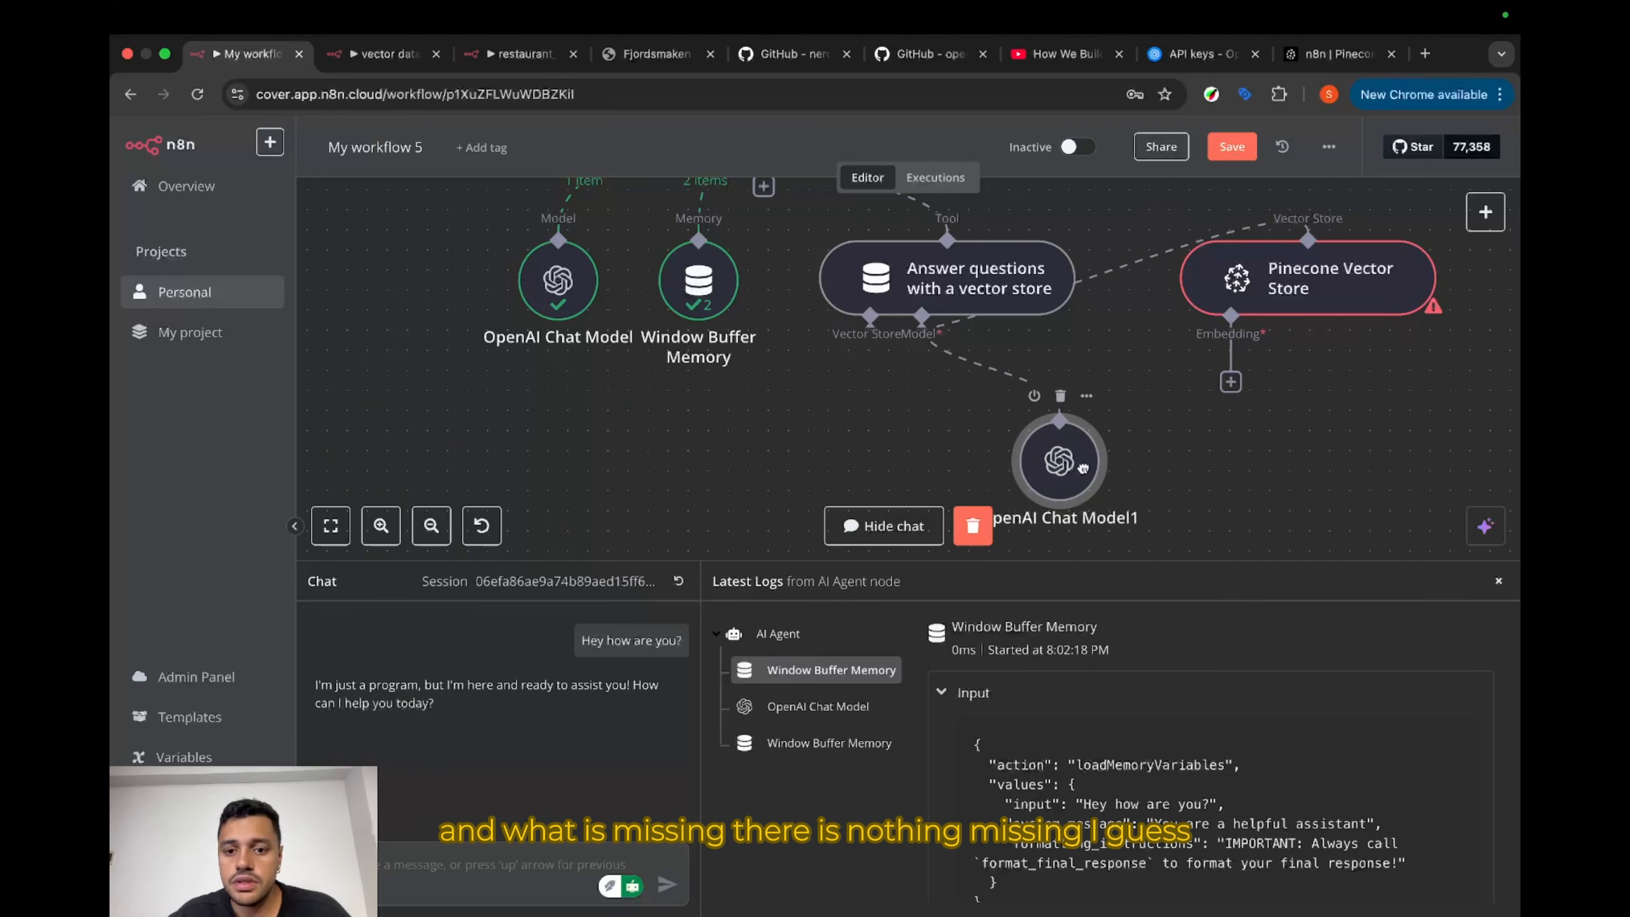
{"action": "left_click", "coordinate": [1231, 381]}
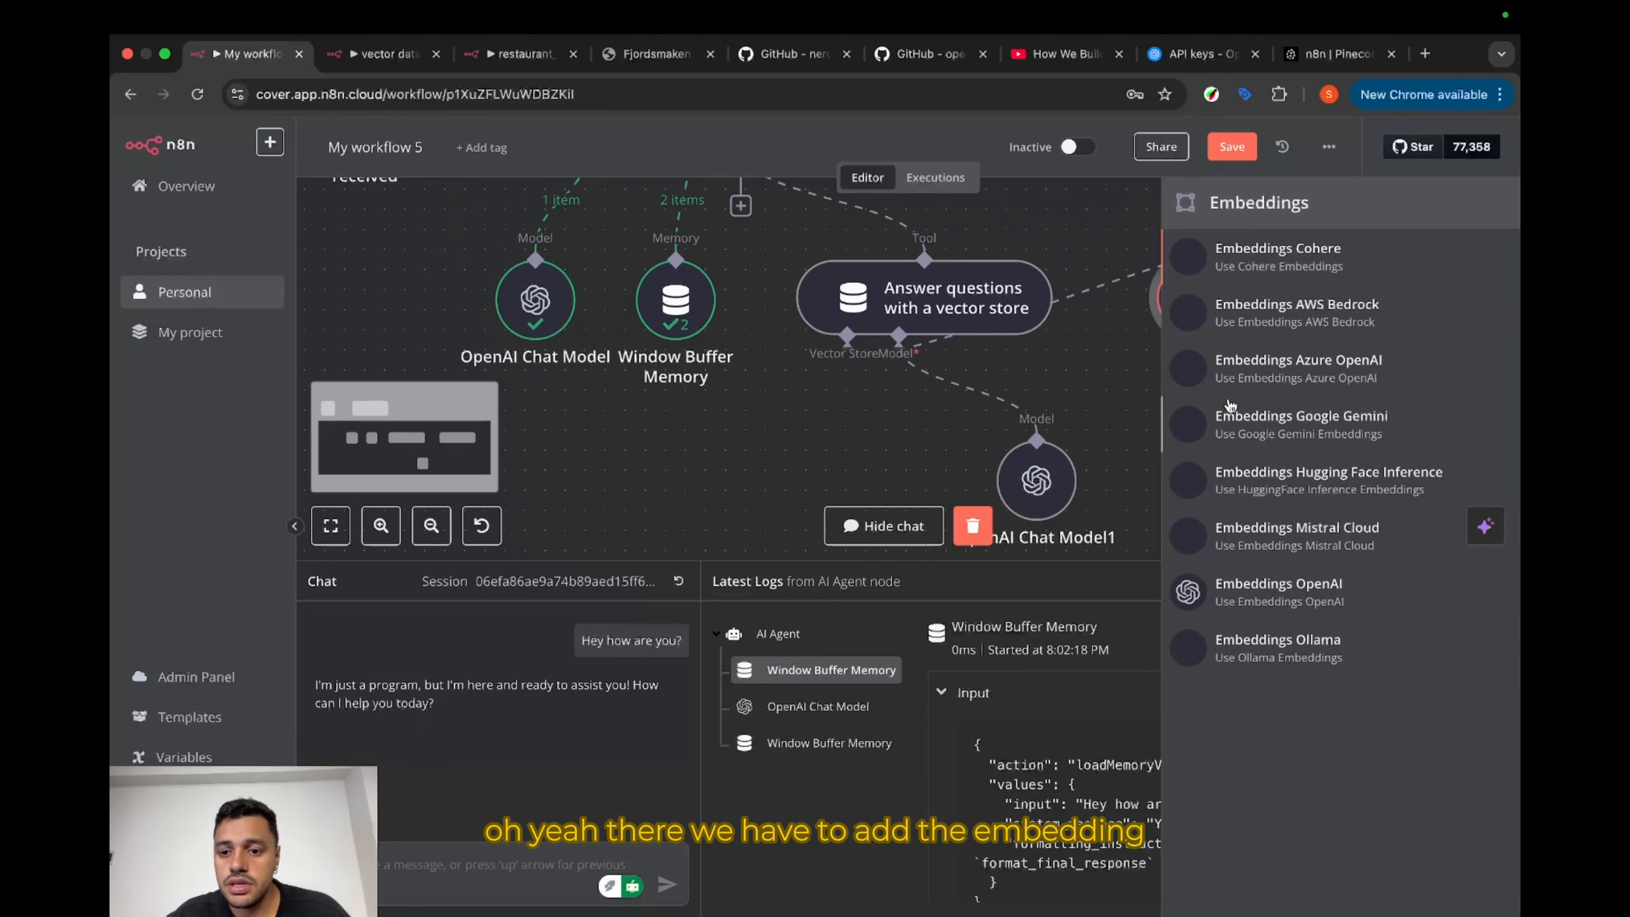
{"action": "left_click", "coordinate": [1242, 594]}
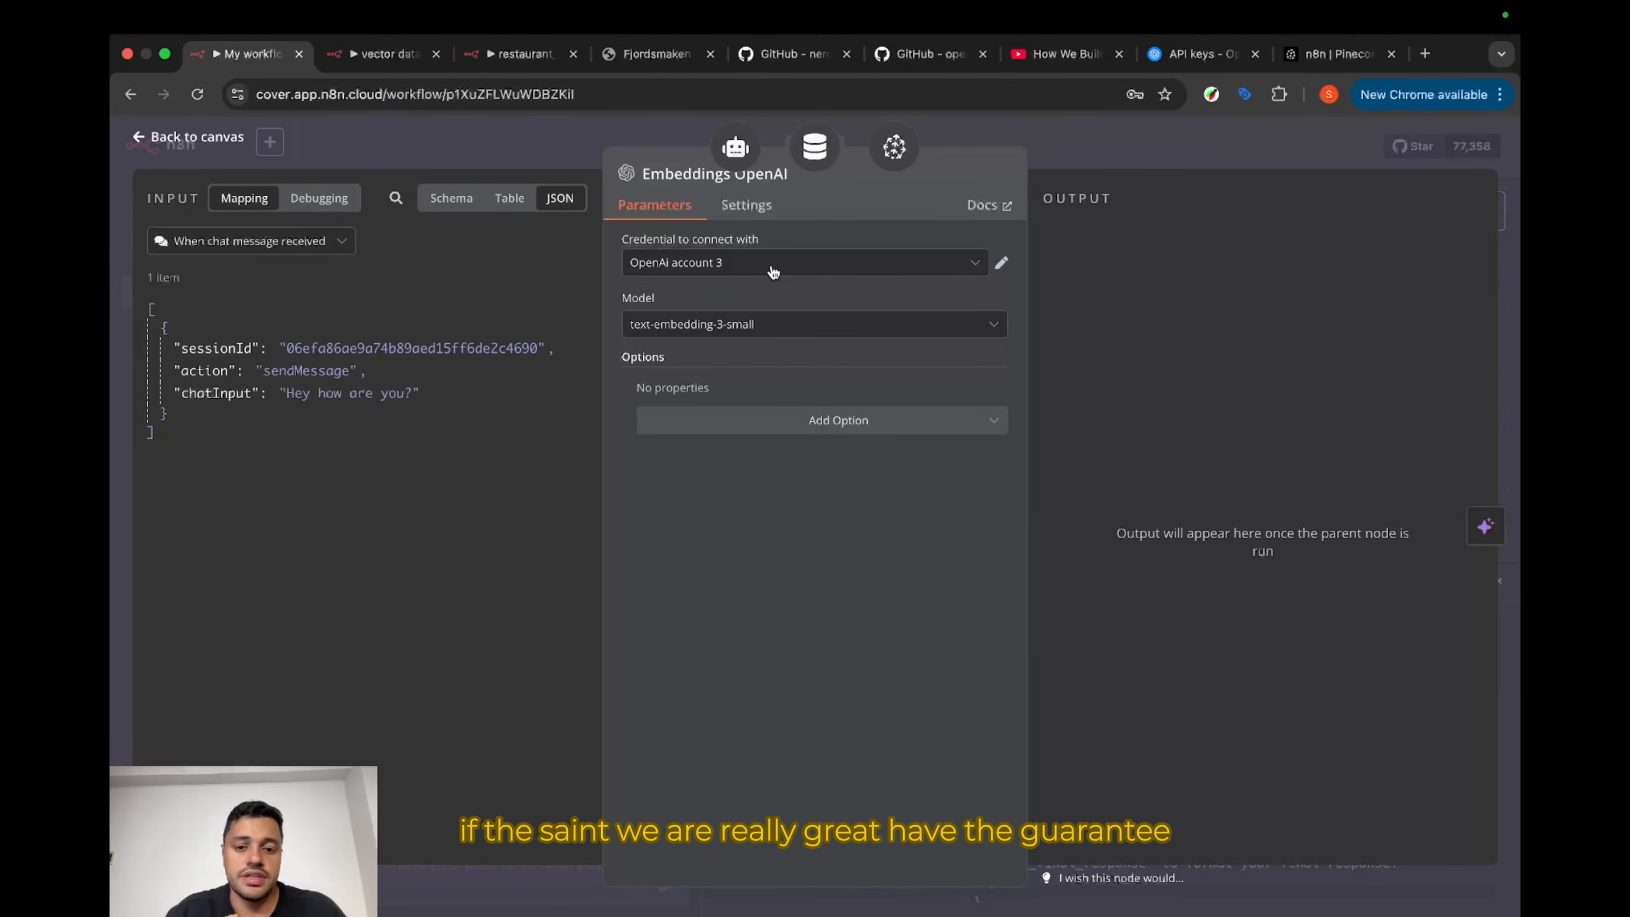
{"action": "left_click", "coordinate": [770, 325]}
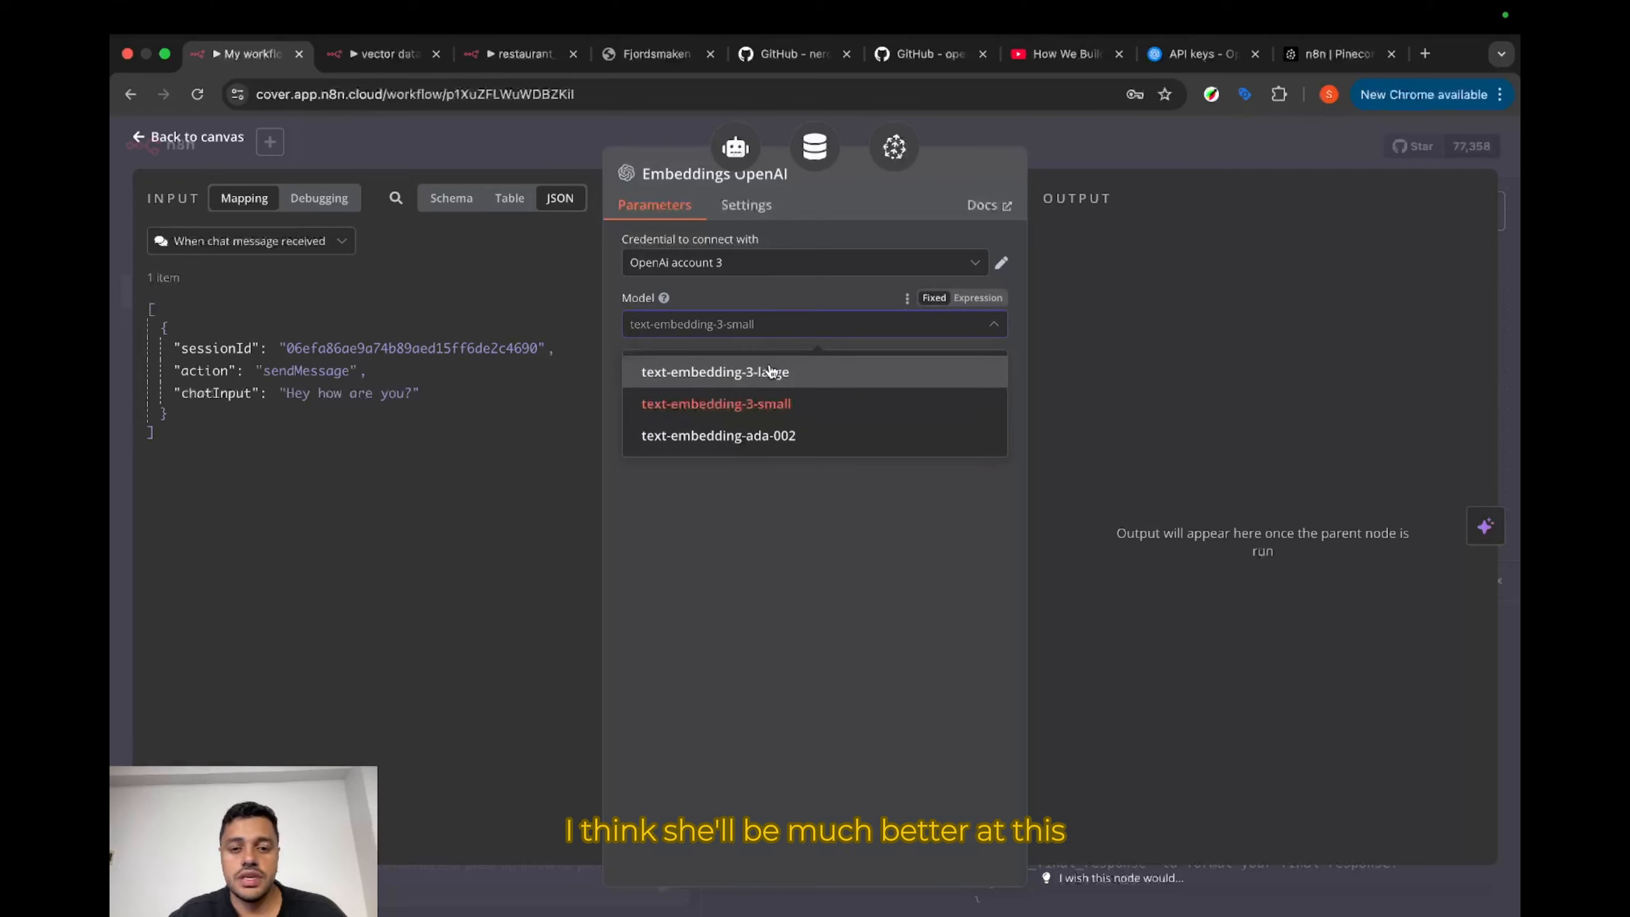
{"action": "left_click", "coordinate": [772, 372]}
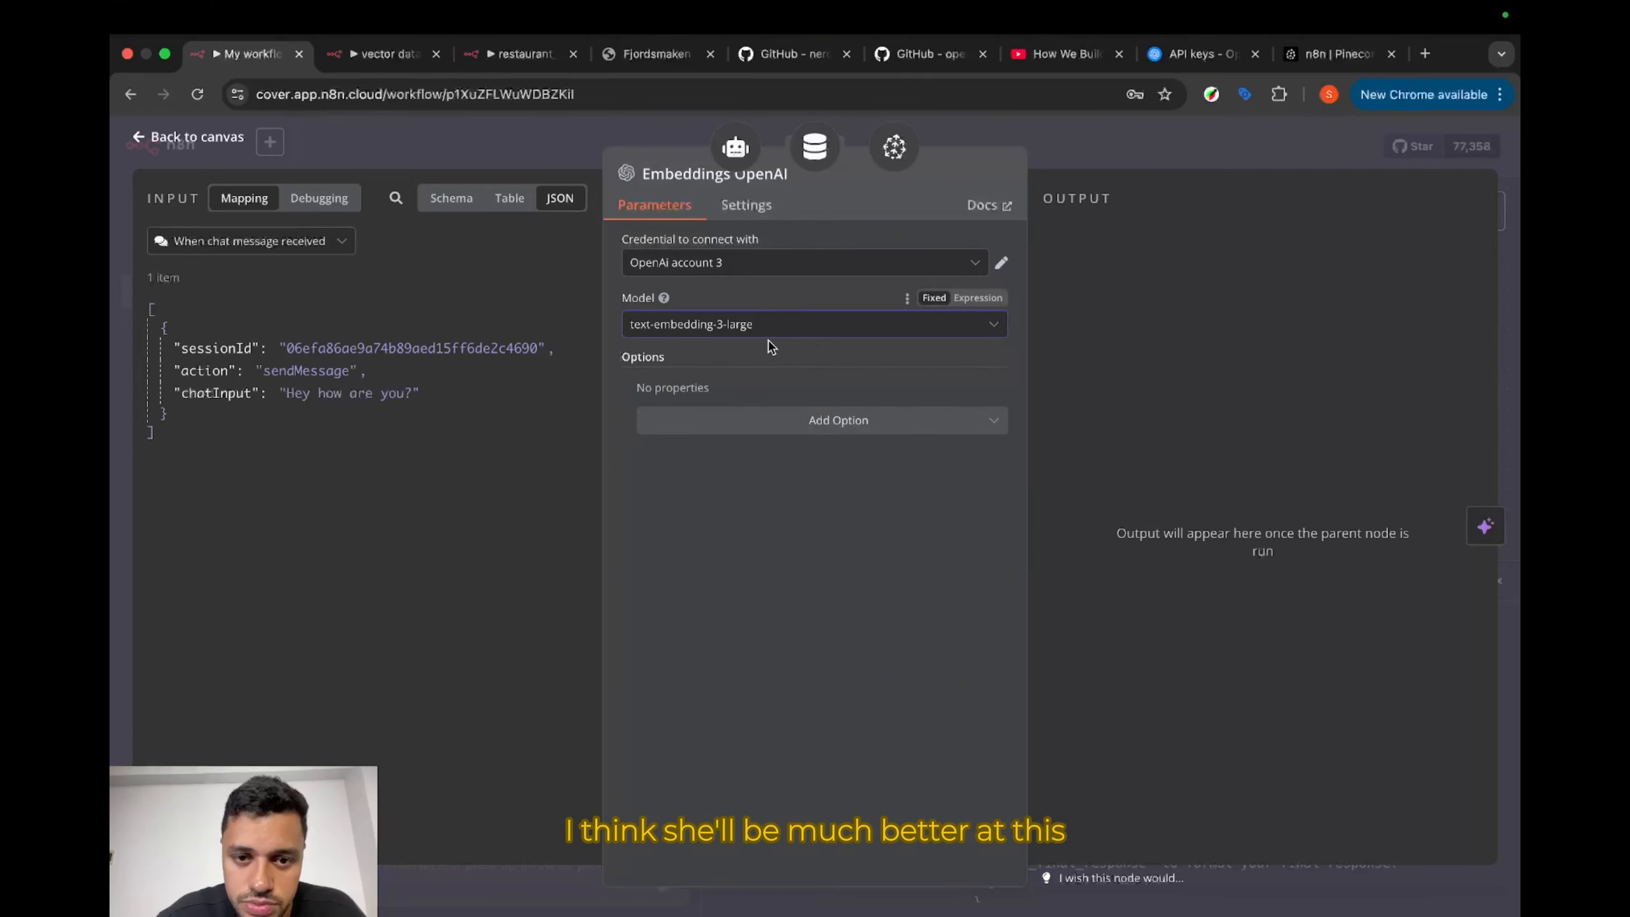
{"action": "left_click", "coordinate": [768, 333]}
{"action": "left_click", "coordinate": [754, 409]}
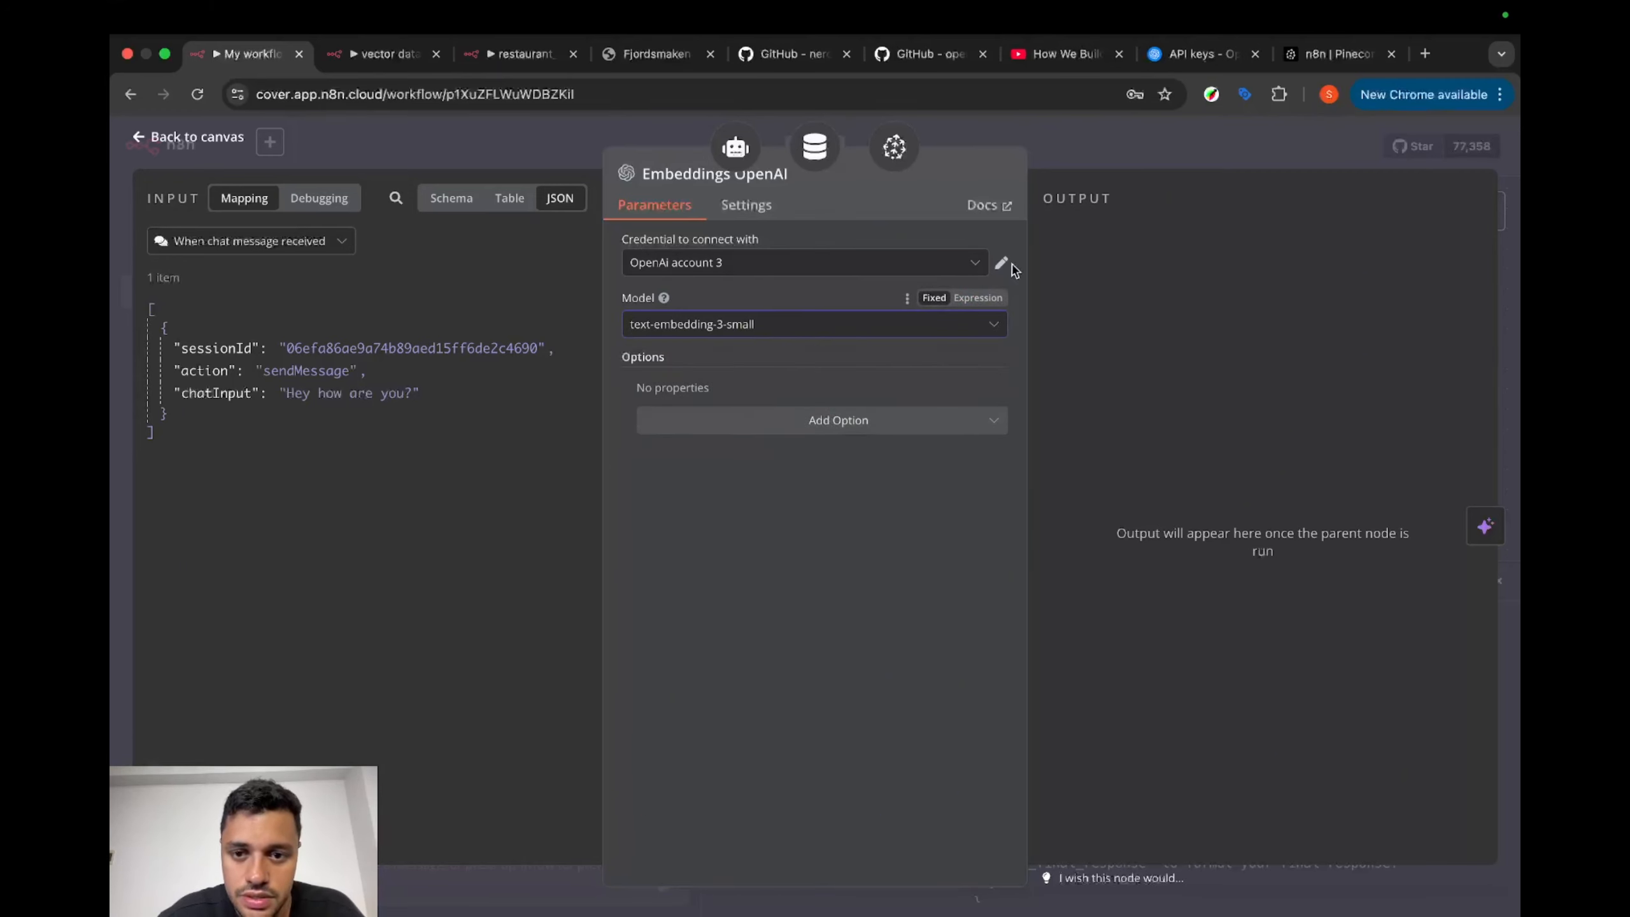
{"action": "left_click", "coordinate": [1103, 157]}
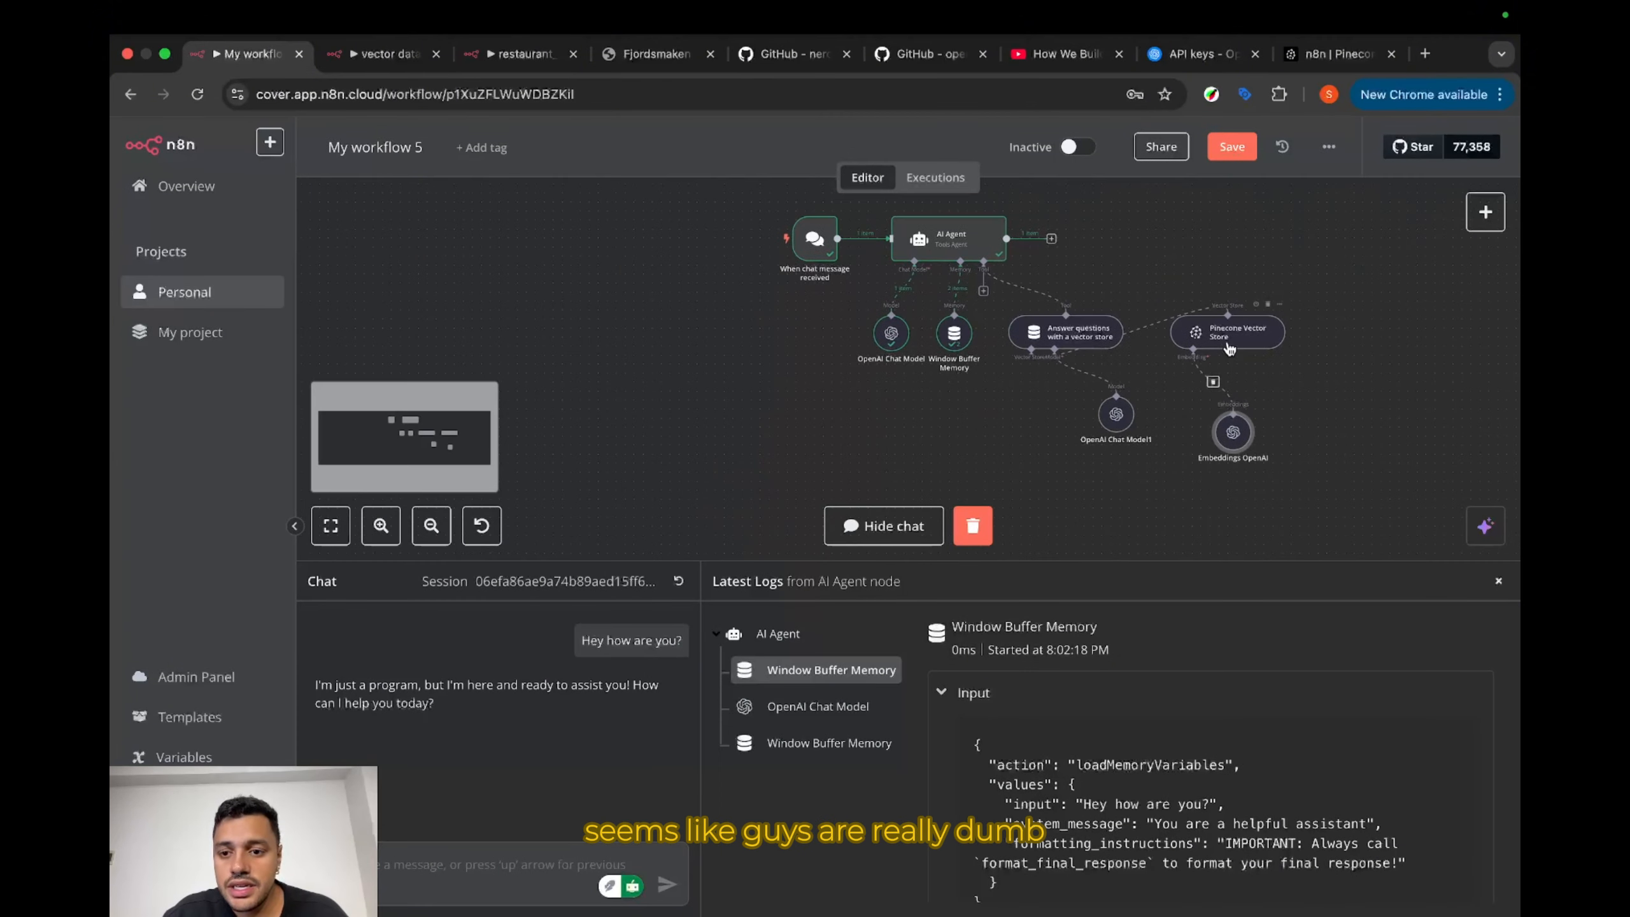
Step: Move the Pinecone Vector Store below the question tool and the Embeddings OpenAI node beneath the vector store
{"action": "left_click_drag", "start_coordinate": [1166, 372], "coordinate": [977, 434]}
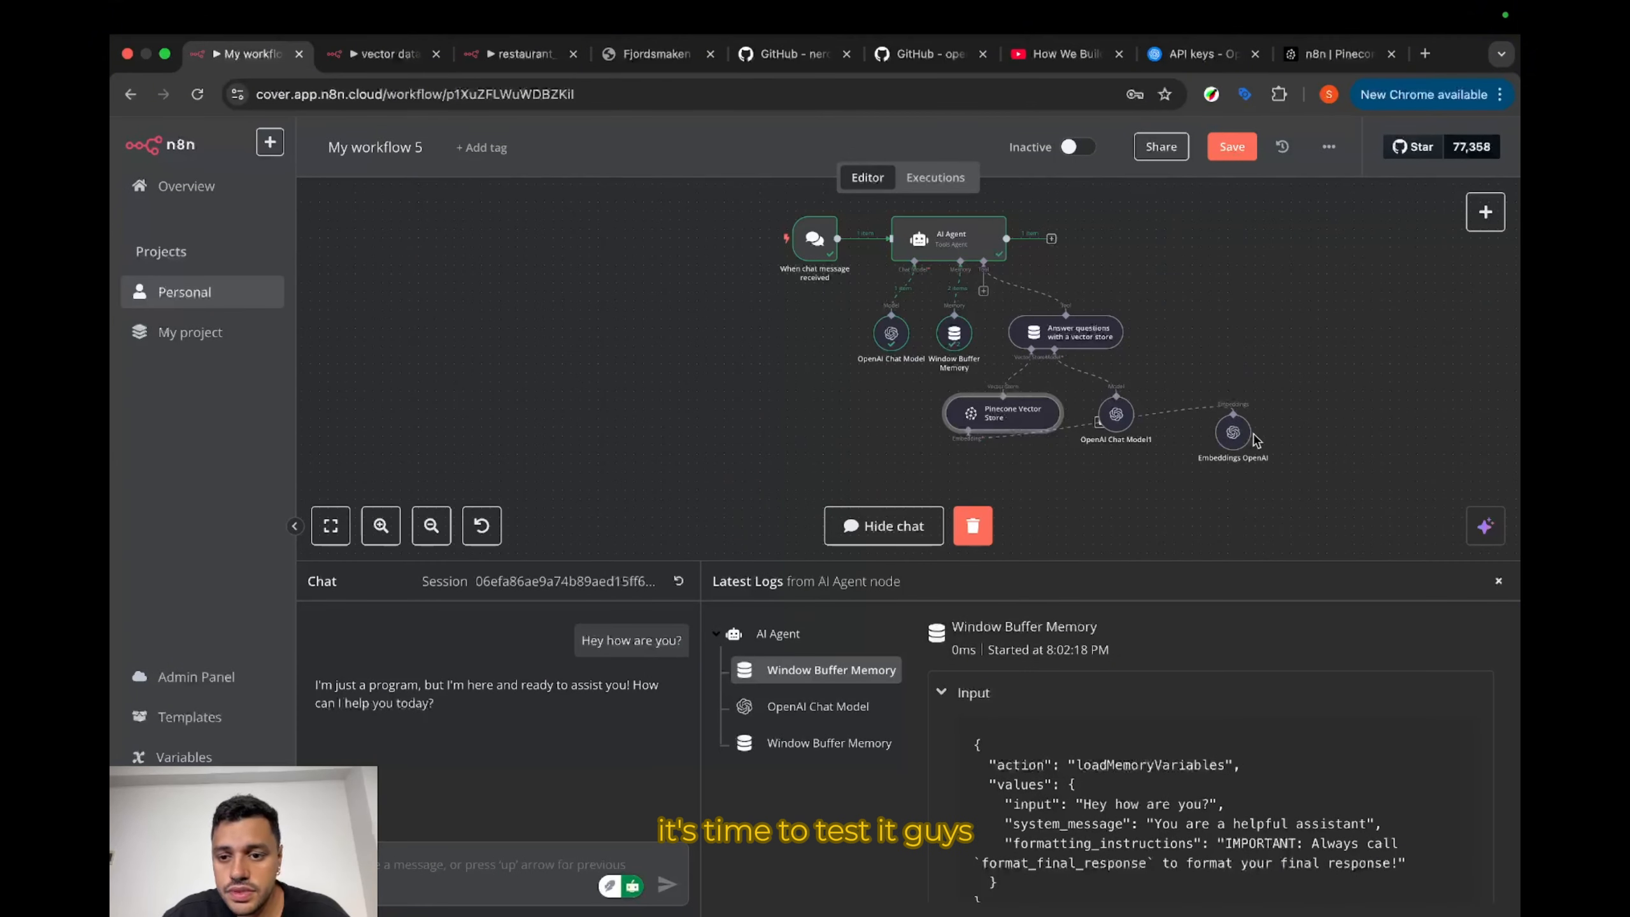
{"action": "left_click_drag", "start_coordinate": [1234, 440], "coordinate": [956, 493]}
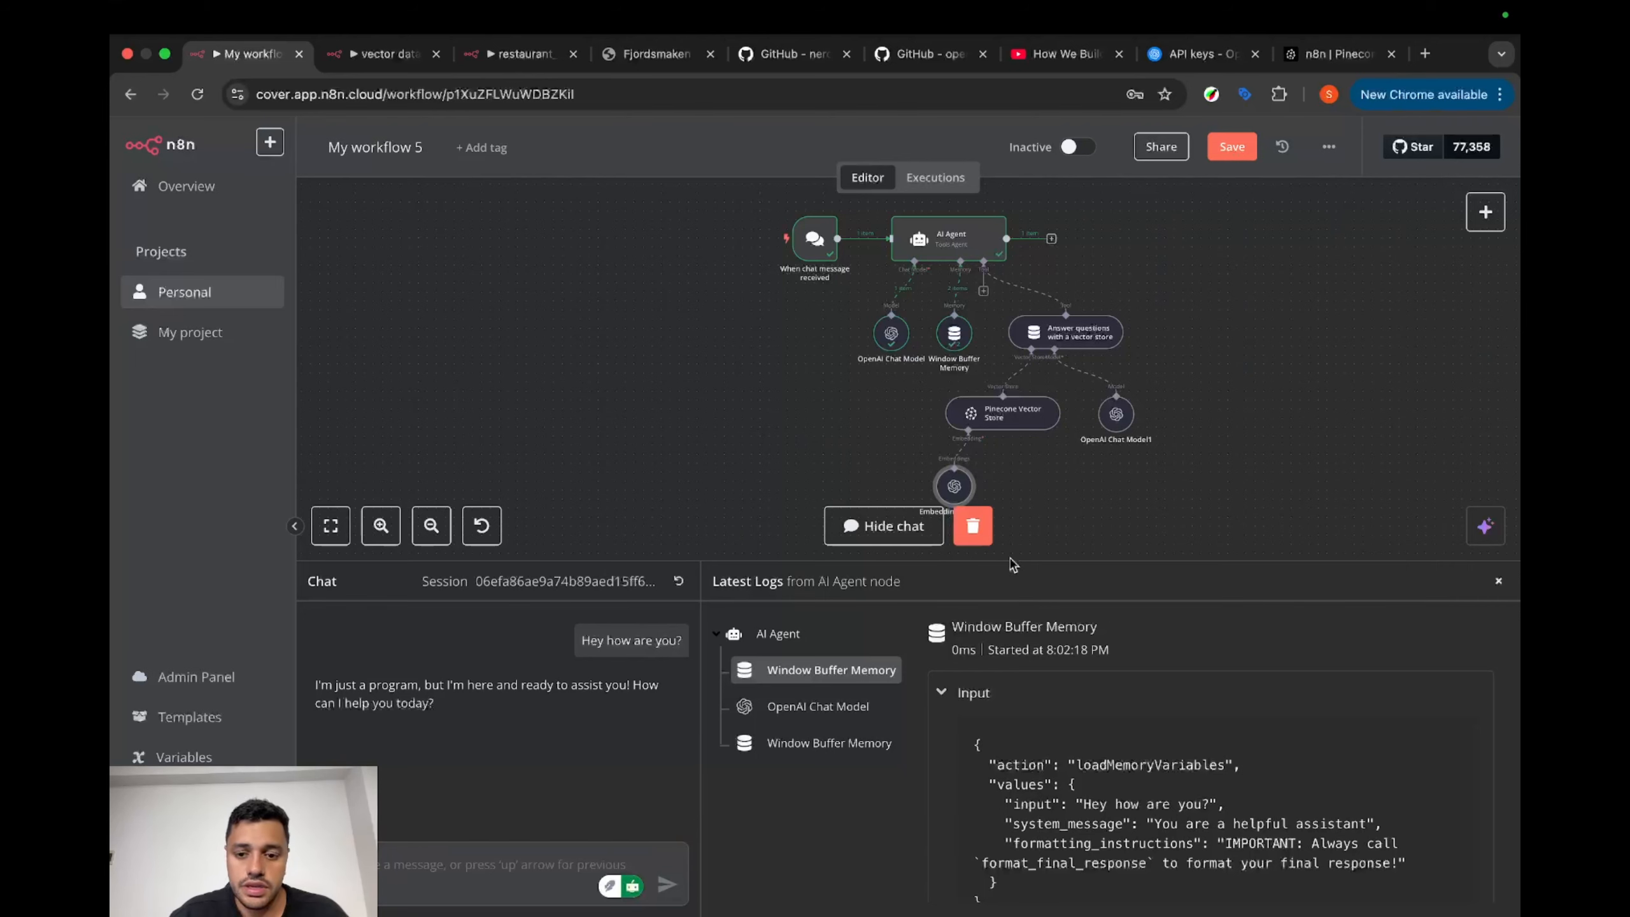
Step: Clear the previous execution, reset the chat session and send the test message "Hey do you have salmon on your menu?"
{"action": "left_click", "coordinate": [982, 537]}
{"action": "left_click", "coordinate": [678, 581]}
{"action": "left_click", "coordinate": [968, 565]}
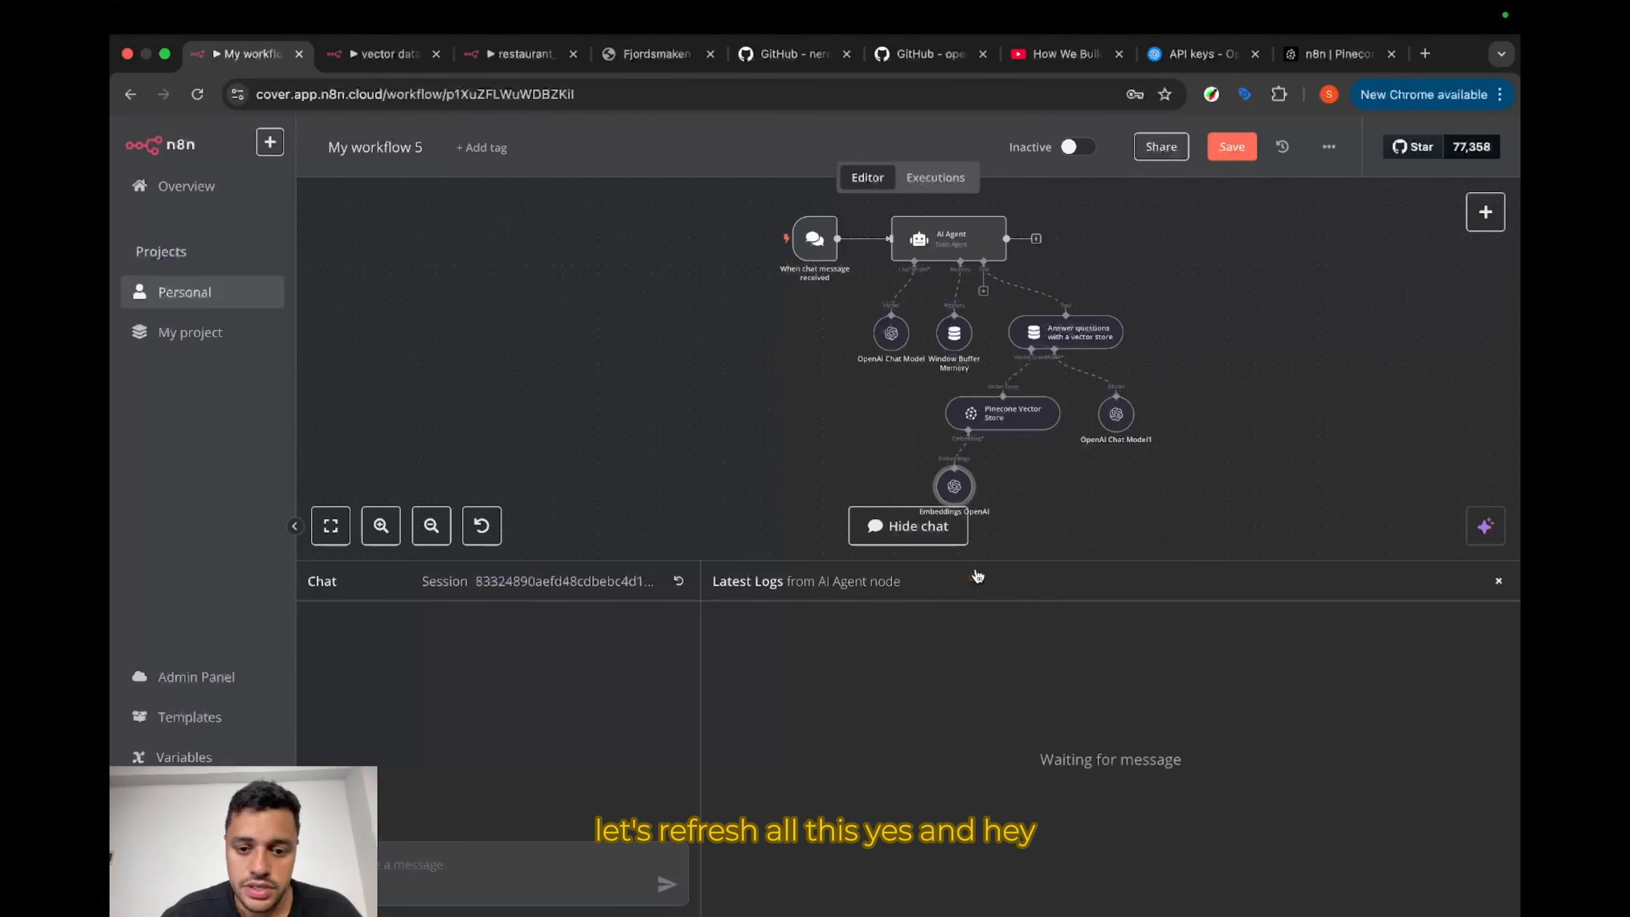
{"action": "left_click", "coordinate": [405, 885]}
{"action": "type", "text": "do you have"}
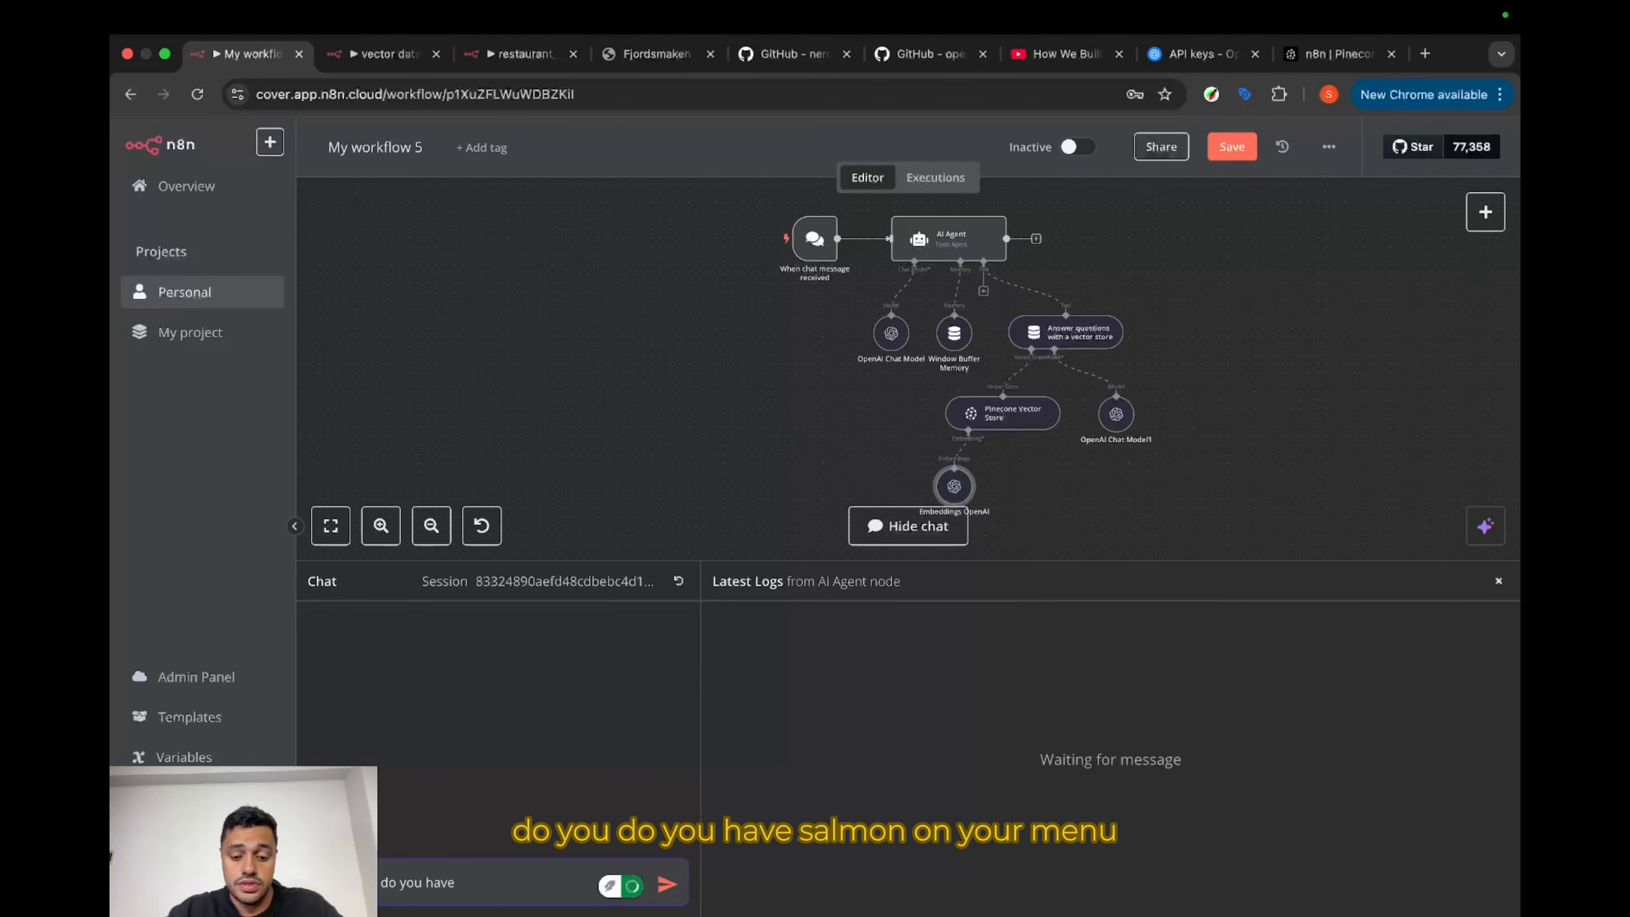
{"action": "type", "text": " salmon on yo"}
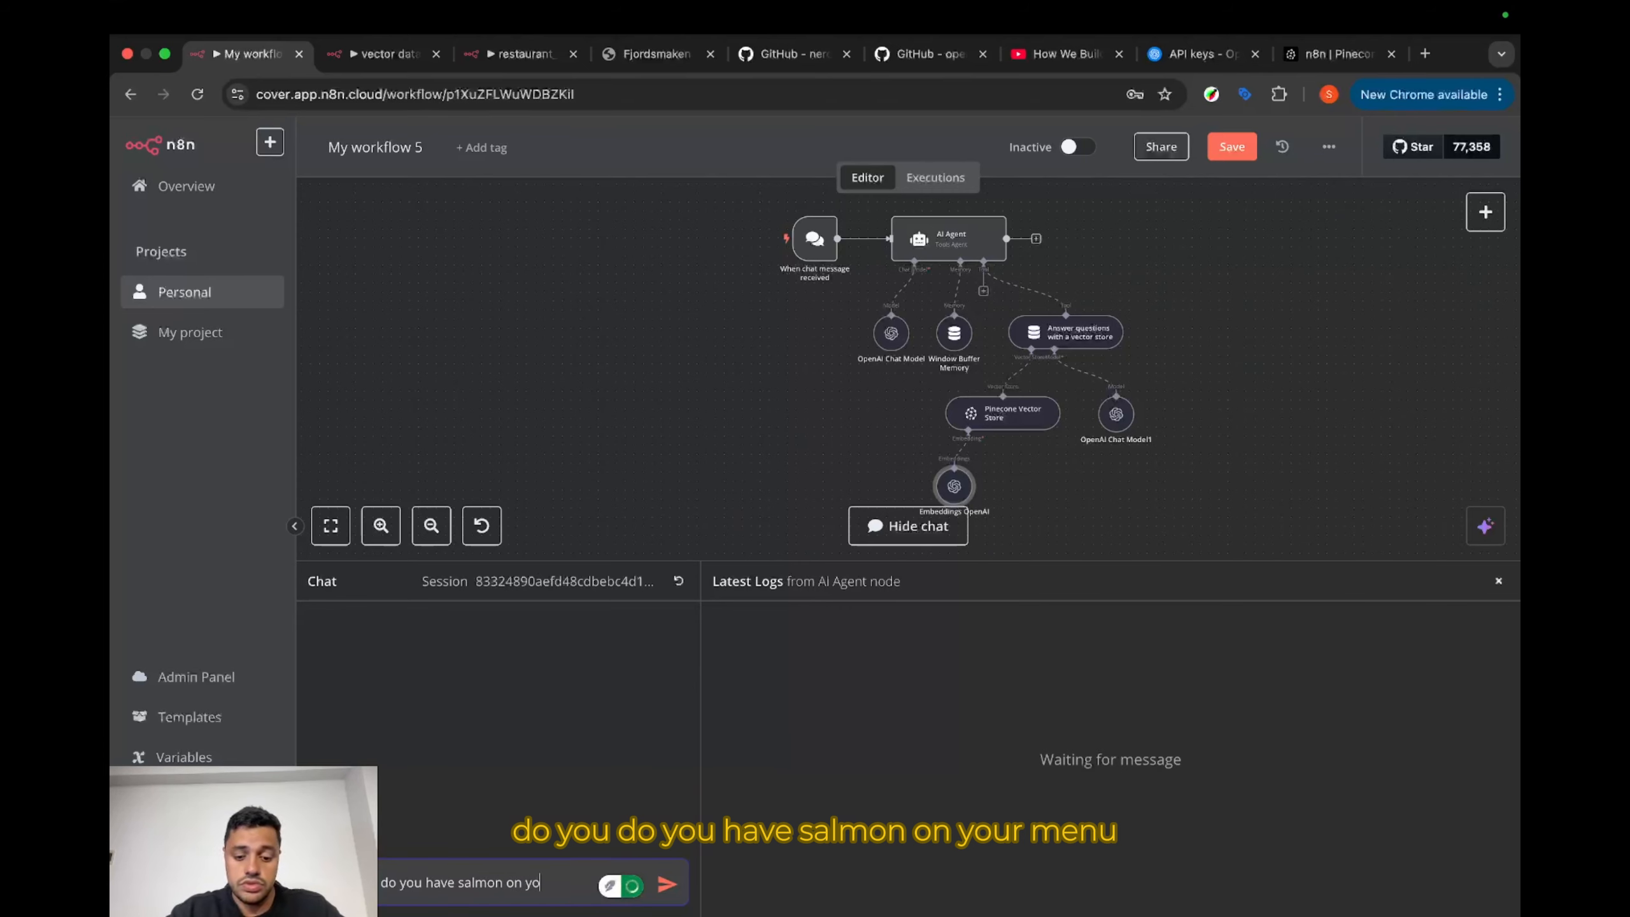
{"action": "type", "text": "ur menu?"}
{"action": "key", "text": "Return"}
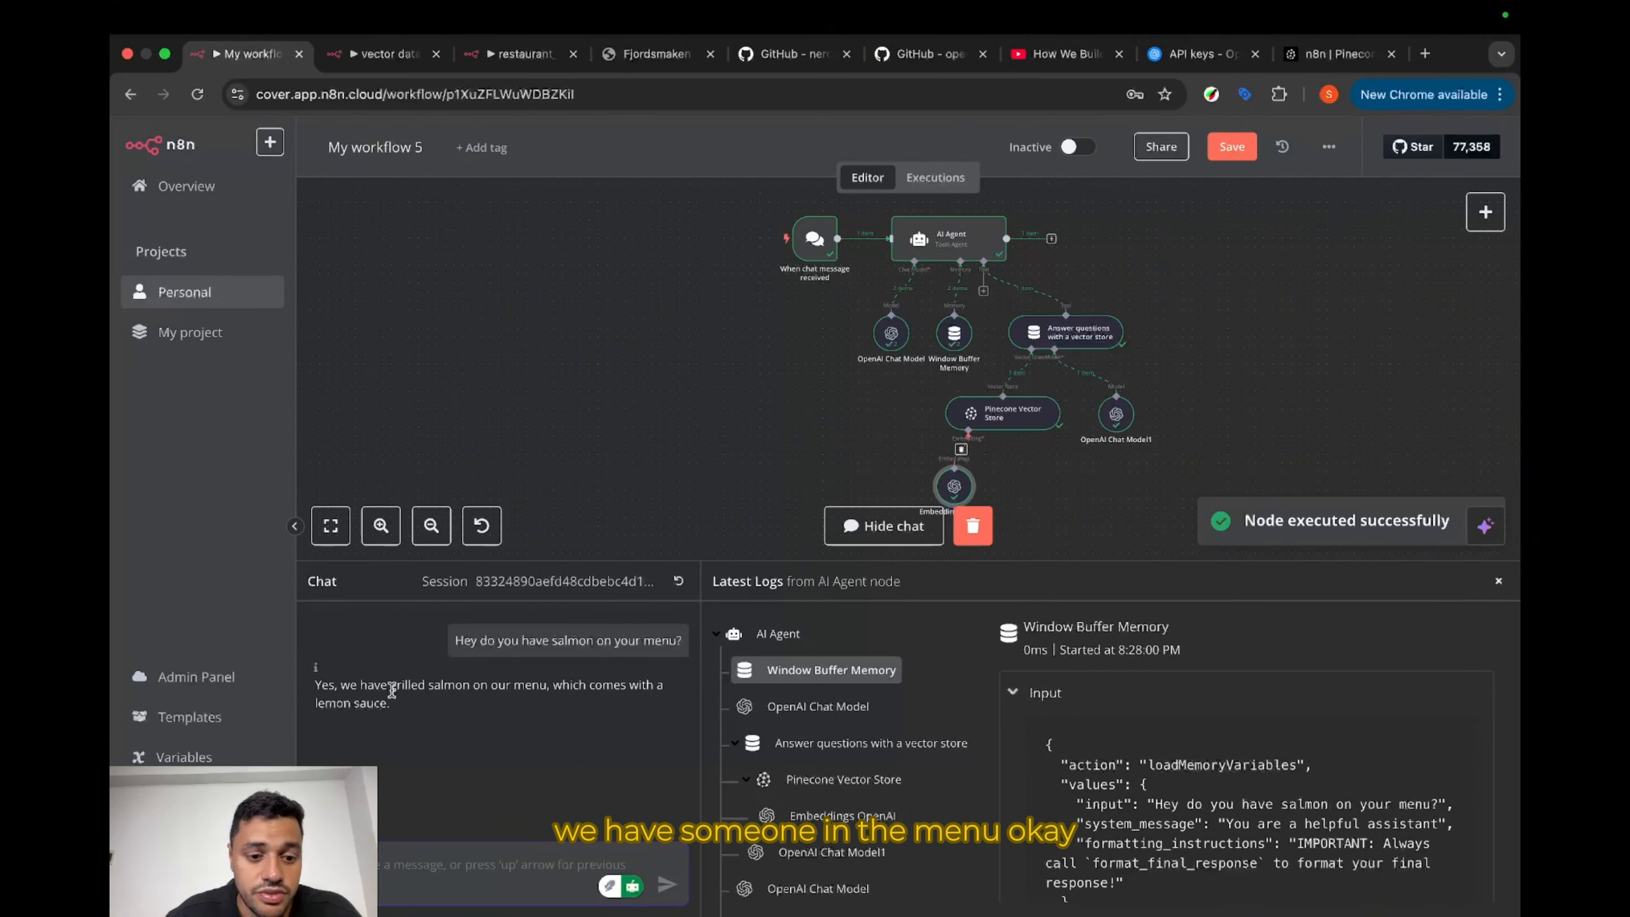
Step: Send the follow-up chat message "What is the price" to the agent
{"action": "left_click", "coordinate": [450, 861]}
{"action": "type", "text": "what is the price"}
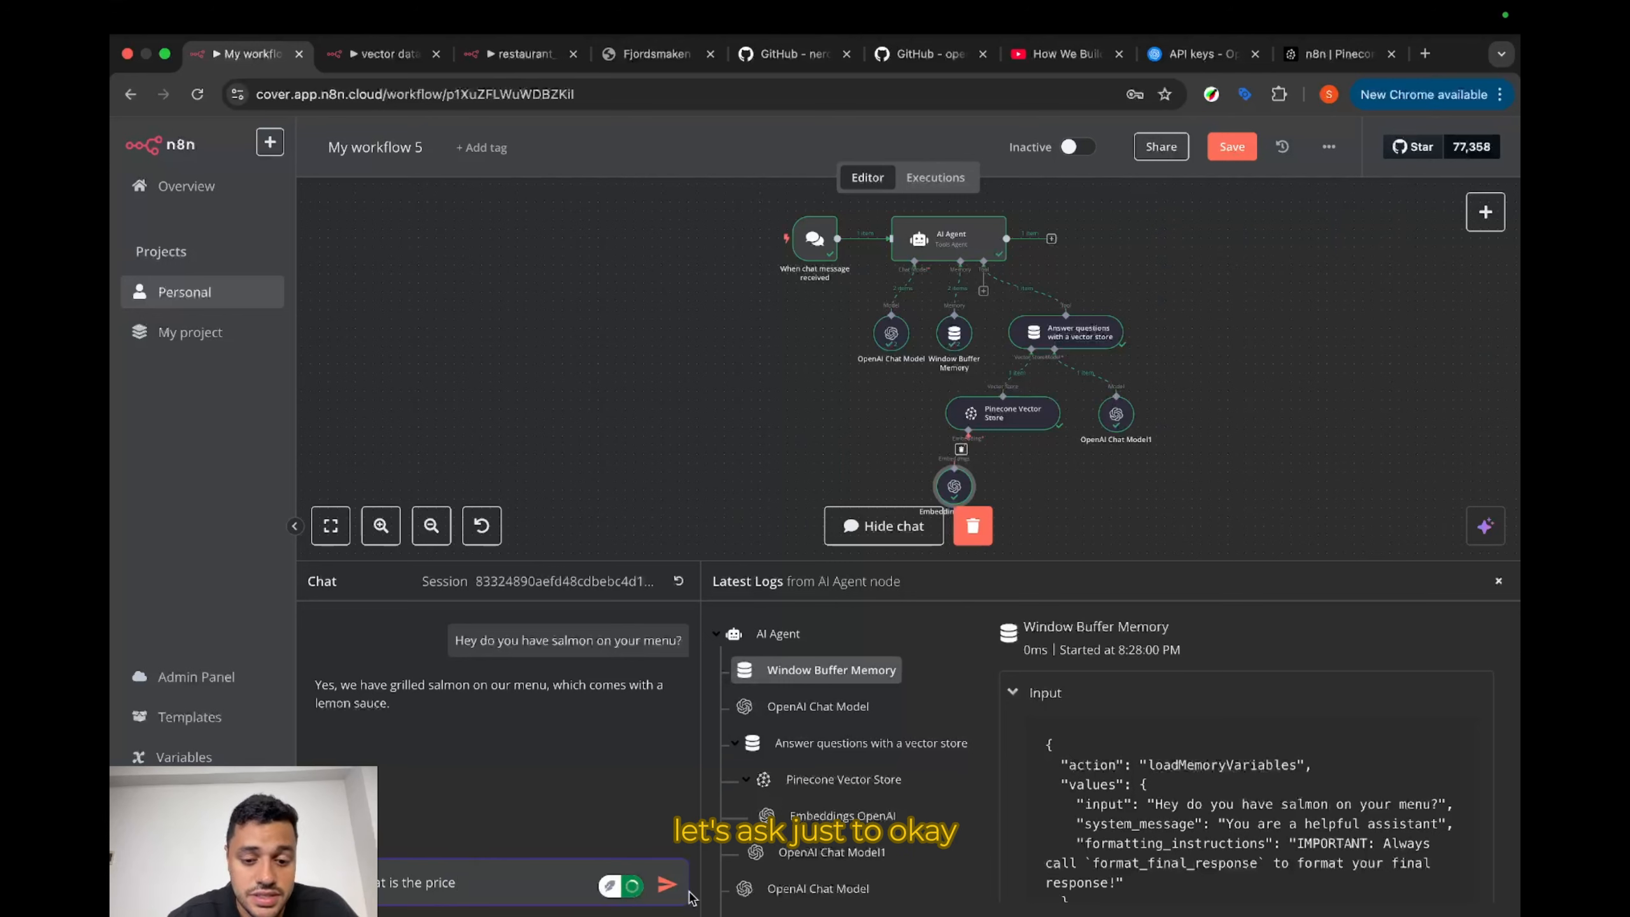
{"action": "left_click", "coordinate": [666, 887]}
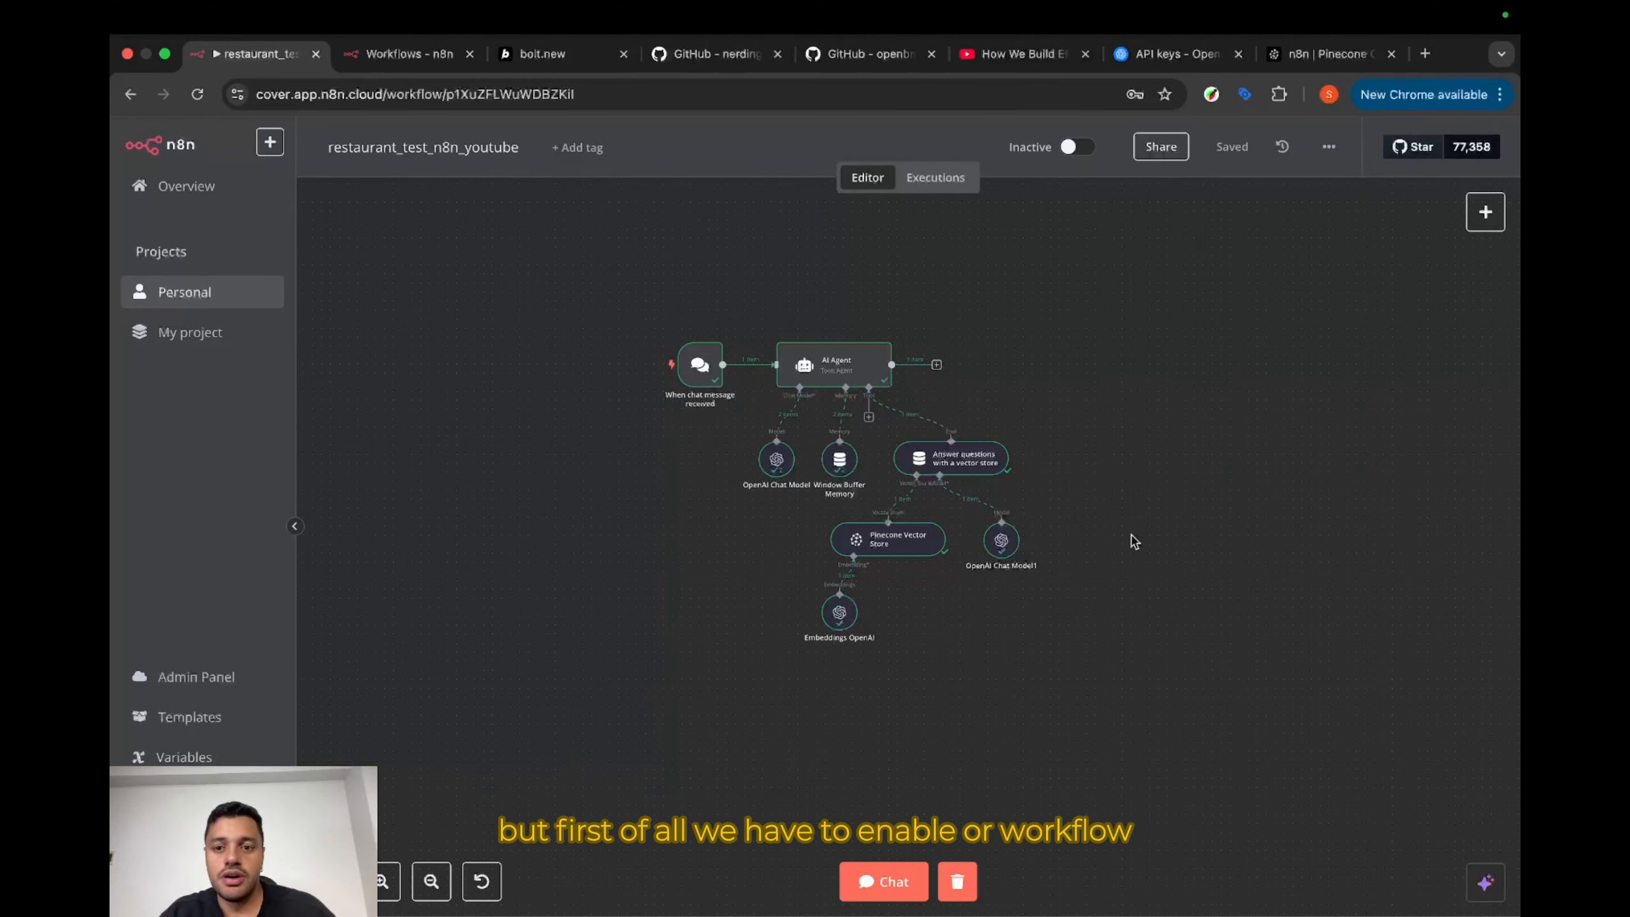
Step: Activate the workflow and make the chat trigger publicly available in Hosted Chat mode
{"action": "left_click", "coordinate": [1069, 156]}
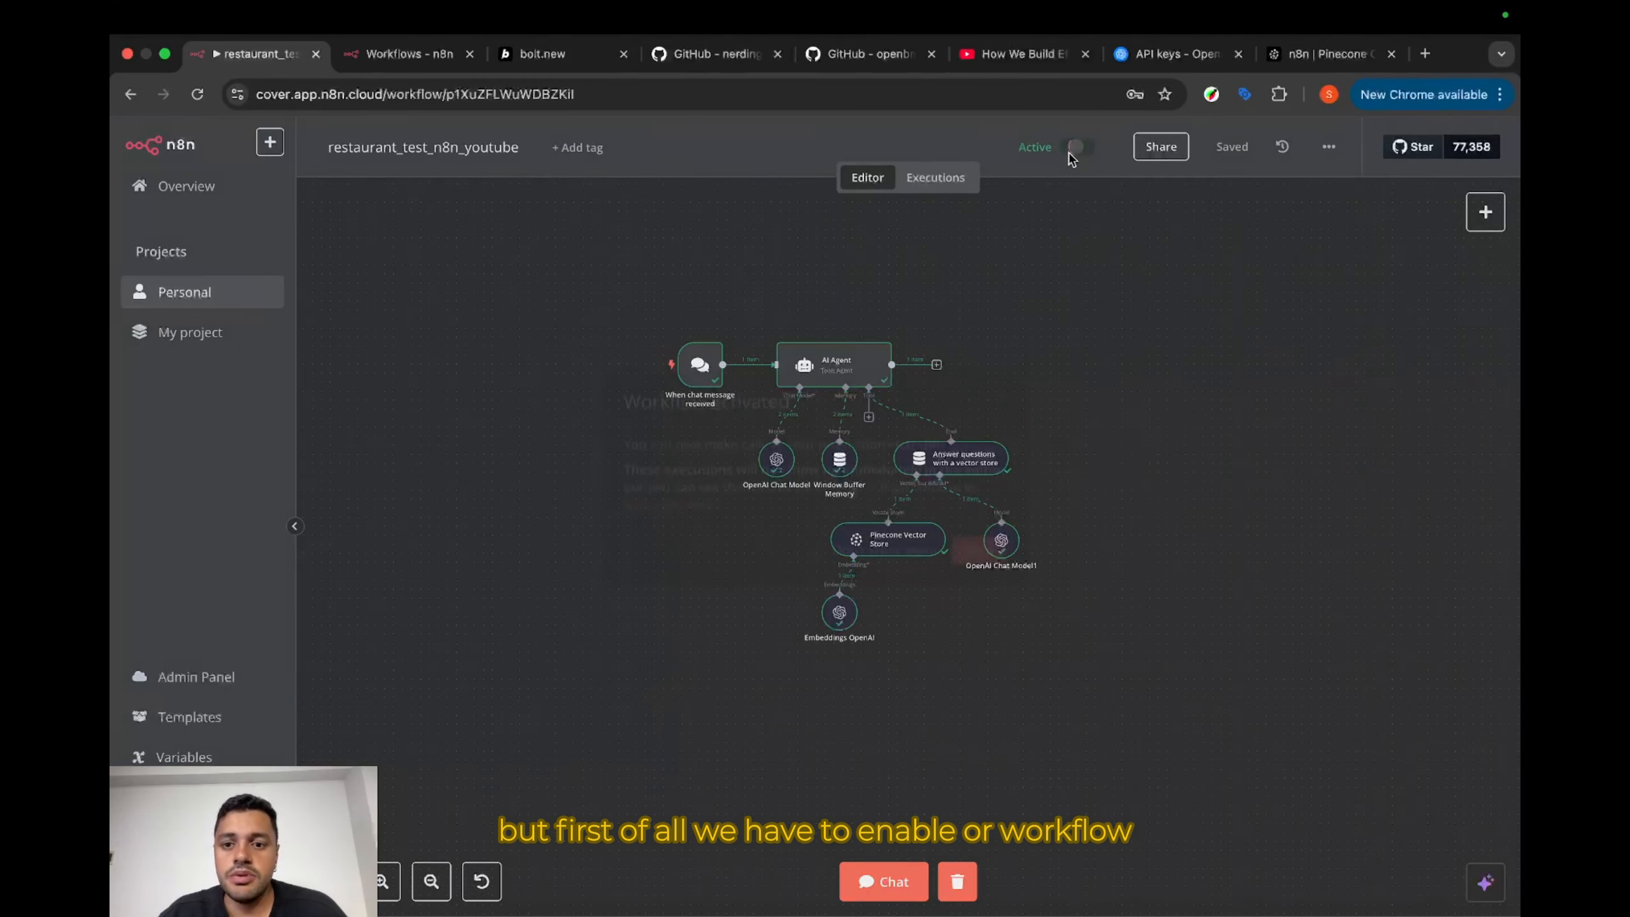
{"action": "left_click", "coordinate": [972, 571]}
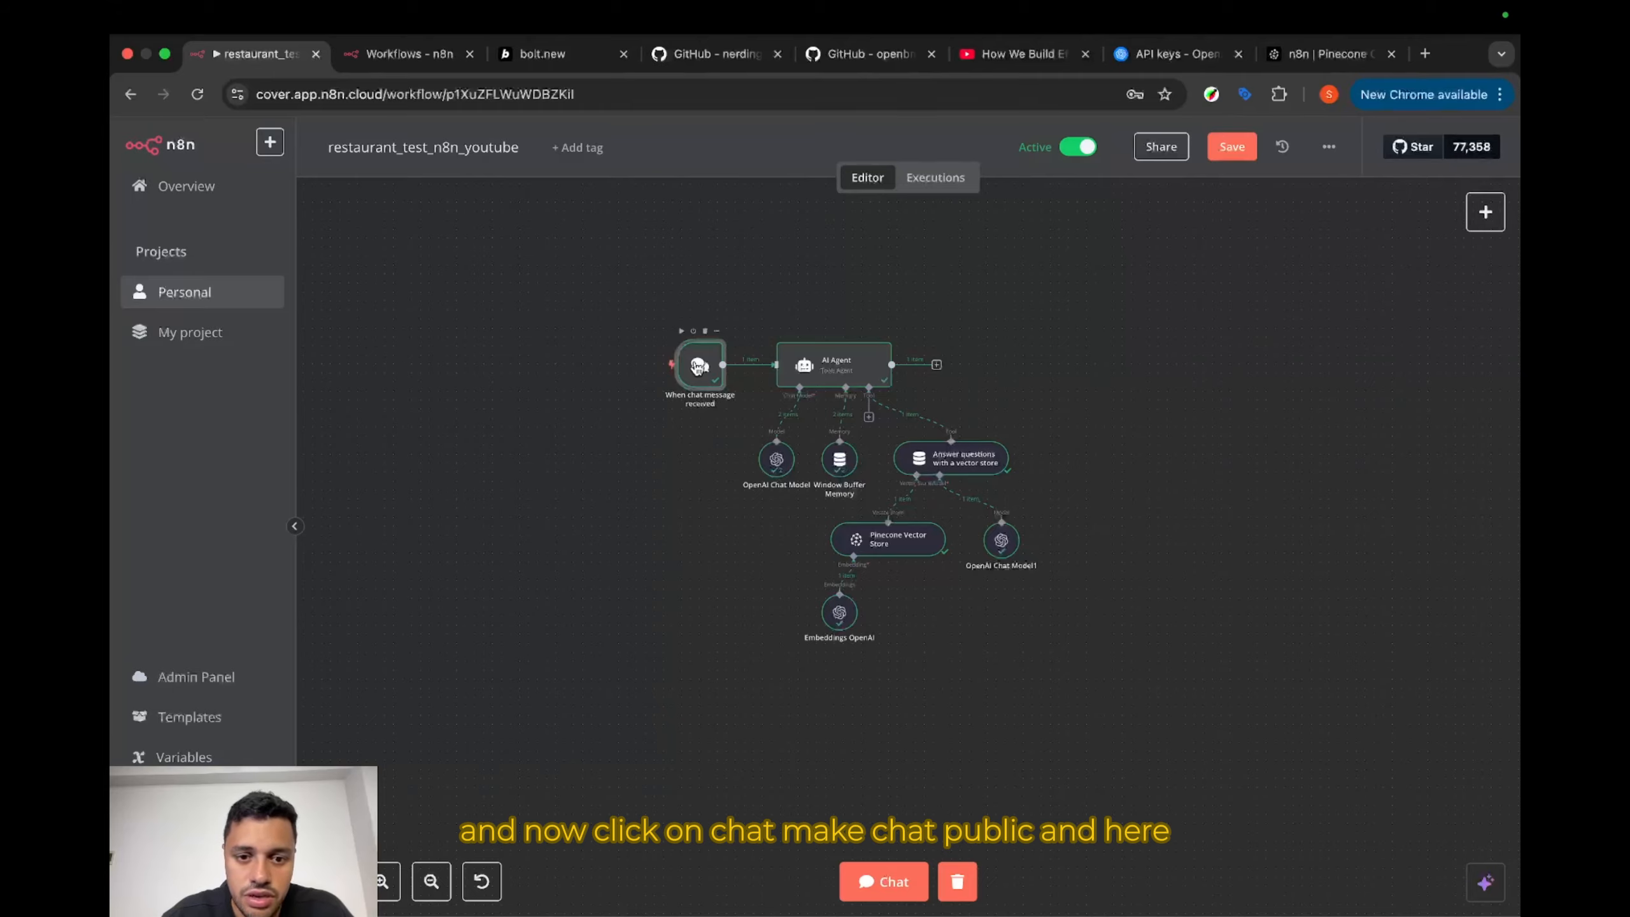
{"action": "double_click", "coordinate": [699, 366]}
{"action": "left_click", "coordinate": [178, 288]}
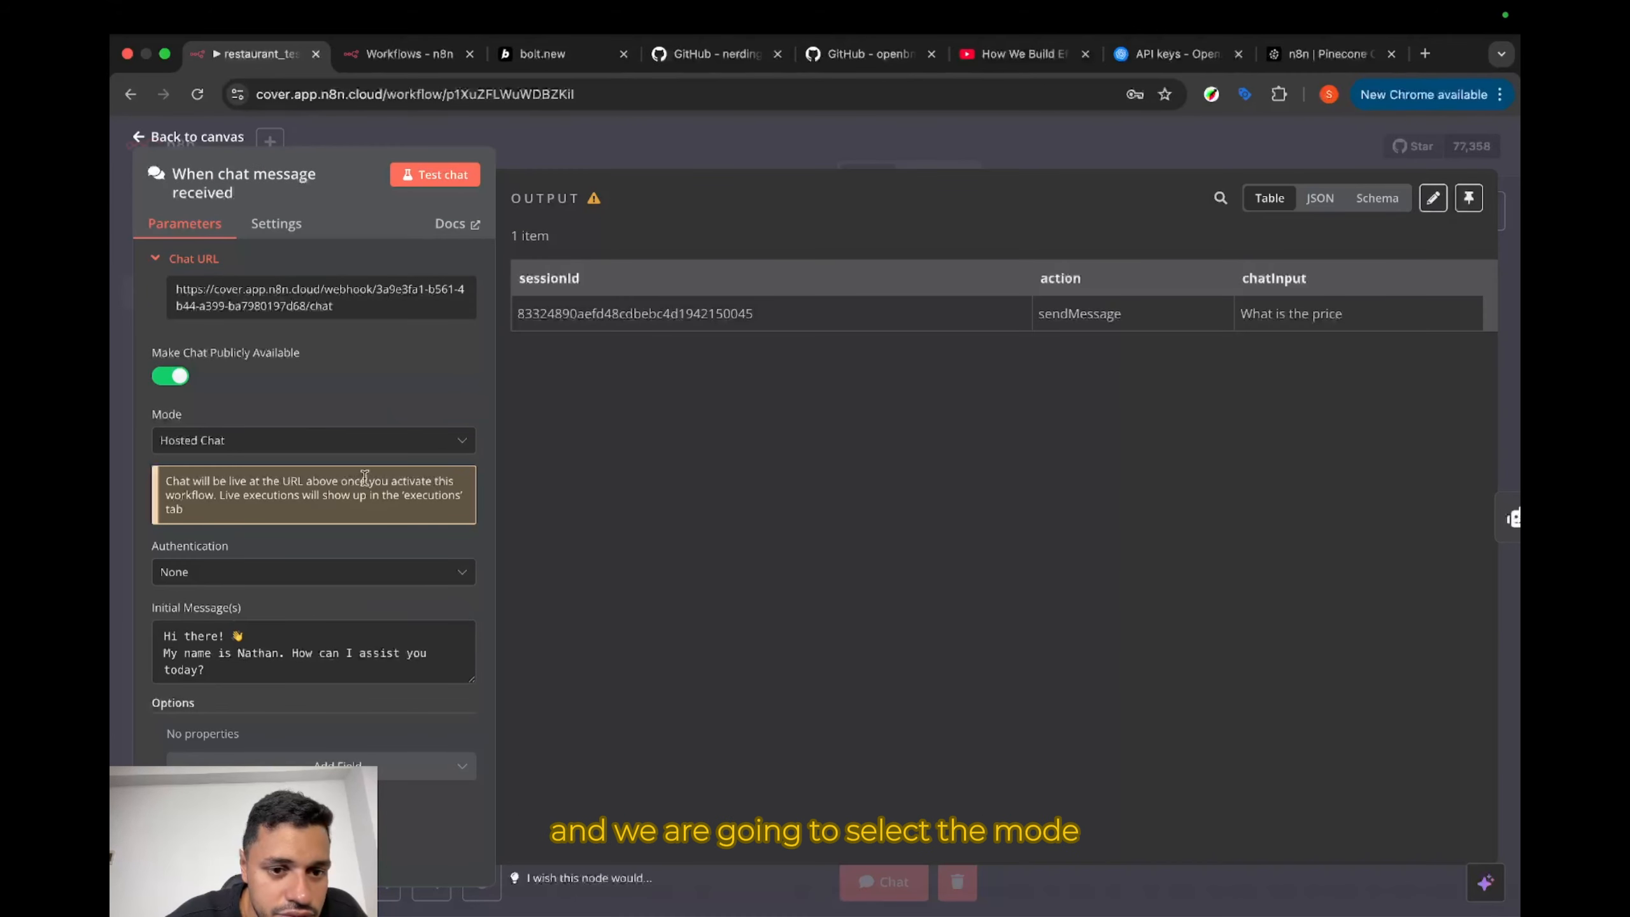
{"action": "left_click", "coordinate": [371, 454]}
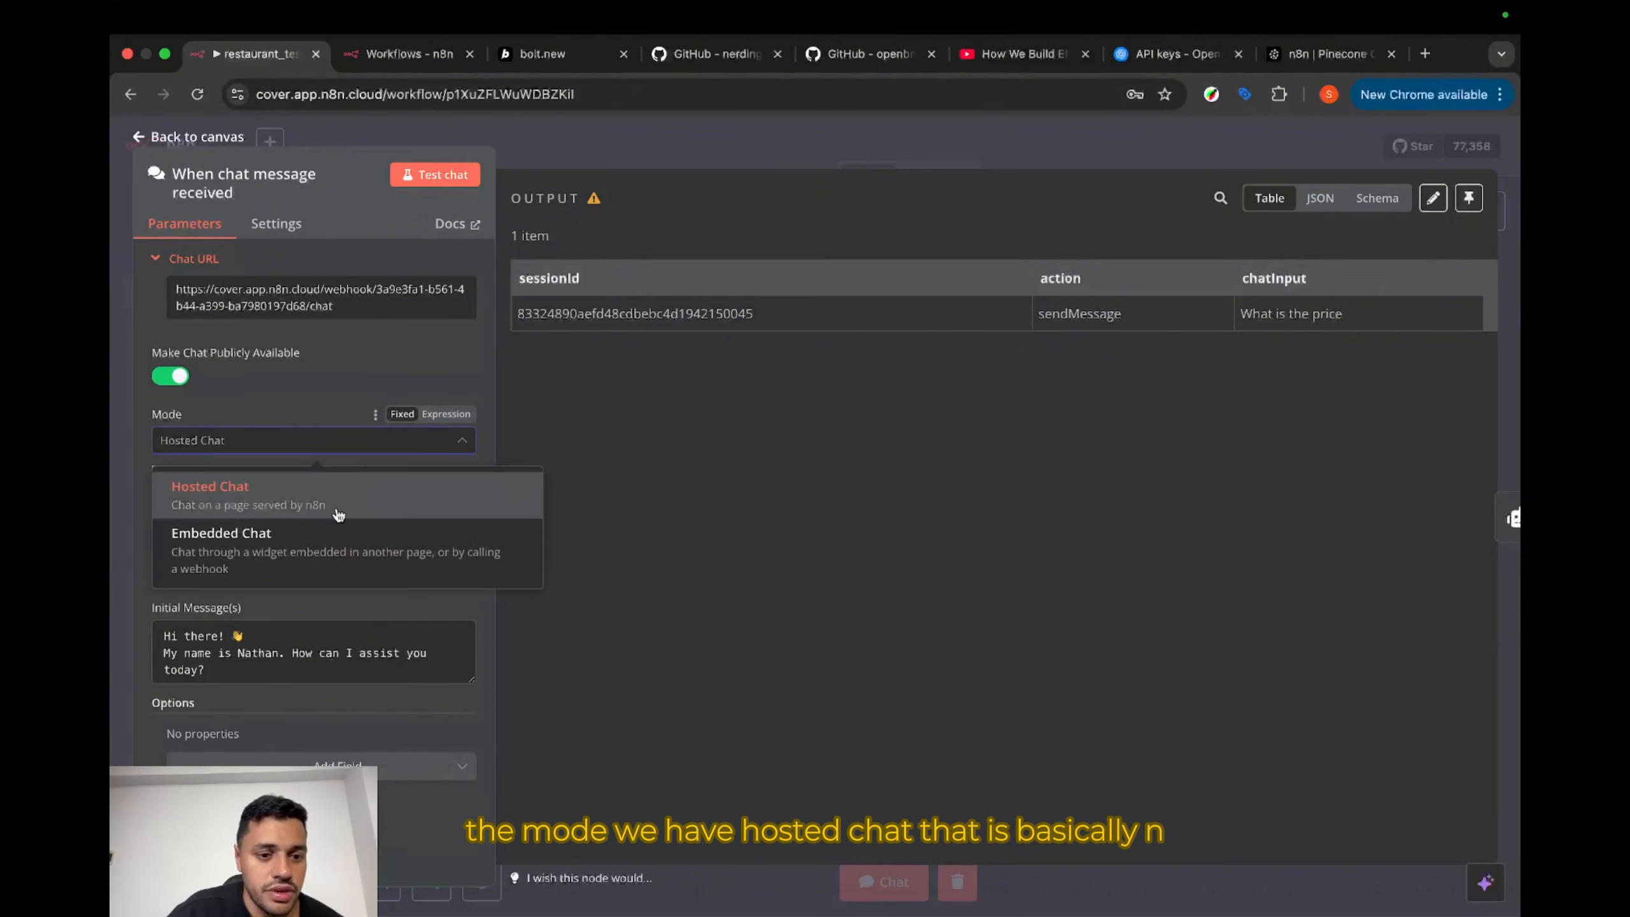
Step: Copy the hosted chat URL, try opening it in a new browser tab and close that tab
{"action": "left_click", "coordinate": [350, 319]}
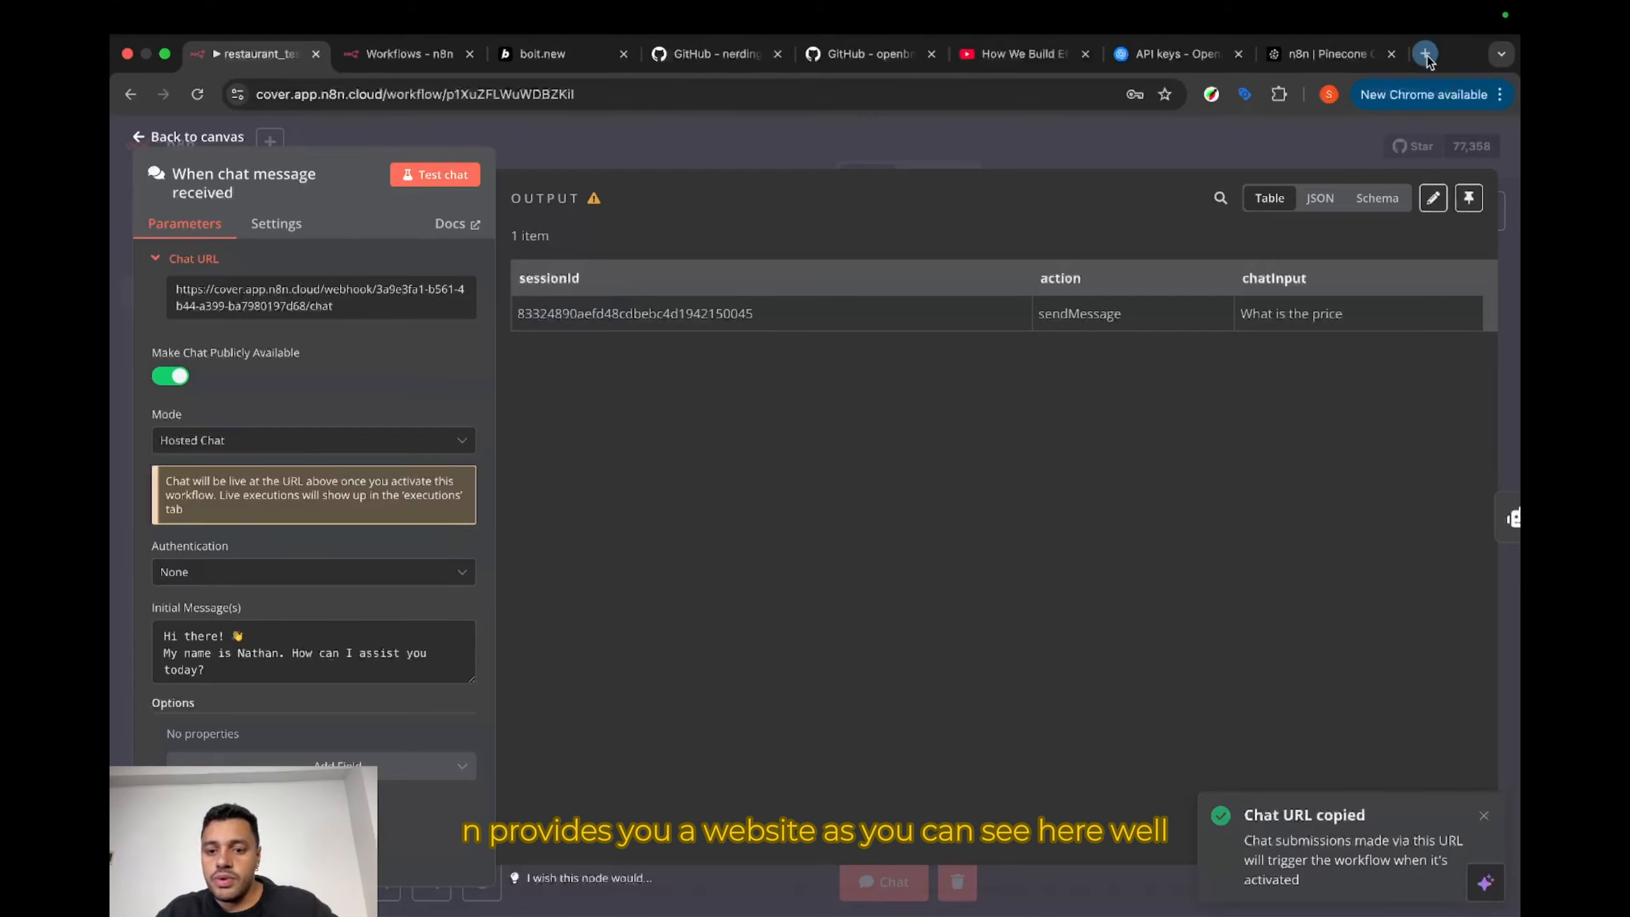
{"action": "left_click", "coordinate": [1424, 53]}
{"action": "key", "text": "super+v"}
{"action": "key", "text": "Return"}
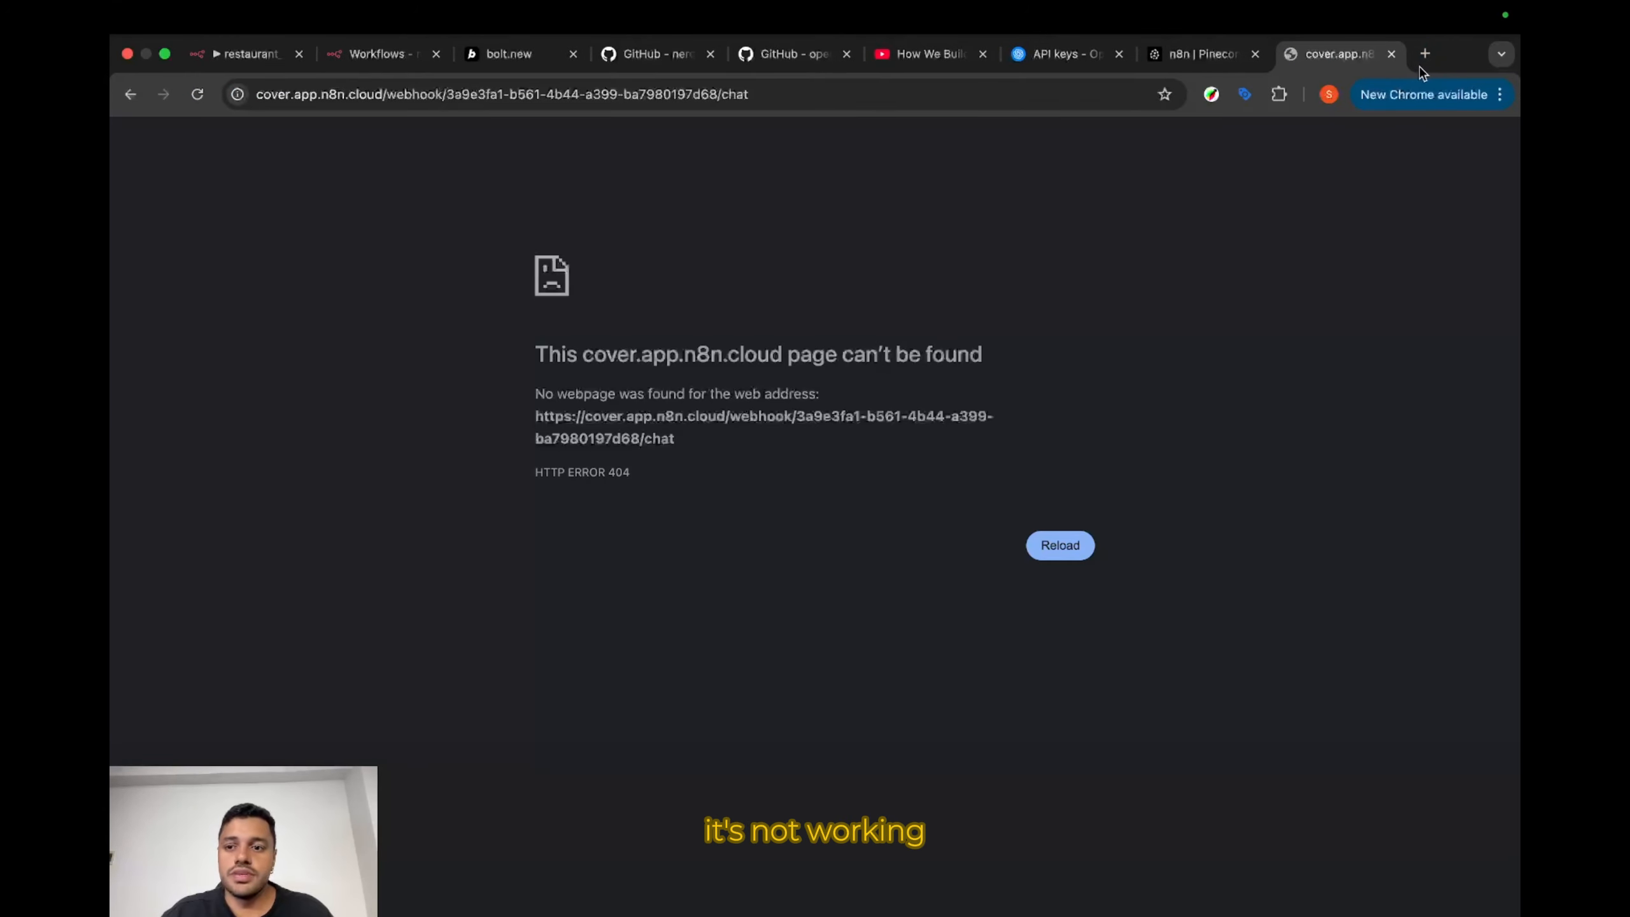
{"action": "left_click", "coordinate": [1391, 55]}
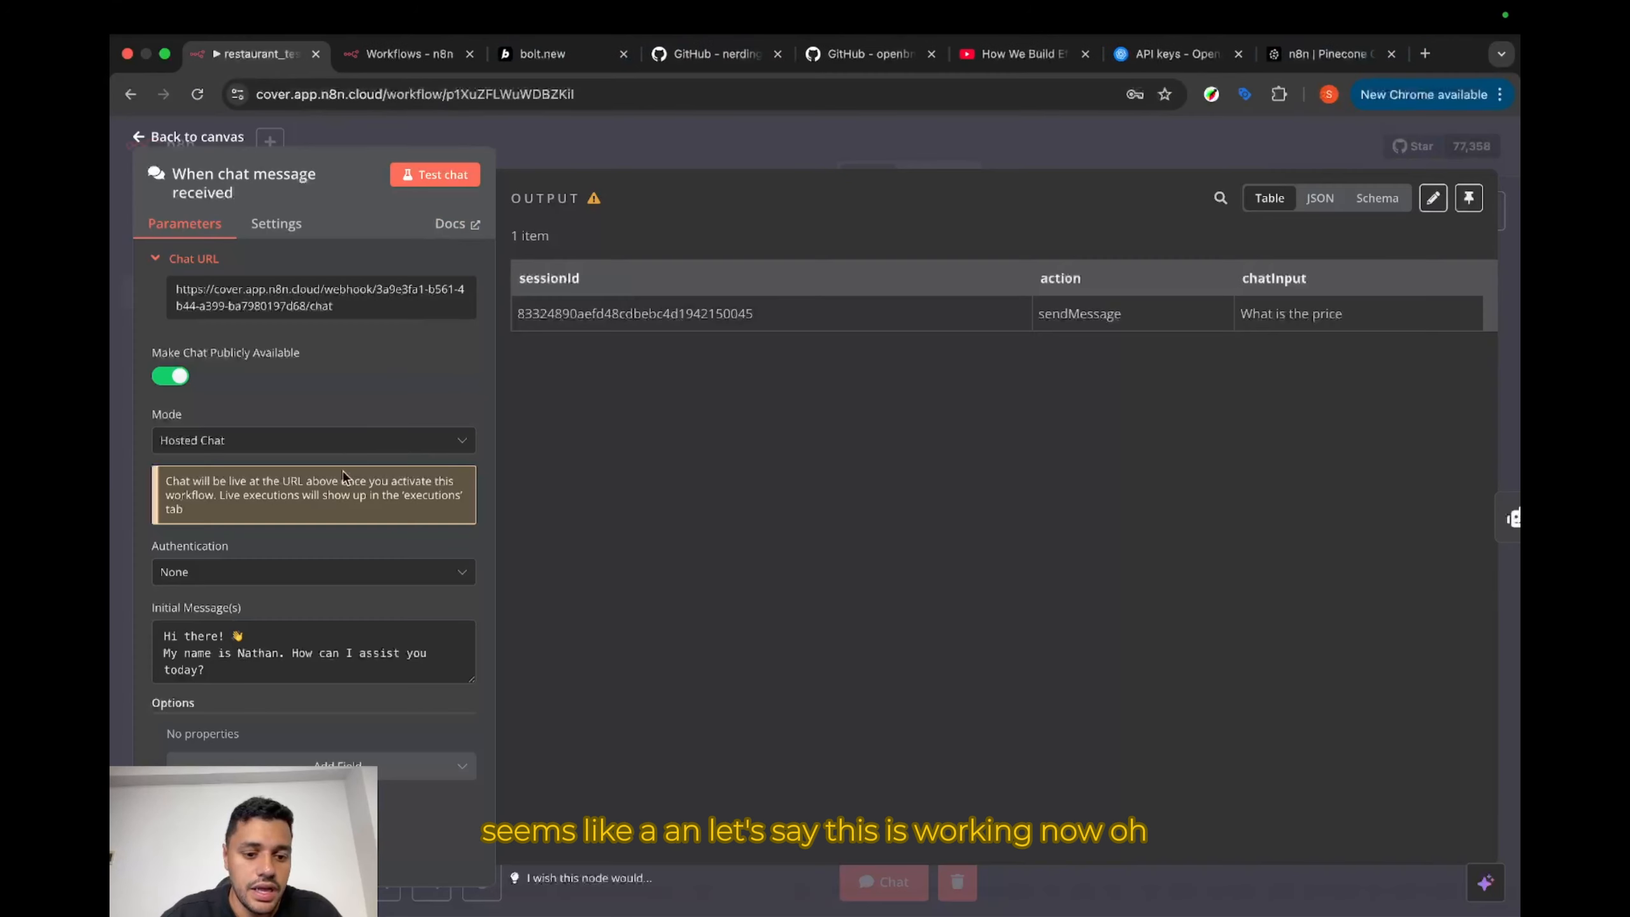
Step: Try the chat URL again in another new tab and return to the chat trigger's settings
{"action": "key", "text": "Escape"}
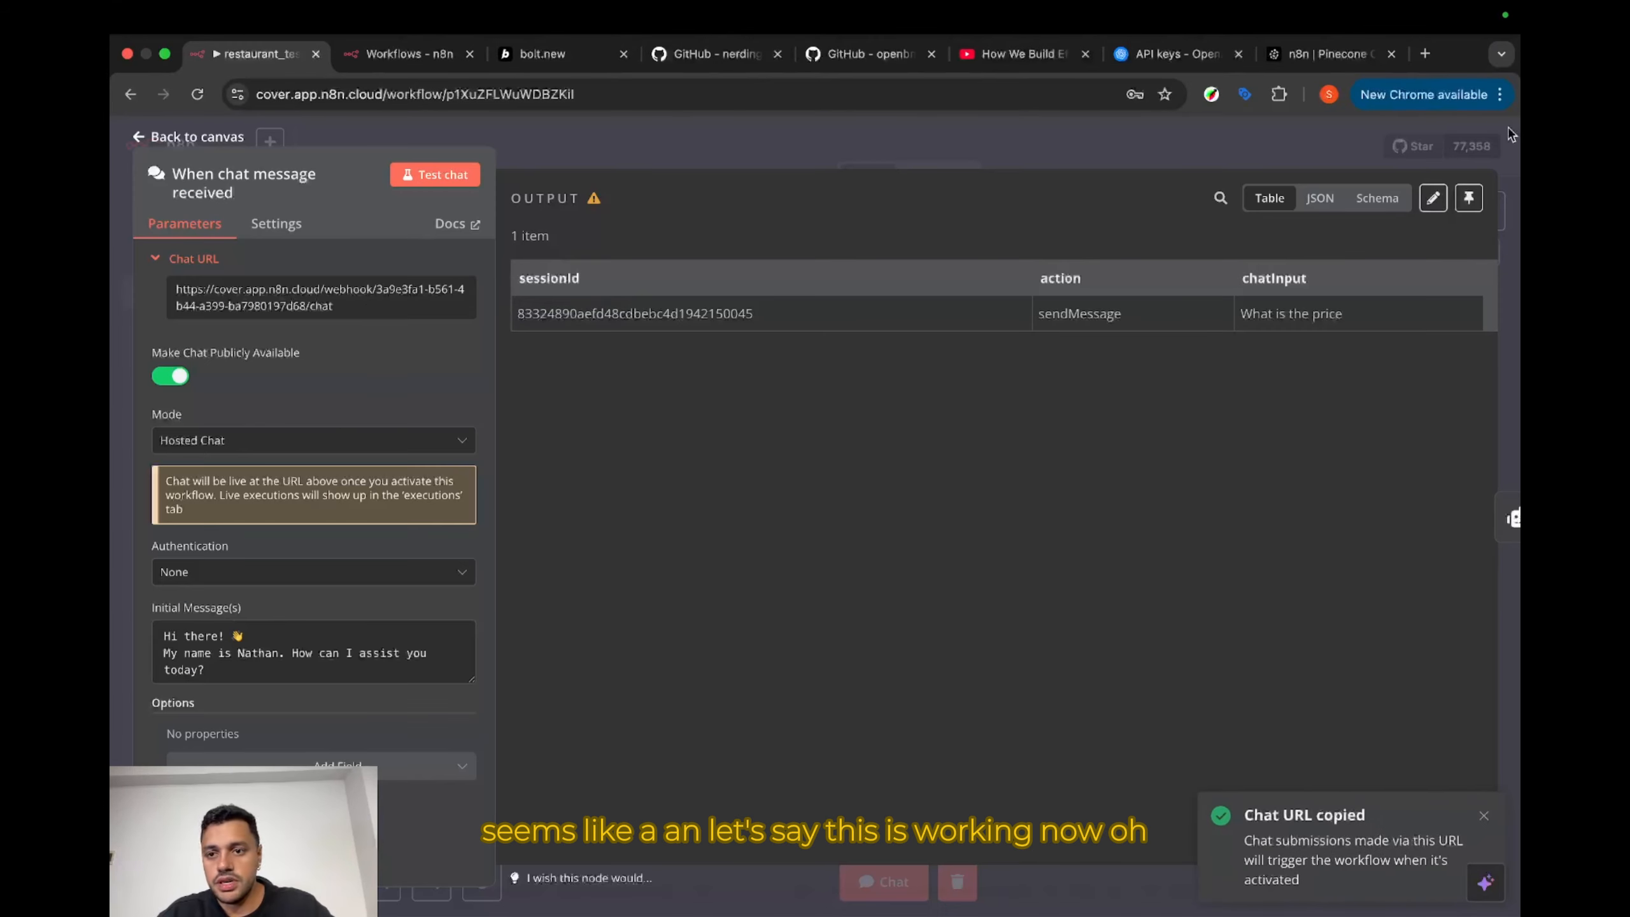
{"action": "key", "text": "super+t"}
{"action": "key", "text": "super+v"}
{"action": "key", "text": "Return"}
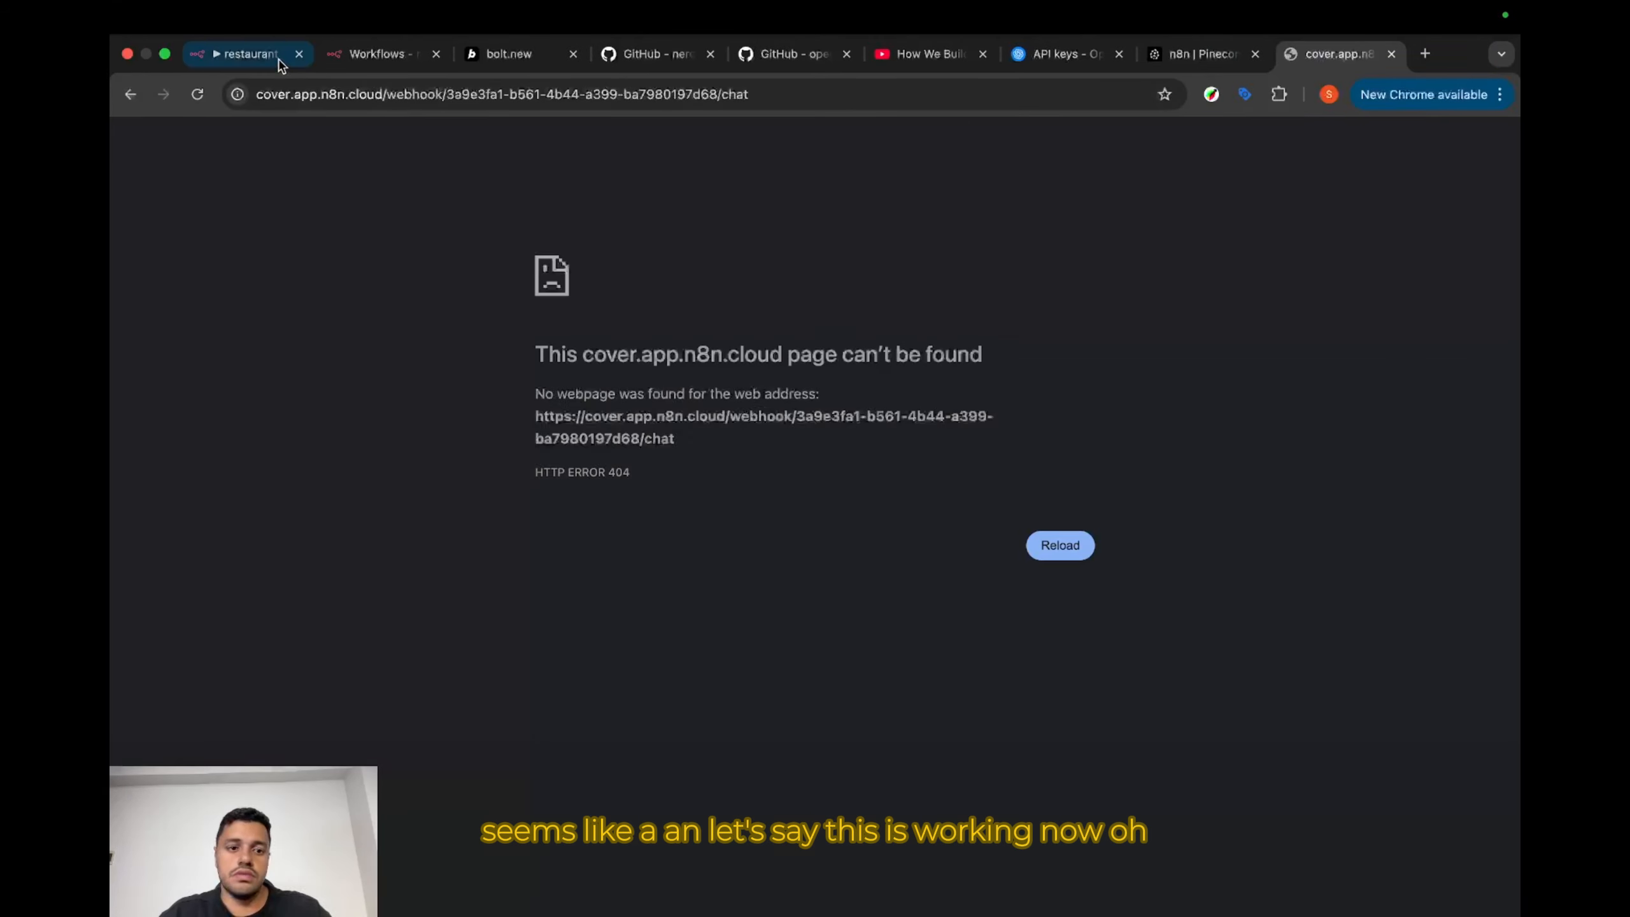
{"action": "left_click", "coordinate": [256, 56]}
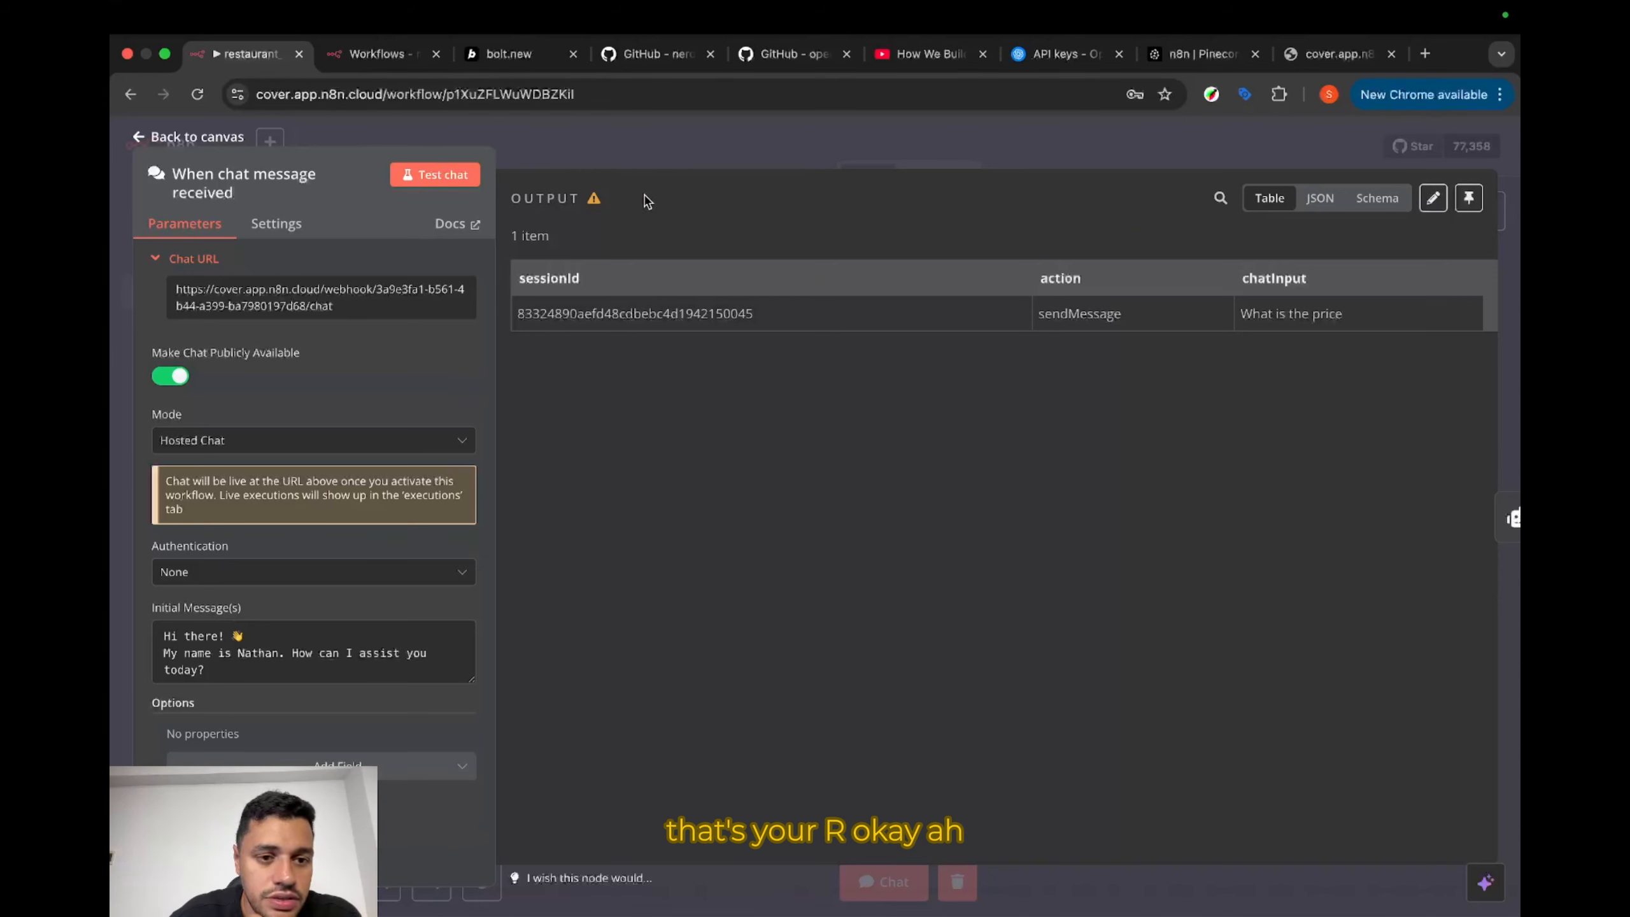
Step: Save the workflow and open the chat trigger's hosted chat URL in a new browser tab
{"action": "key", "text": "Escape"}
{"action": "left_click", "coordinate": [1227, 148]}
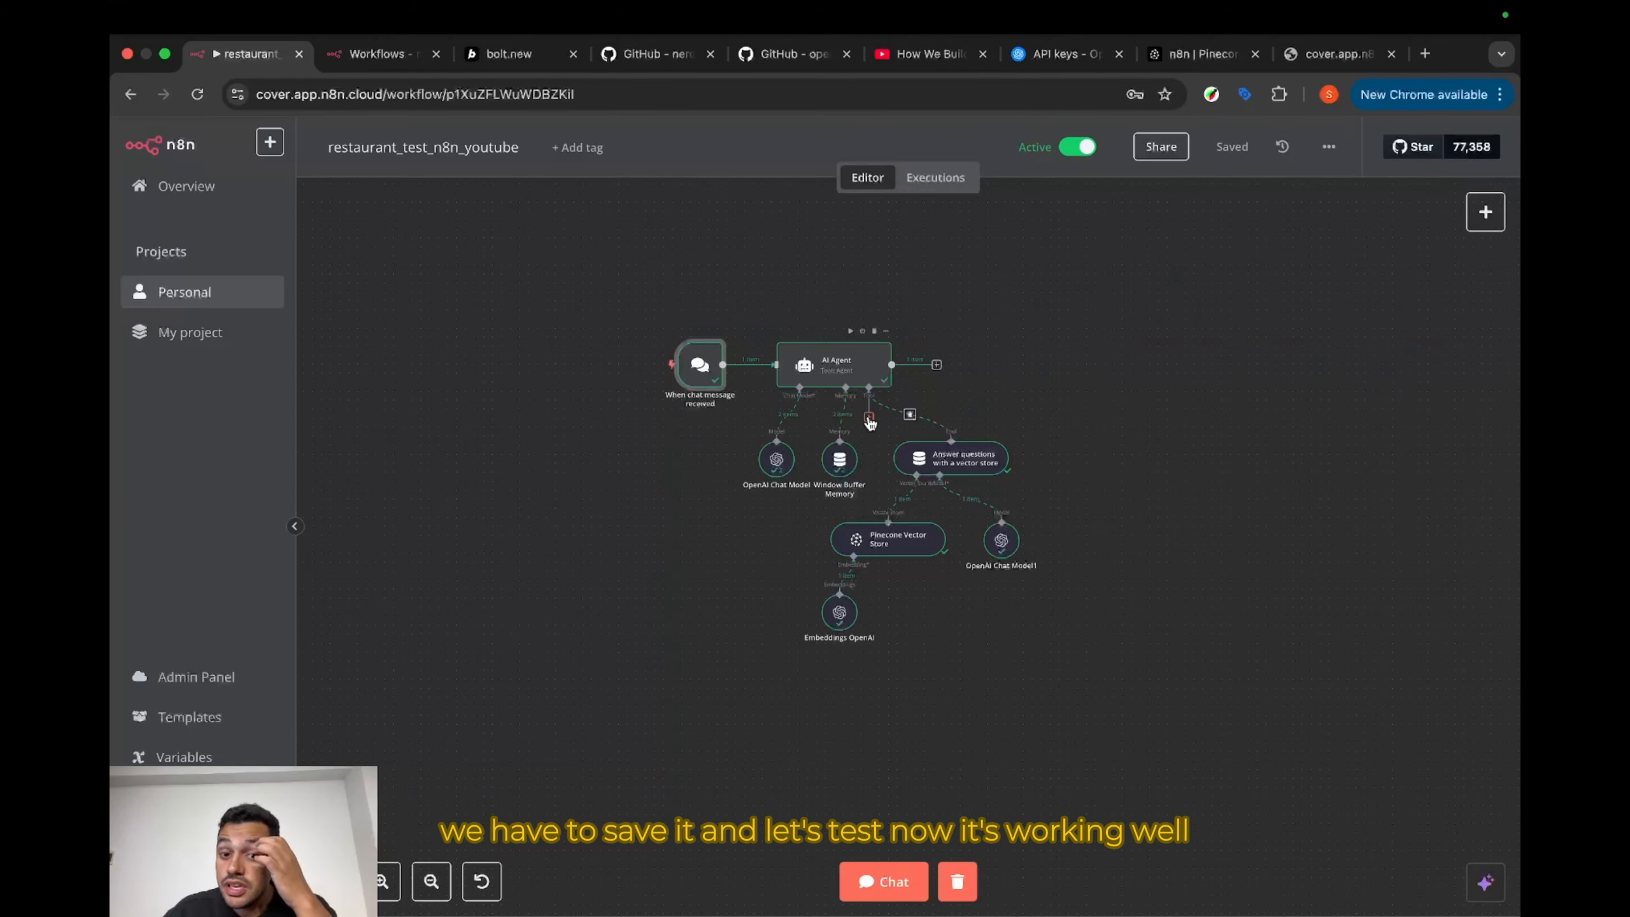
{"action": "double_click", "coordinate": [699, 364]}
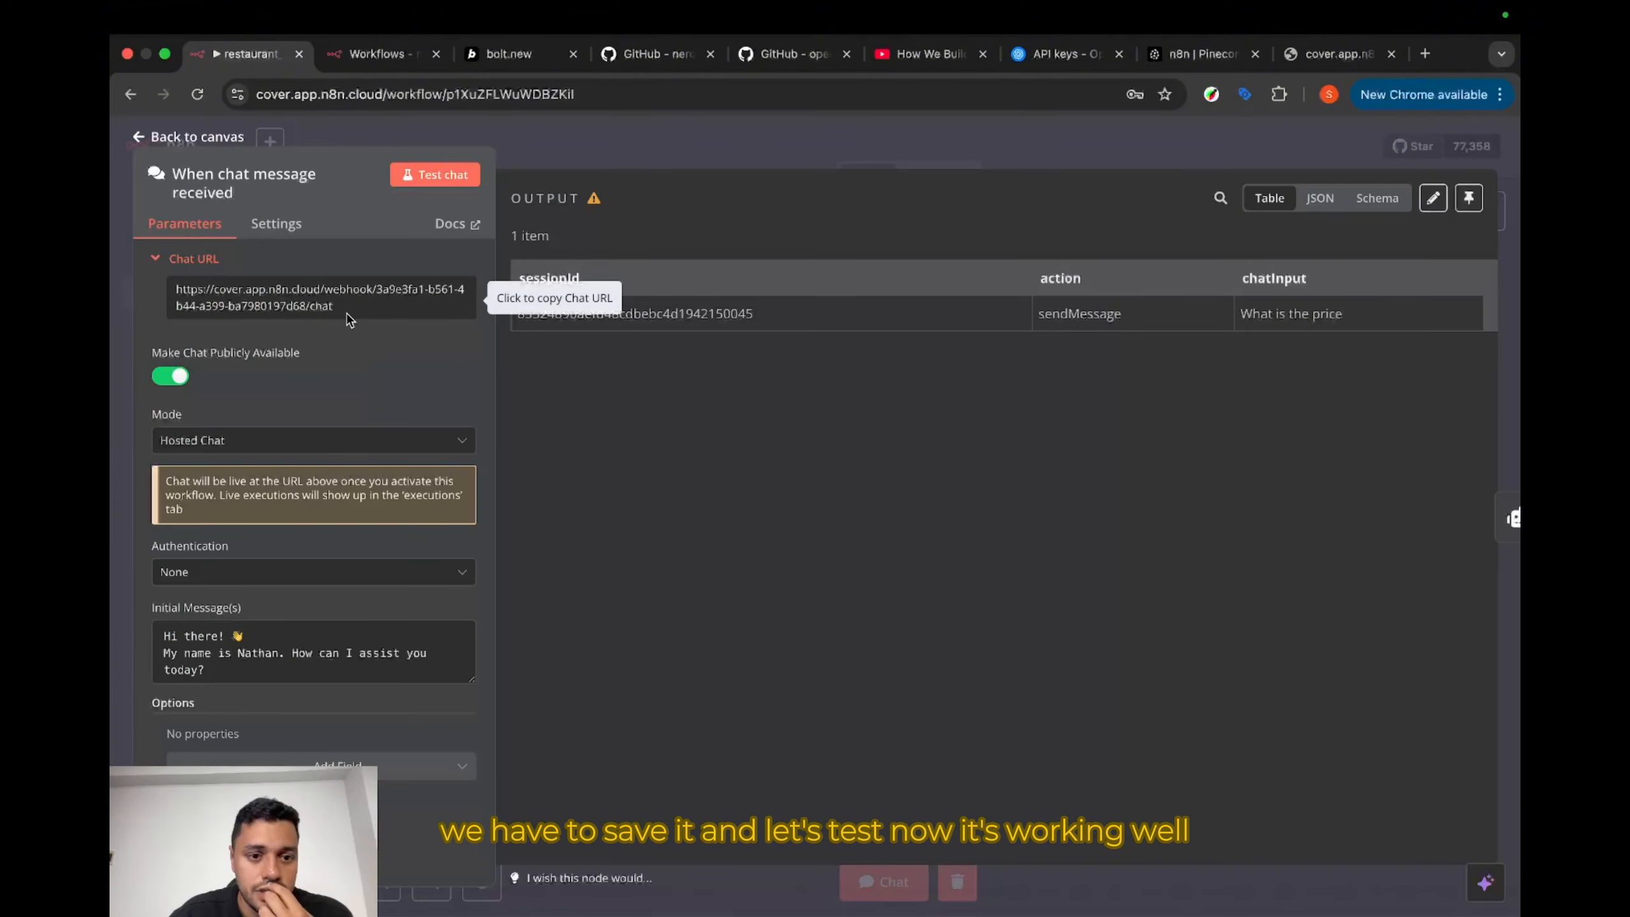
{"action": "left_click", "coordinate": [1424, 55]}
{"action": "key", "text": "super+v"}
{"action": "key", "text": "Return"}
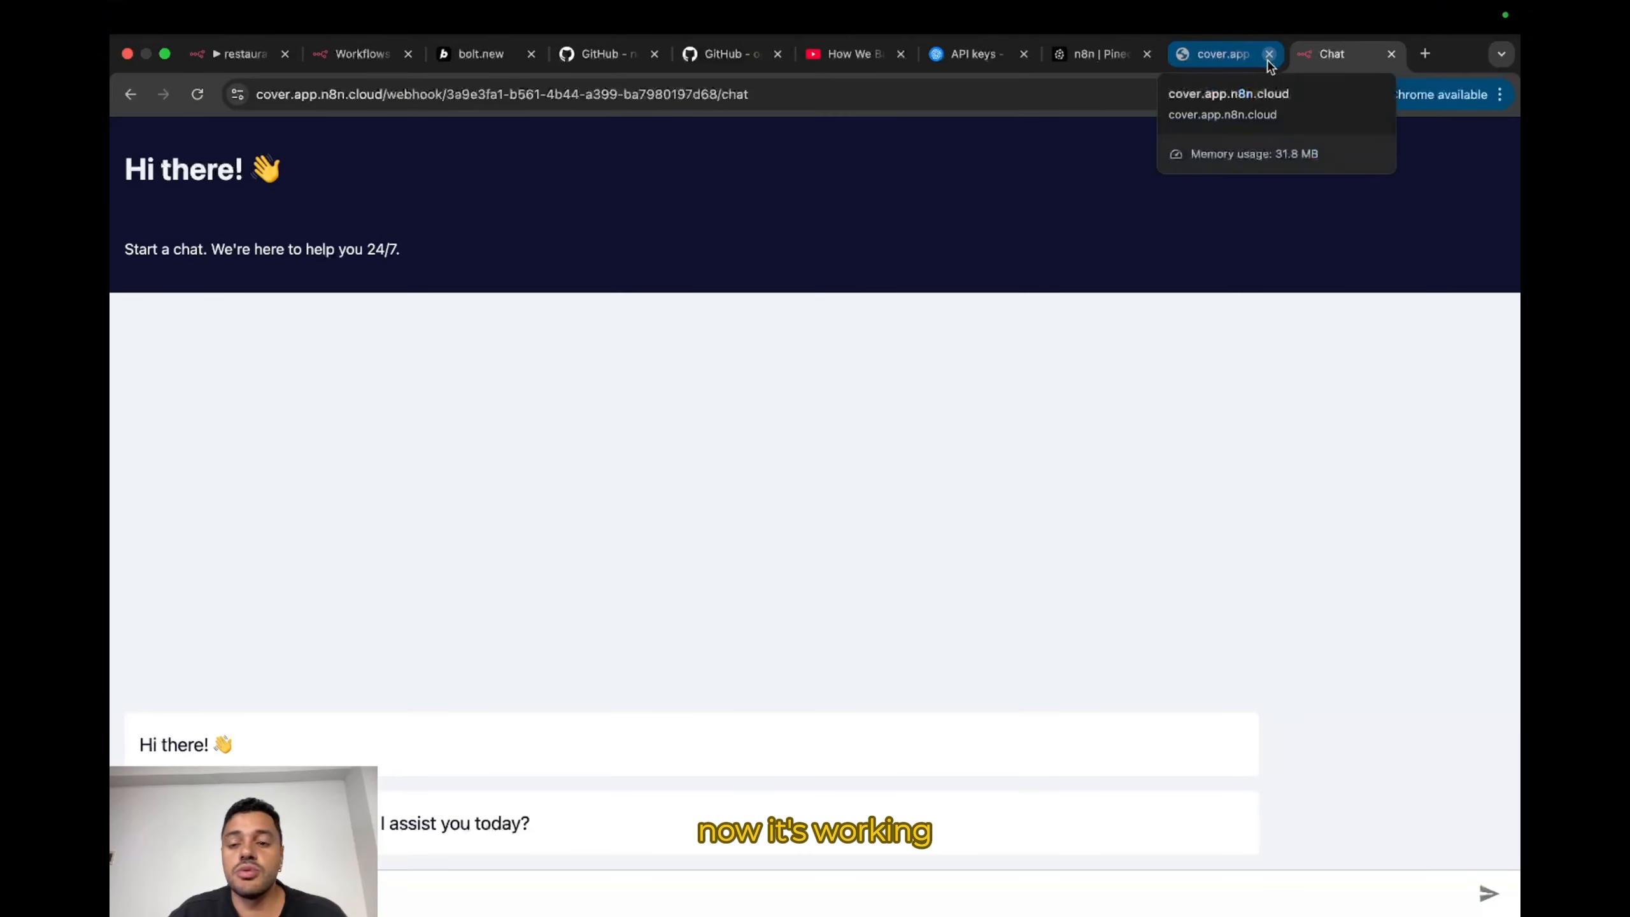
Step: Close both hosted chat browser tabs and set the chat trigger's mode to Embedded Chat
{"action": "left_click", "coordinate": [1269, 55]}
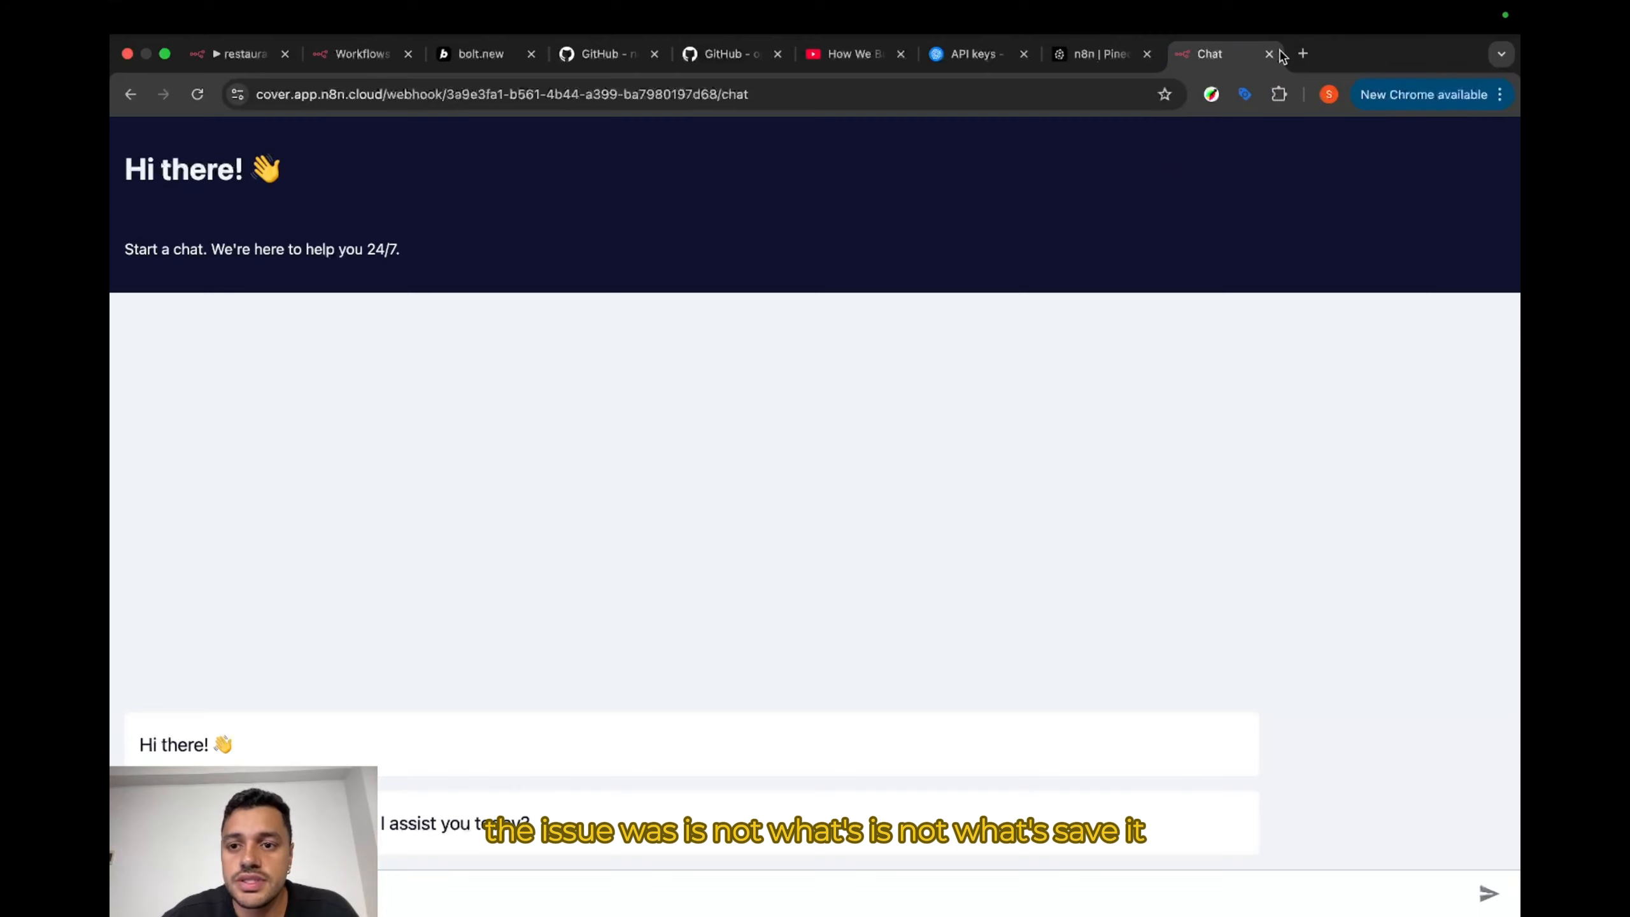
{"action": "left_click", "coordinate": [1270, 56]}
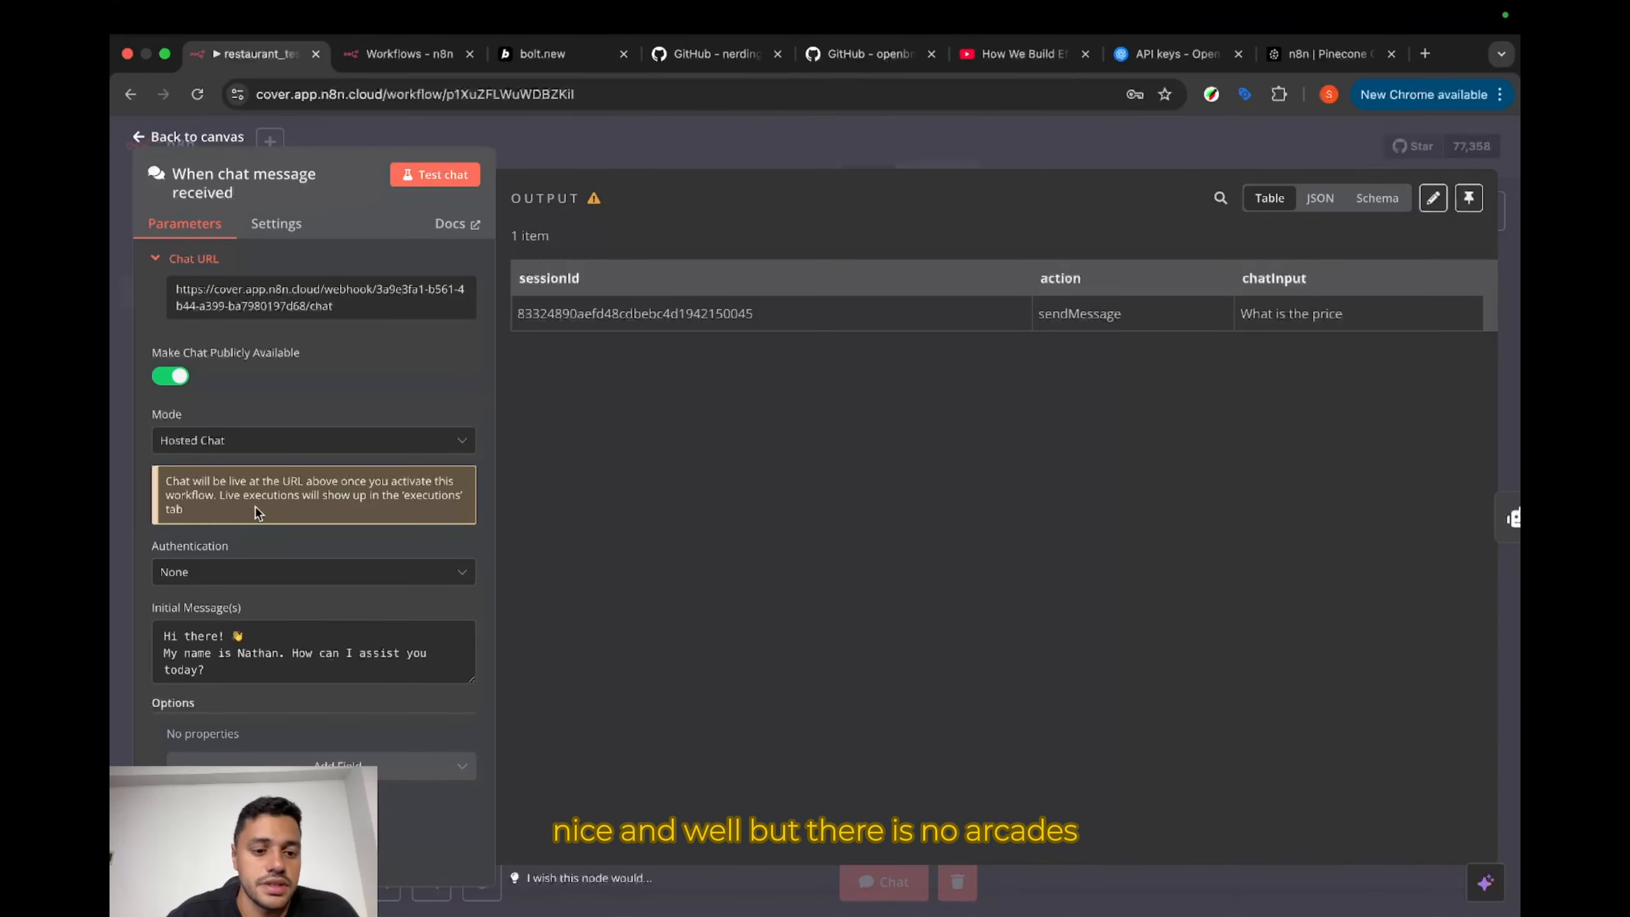
{"action": "left_click", "coordinate": [352, 445]}
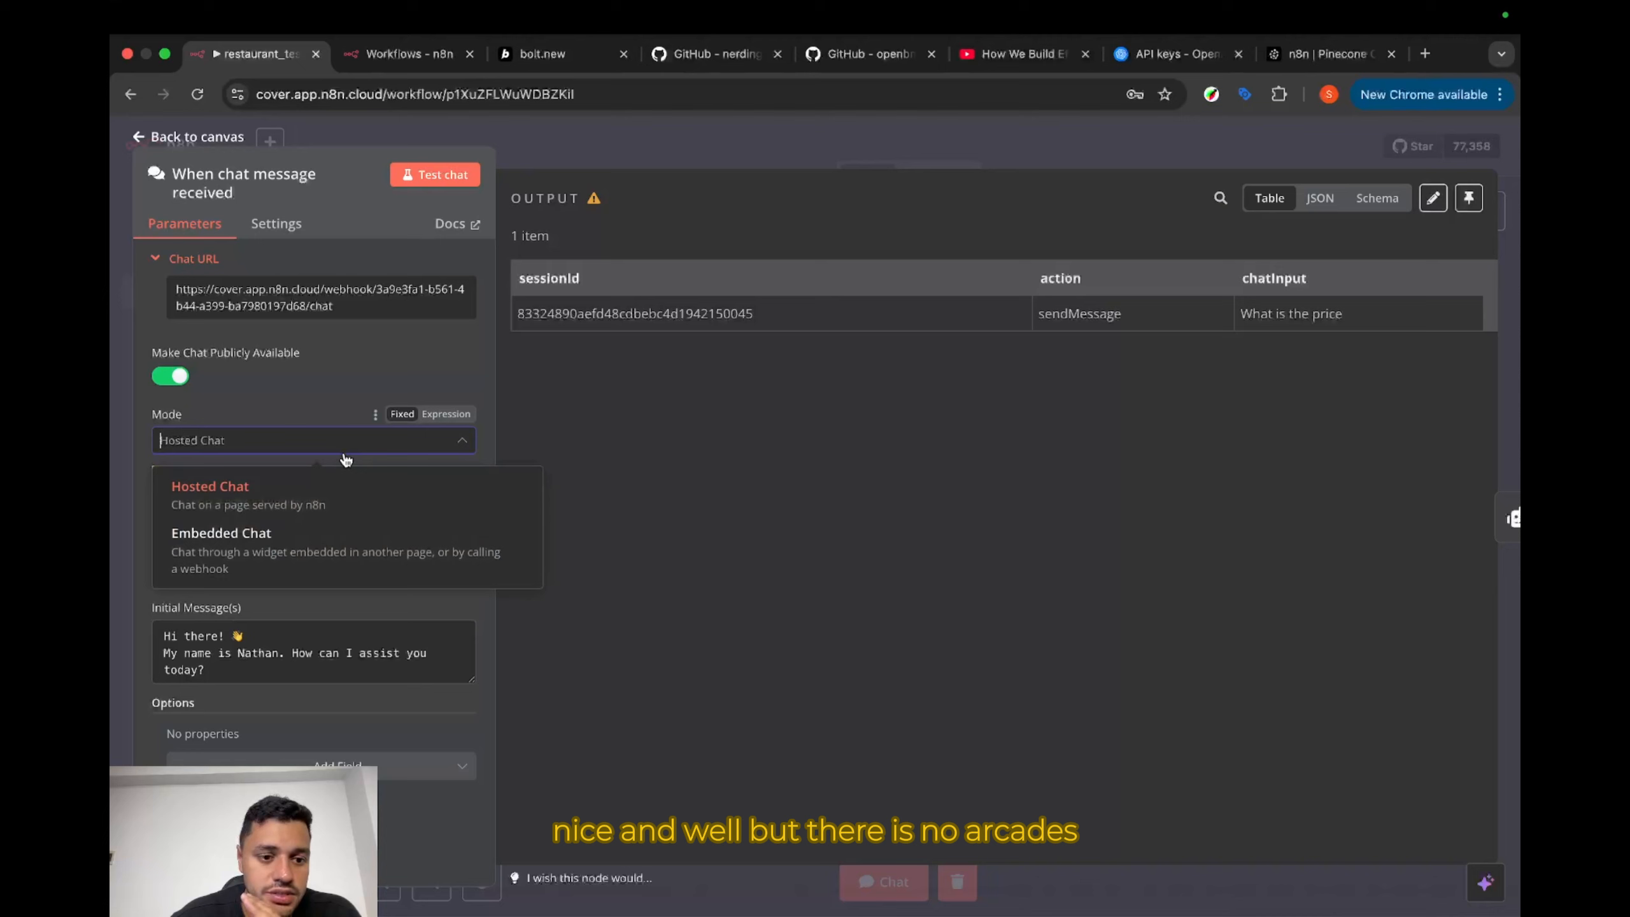
{"action": "left_click", "coordinate": [302, 547]}
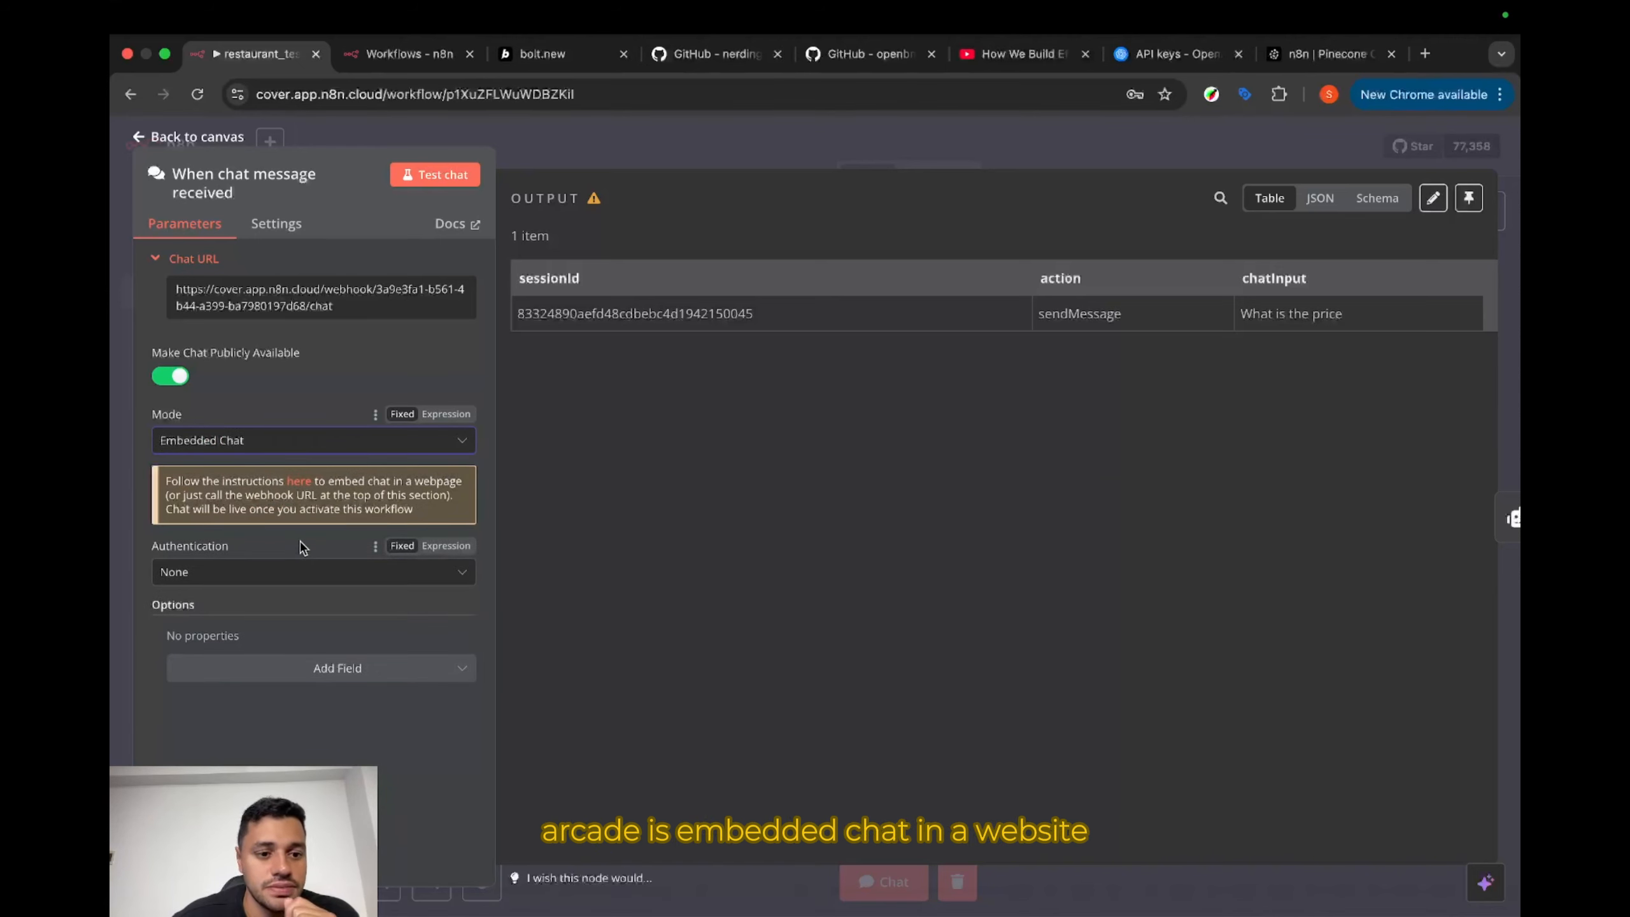
Step: Open the linked chat embedding instructions and copy the full CDN Embed code snippet from the Installation section
{"action": "left_click", "coordinate": [299, 481]}
{"action": "scroll", "coordinate": [500, 607], "scroll_direction": "down", "scroll_amount": 4}
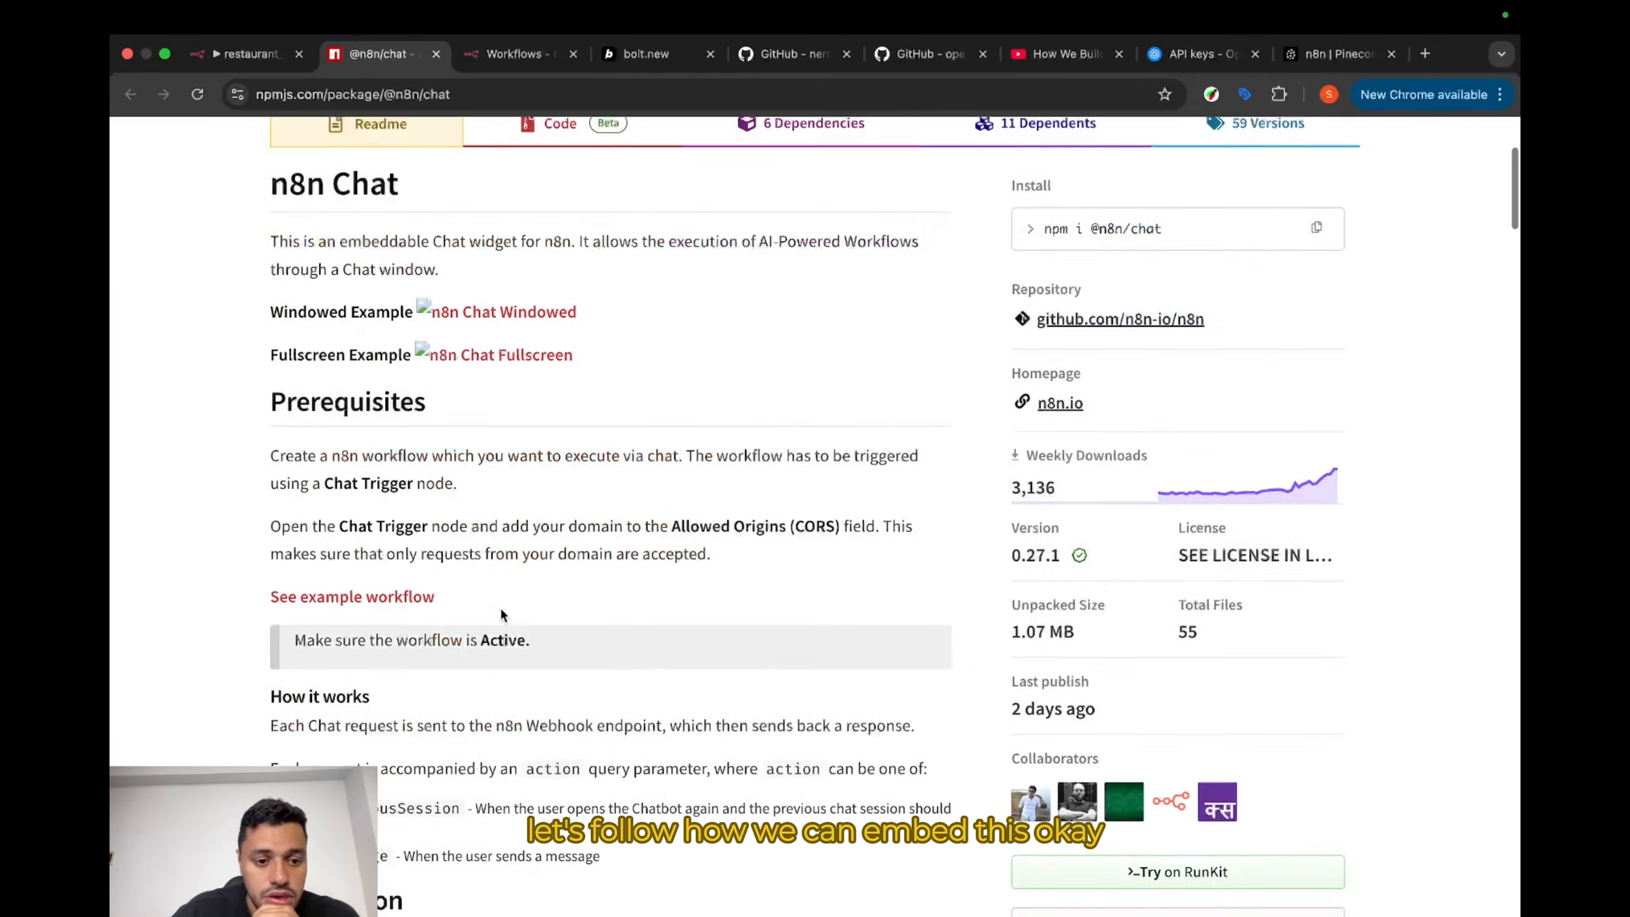
{"action": "scroll", "coordinate": [501, 615], "scroll_direction": "down", "scroll_amount": 8}
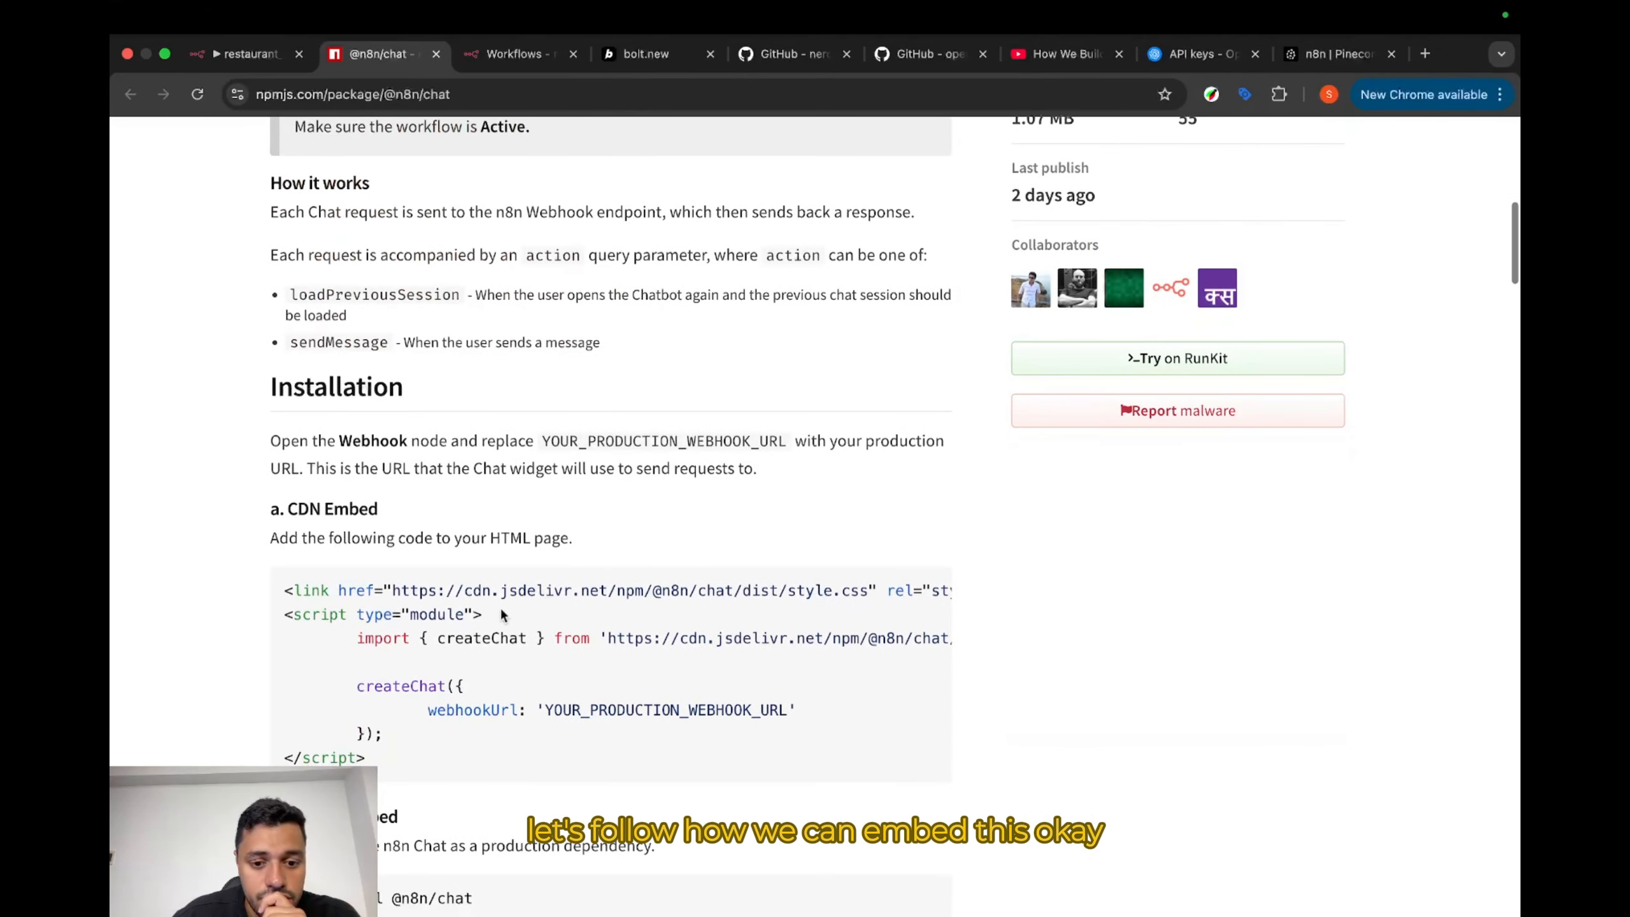
{"action": "left_click_drag", "start_coordinate": [367, 758], "coordinate": [272, 584]}
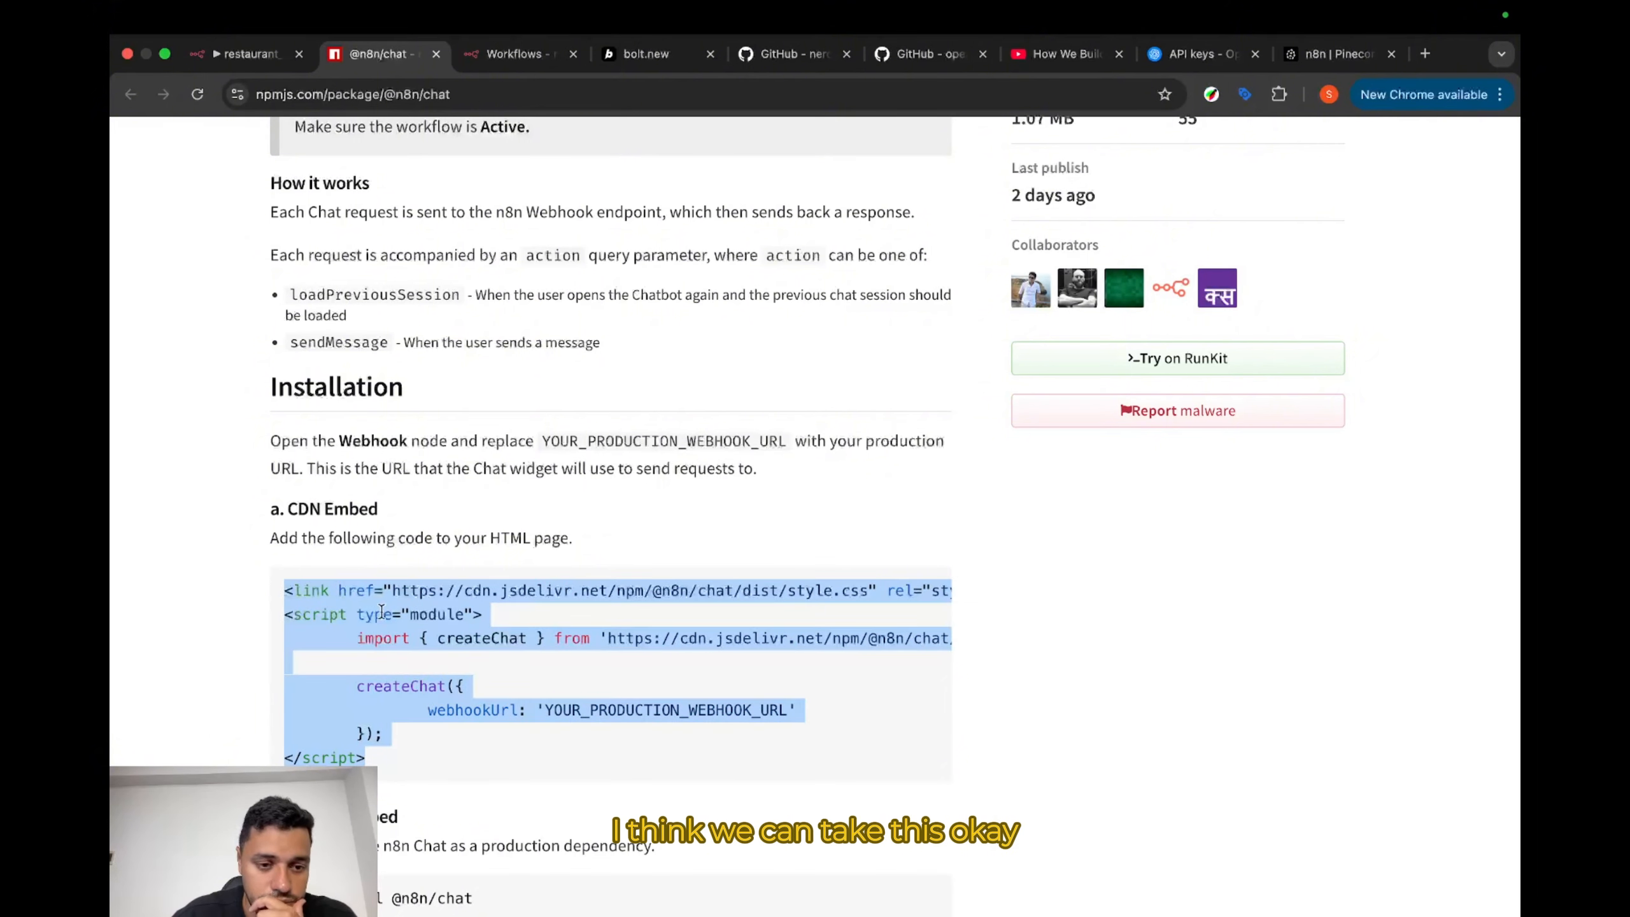
Step: Switch to Bolt and prompt it to create a Next.js website for a classic restaurant with minimal style and a focus on protein dishes
{"action": "left_click", "coordinate": [649, 54]}
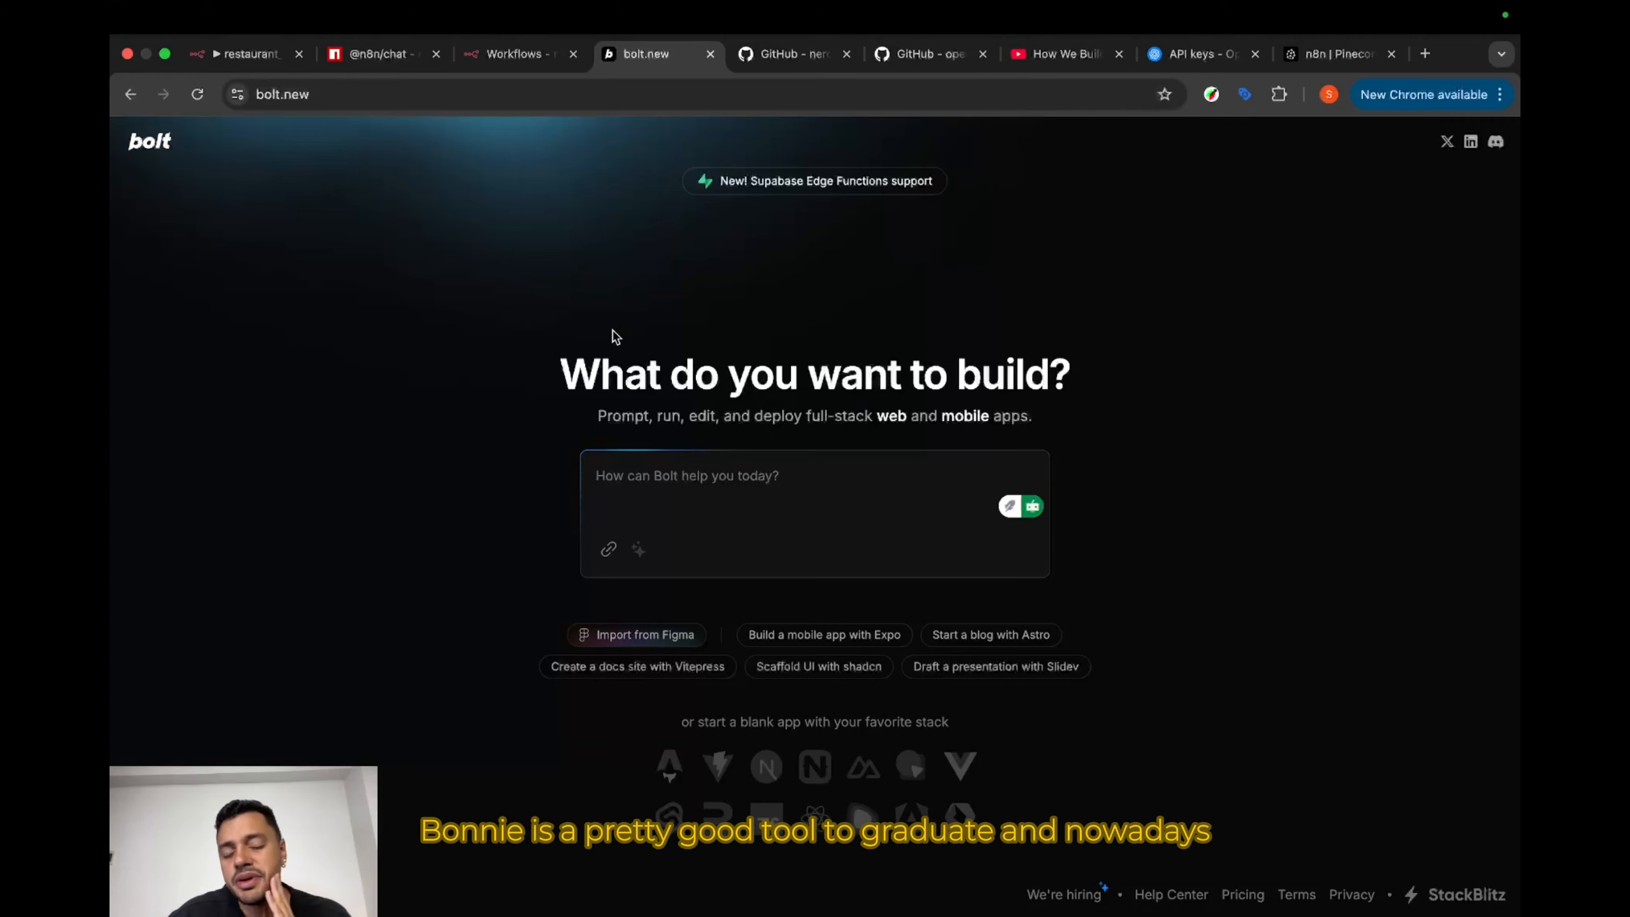
{"action": "left_click", "coordinate": [652, 478]}
{"action": "type", "text": "I"}
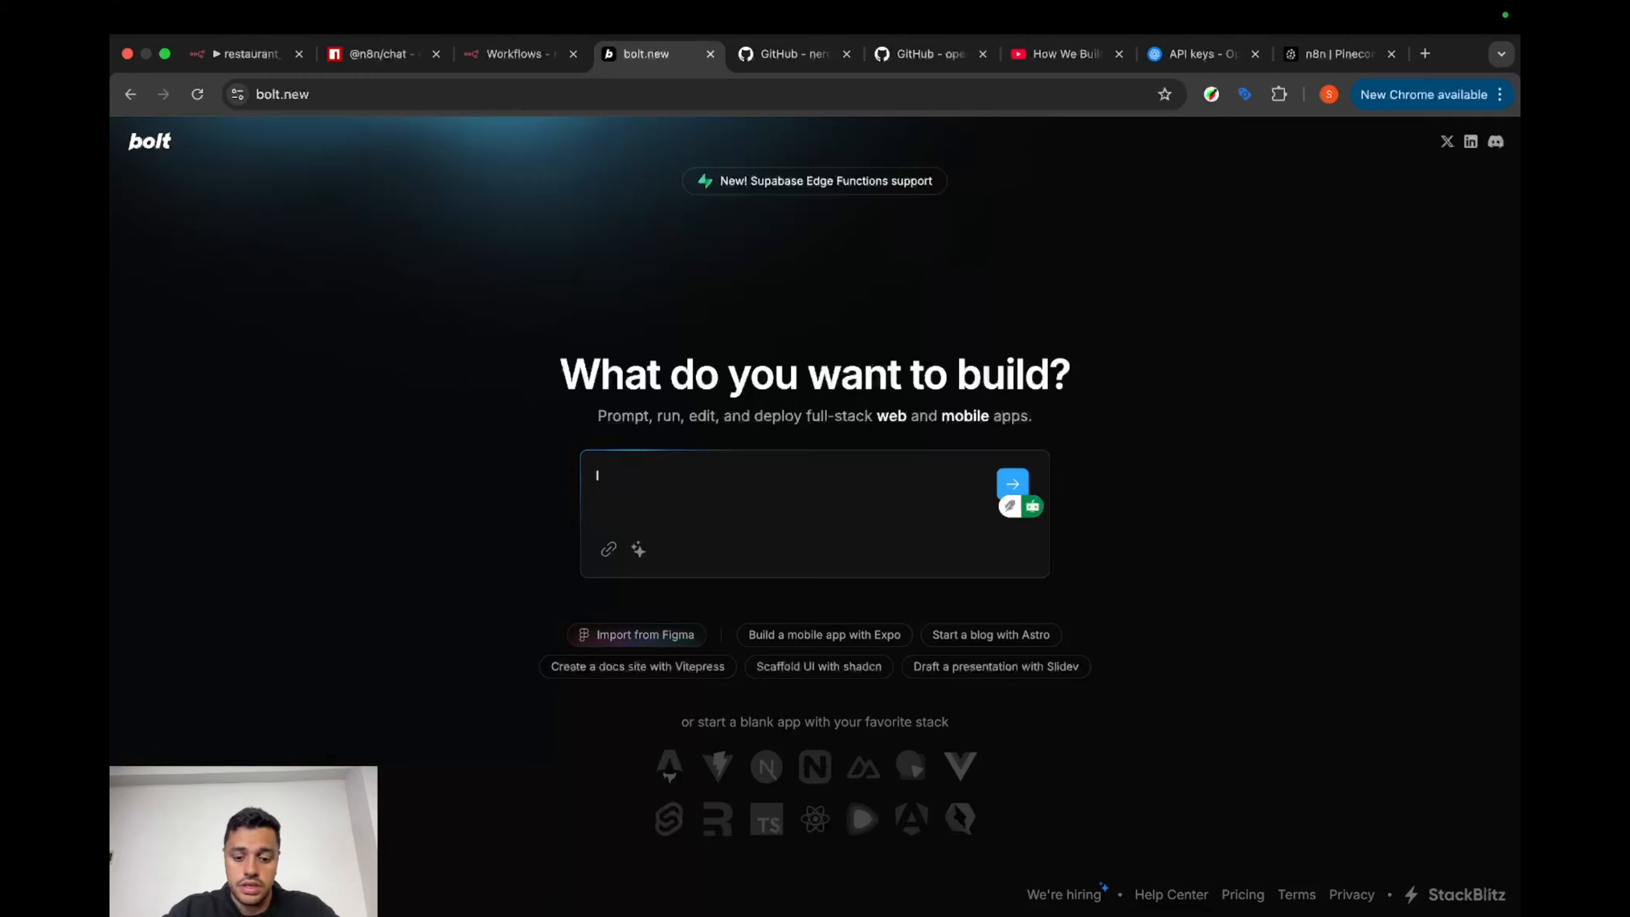
{"action": "type", "text": " want to create a website for my restaurant, it is a classic restaurant with minimal s"}
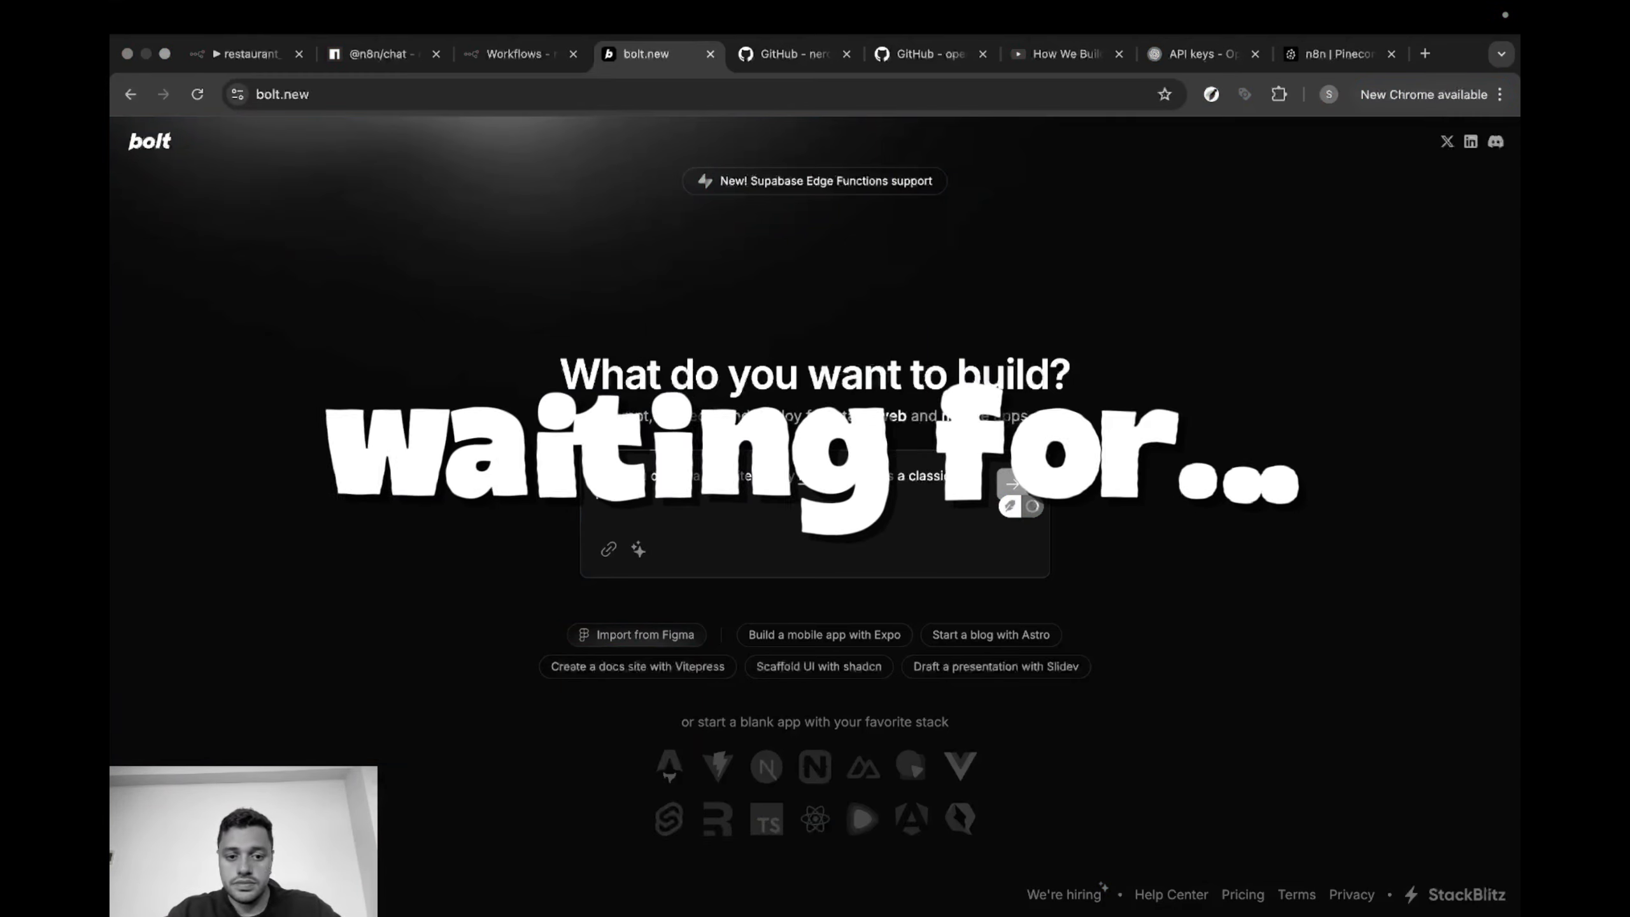
{"action": "type", "text": "tyle and focus on certain dishes"}
{"action": "key", "text": "shift+Return"}
{"action": "key", "text": "shift+Return"}
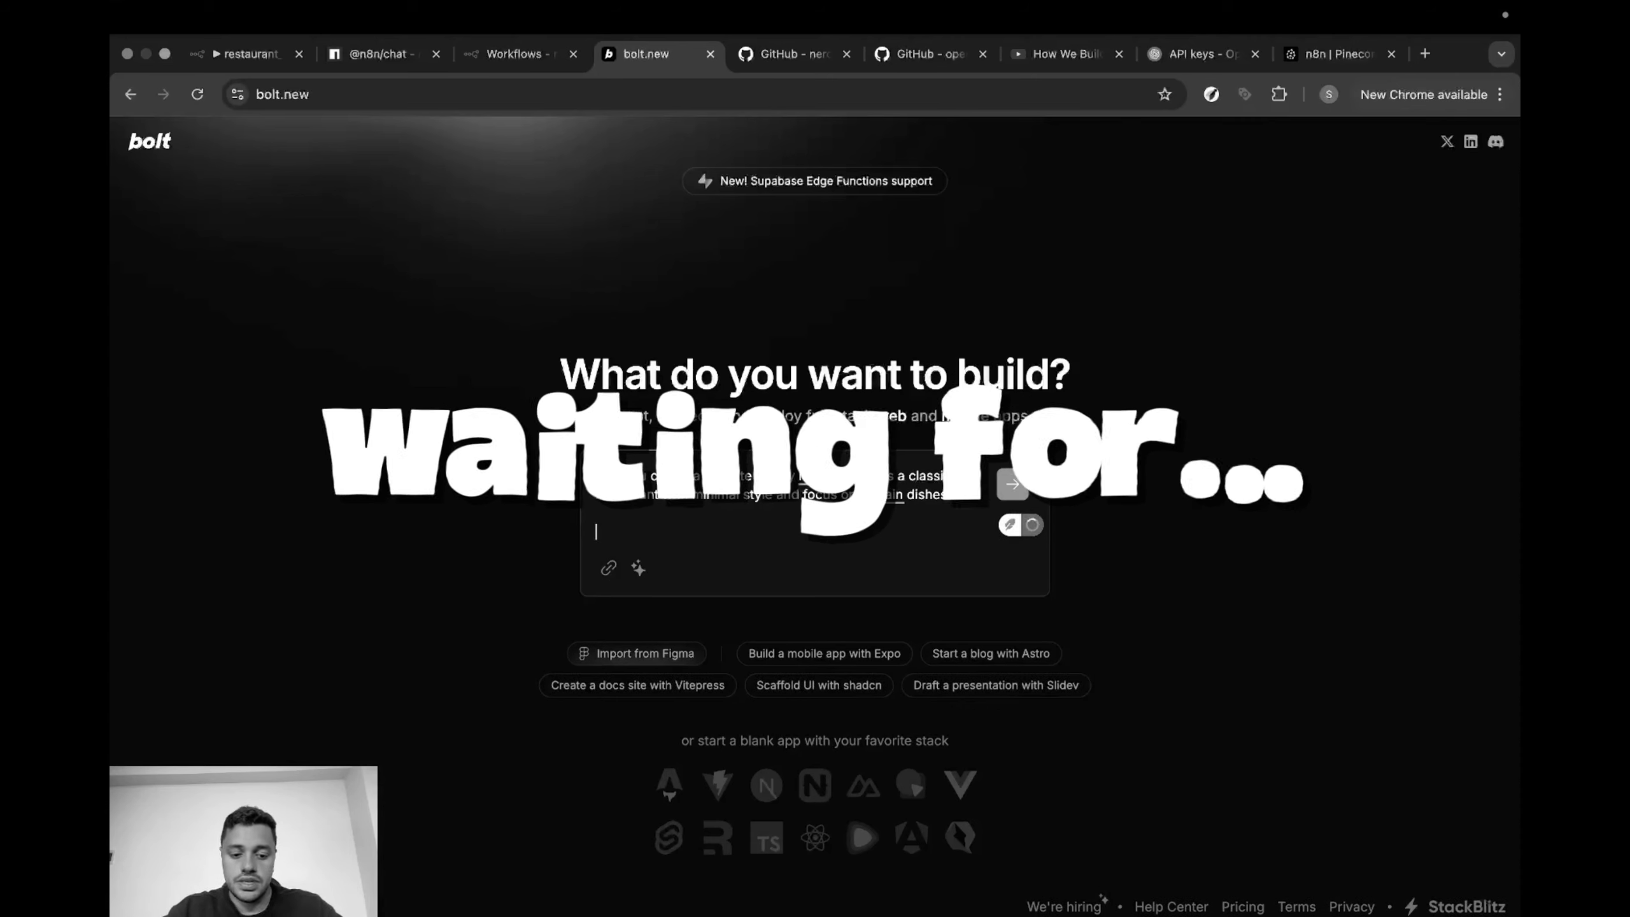
{"action": "type", "text": "### tech requirements"}
{"action": "key", "text": "shift+Return"}
{"action": "type", "text": "- use next js"}
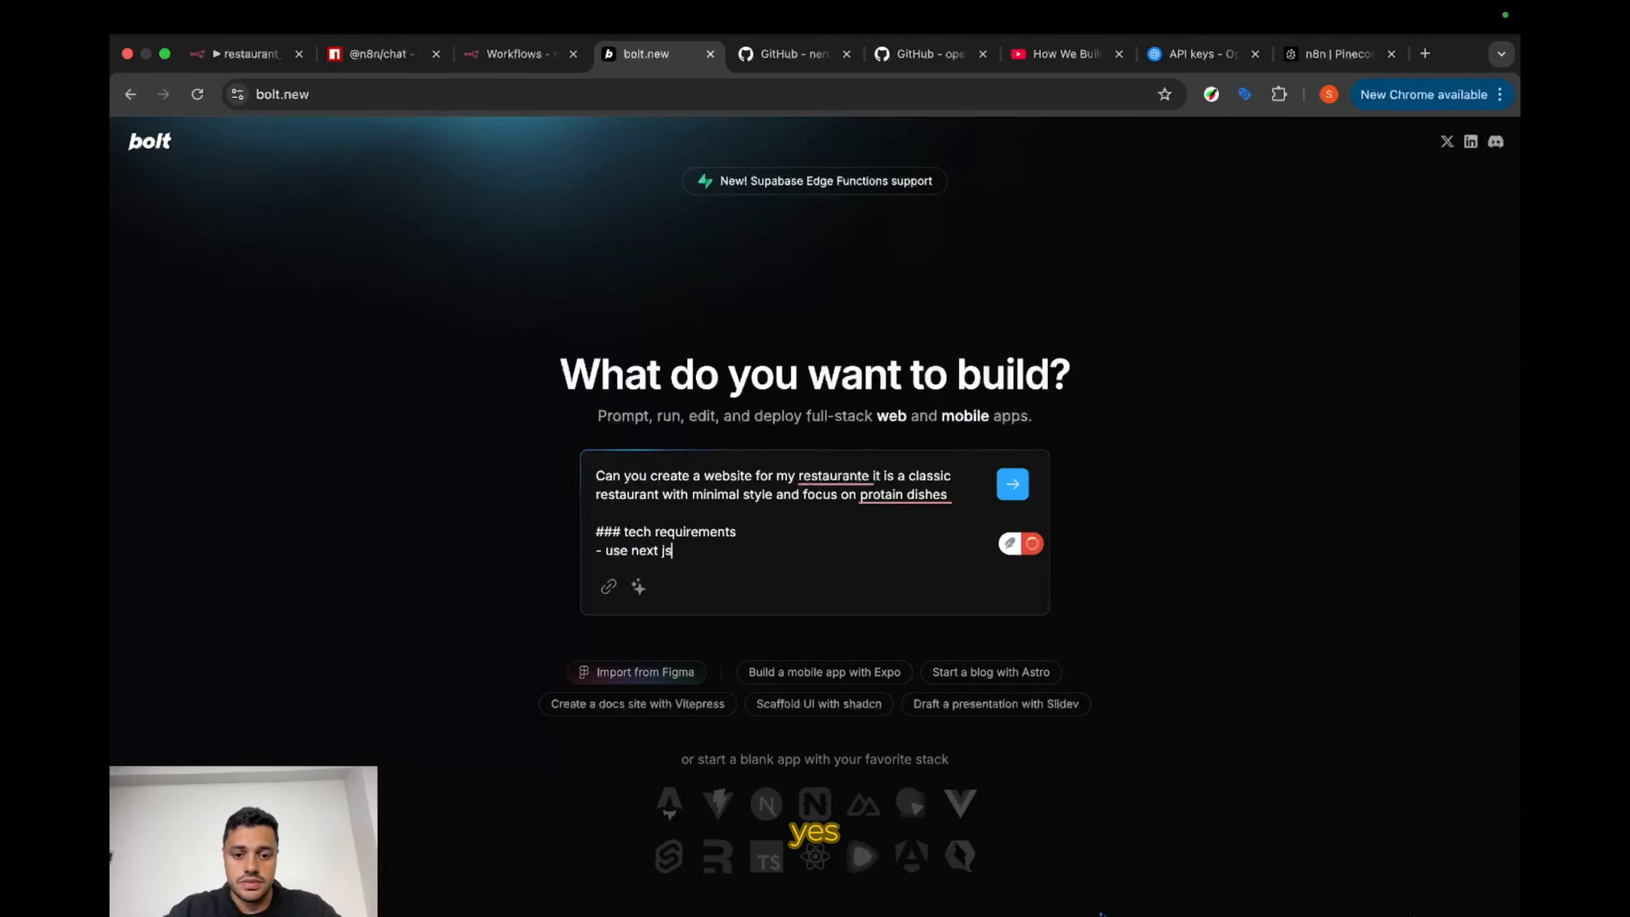
{"action": "key", "text": "Return"}
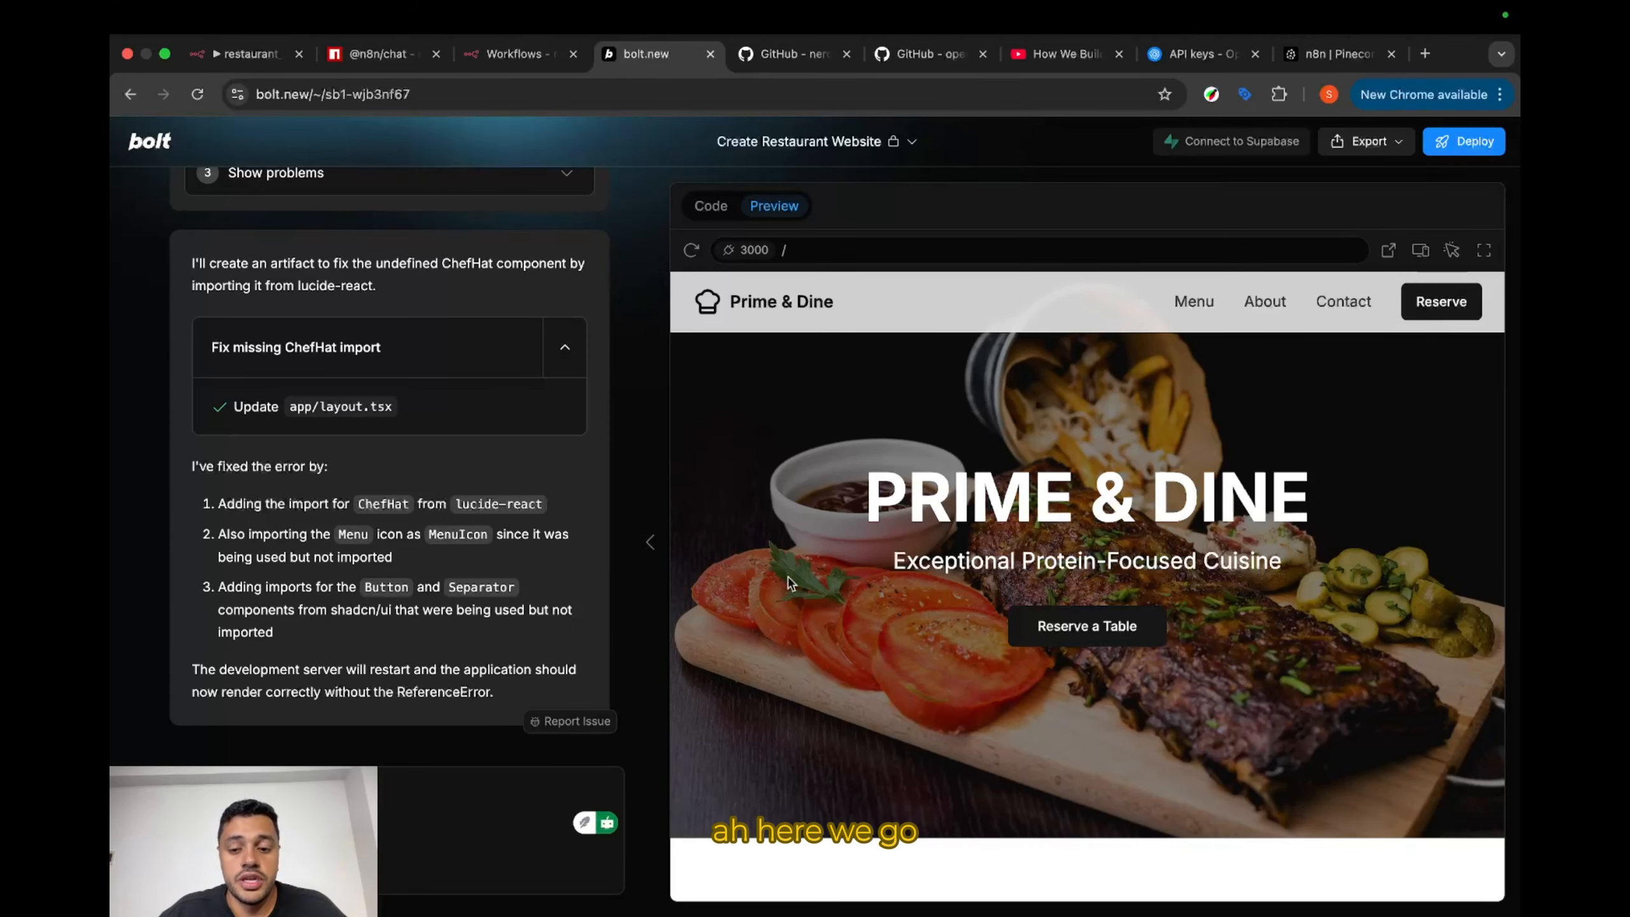
Step: Prompt Bolt to add the n8n chat embed script to the website, supplying the chat URL copied from the n8n trigger
{"action": "scroll", "coordinate": [1149, 557], "scroll_direction": "down", "scroll_amount": 10}
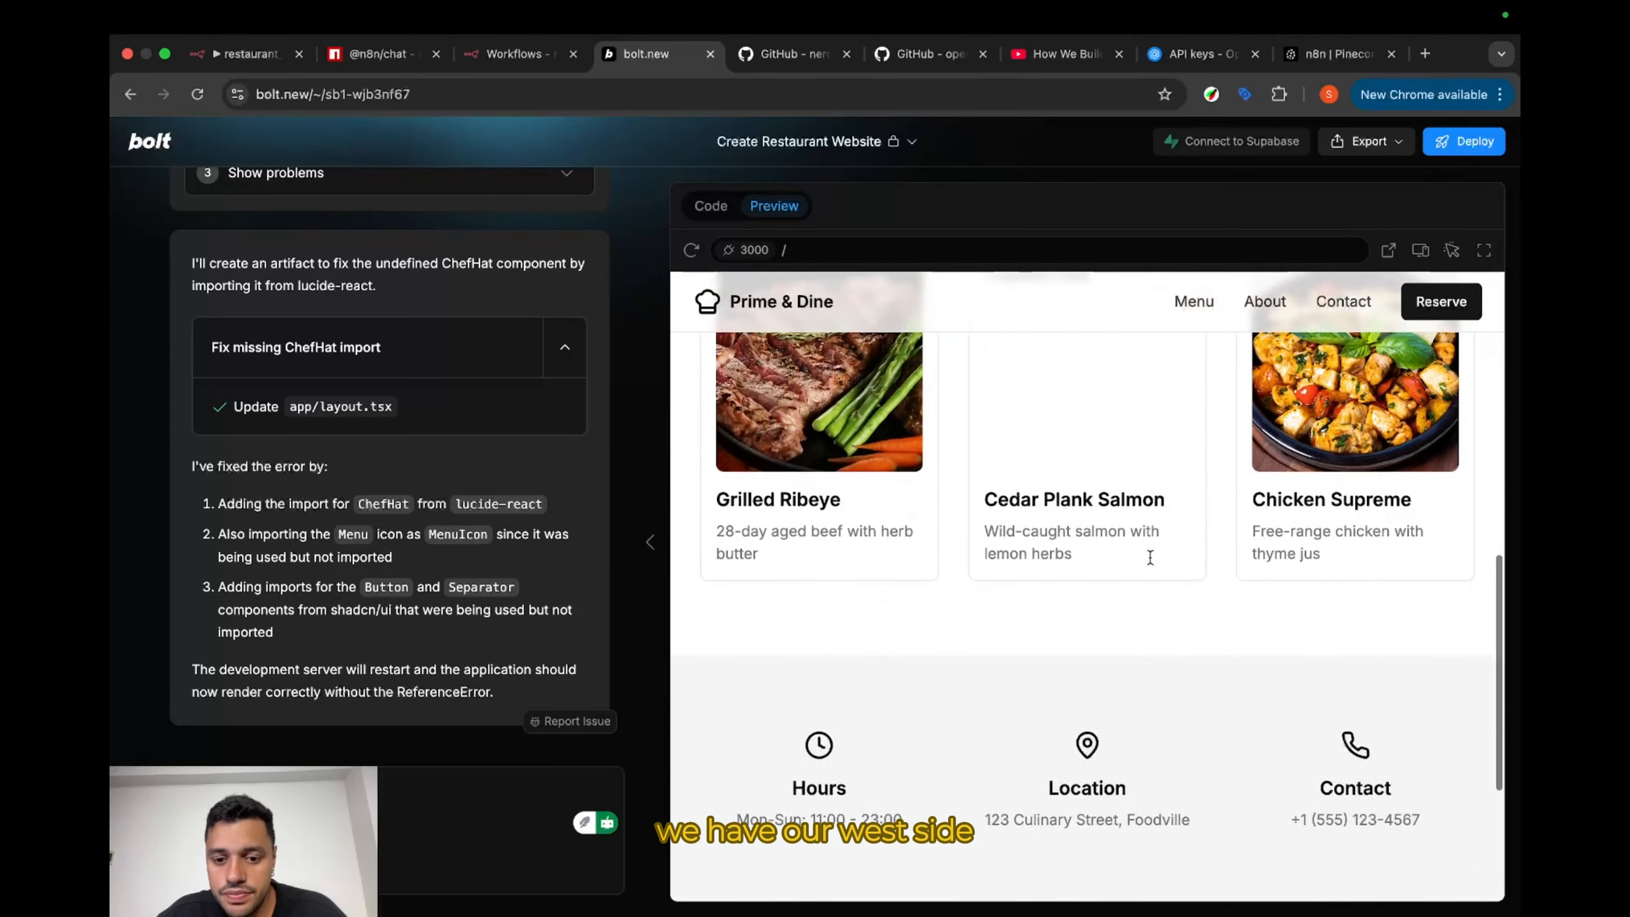
{"action": "scroll", "coordinate": [1150, 557], "scroll_direction": "down", "scroll_amount": 3}
{"action": "scroll", "coordinate": [1150, 558], "scroll_direction": "up", "scroll_amount": 12}
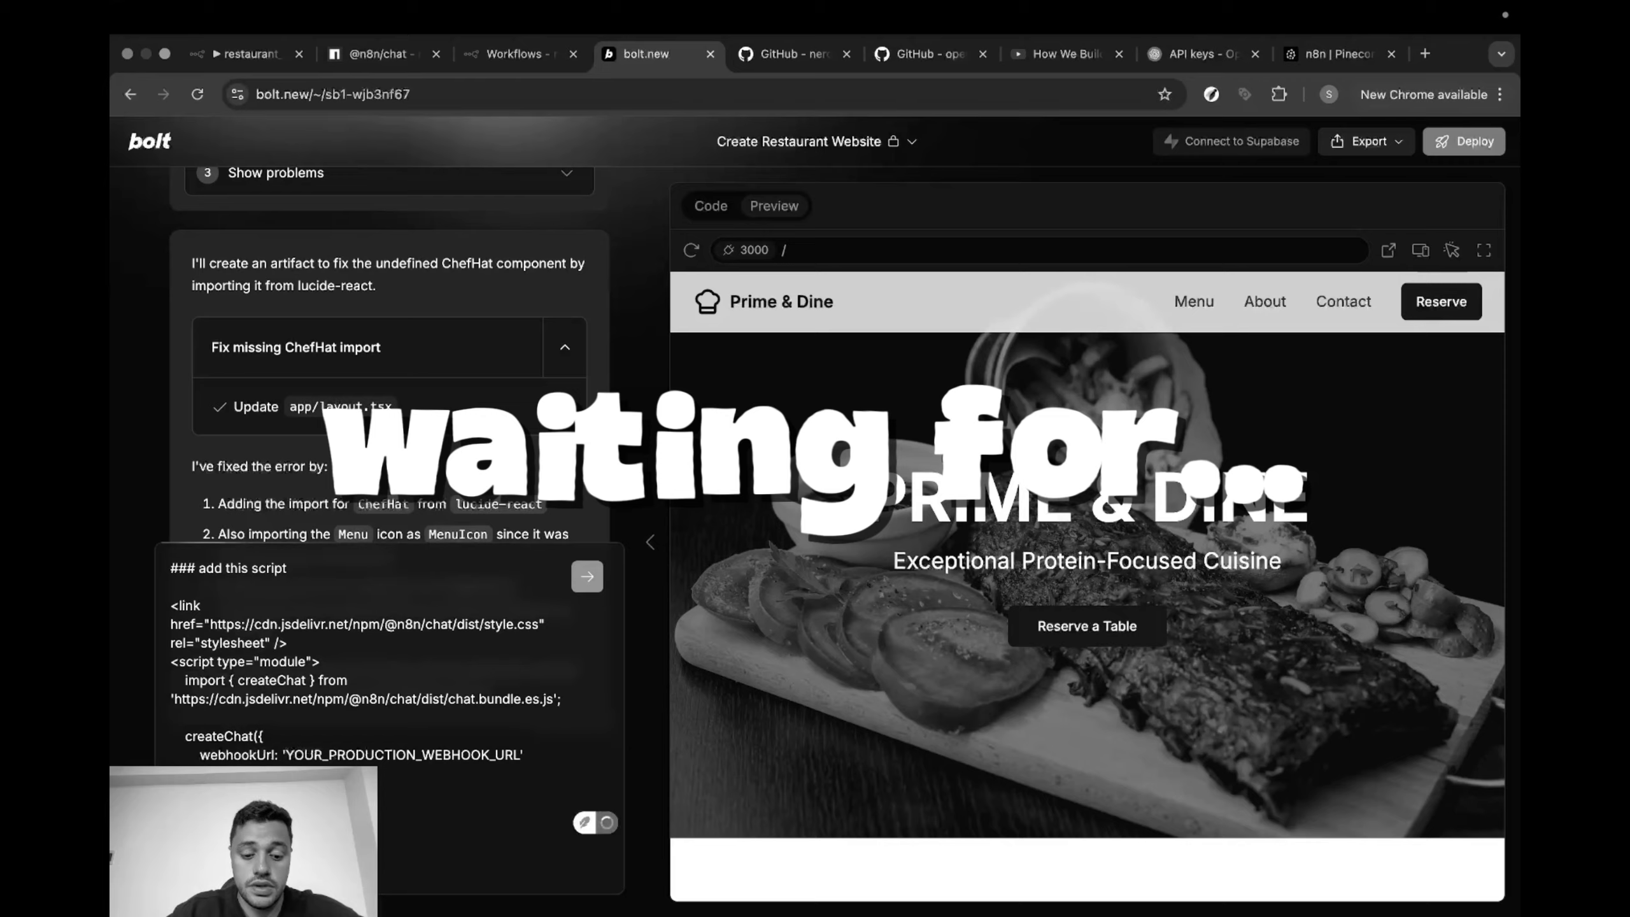
{"action": "left_click", "coordinate": [247, 55]}
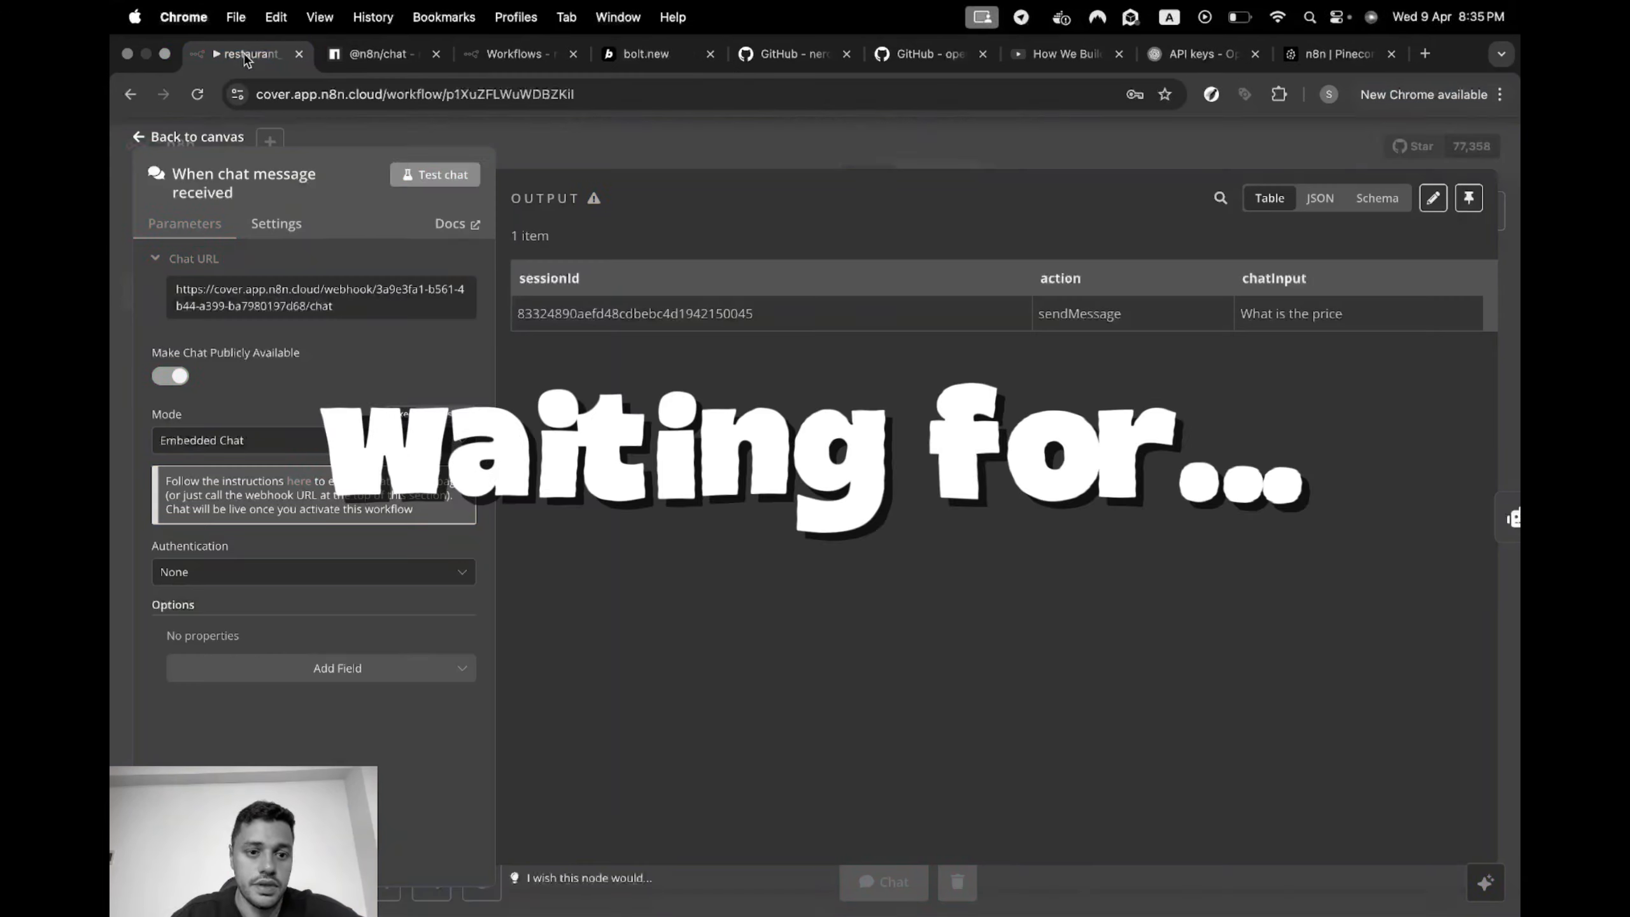
{"action": "left_click", "coordinate": [459, 301]}
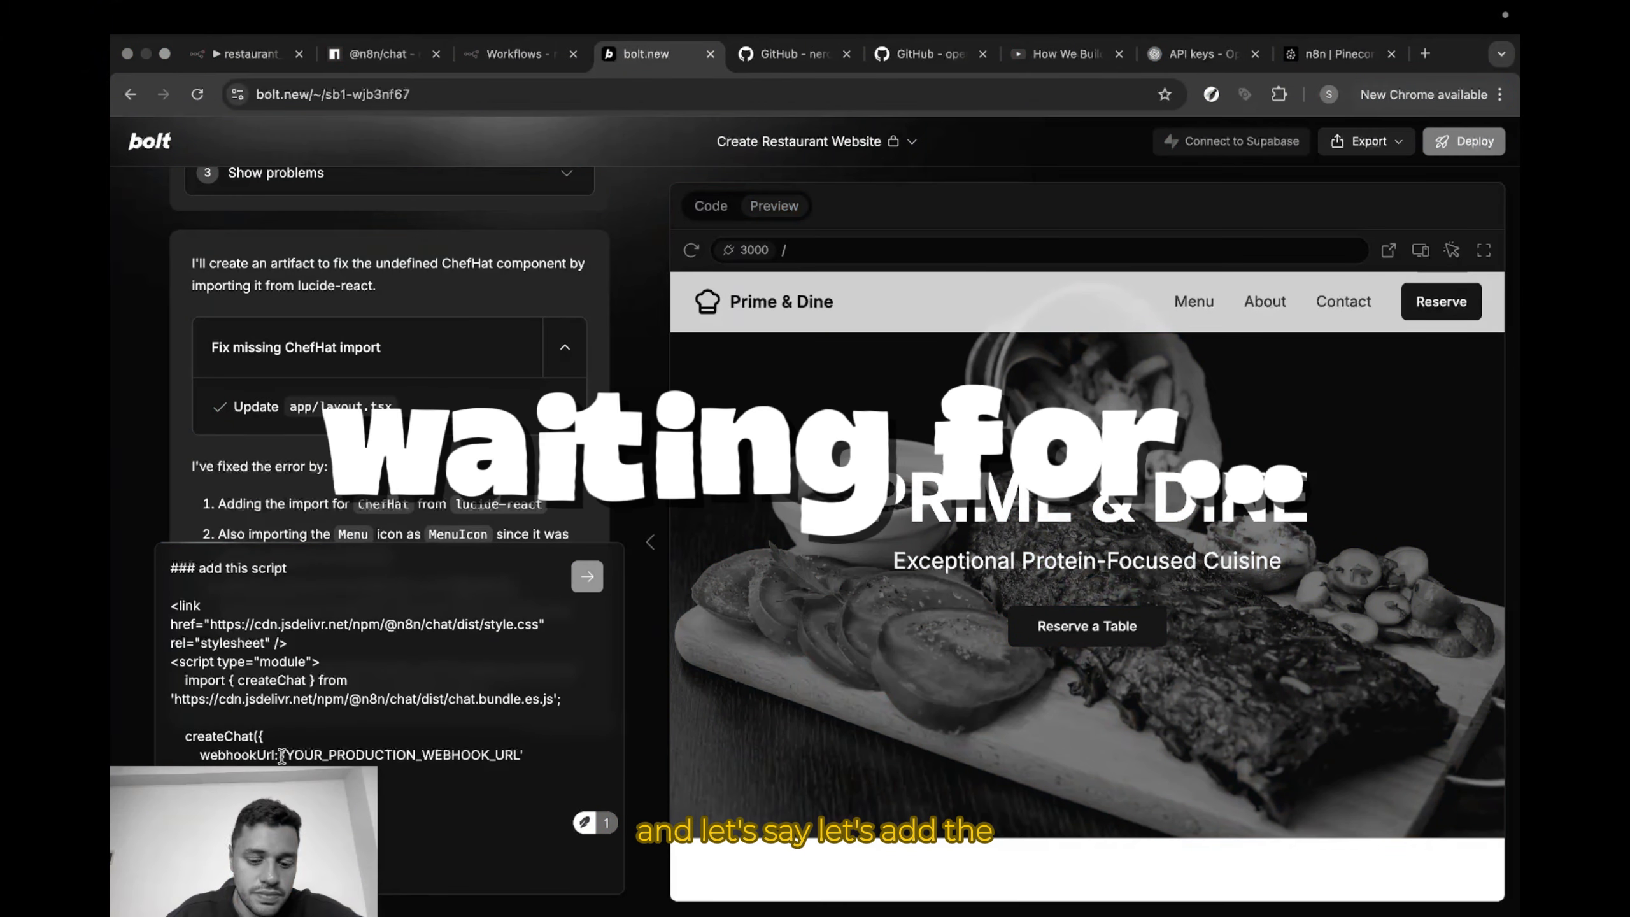
{"action": "key", "text": "super+v"}
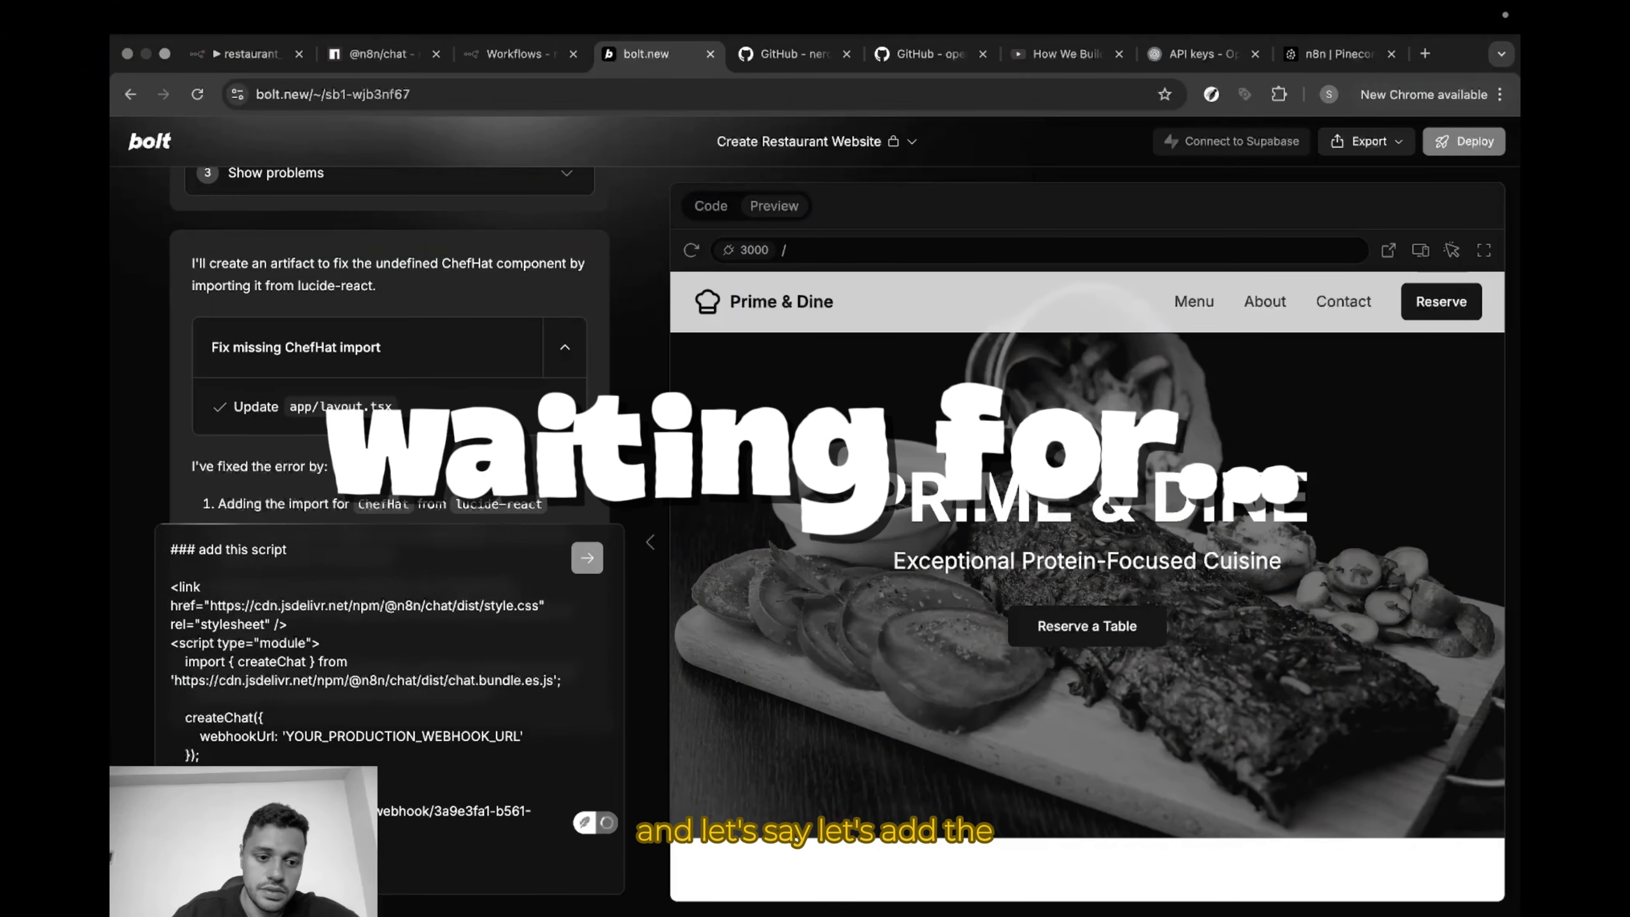
{"action": "key", "text": "Return"}
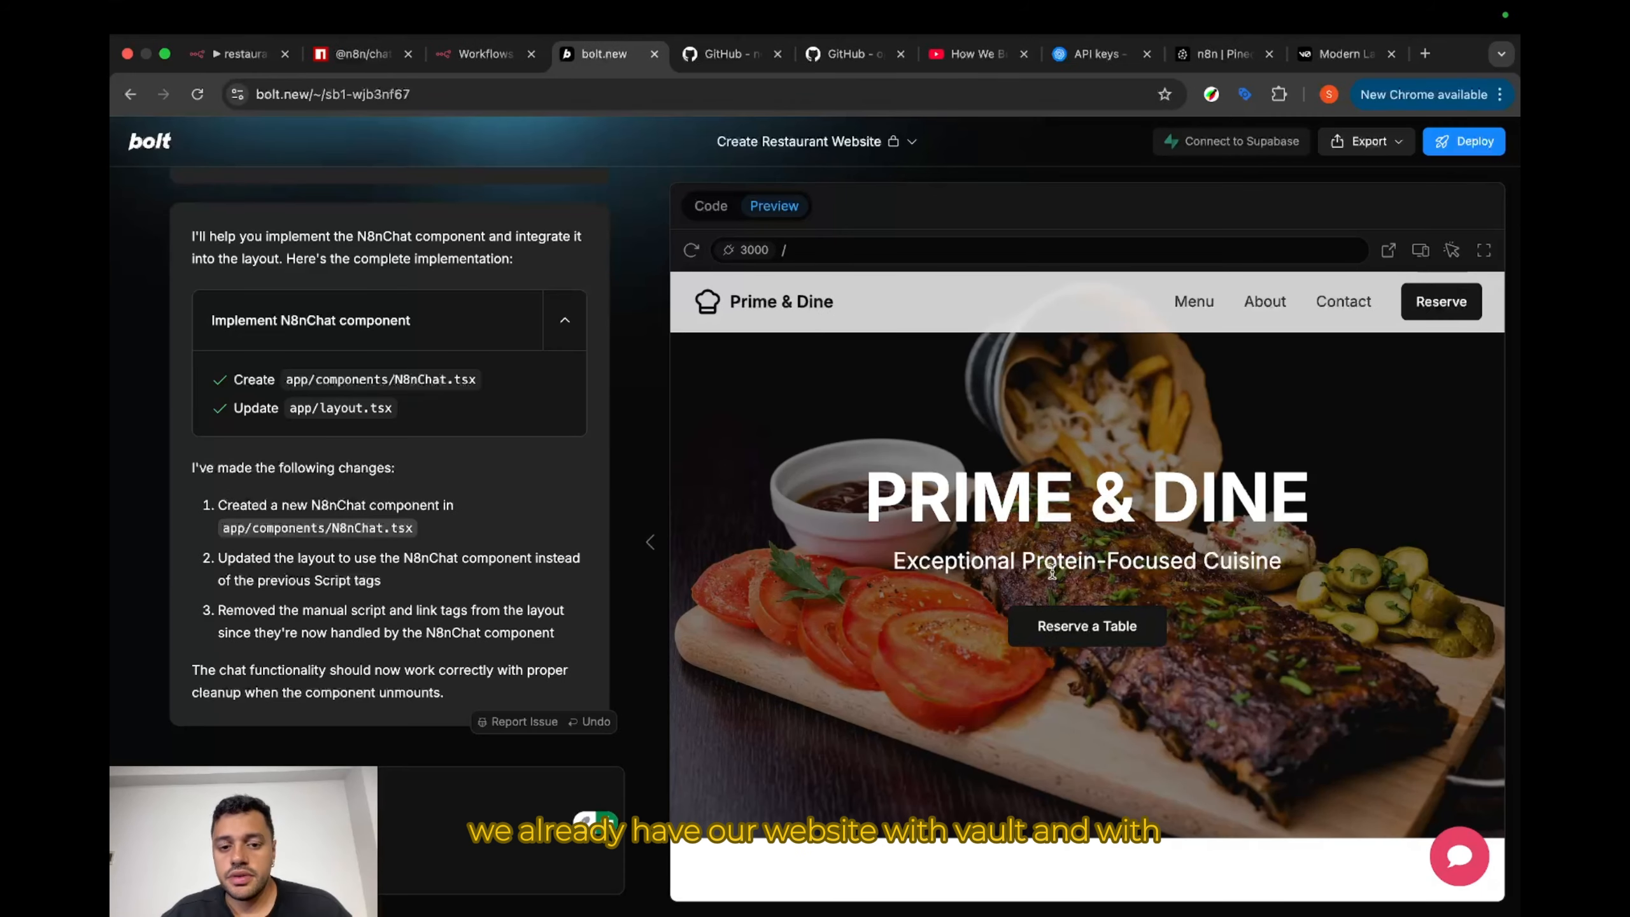
Step: Test the website's chat widget by asking "Hey mate do you have chickin on your menu?", read the reply and close the widget
{"action": "scroll", "coordinate": [956, 642], "scroll_direction": "down", "scroll_amount": 3}
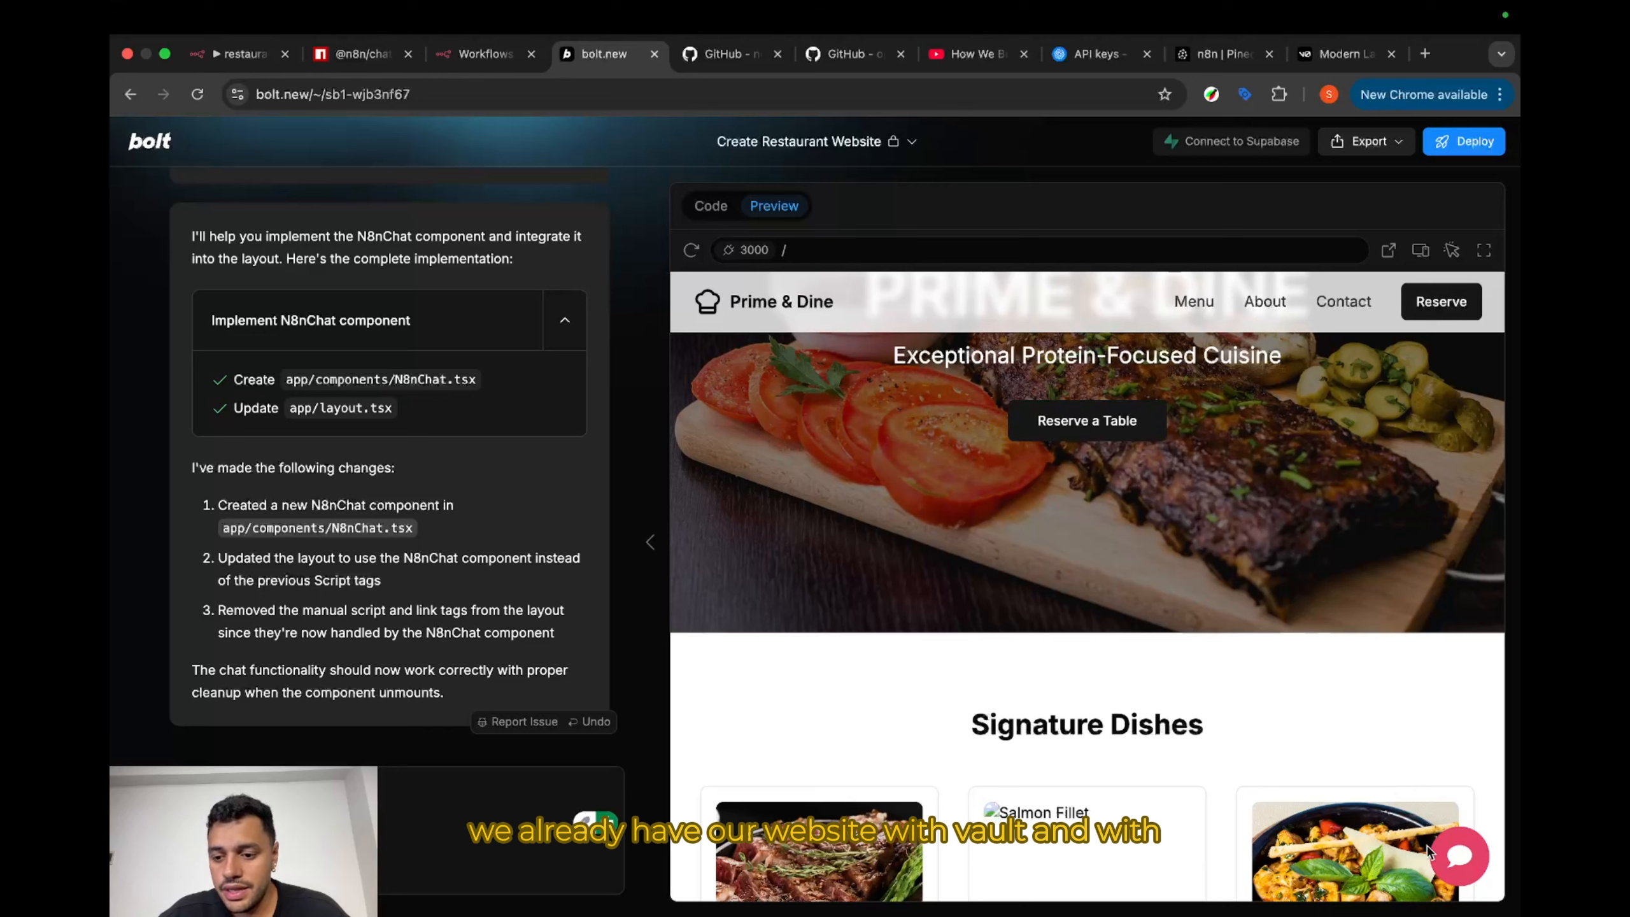
{"action": "left_click", "coordinate": [1459, 858]}
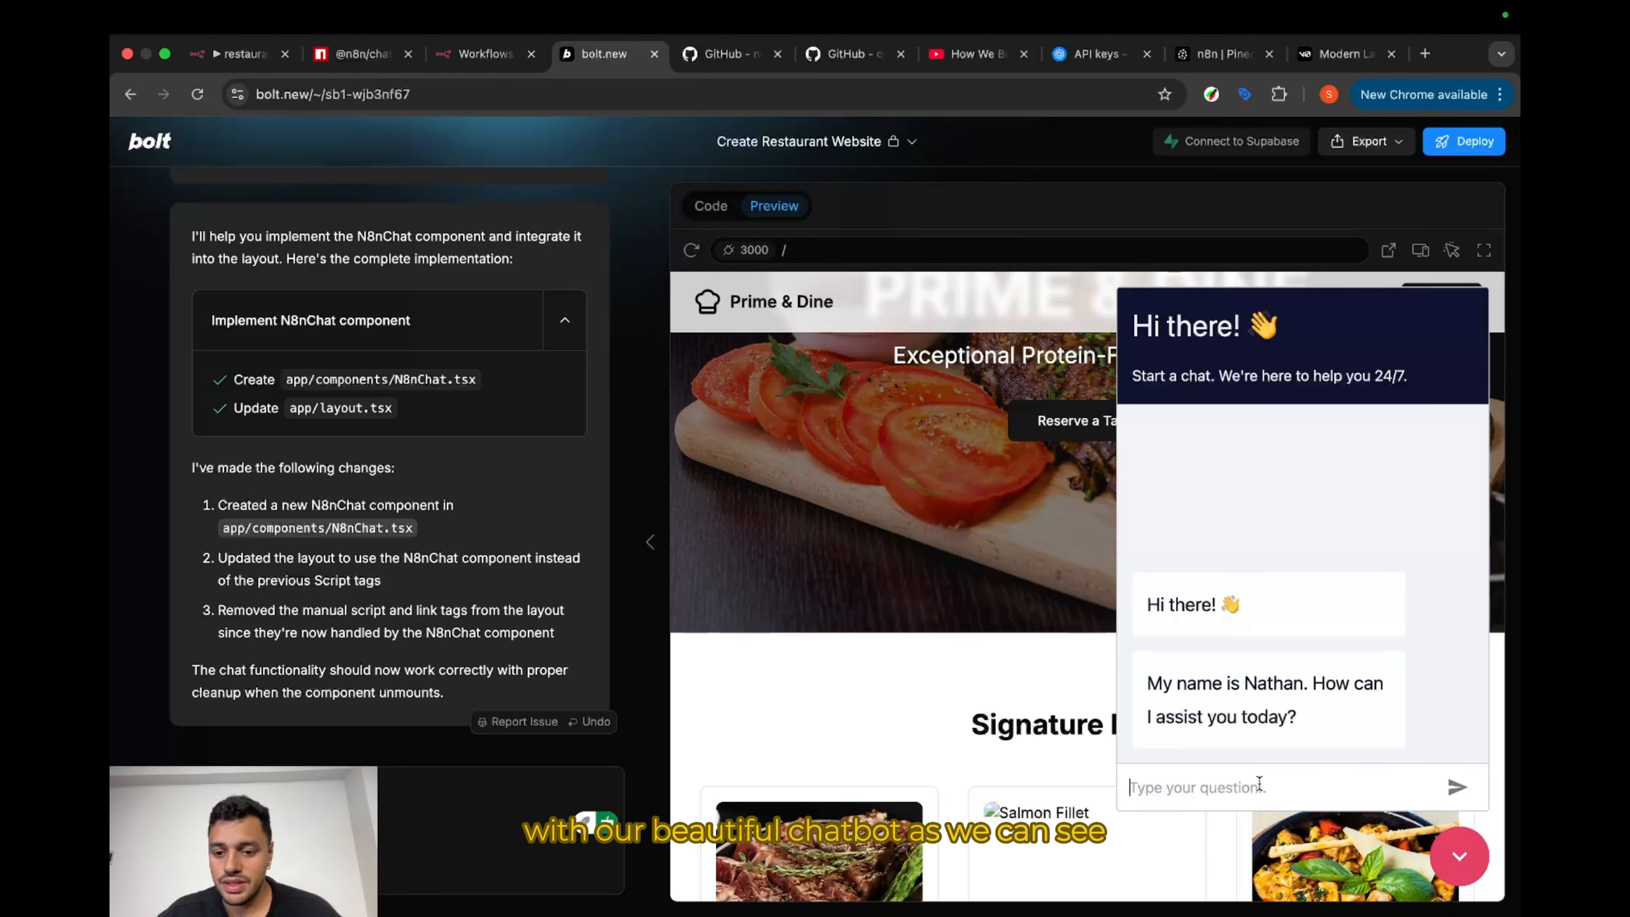
{"action": "type", "text": "Hey mate"}
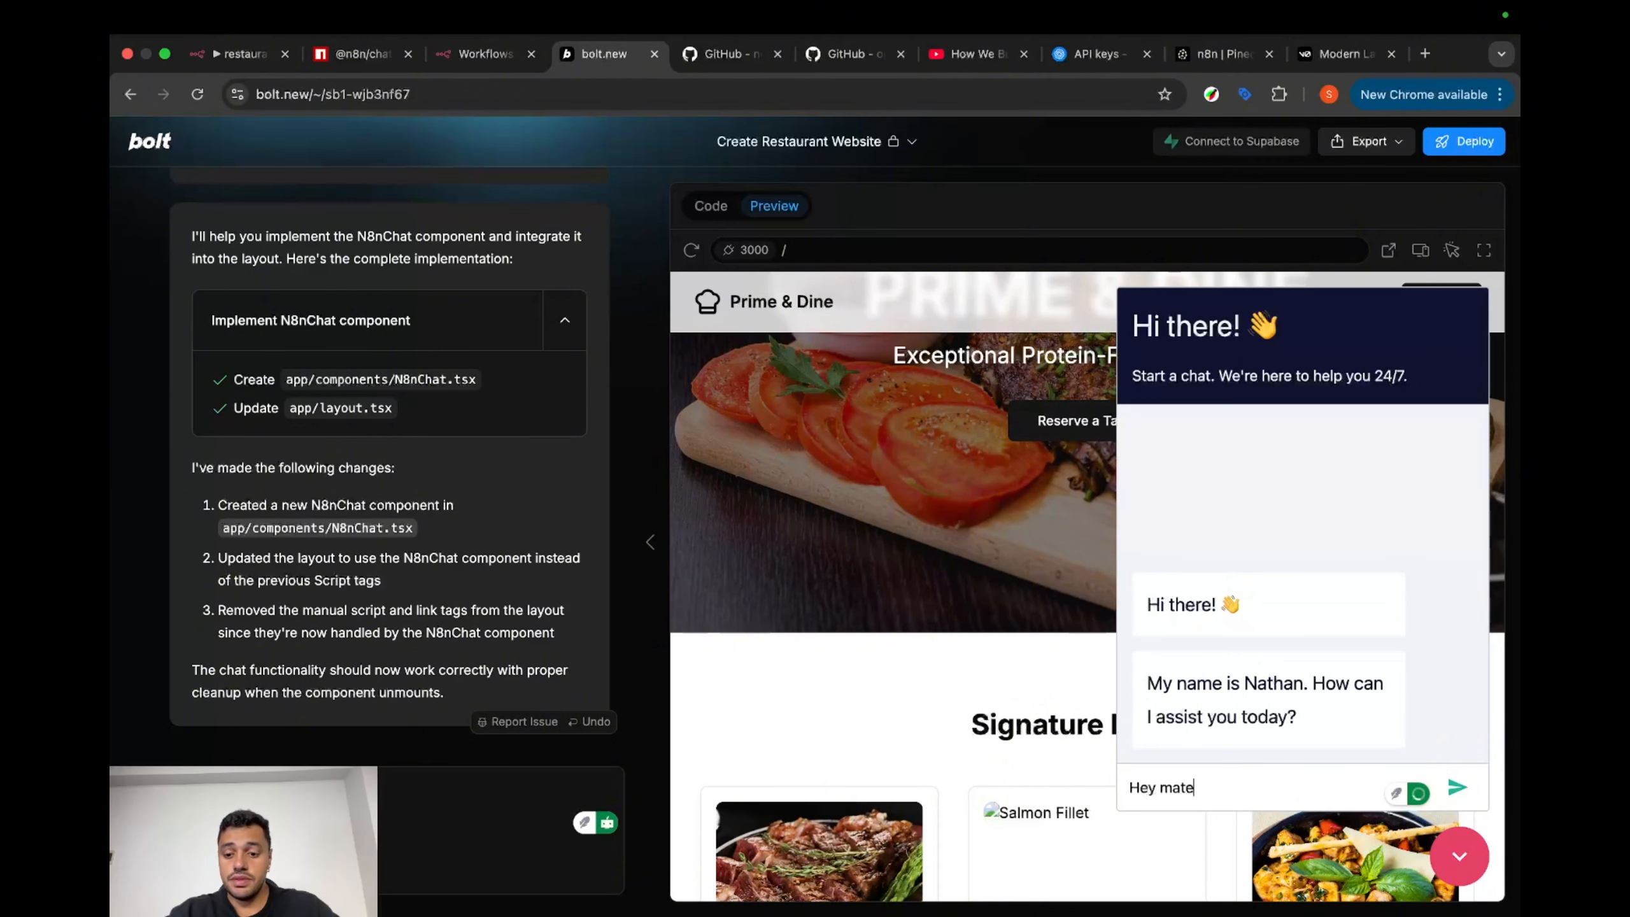
{"action": "type", "text": " do yo"}
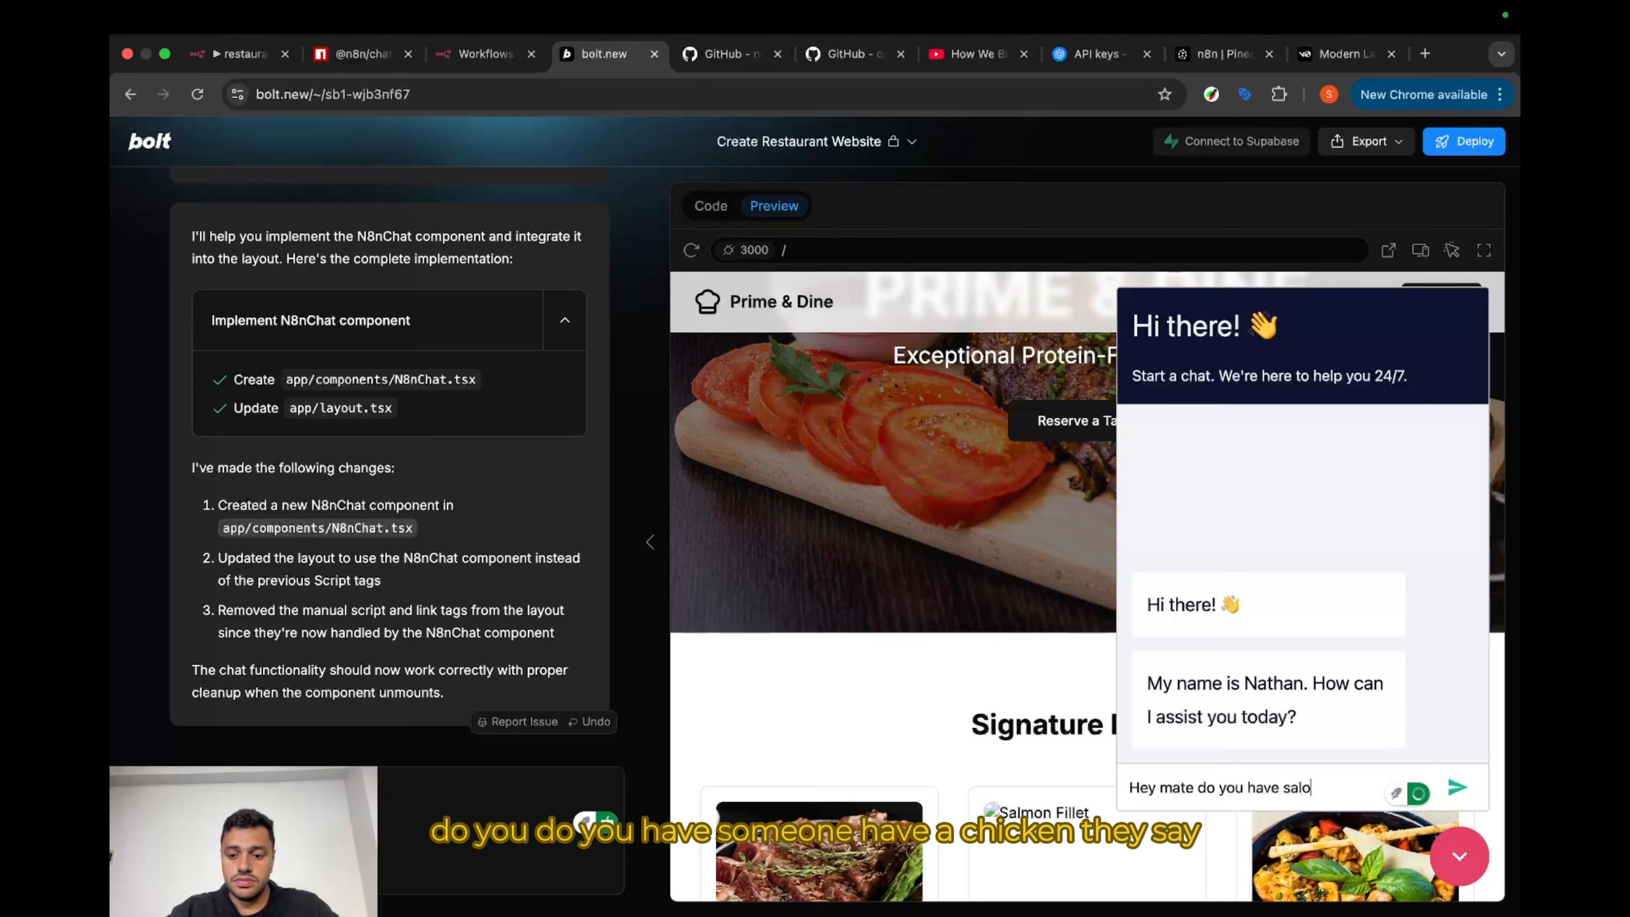
{"action": "type", "text": "u have s"}
{"action": "key", "text": "BackSpace"}
{"action": "type", "text": "chicken on"}
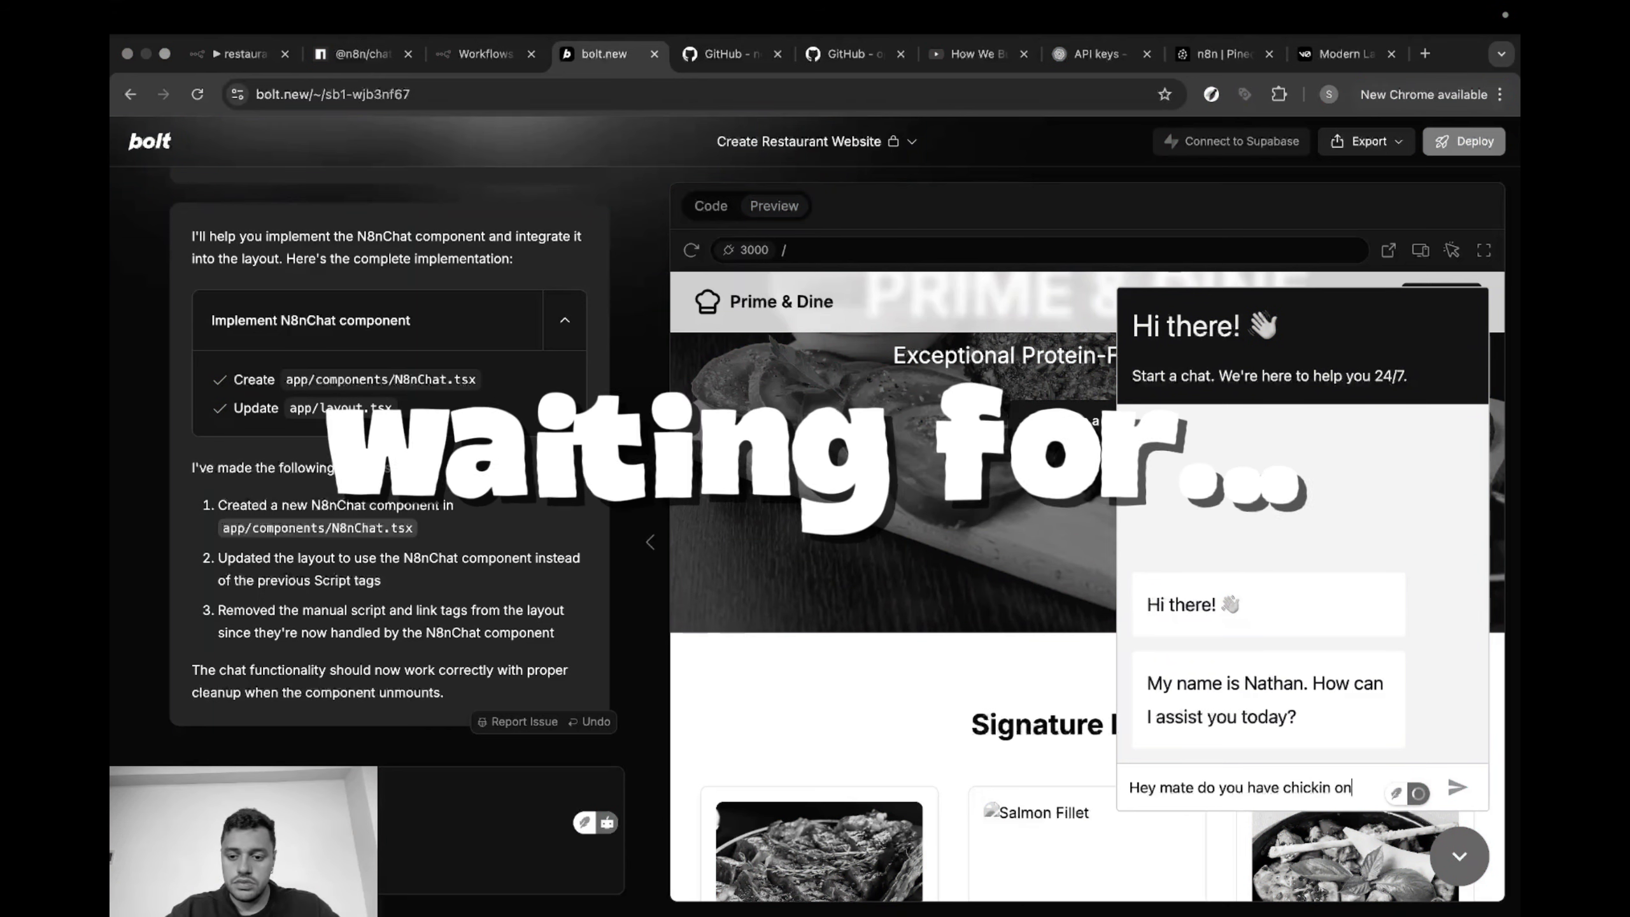
{"action": "type", "text": " your menu?"}
{"action": "key", "text": "Return"}
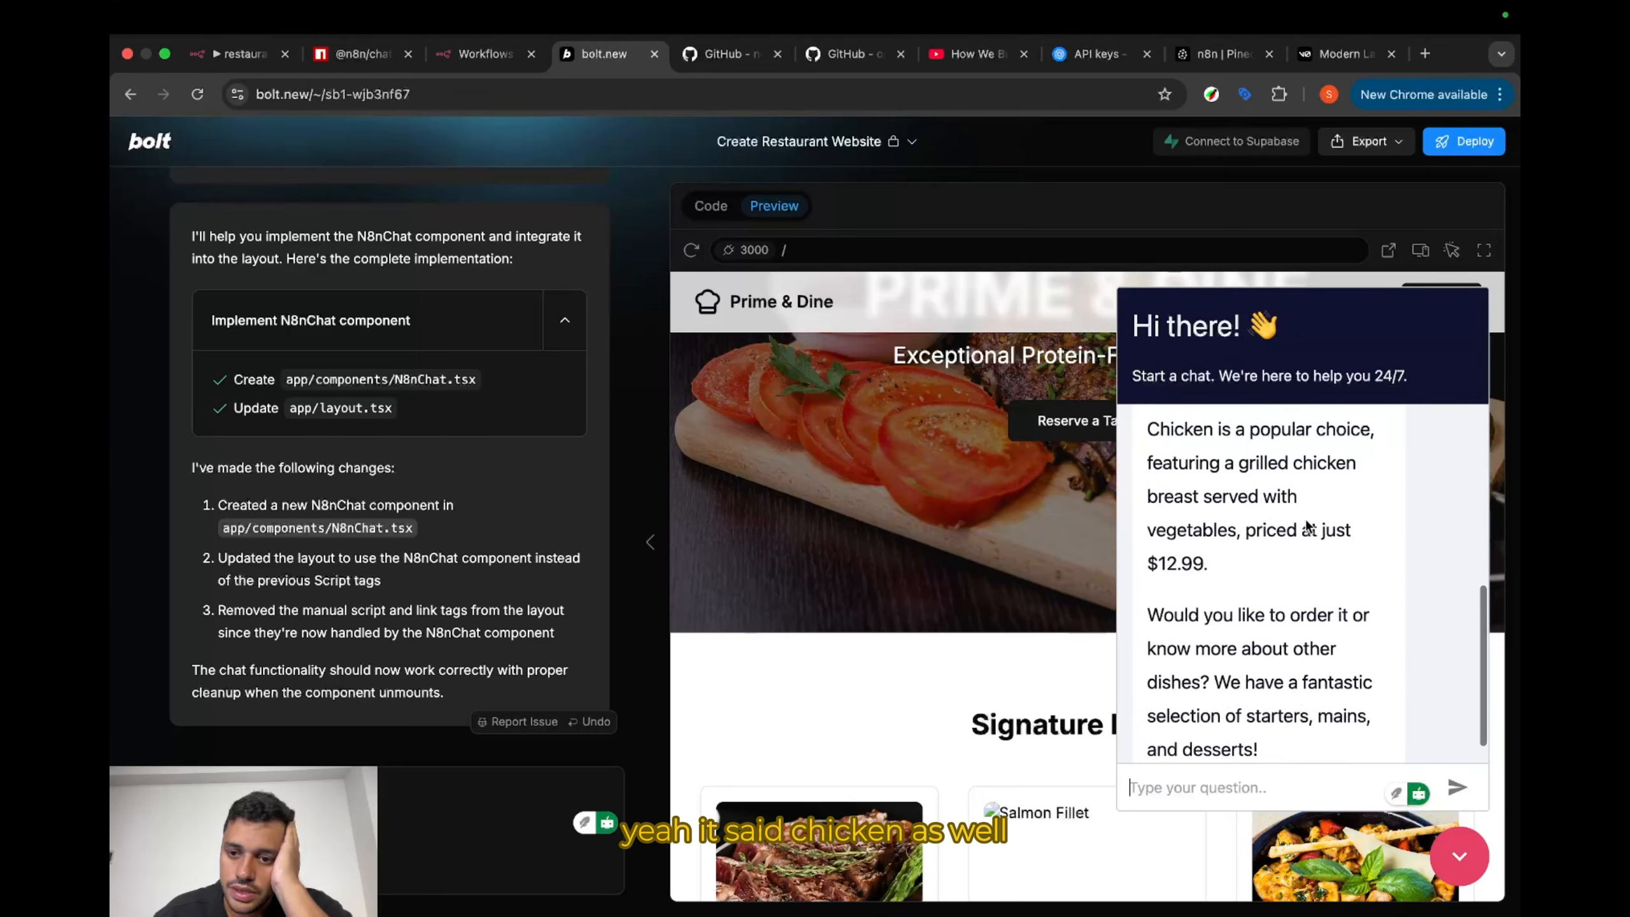
{"action": "scroll", "coordinate": [1306, 520], "scroll_direction": "up", "scroll_amount": 2}
{"action": "scroll", "coordinate": [1306, 520], "scroll_direction": "up", "scroll_amount": 1}
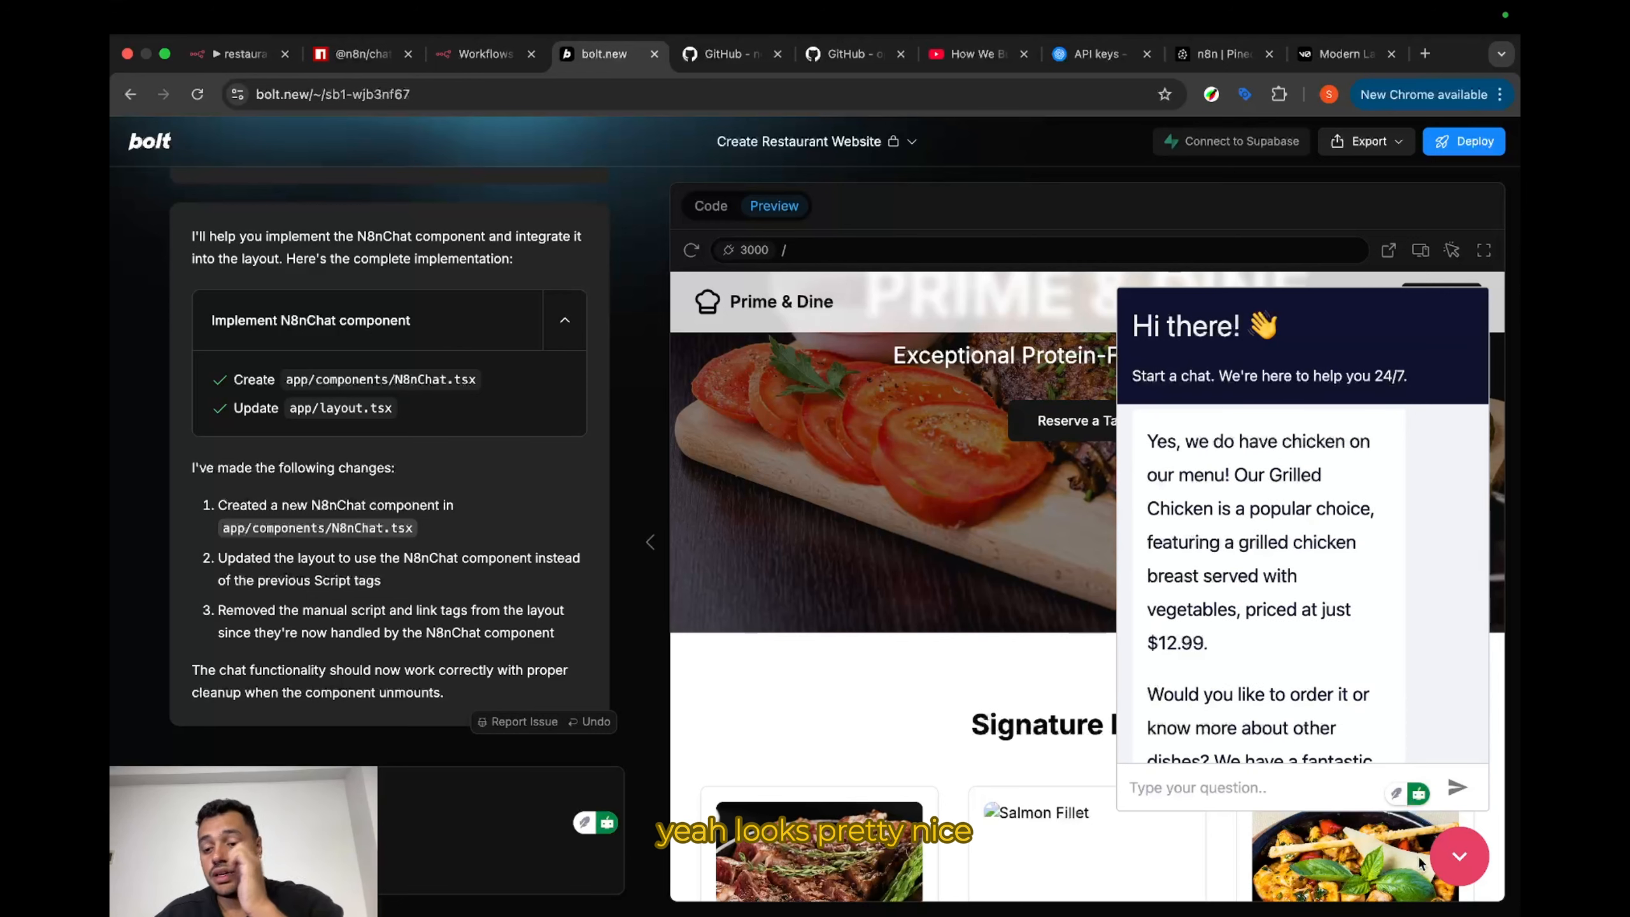
{"action": "left_click", "coordinate": [1468, 868]}
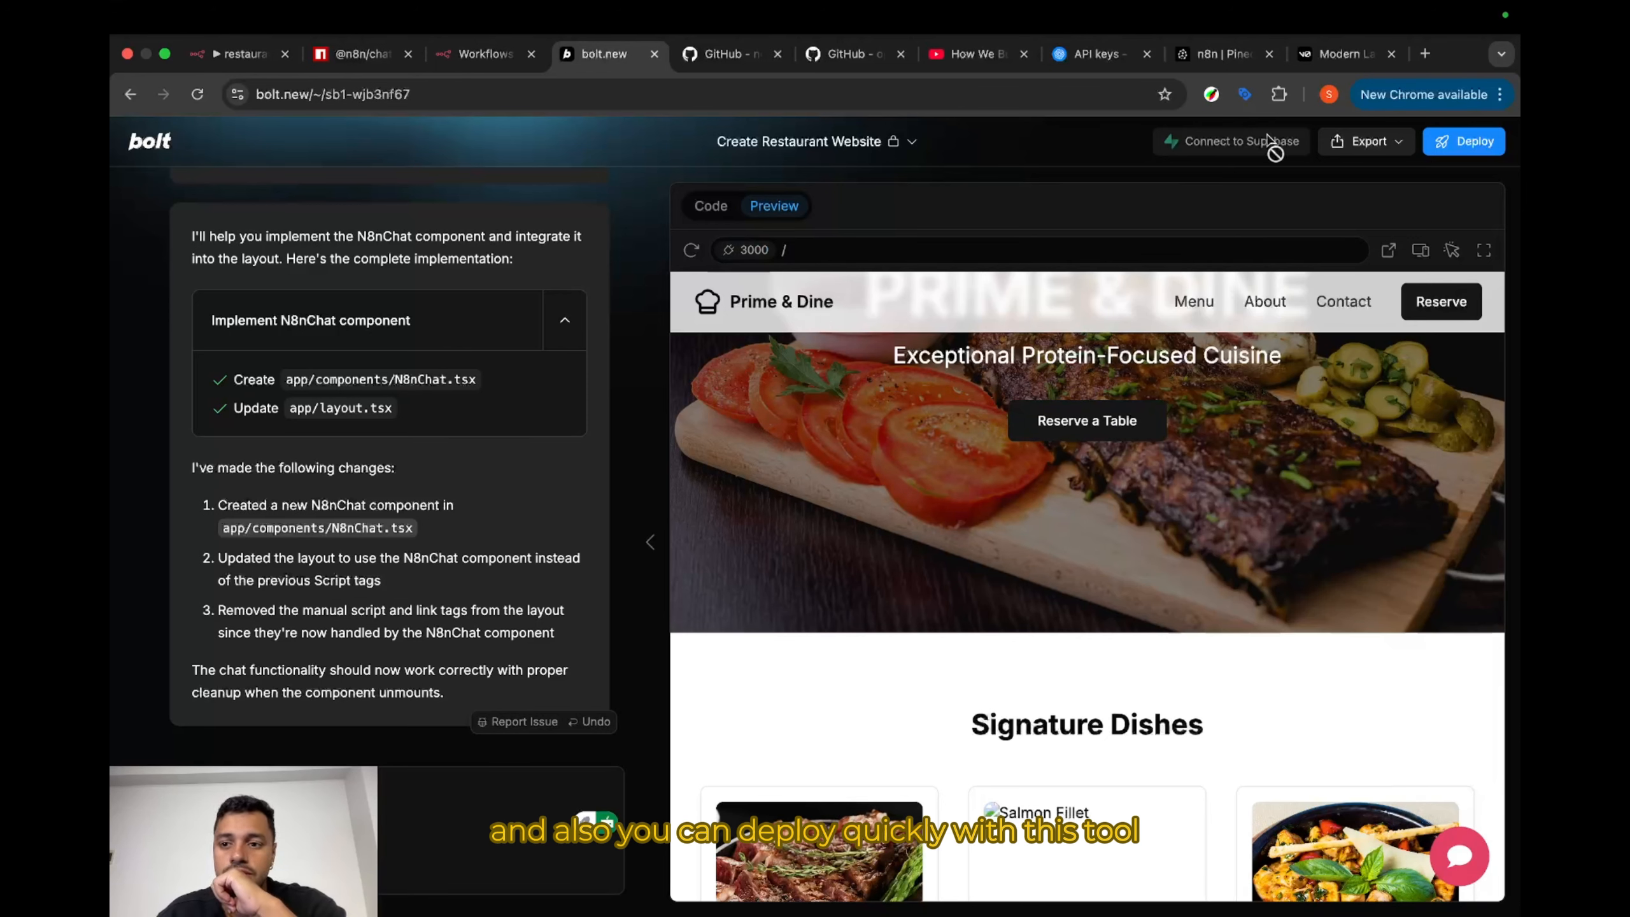
Step: Deploy the restaurant website to Netlify and open its public URL
{"action": "left_click", "coordinate": [1466, 149]}
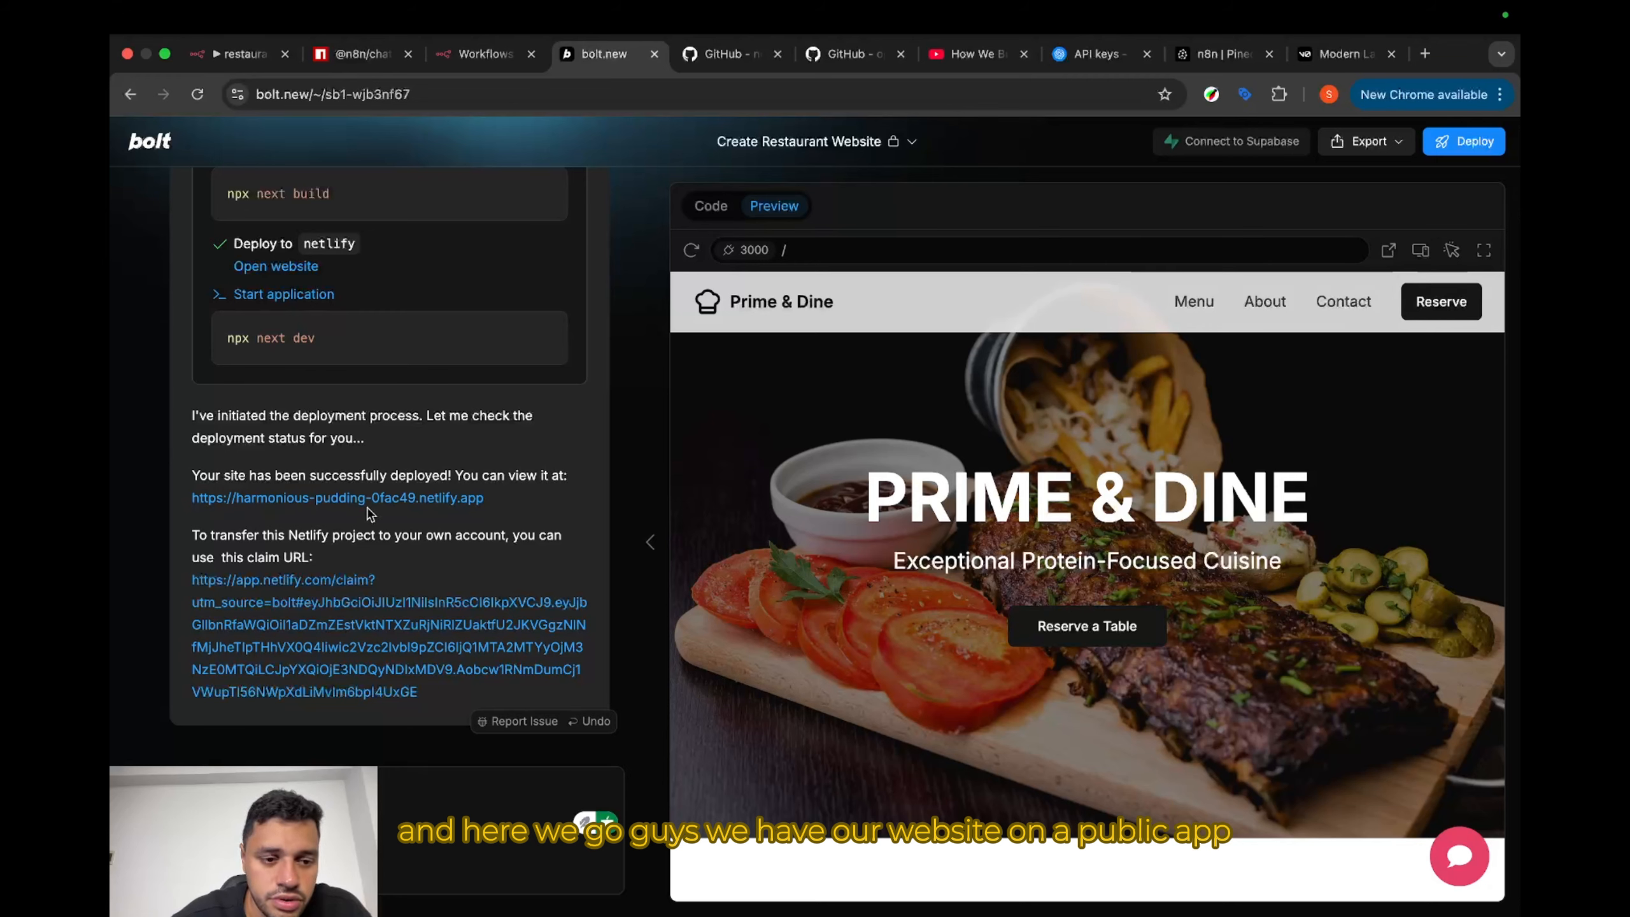
{"action": "left_click", "coordinate": [339, 500]}
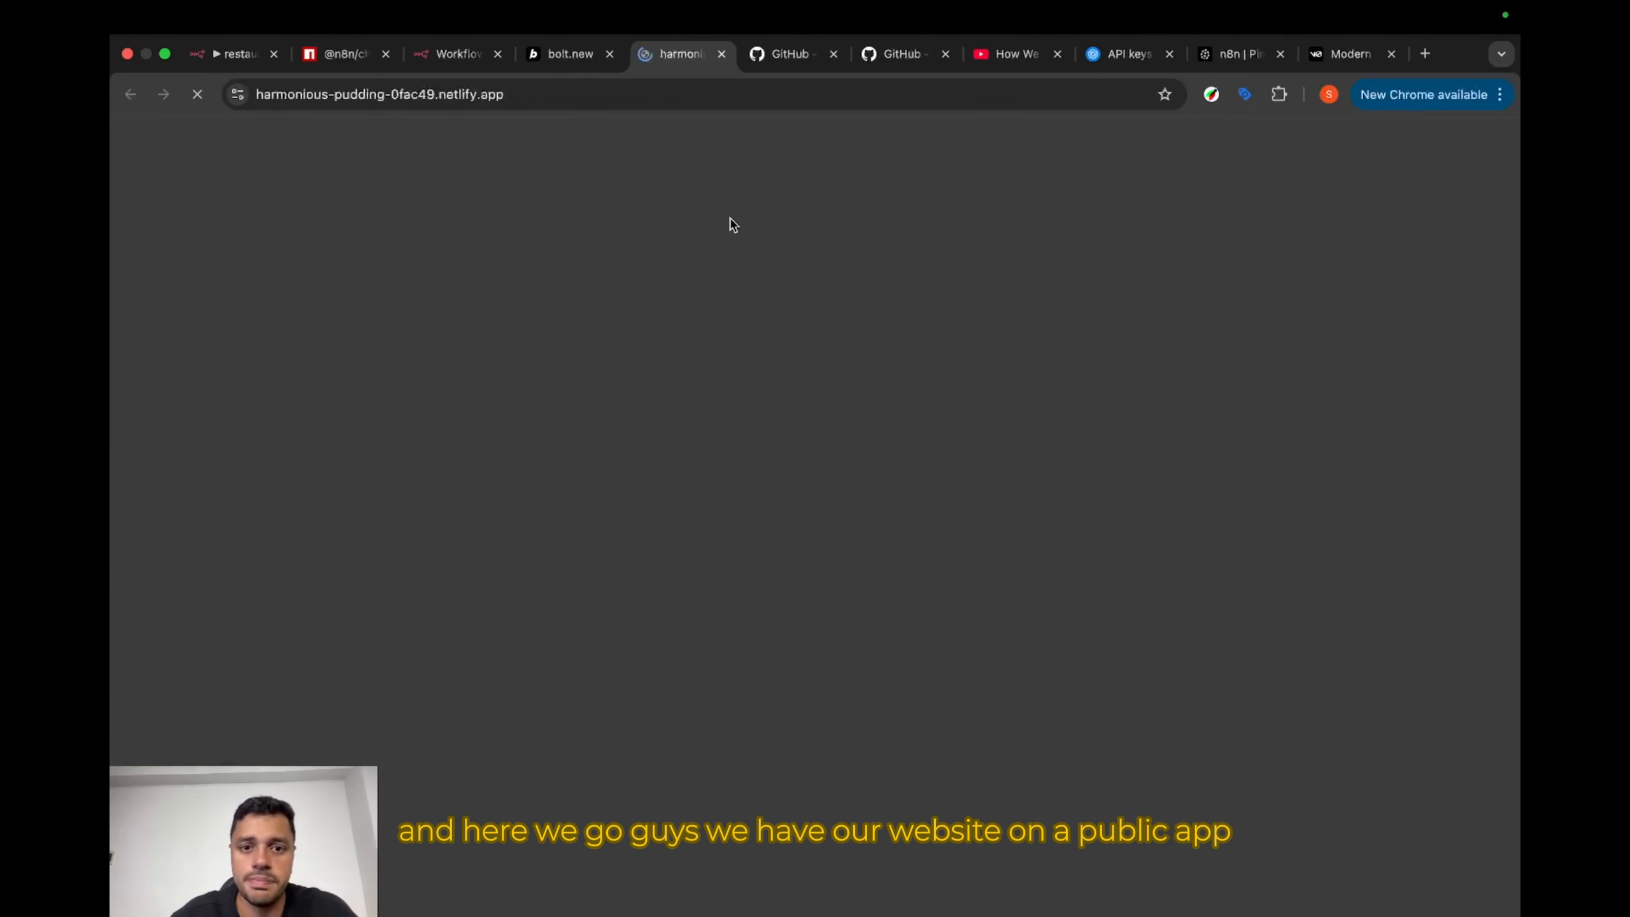